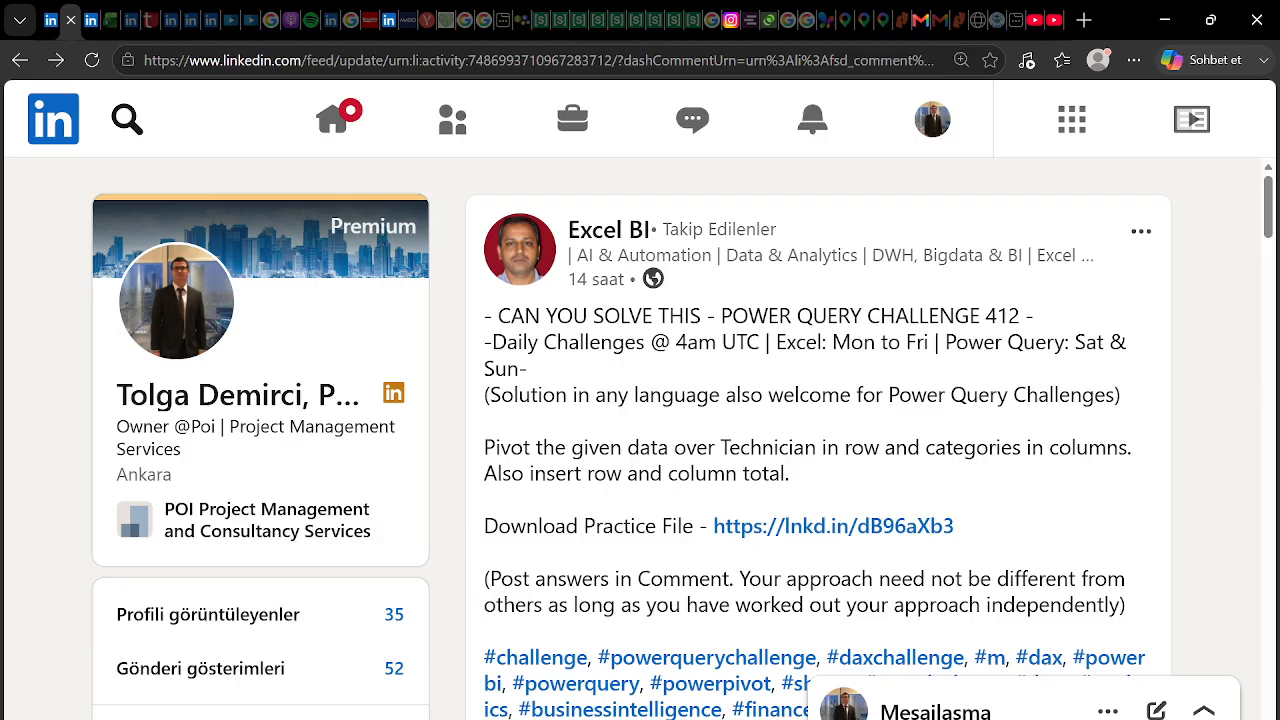
Open the Power Query Challenge 412 image and zoom the page to read the challenge table
scroll(760, 400, down, 8)
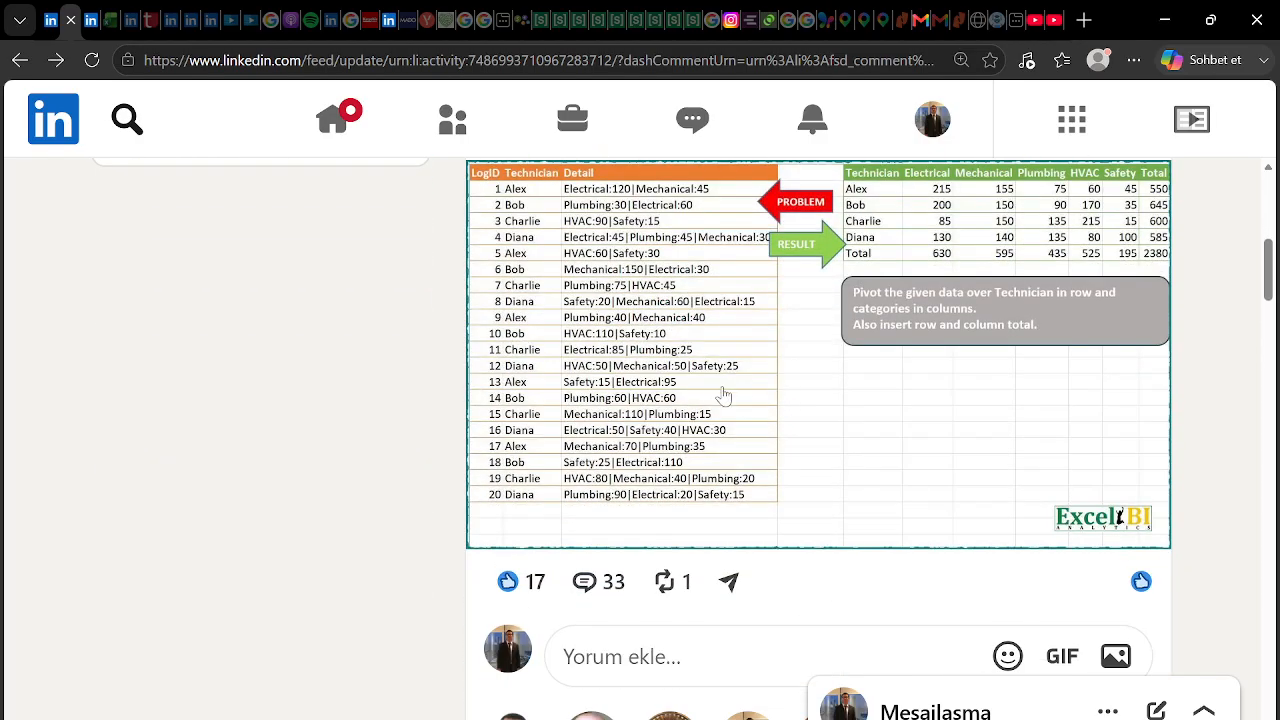
click(715, 388)
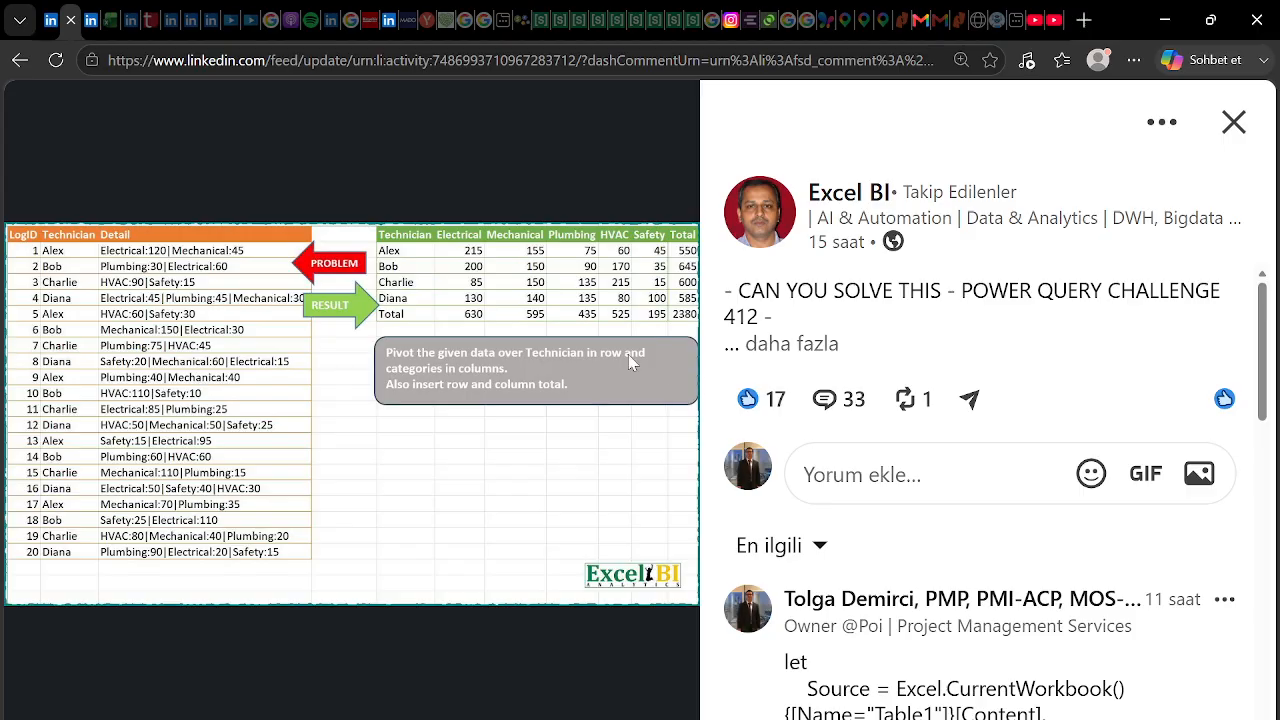
key(ctrl+plus)
key(ctrl+plus)
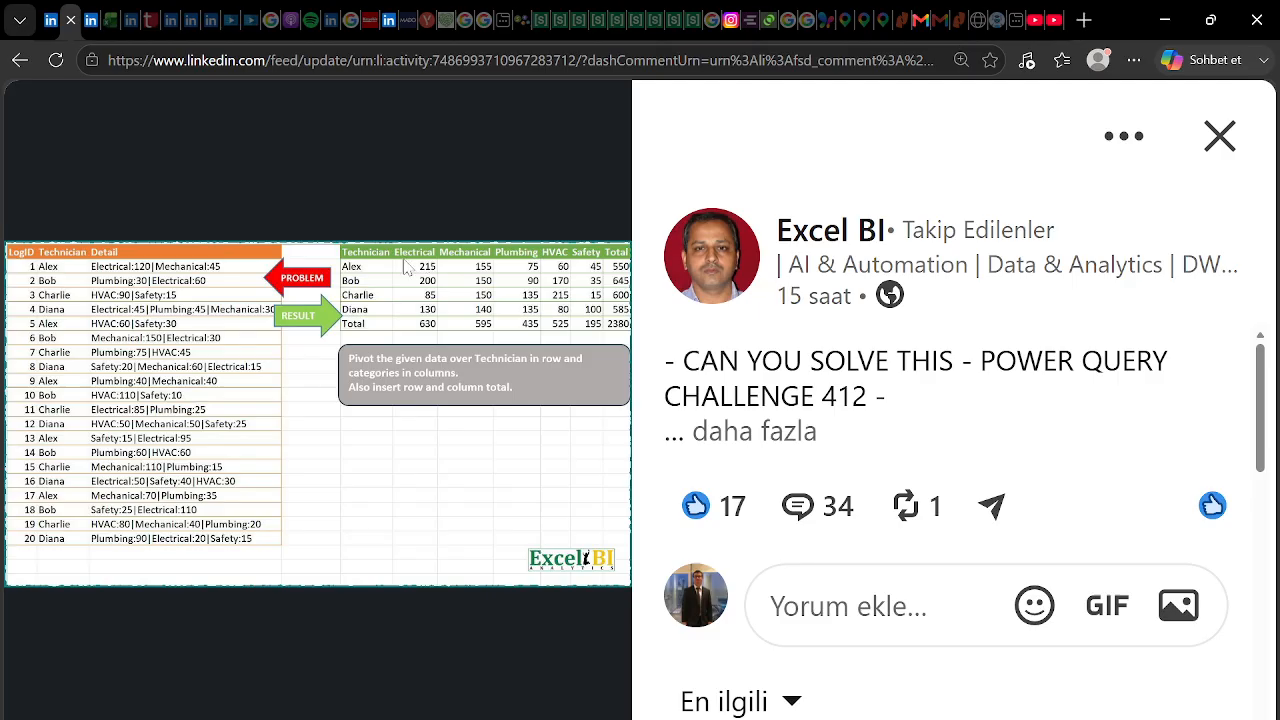
scroll(398, 297, down, 1)
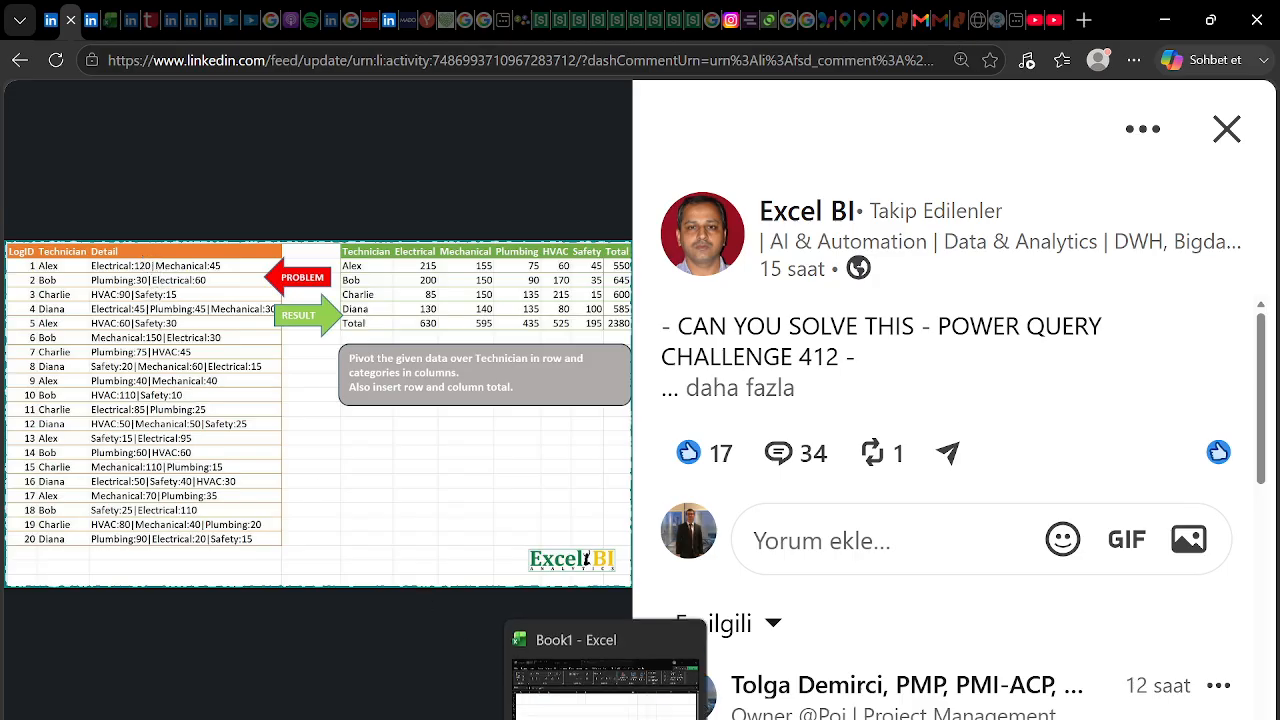
Briefly check the open Excel workbook, then return to the LinkedIn post
click(534, 712)
click(292, 358)
click(194, 360)
key(alt+Tab)
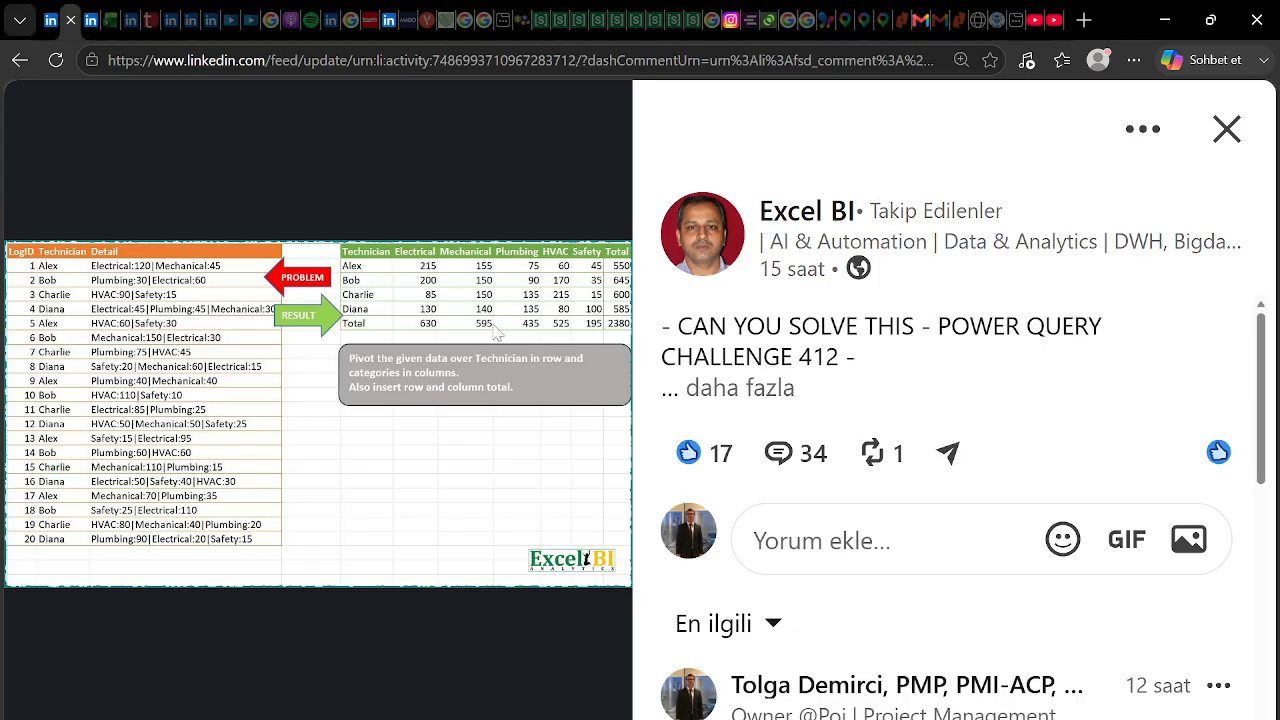
Expand the full post description and open the Download Practice File link
scroll(943, 423, down, 2)
scroll(778, 340, up, 1)
scroll(778, 340, up, 1)
click(778, 391)
scroll(875, 493, down, 2)
click(992, 461)
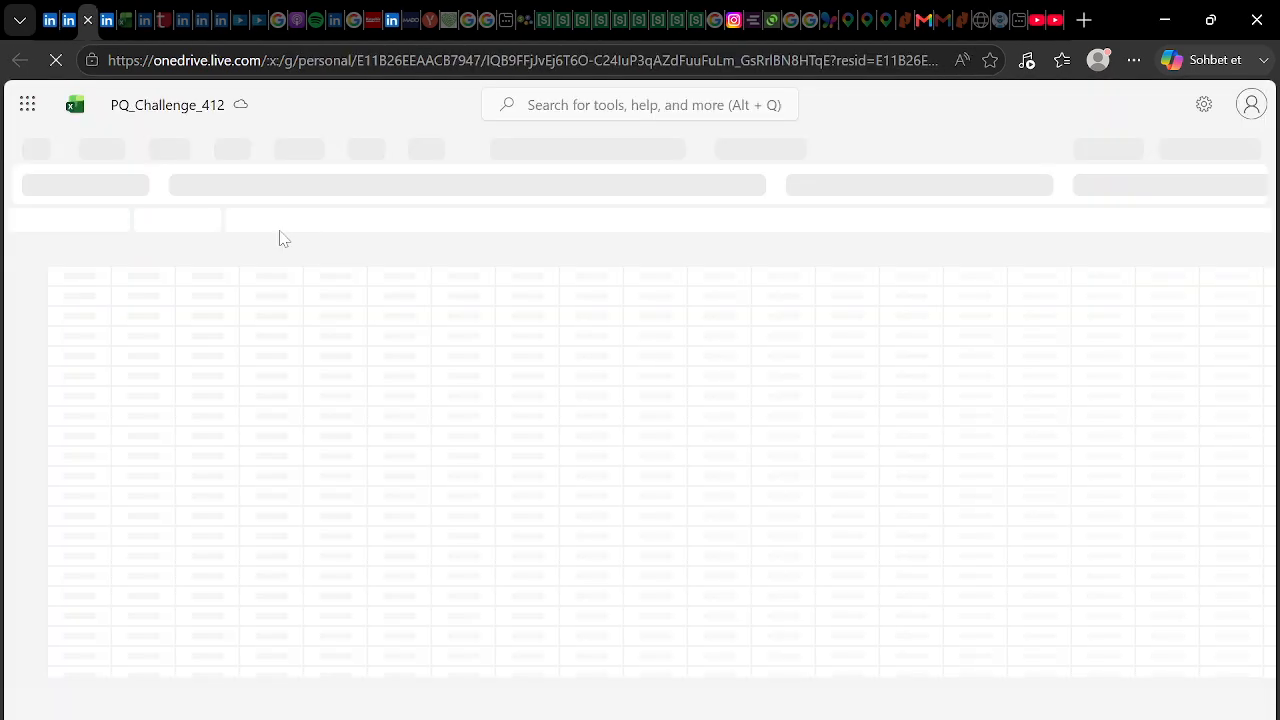
Copy the challenge range A1:K21 in Excel for the web
drag(663, 473, 848, 655)
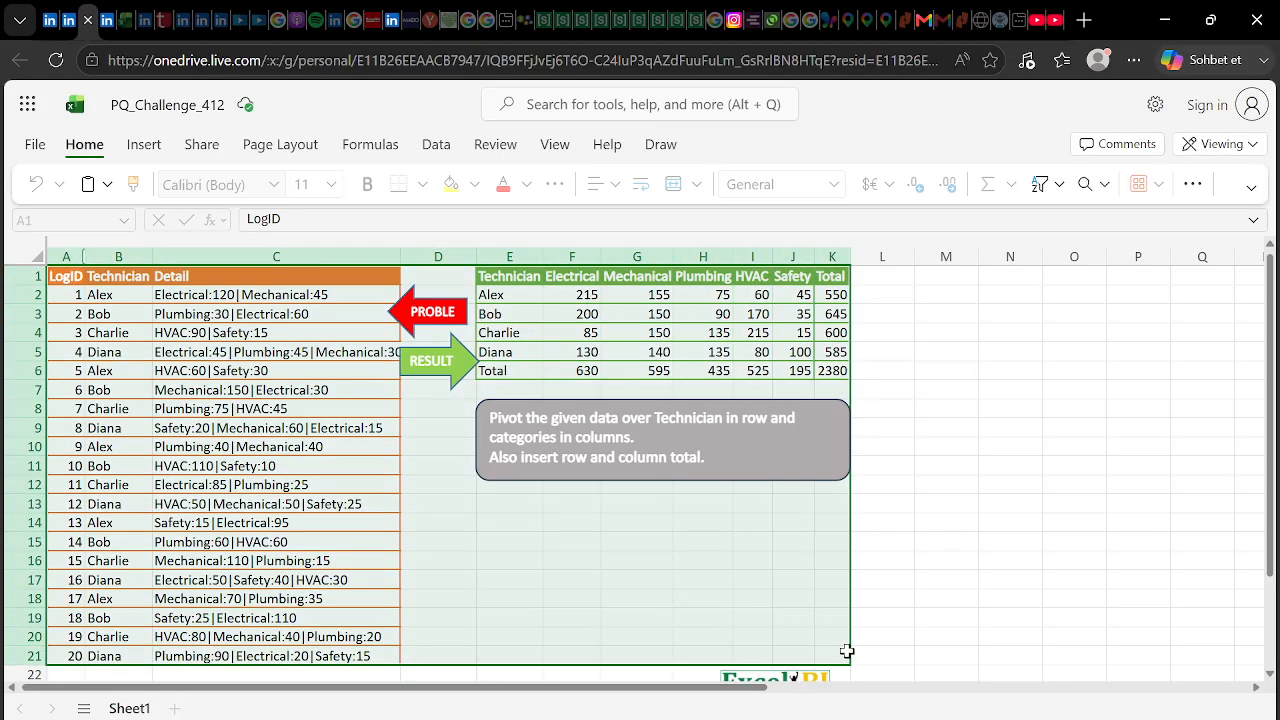
right_click(748, 566)
right_click(716, 548)
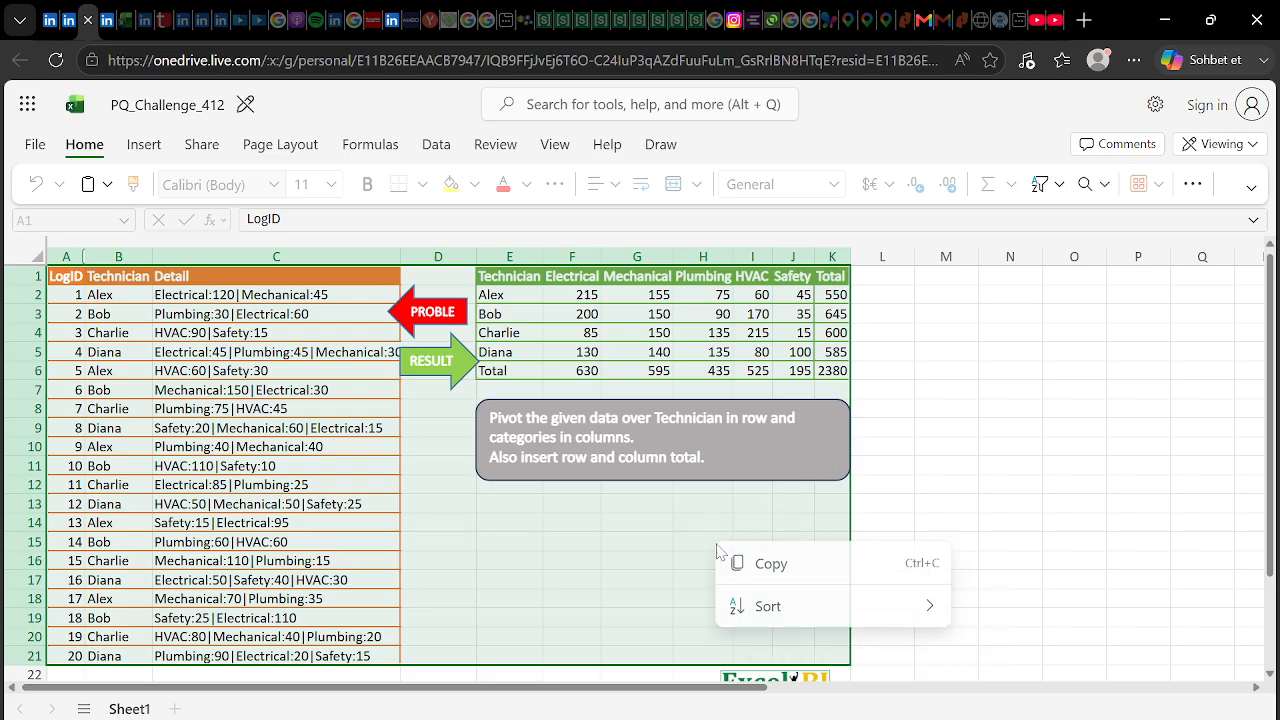
click(766, 563)
Switch to the blank Book1 workbook in desktop Excel
click(69, 20)
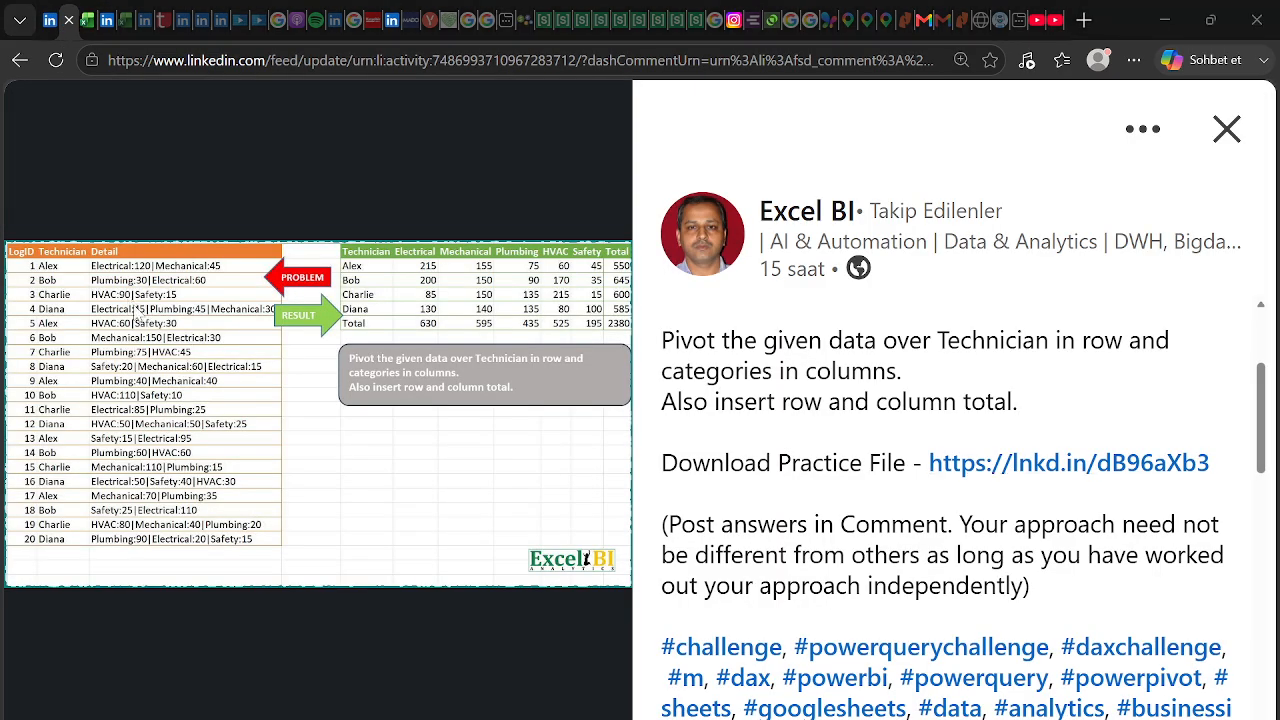
key(alt+Tab)
key(Tab)
click(57, 262)
Paste the challenge data at A1 of Book1 and autofit column C
click(71, 242)
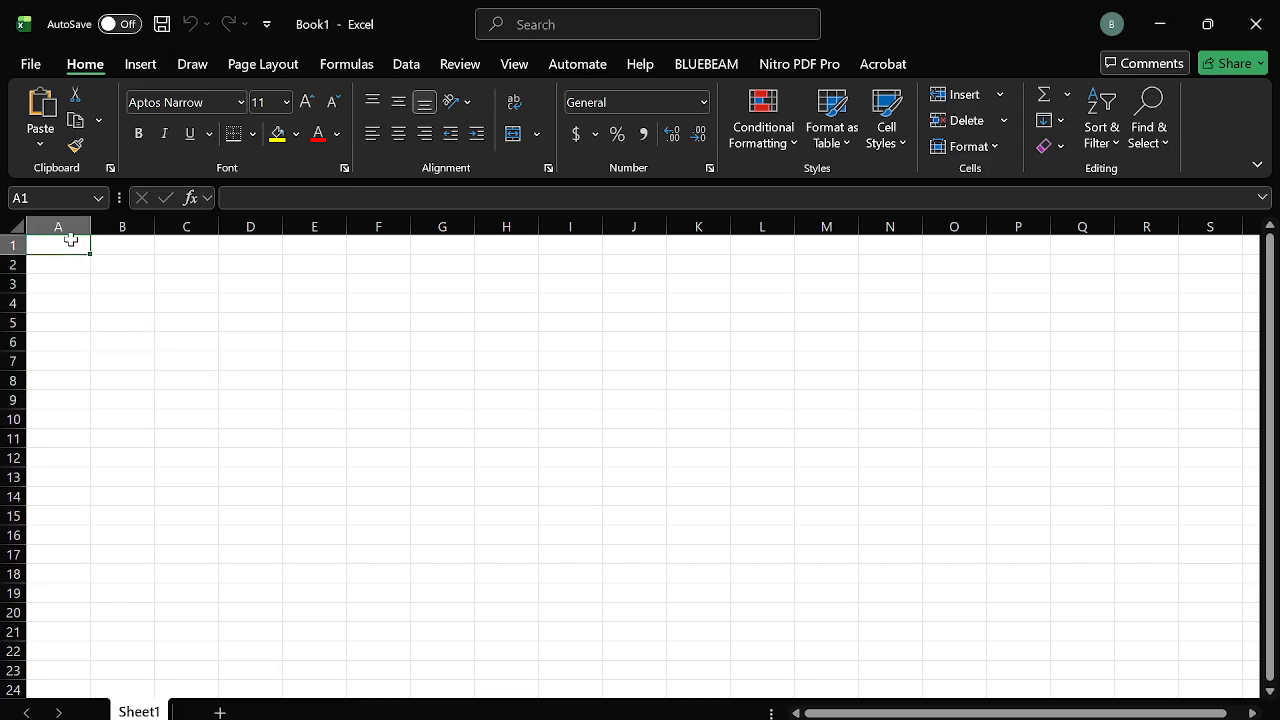
key(ctrl+v)
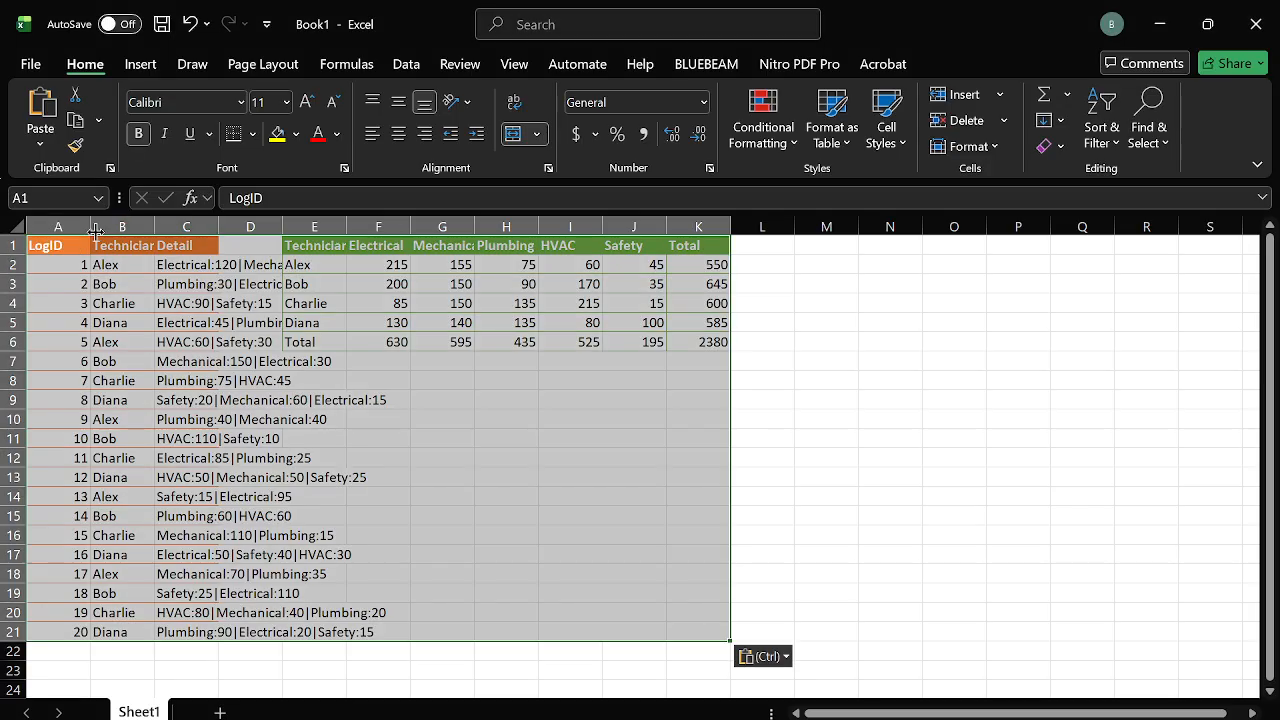
double_click(218, 228)
click(252, 337)
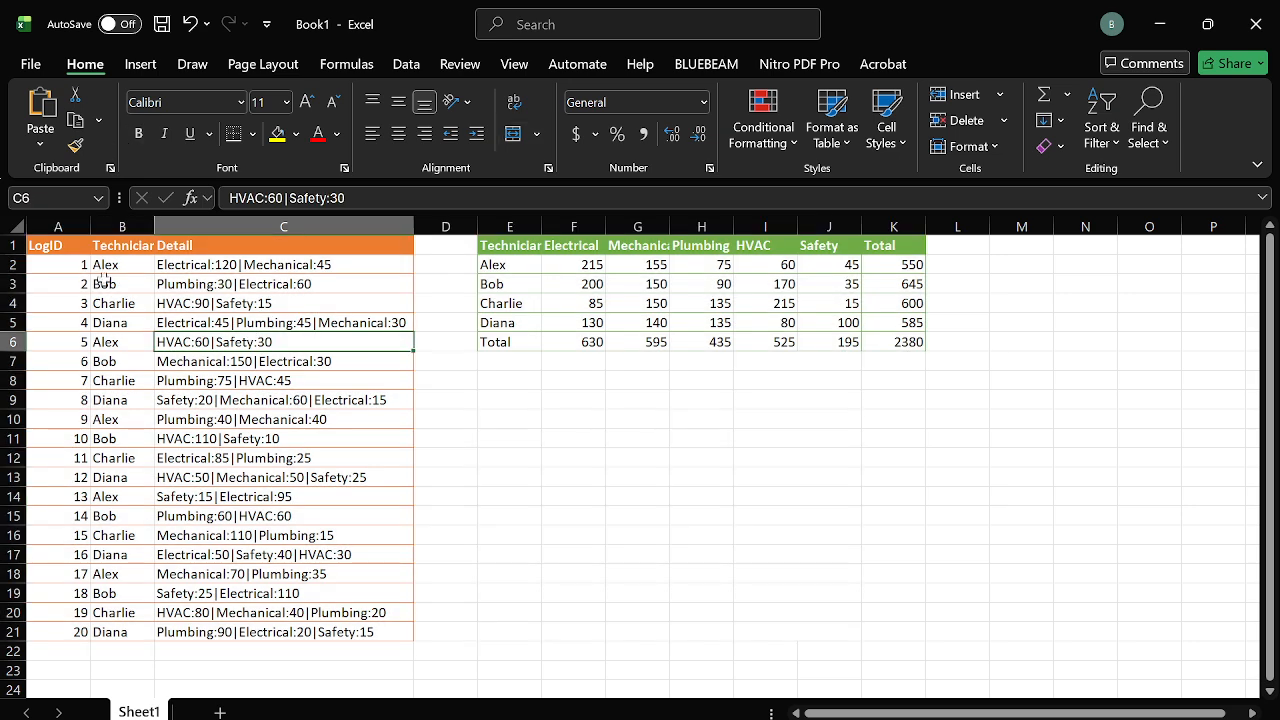
Make A1:C21 a table with headers and load it into Power Query via From Table/Range
drag(48, 245, 374, 626)
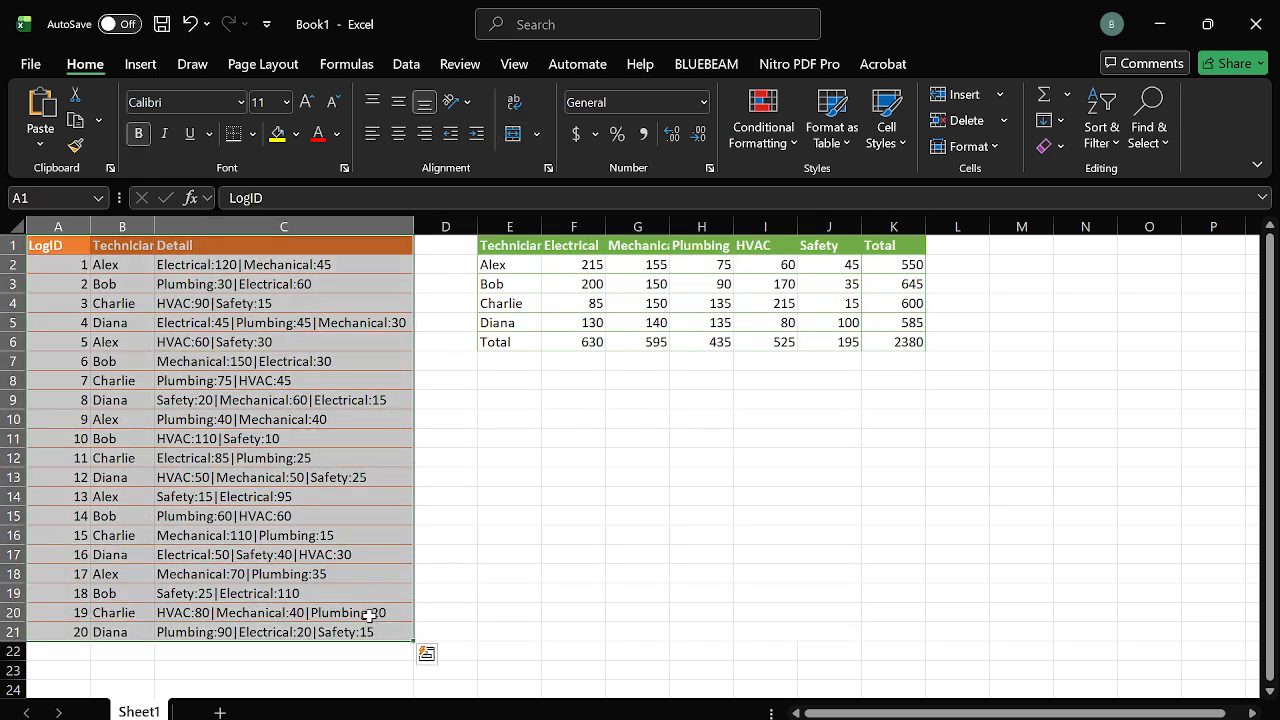
key(ctrl+t)
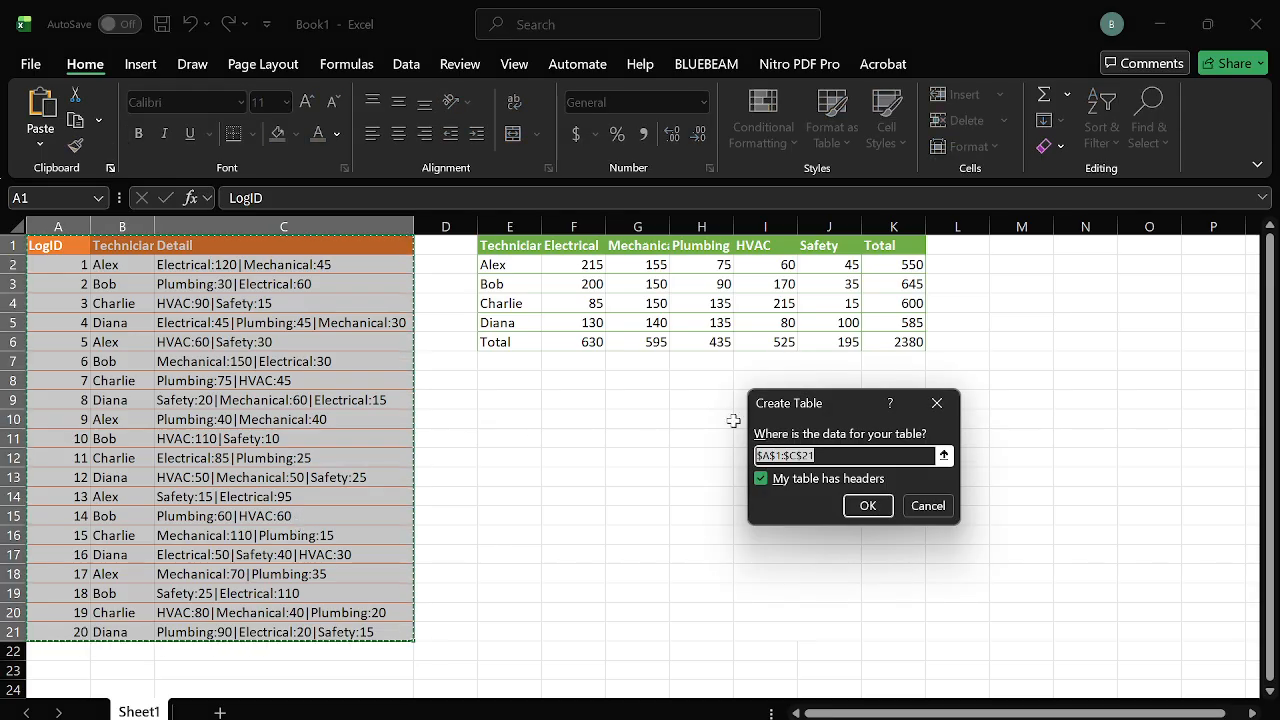
click(866, 507)
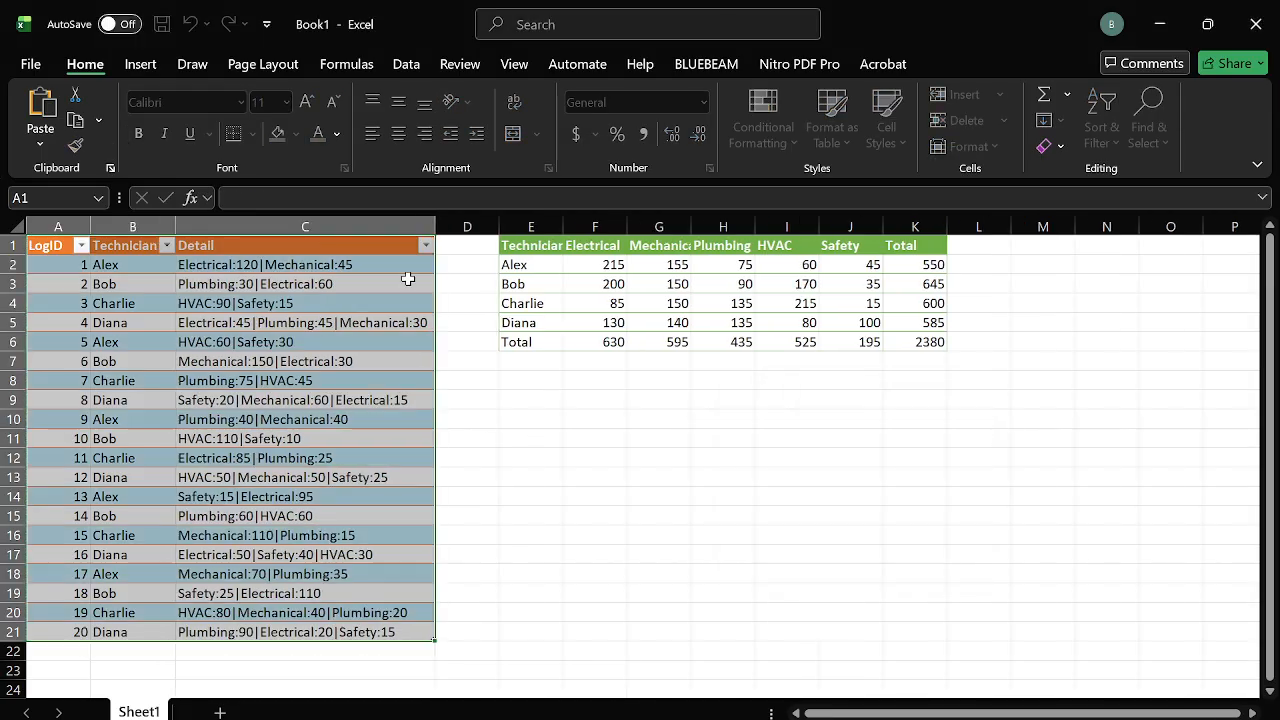
click(406, 64)
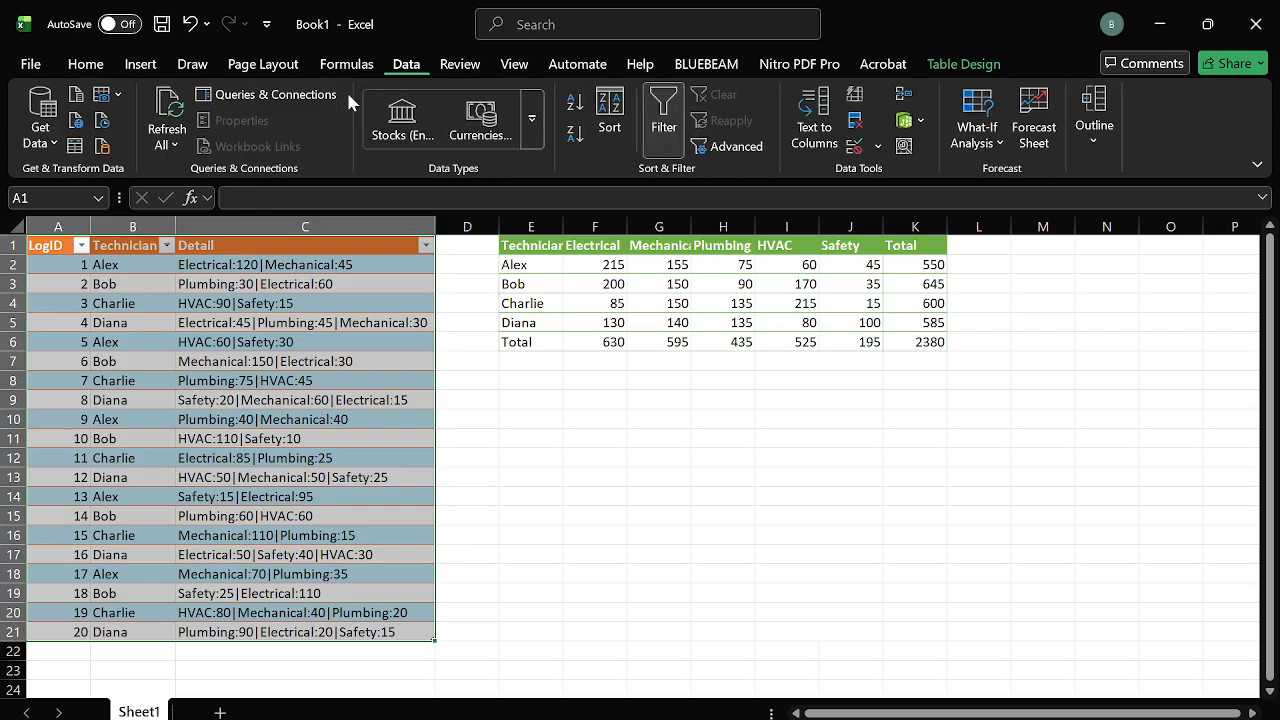
click(76, 147)
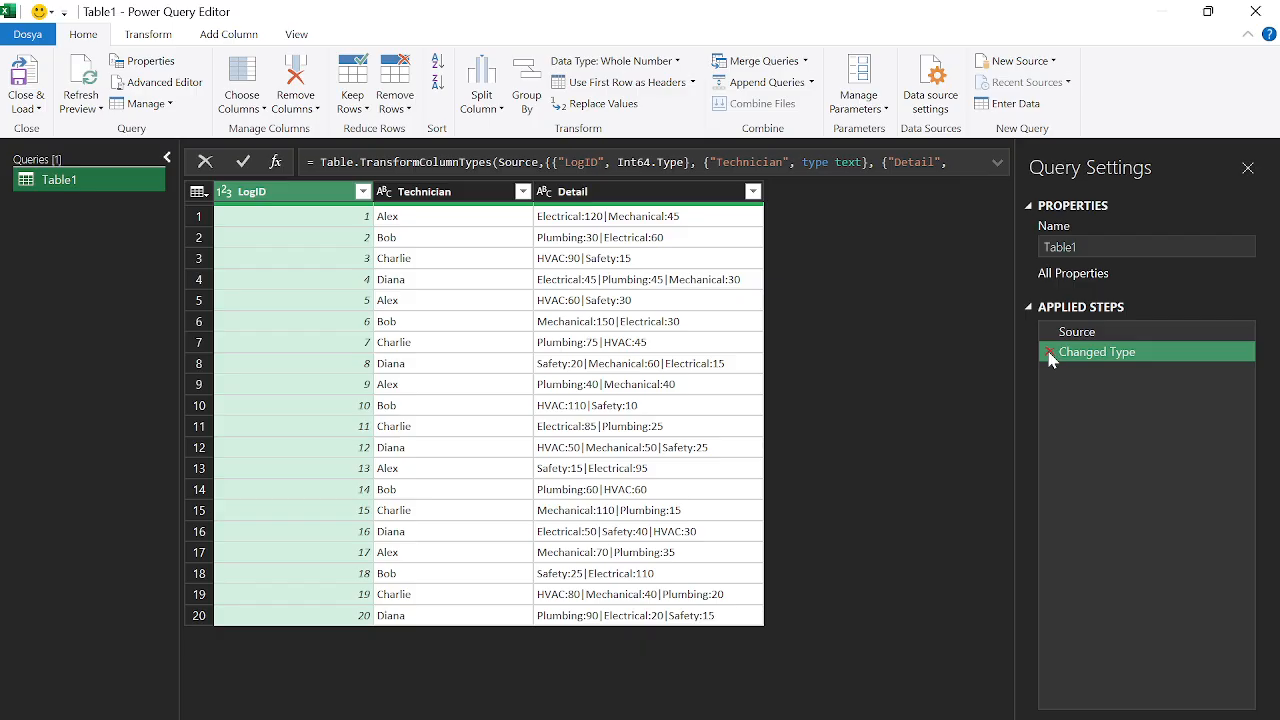
Delete the Changed Type step and add a custom step Custom1 referring to Source
click(1048, 353)
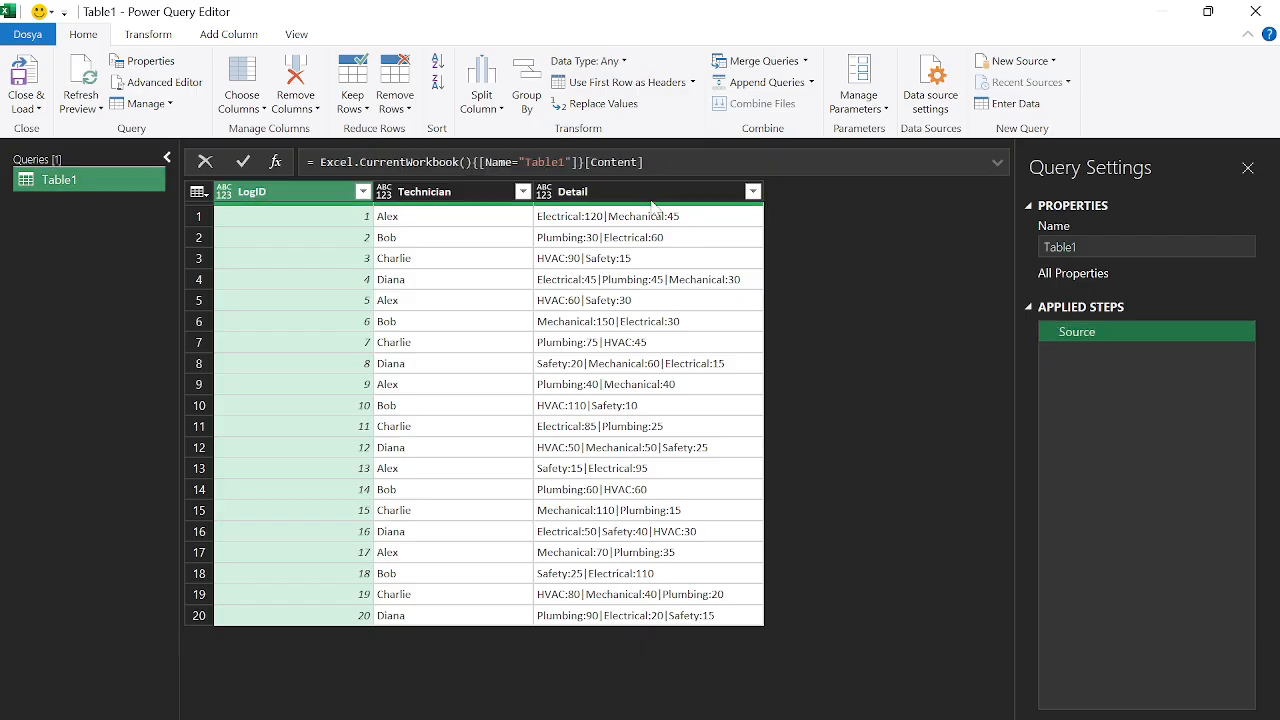
click(593, 195)
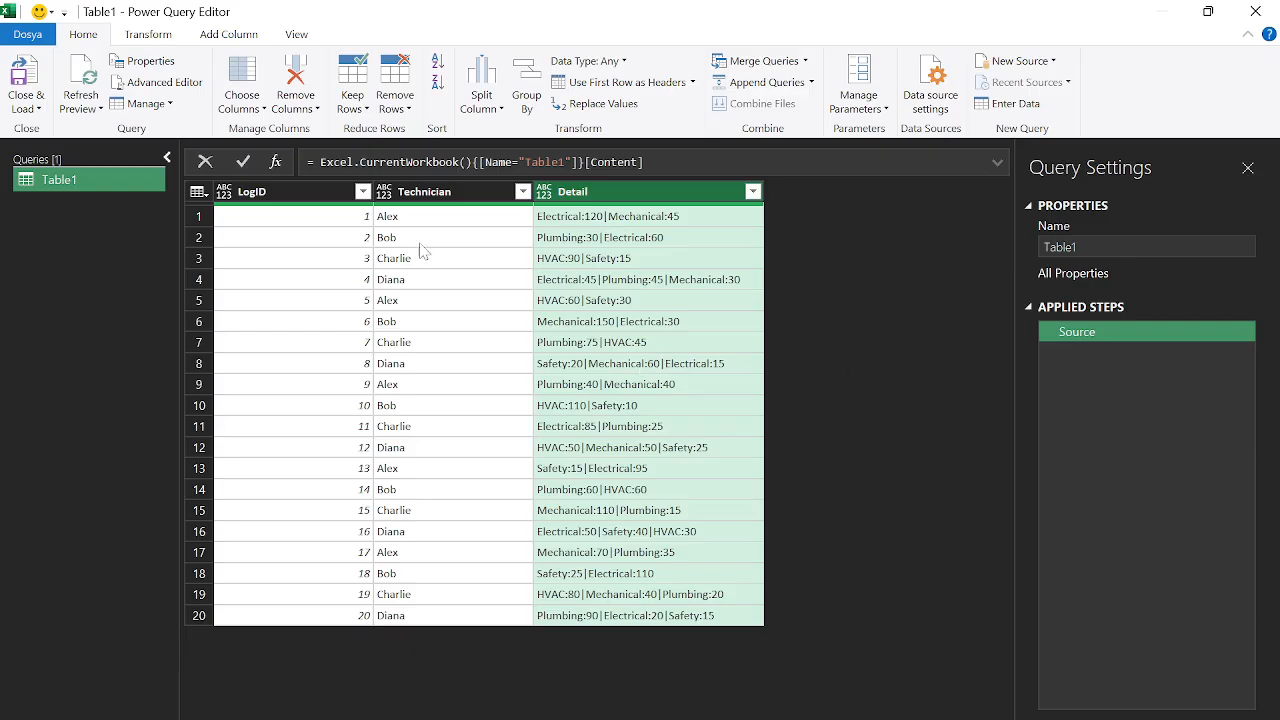
click(275, 162)
click(311, 162)
Begin the Custom1 formula as Table.AddColumn(Source, "x", …)
text(tableadd Source)
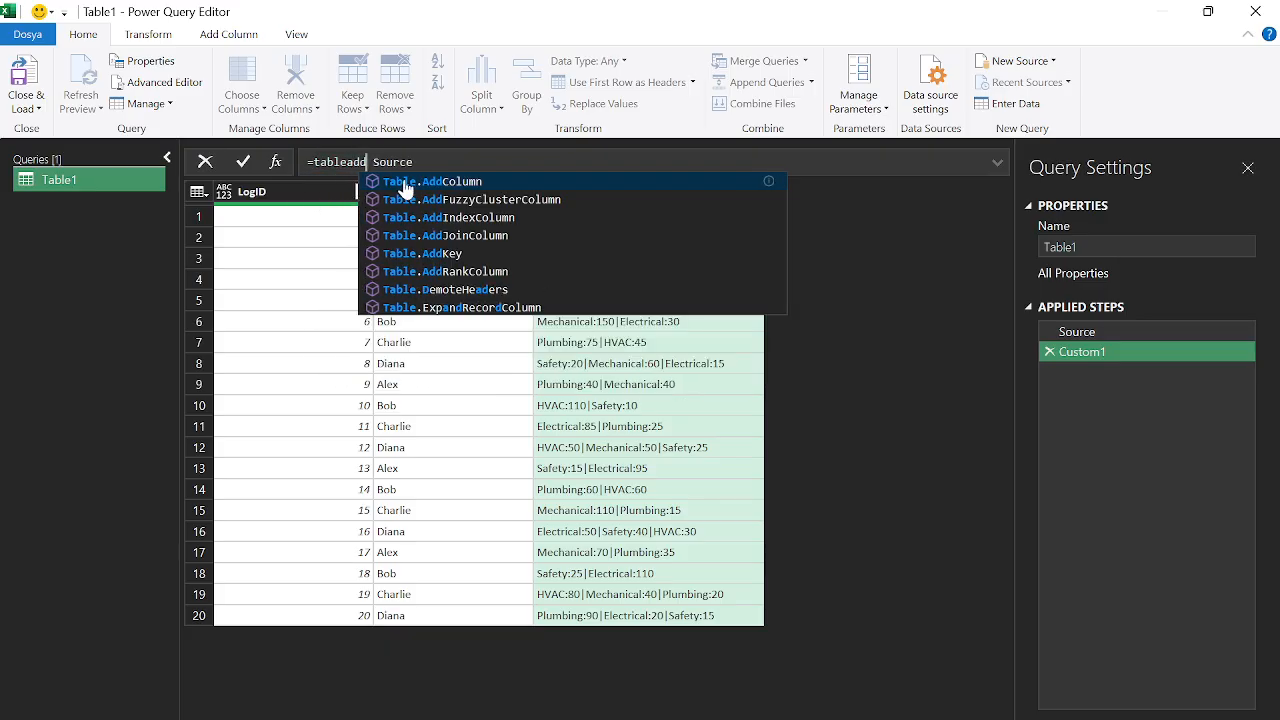
click(394, 182)
text(())
key(Delete)
key(Delete)
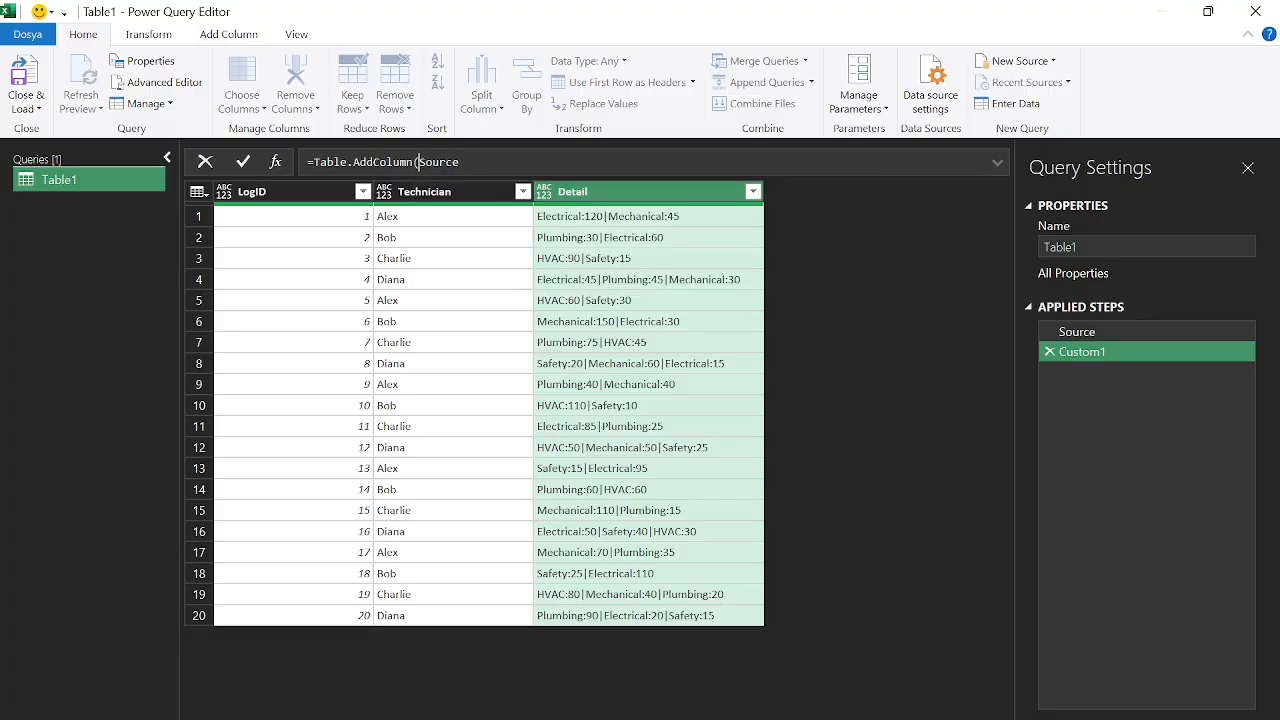
key(End)
text(,)
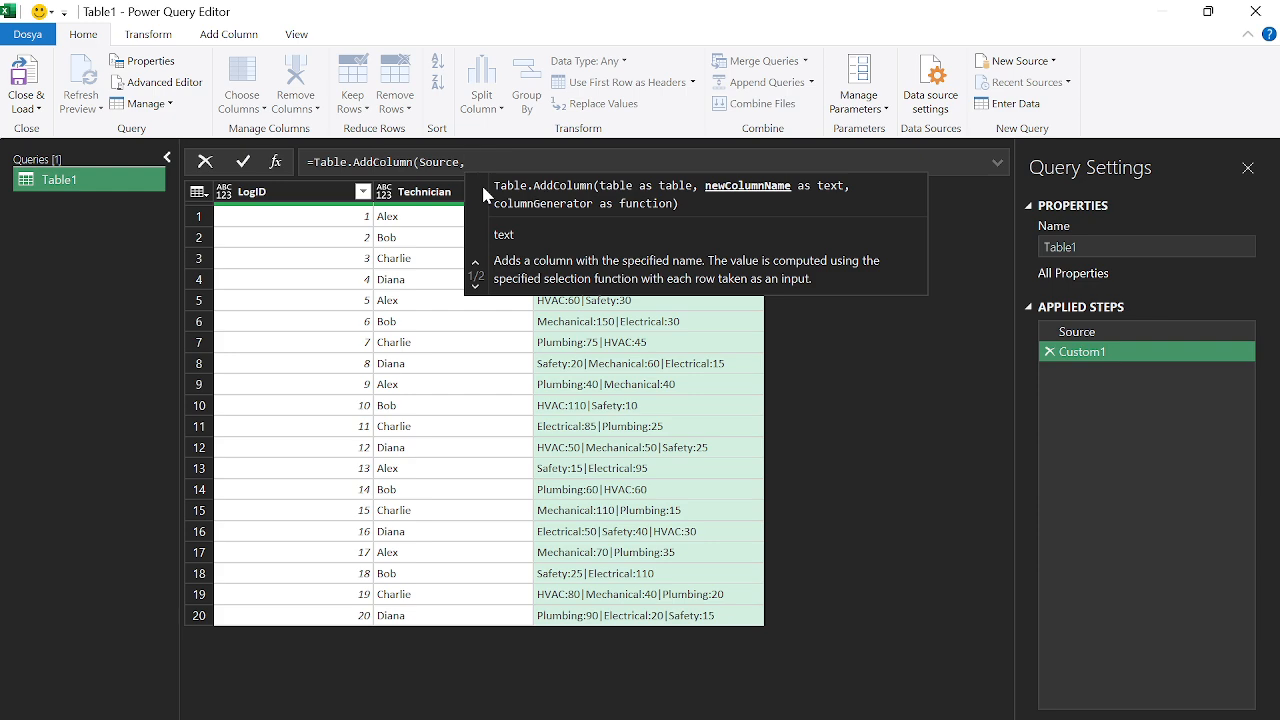
text(")
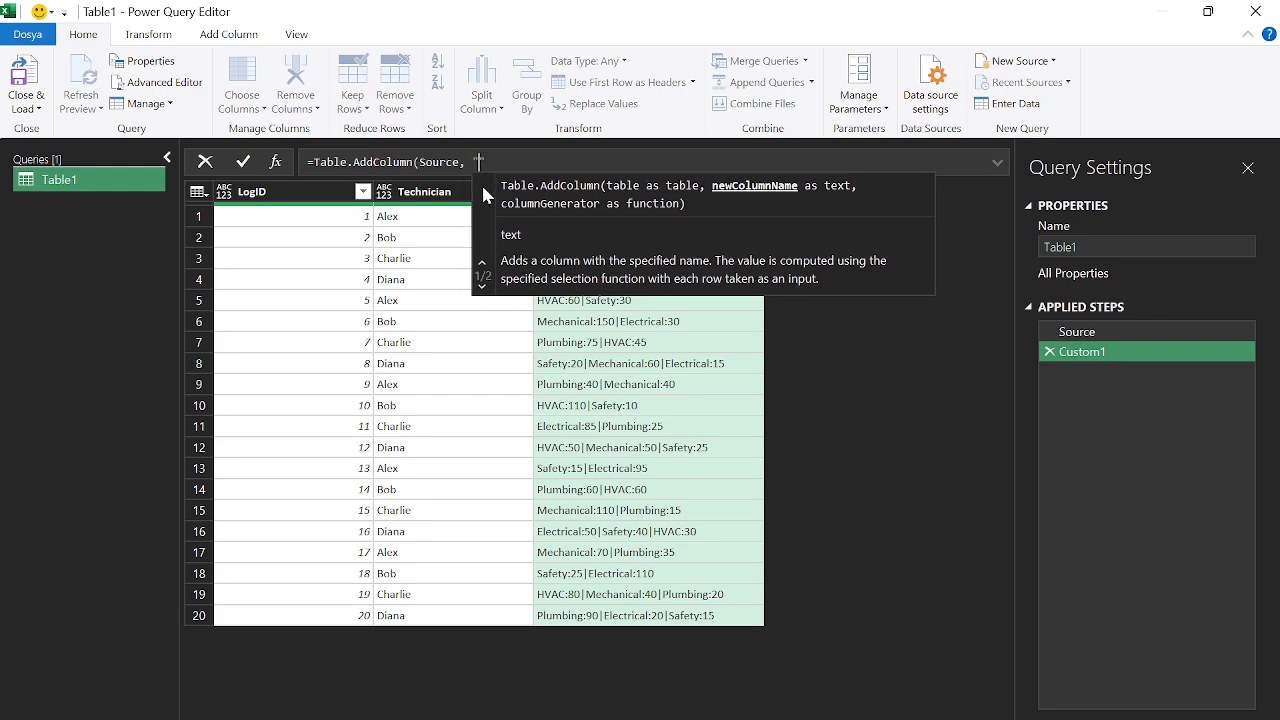
text(x)
key(Right)
Complete it with each Text.SplitAny([Detail], ":|") and commit the formula
text(, each )
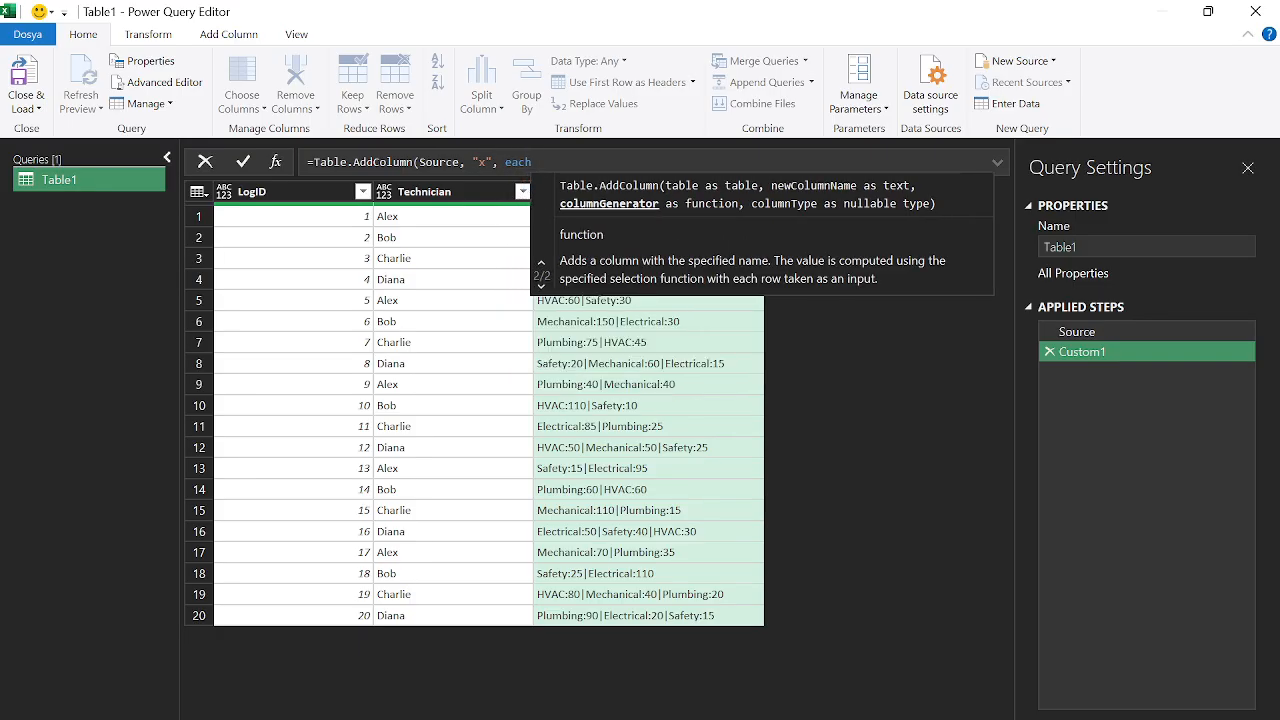
text(texts)
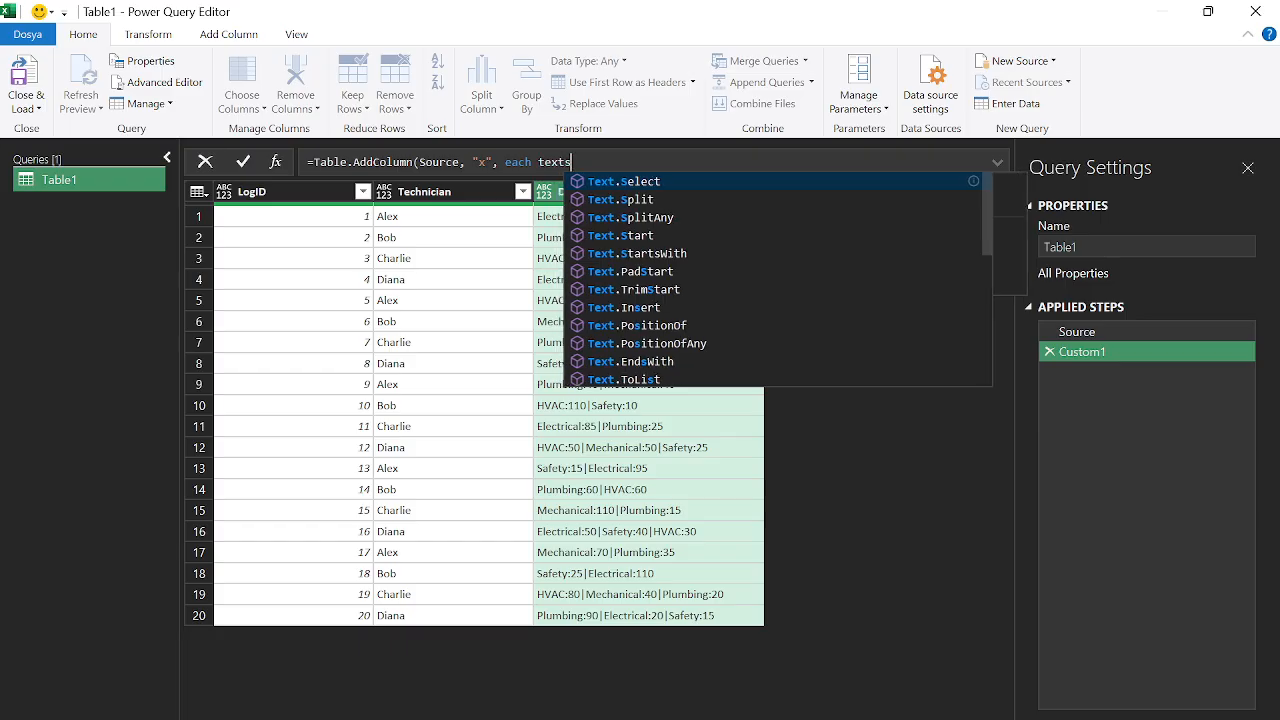
text(pl)
click(695, 199)
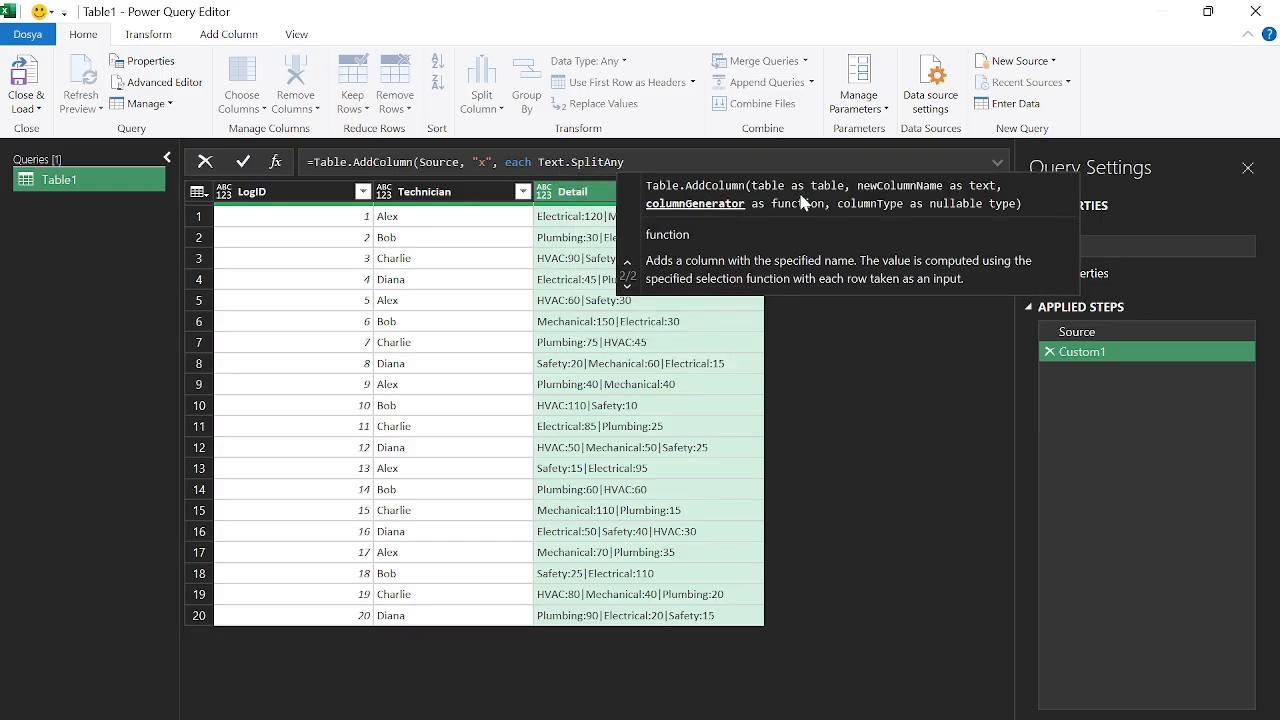
text(()
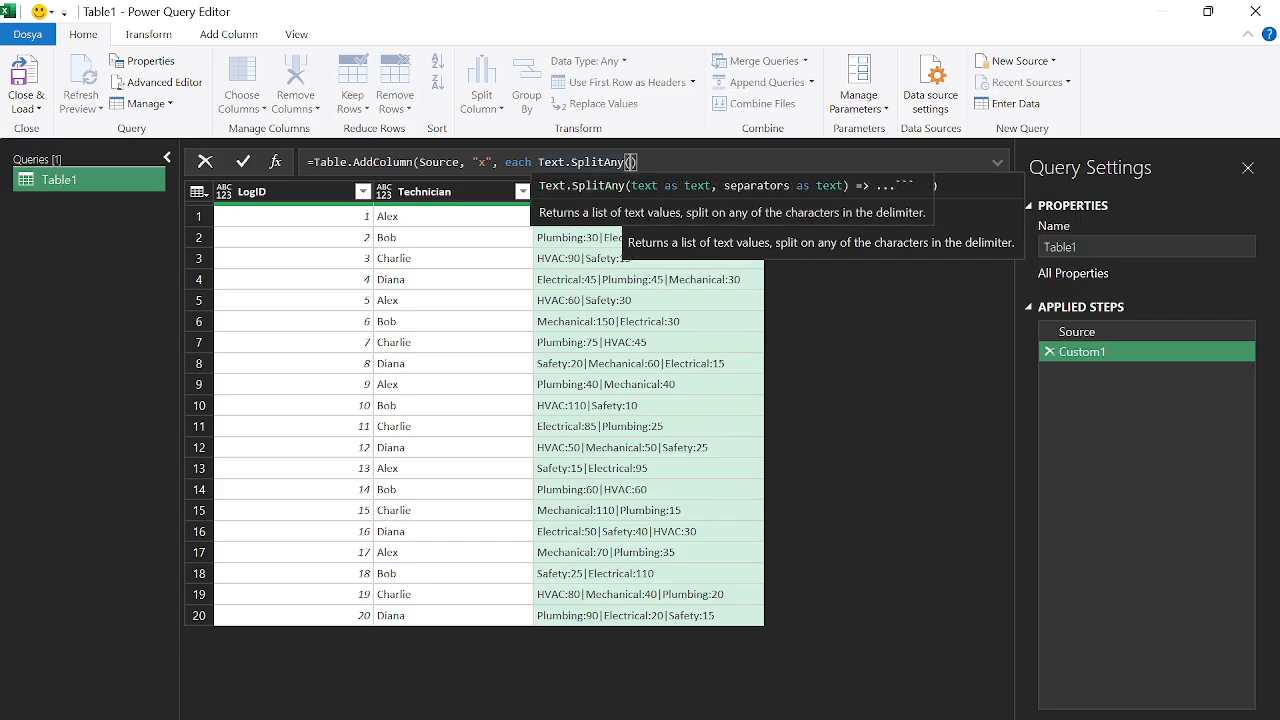
text([)
text(Detail)
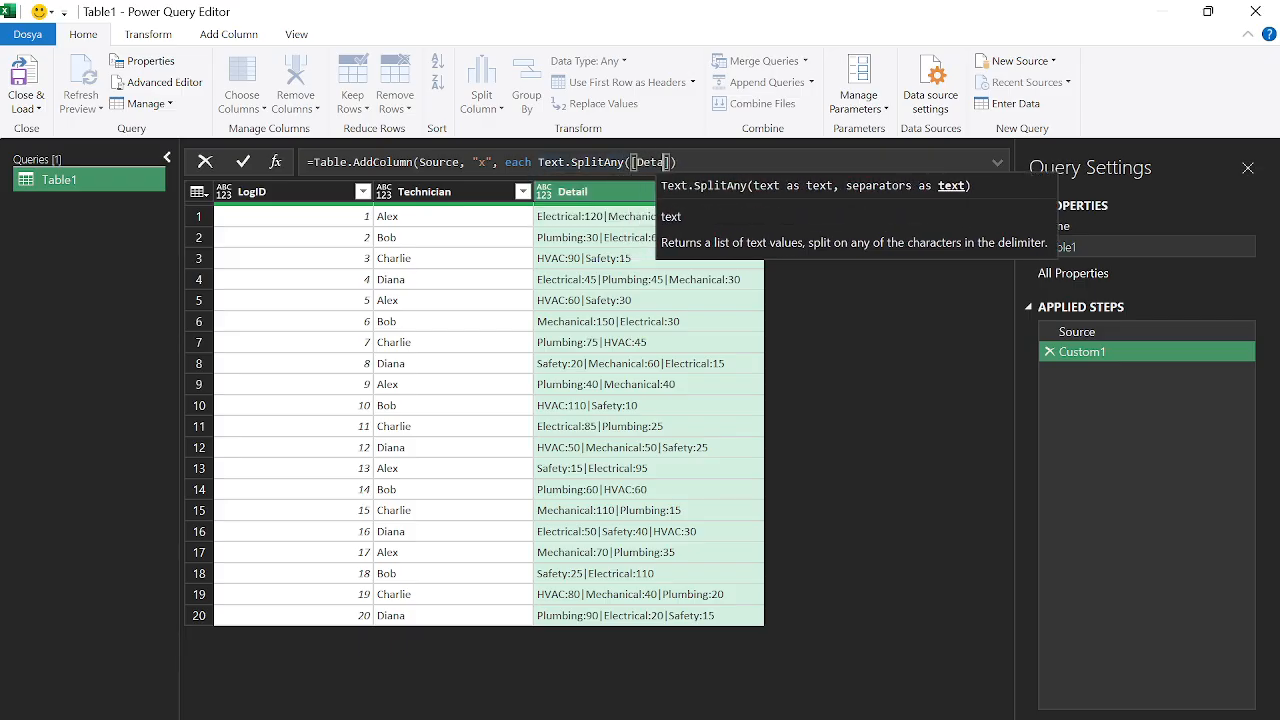
text(],)
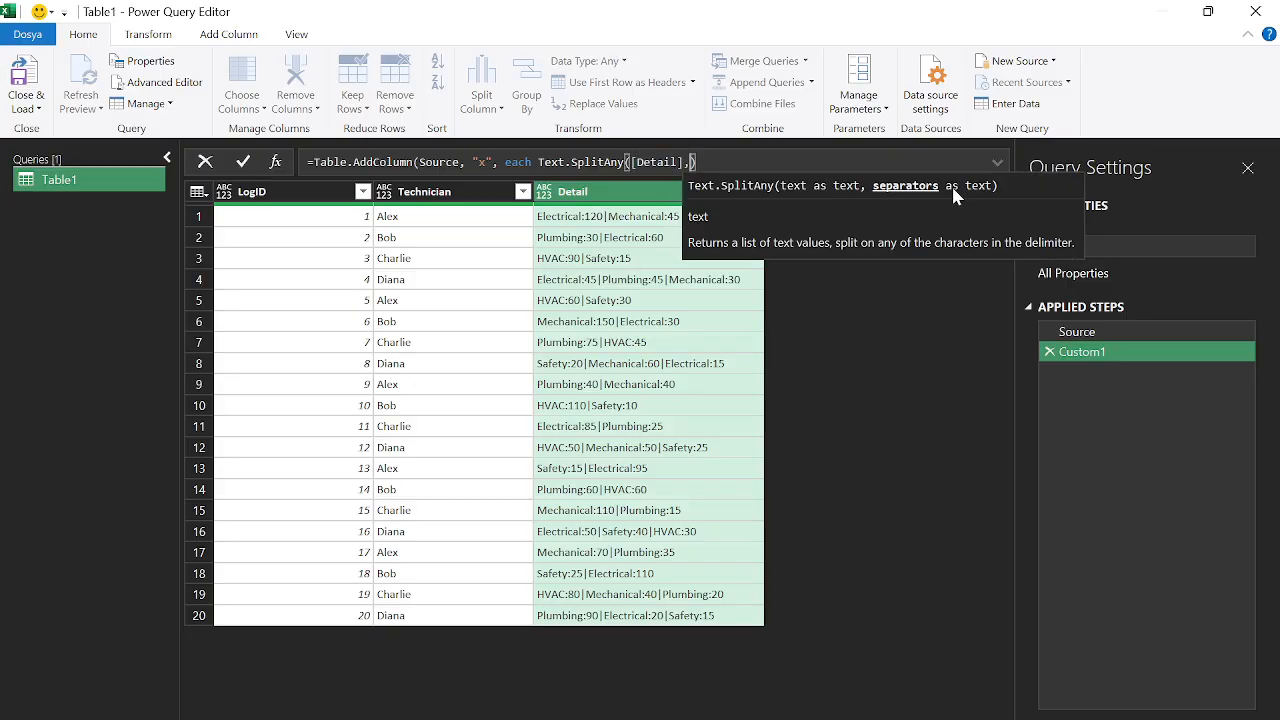
text({)
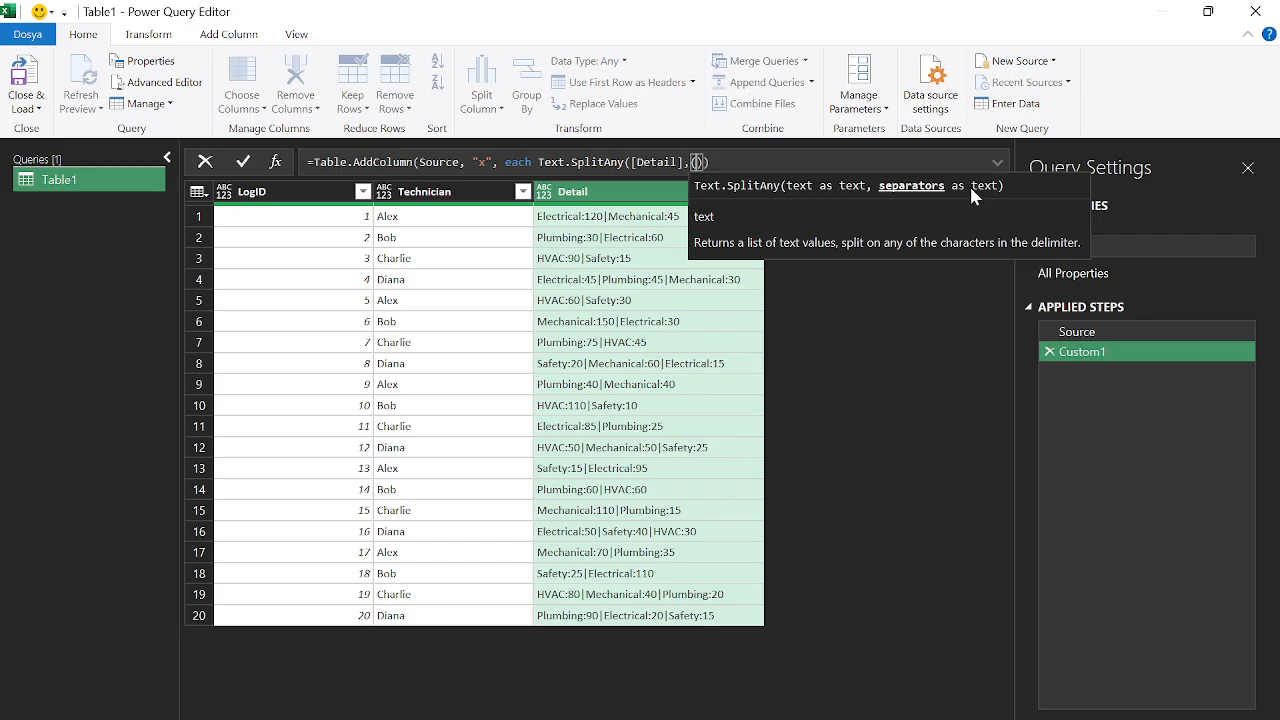
text(")
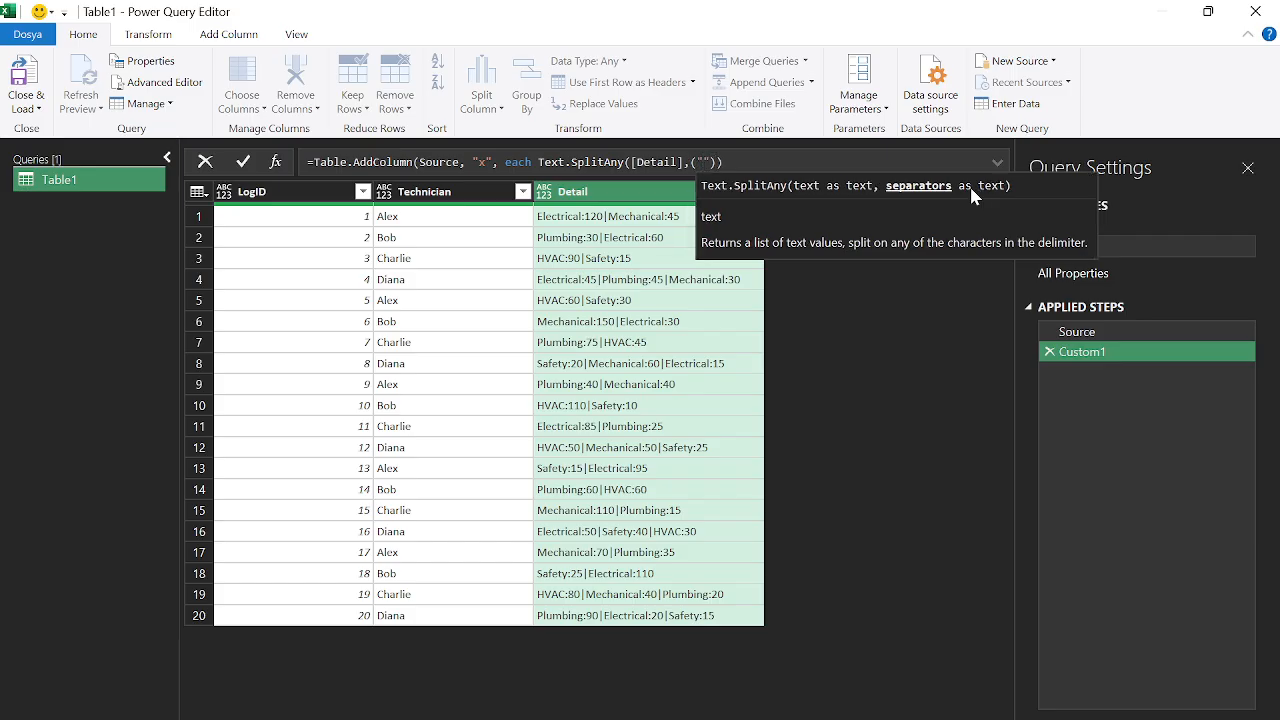
text(:)
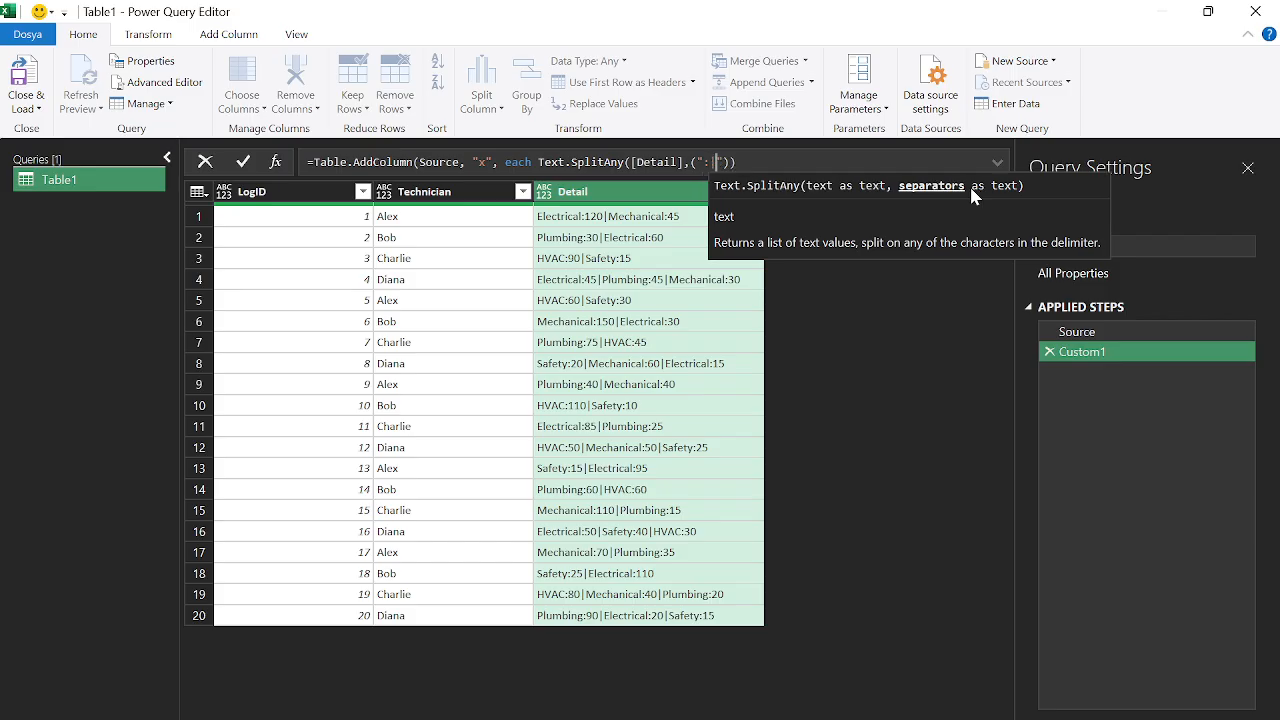
text(|)
key(End)
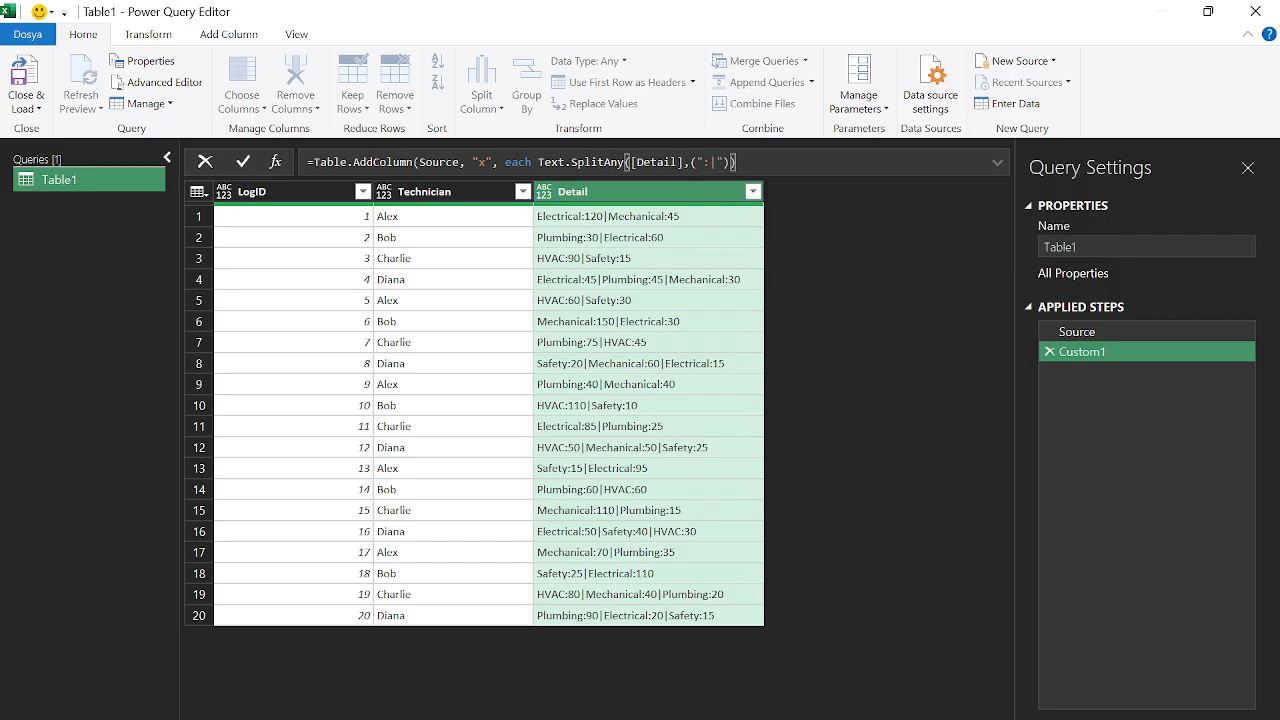
text())
key(Return)
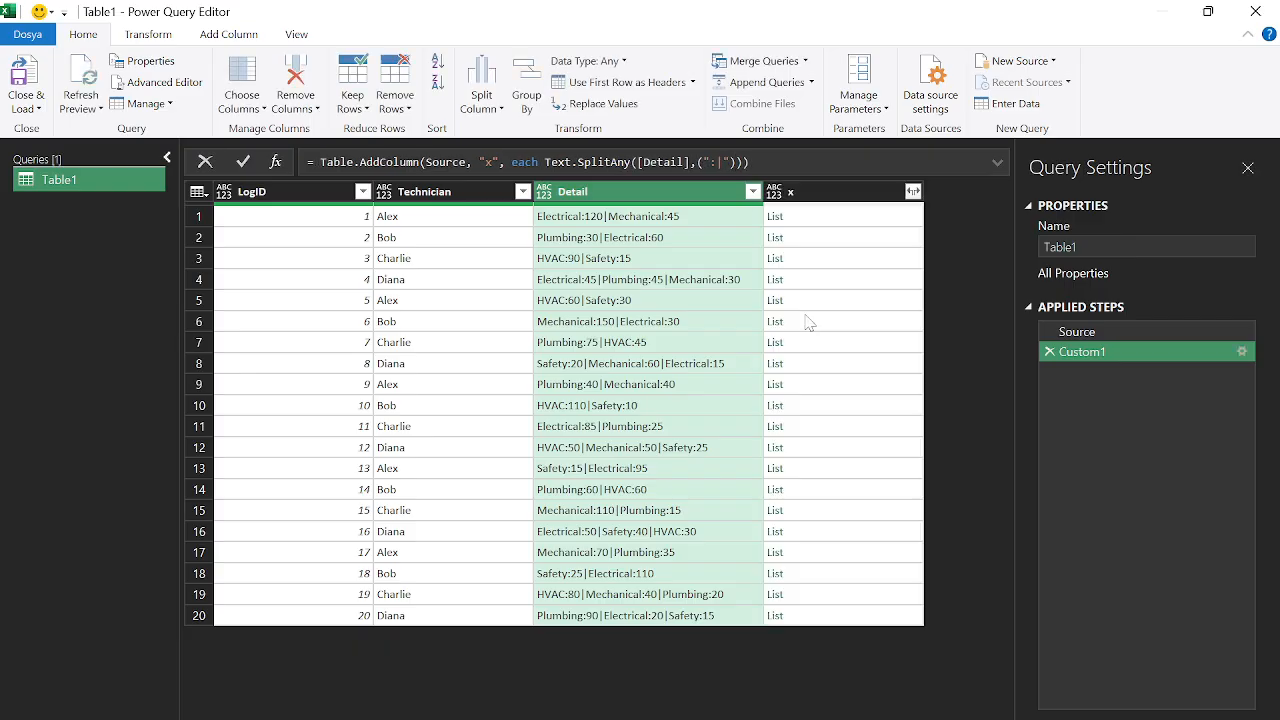
Rename the Custom1 step to 'a' and enlarge the preview showing Electrical, 120, Mechanical, 45
click(806, 218)
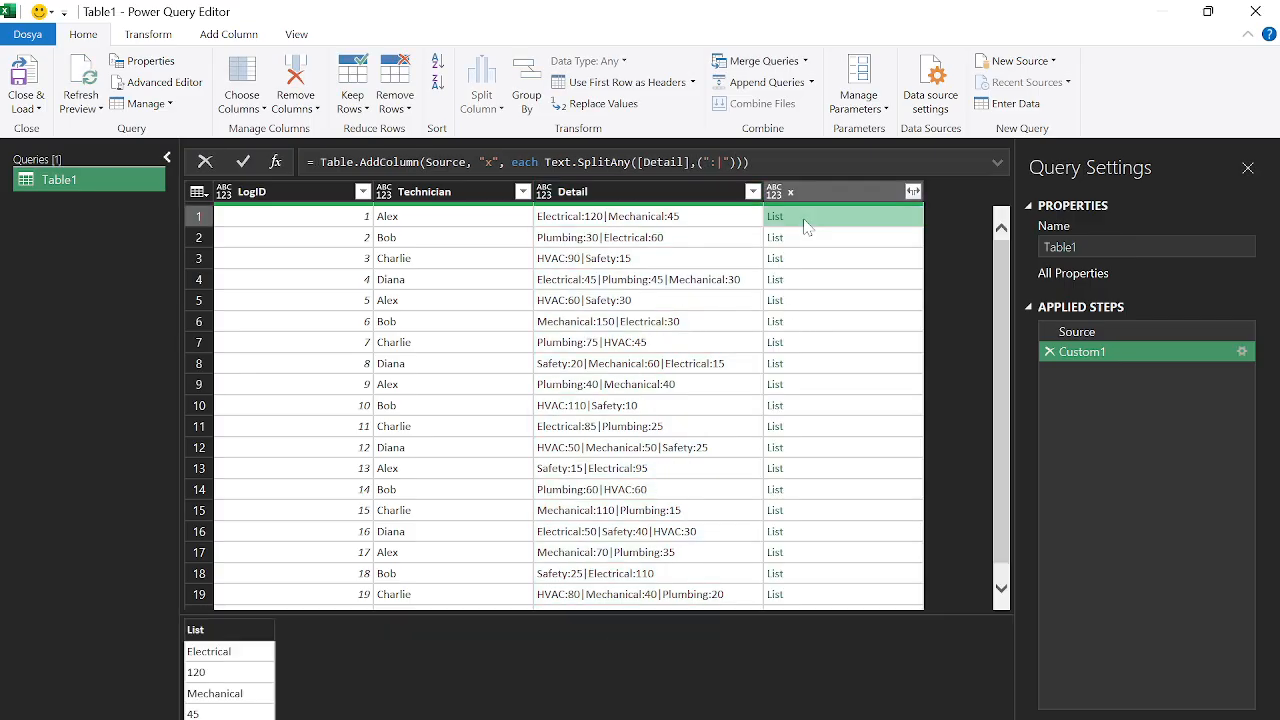
right_click(1075, 351)
click(1108, 372)
text(a)
key(Return)
drag(447, 612, 449, 451)
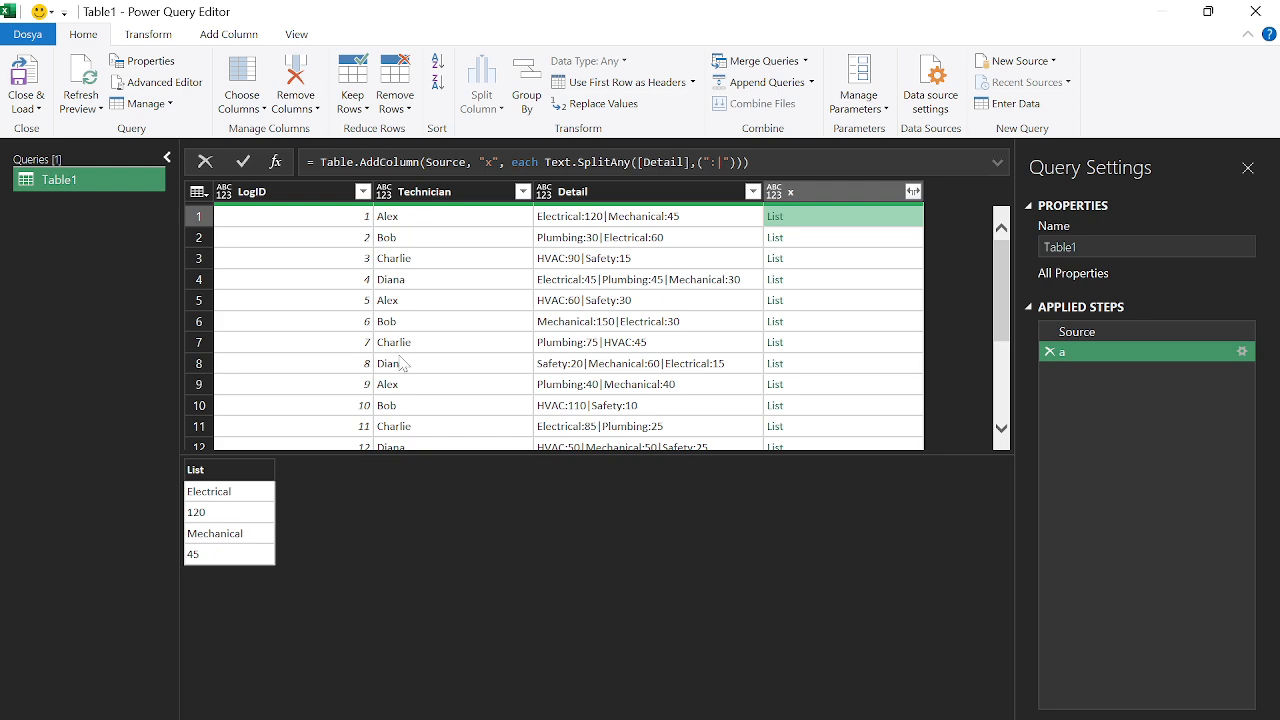
click(544, 162)
Wrap Text.SplitAny in List.Split(…, 2) so each x cell holds two-item lists
text(list )
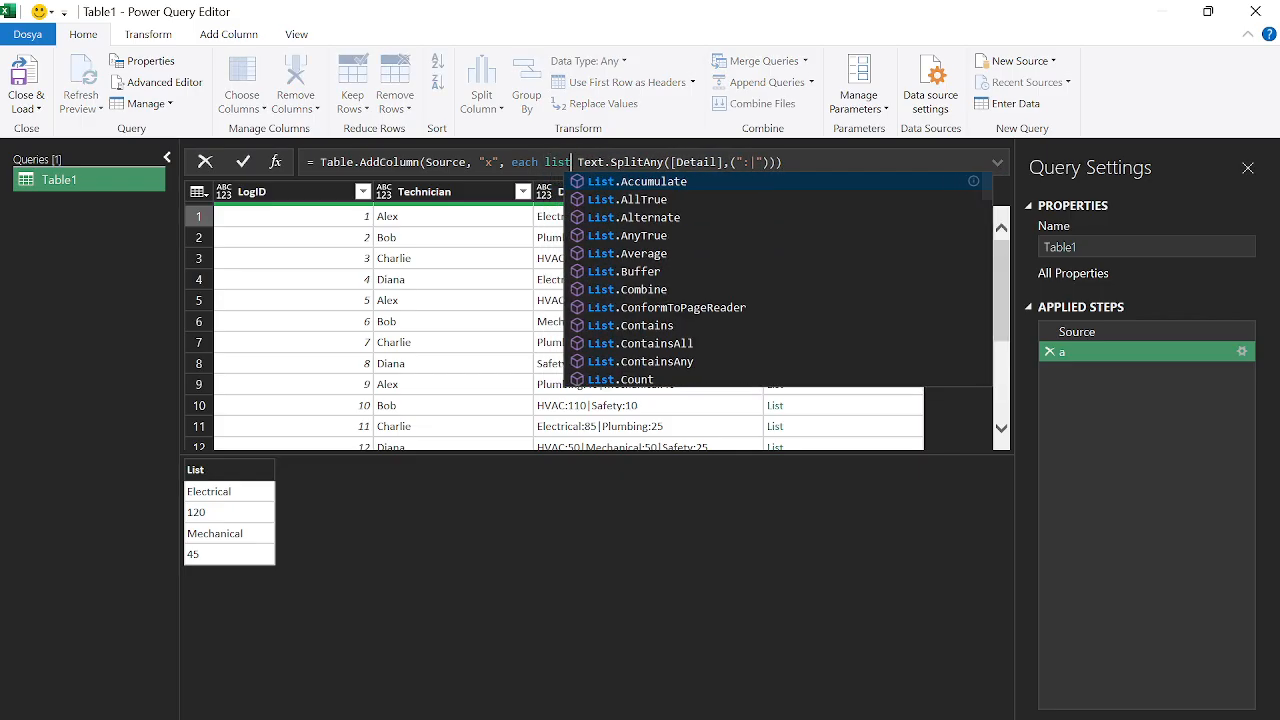
text(spl)
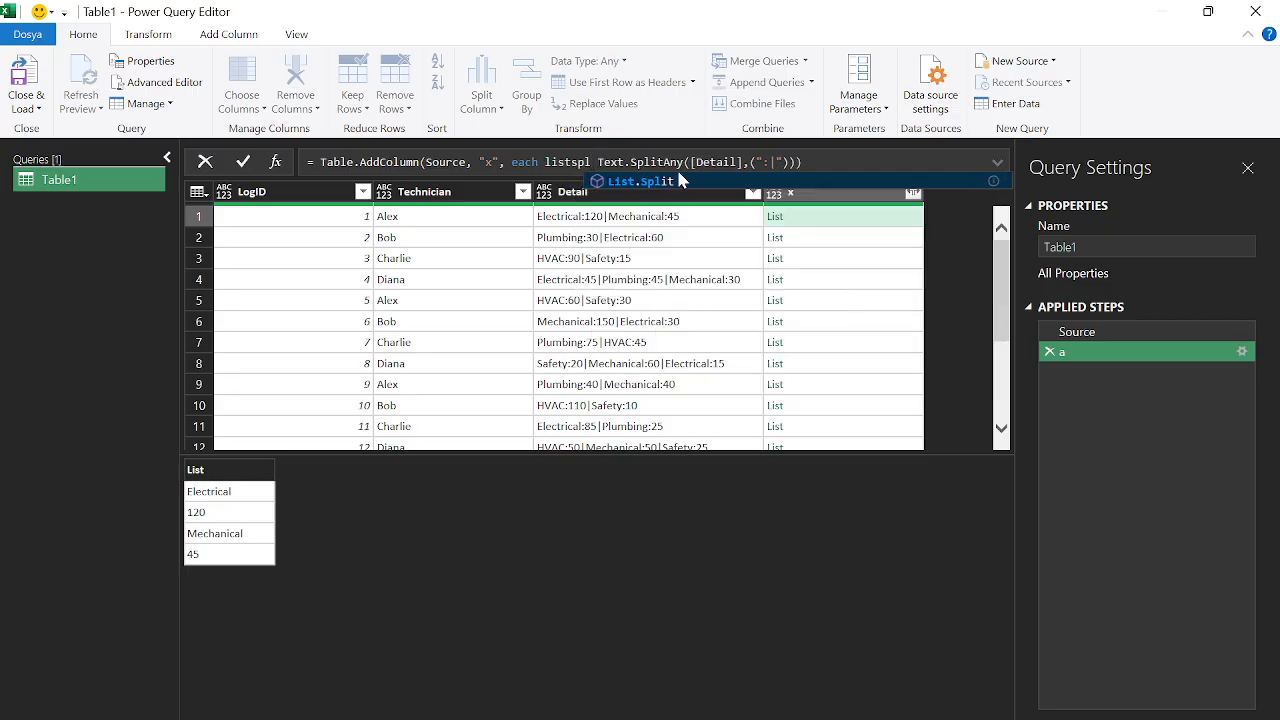
key(Tab)
text(()
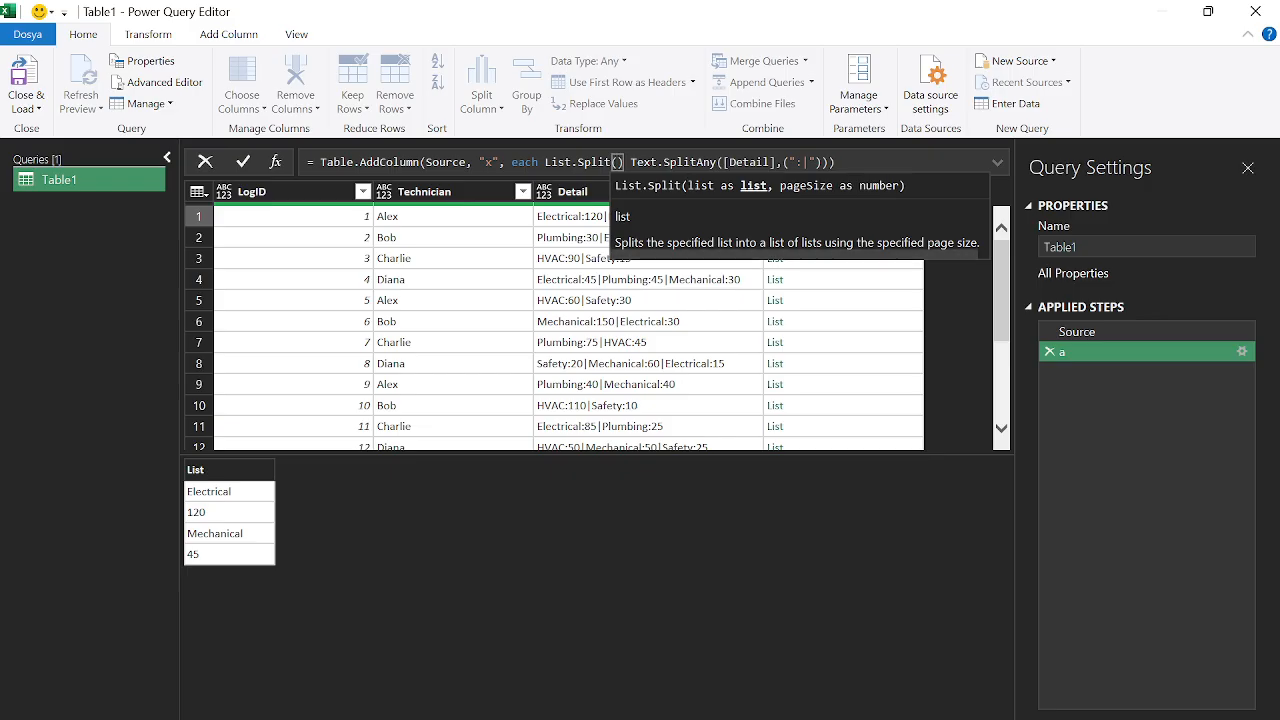
key(Delete)
key(Delete)
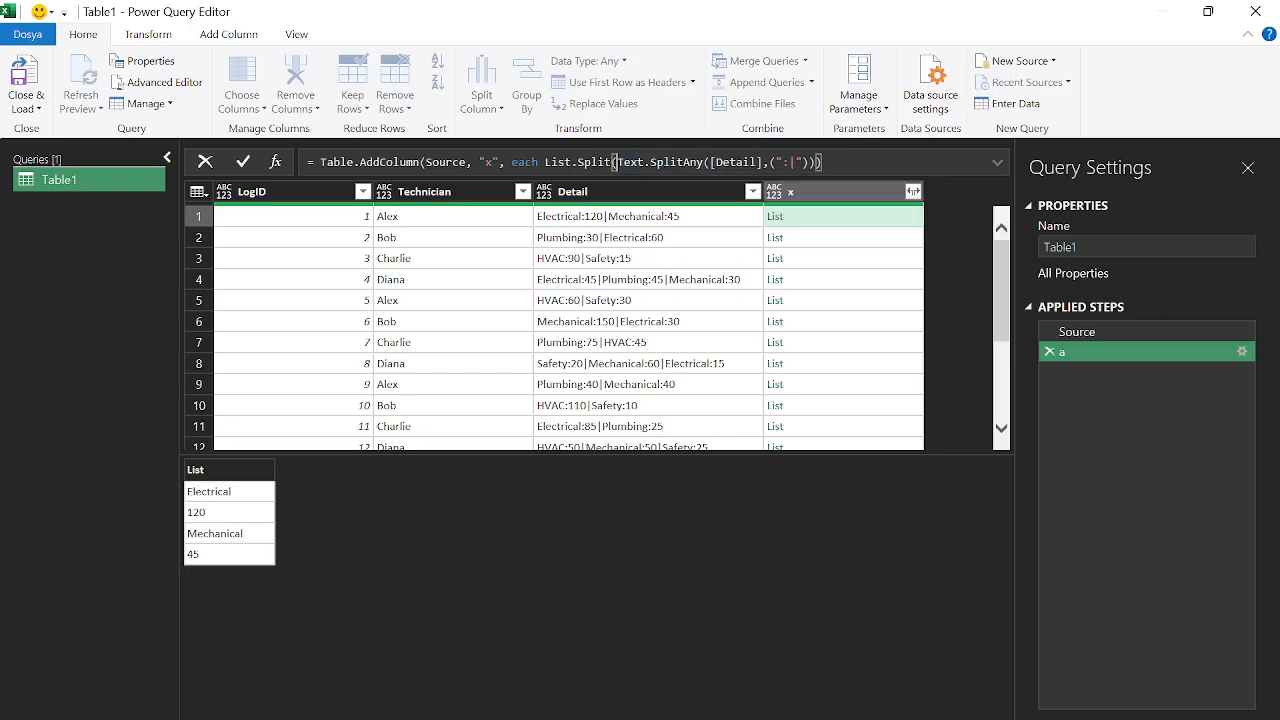
text(,2)
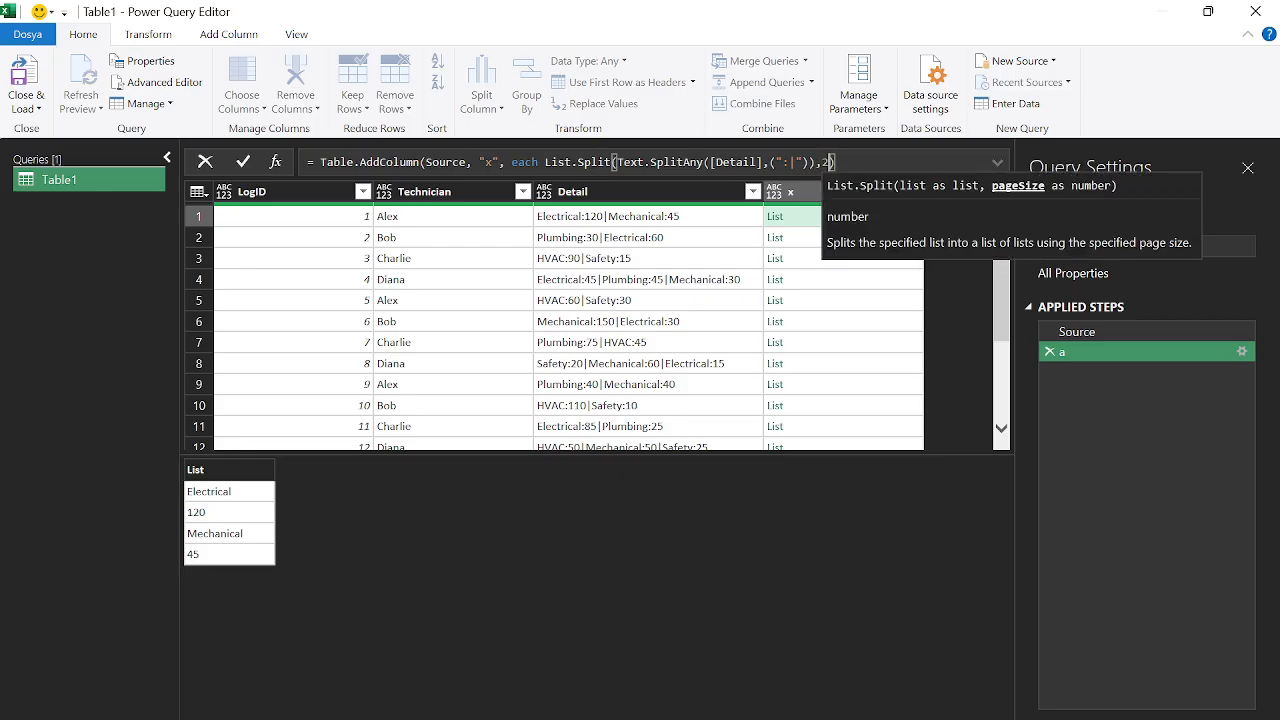
key(Right)
text())
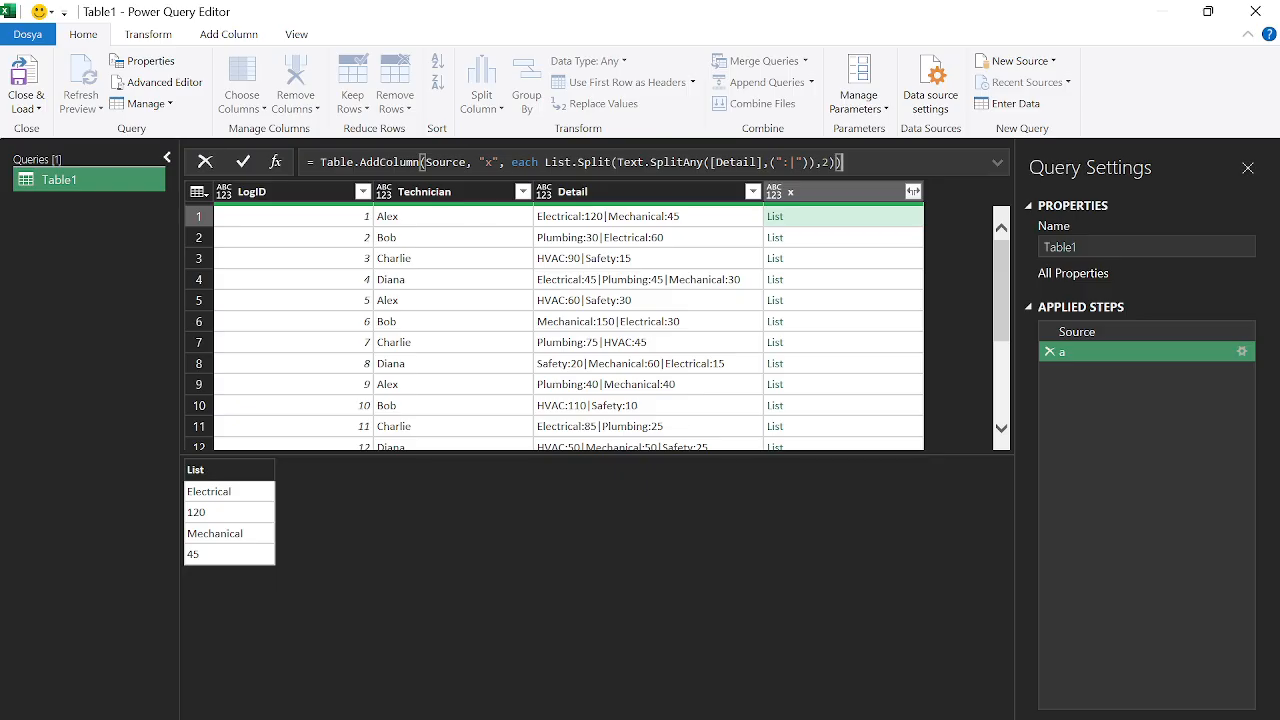
key(Return)
Inspect the paired lists in rows 1, 2, 4, 6 and 7
click(820, 222)
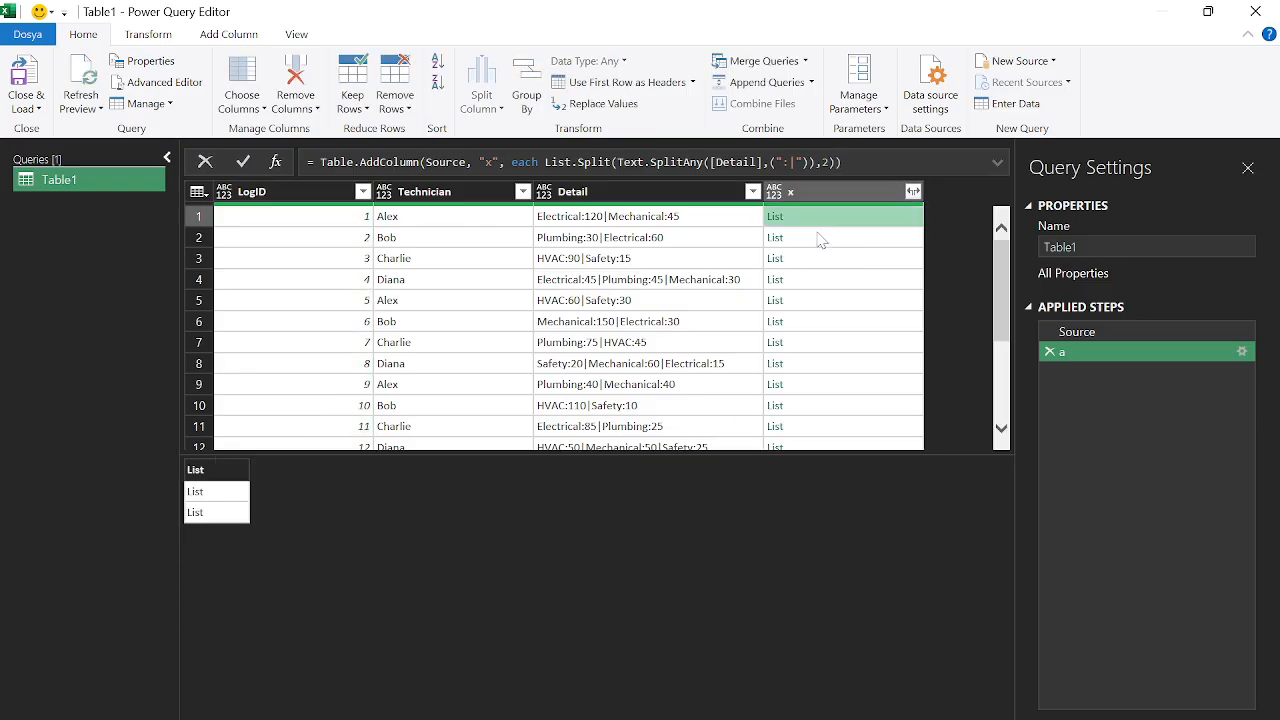
click(820, 240)
click(821, 283)
click(824, 321)
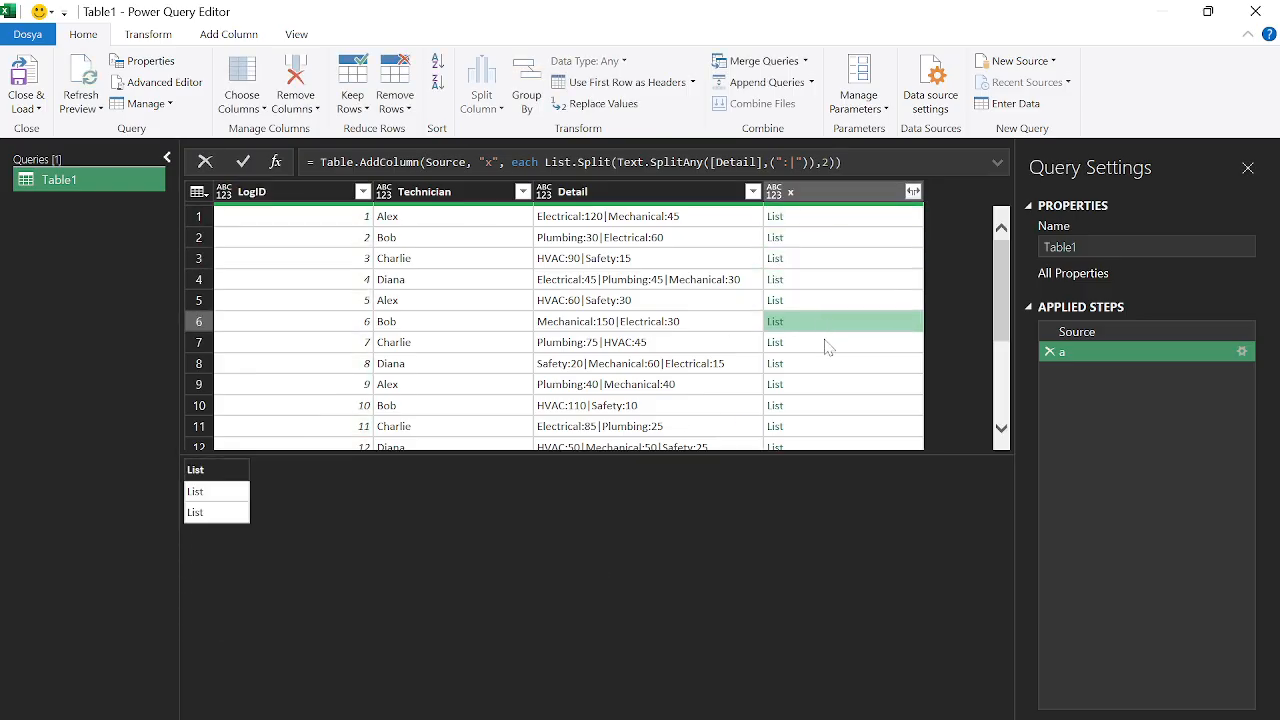
click(826, 342)
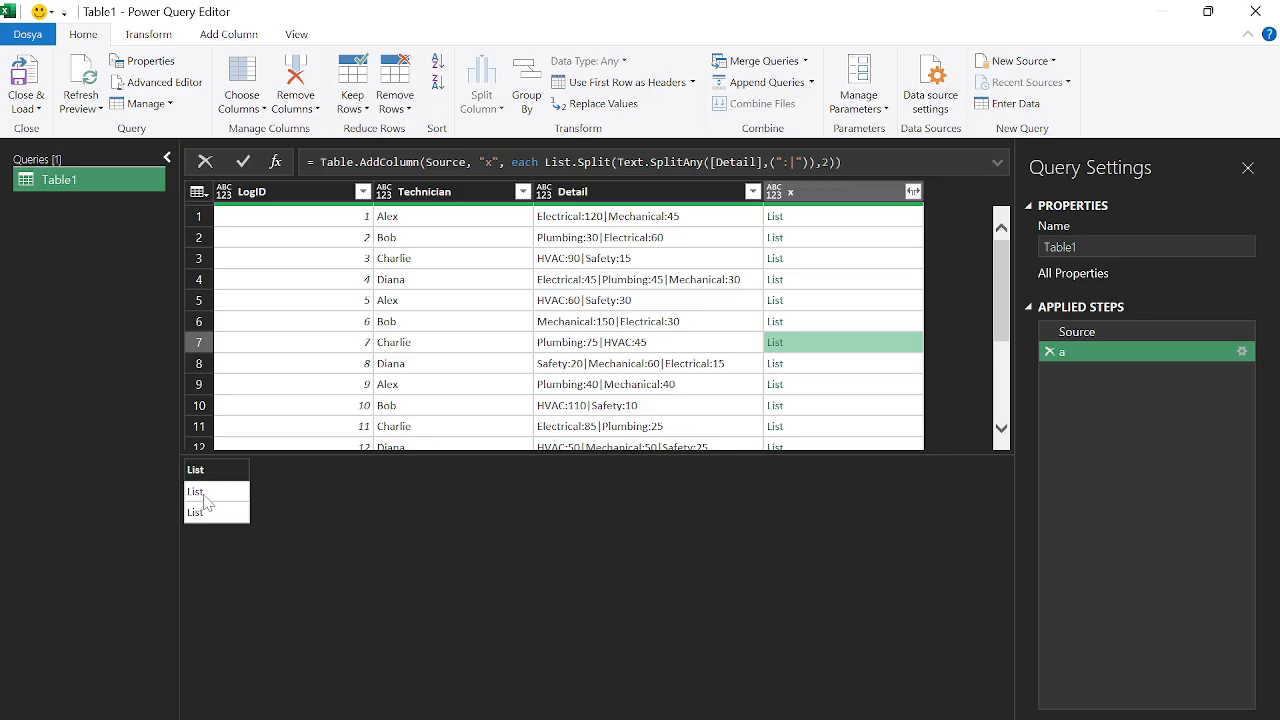
click(538, 162)
text(tablefrom)
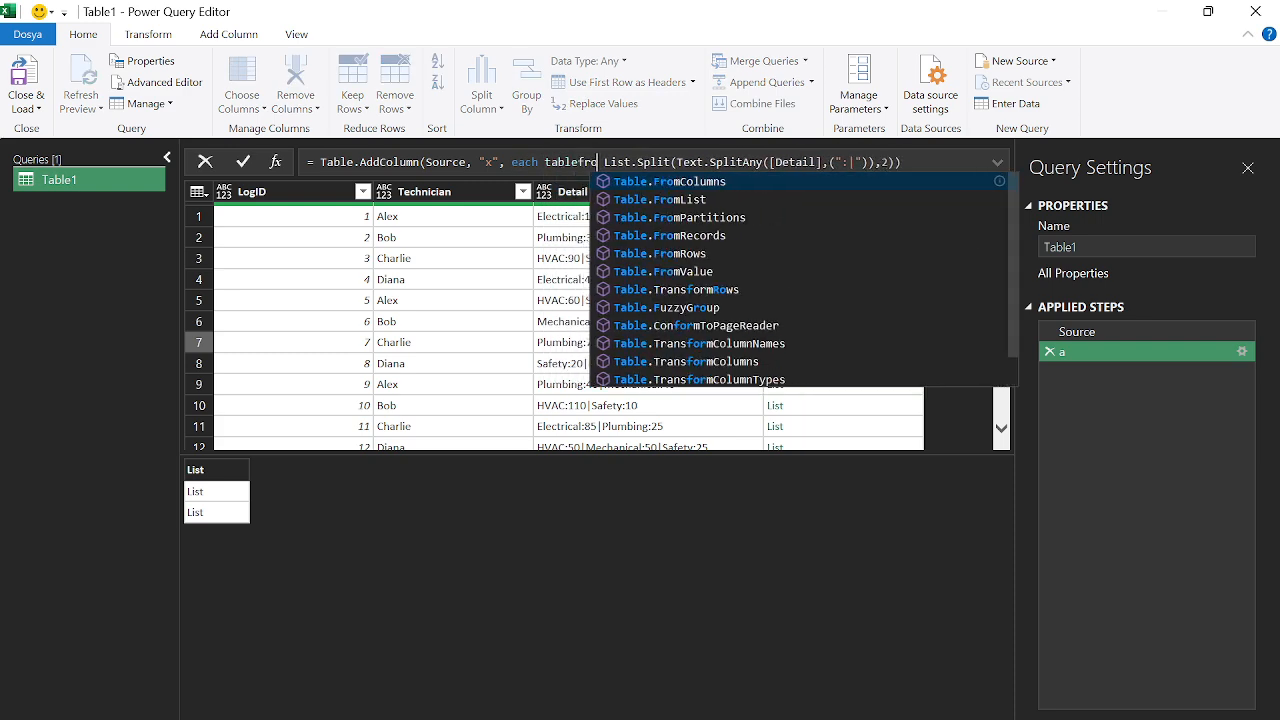
Wrap List.Split in Table.FromRows so row 1 shows Electrical 120 and Mechanical 45
click(720, 256)
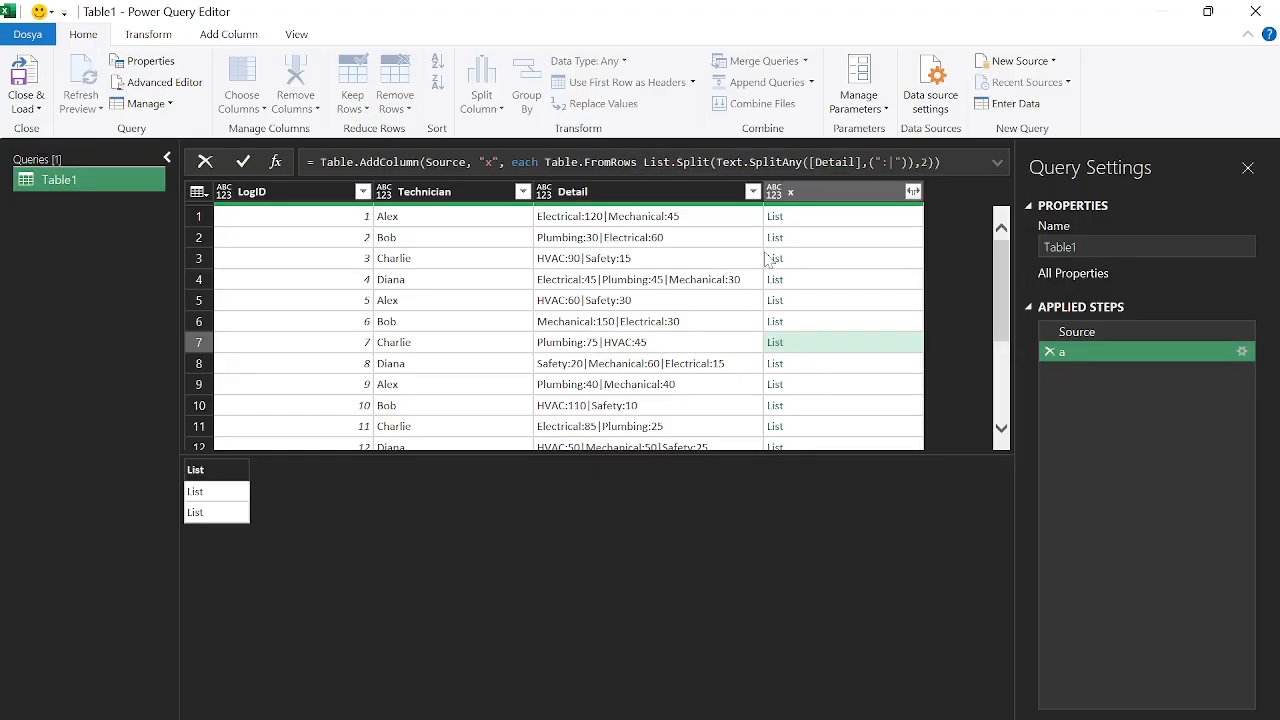
text(()
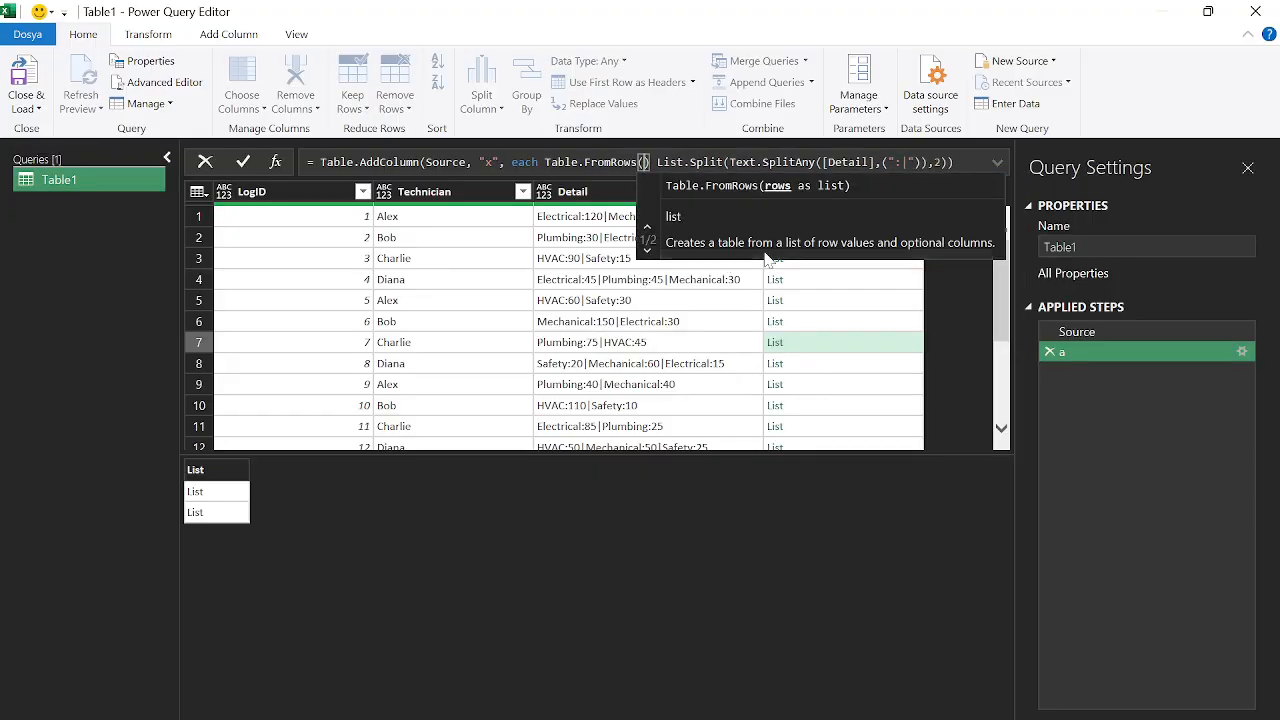
key(Right)
key(Right)
key(BackSpace)
key(BackSpace)
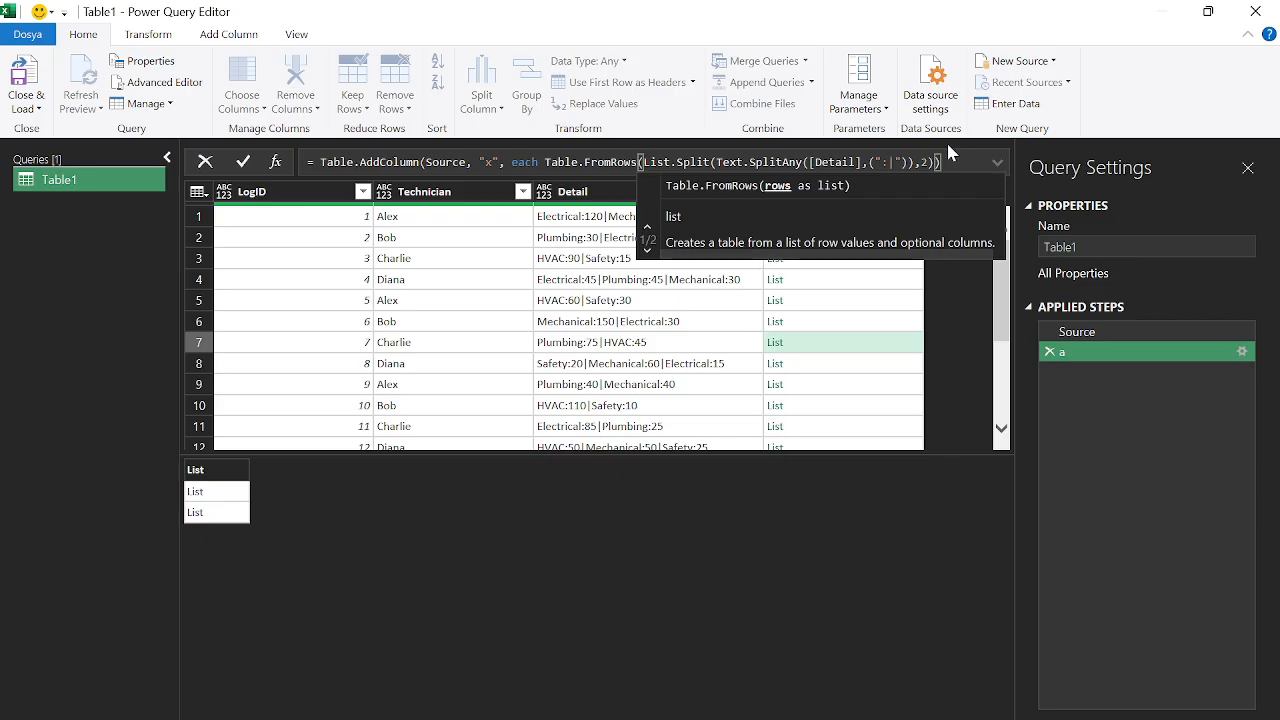
key(End)
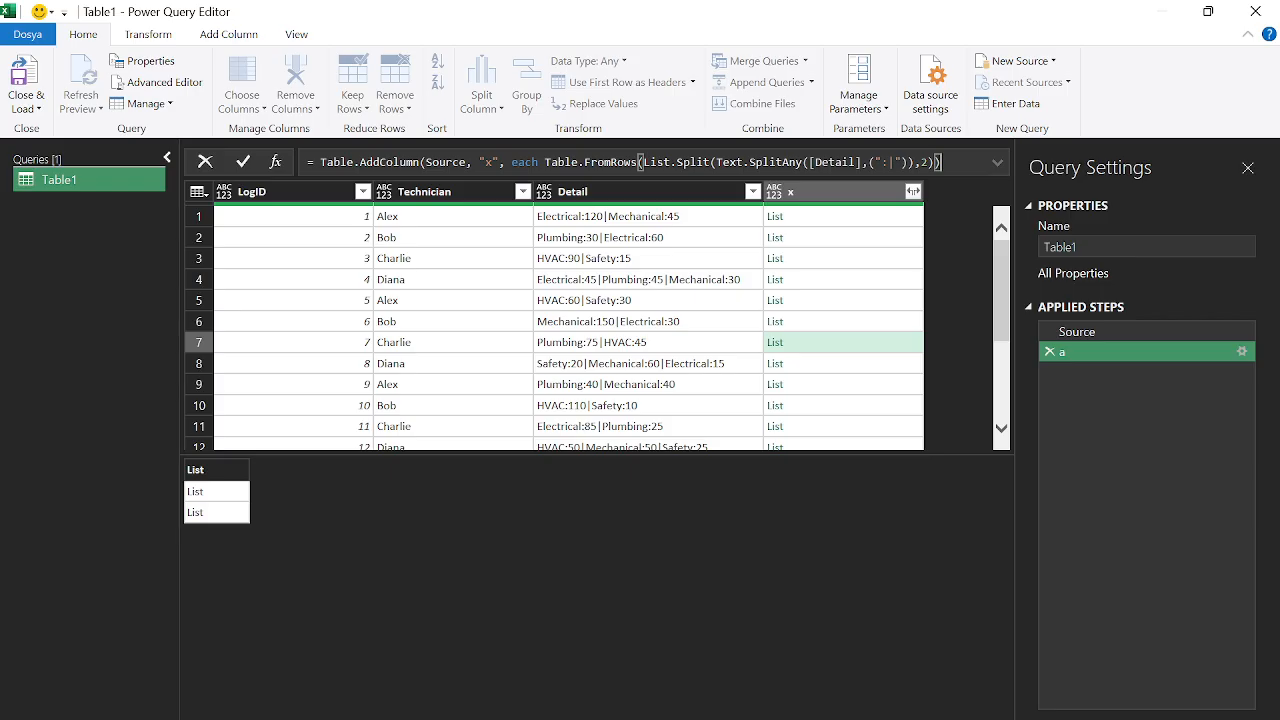
text())
key(Return)
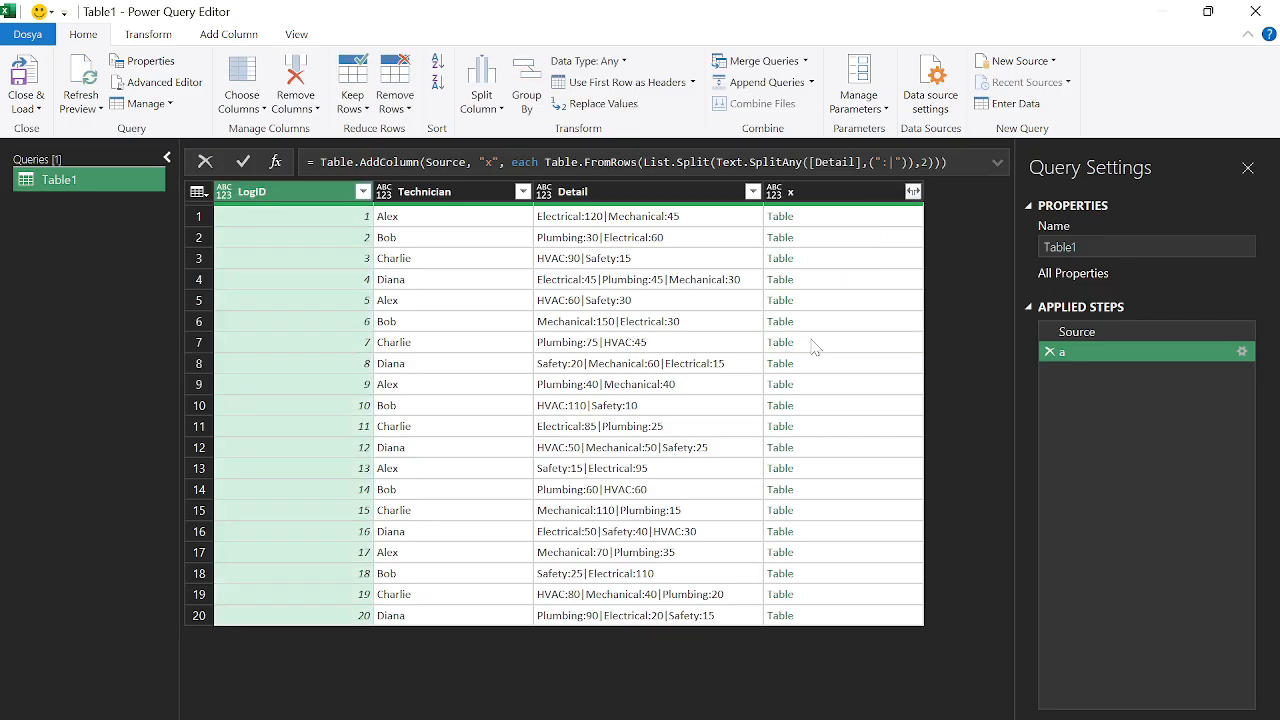
click(812, 220)
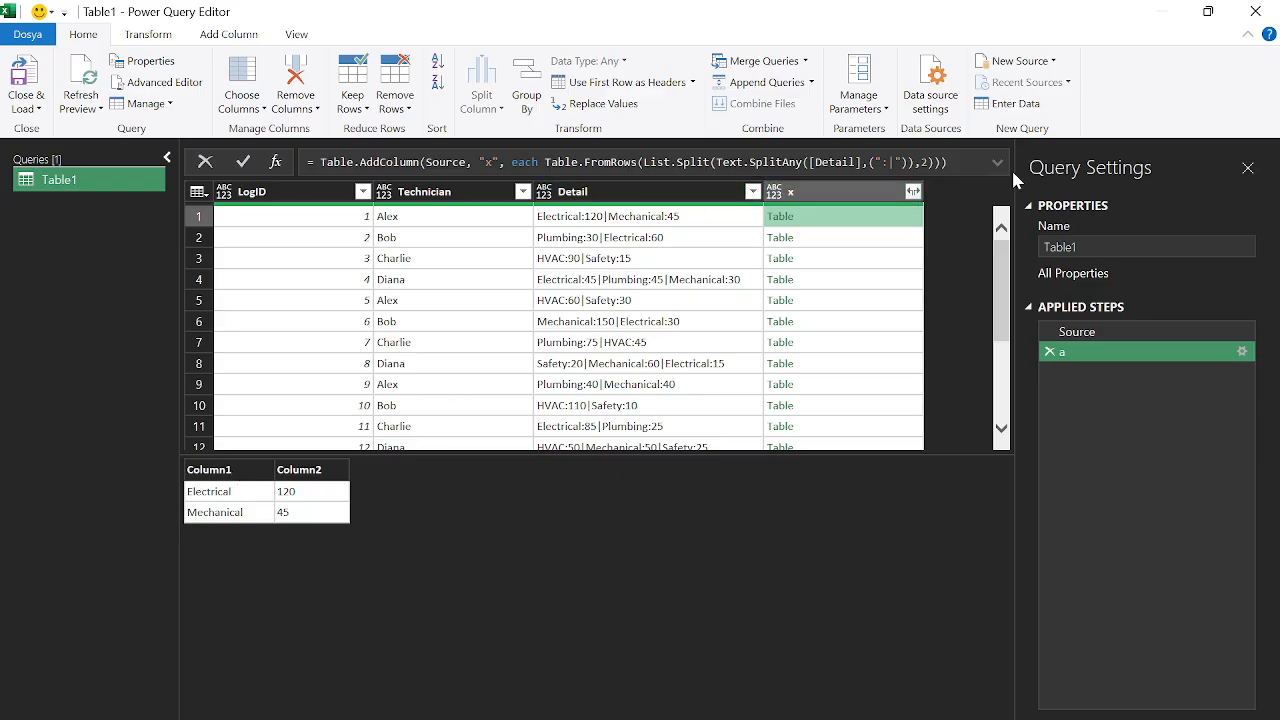
click(997, 162)
Add the column names {"Cat","Val"} to Table.FromRows and apply the formula
click(803, 292)
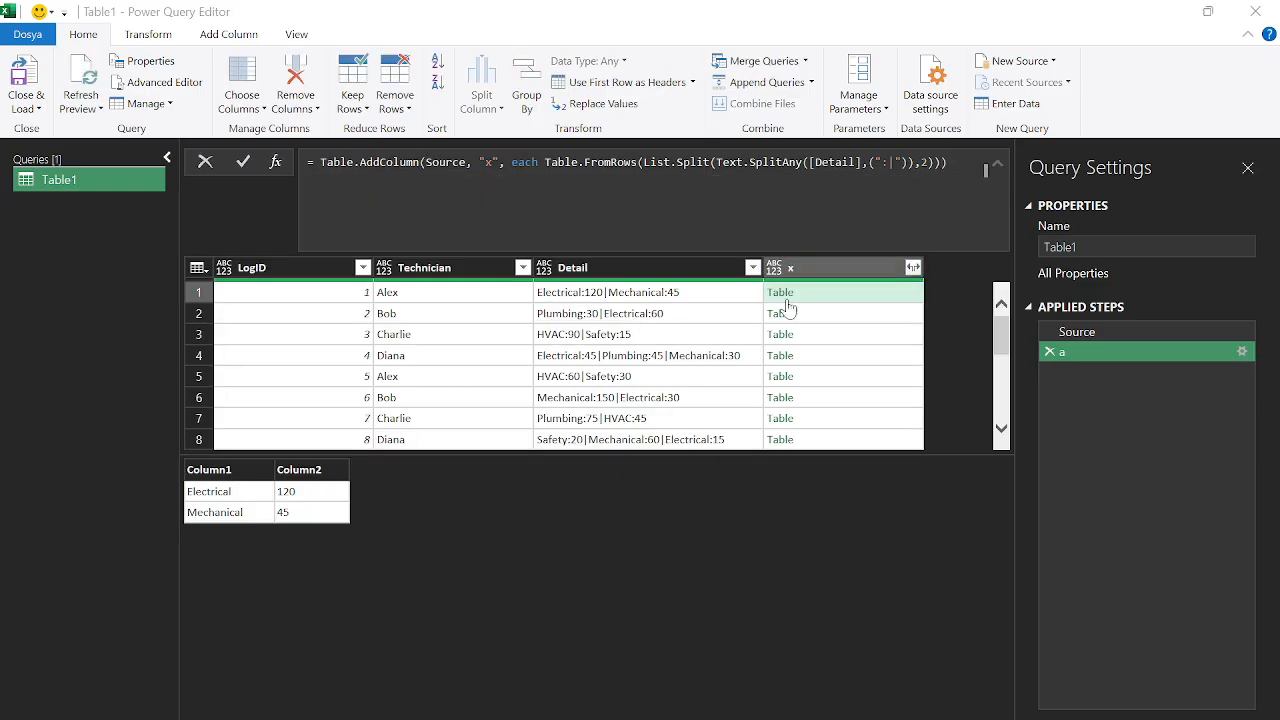
key(alt+Tab)
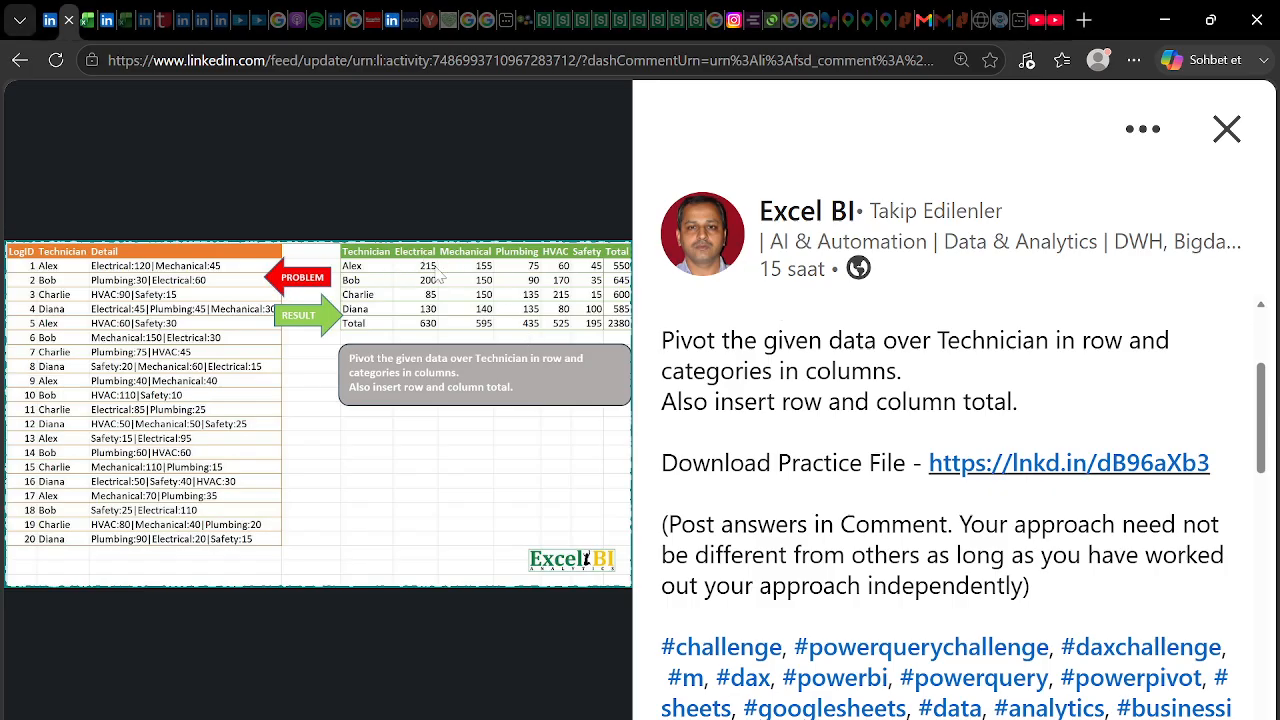
key(alt+Tab)
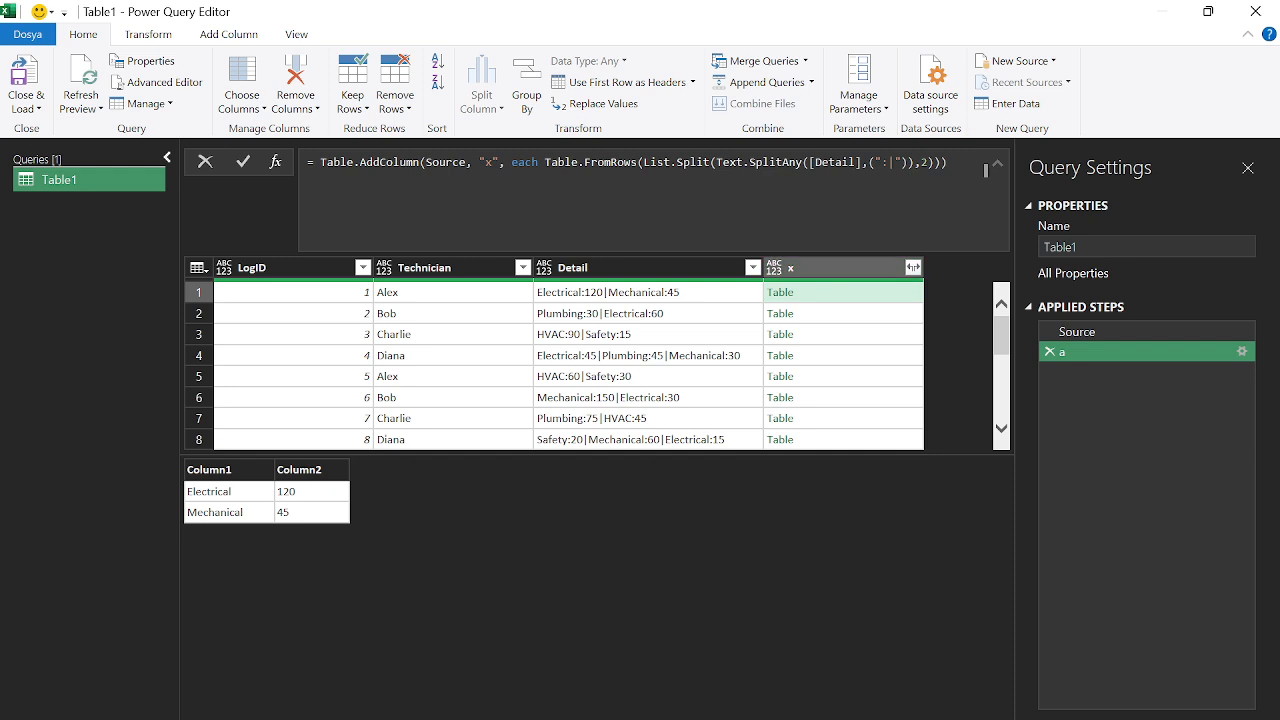
click(985, 170)
text(,)
key(BackSpace)
key(BackSpace)
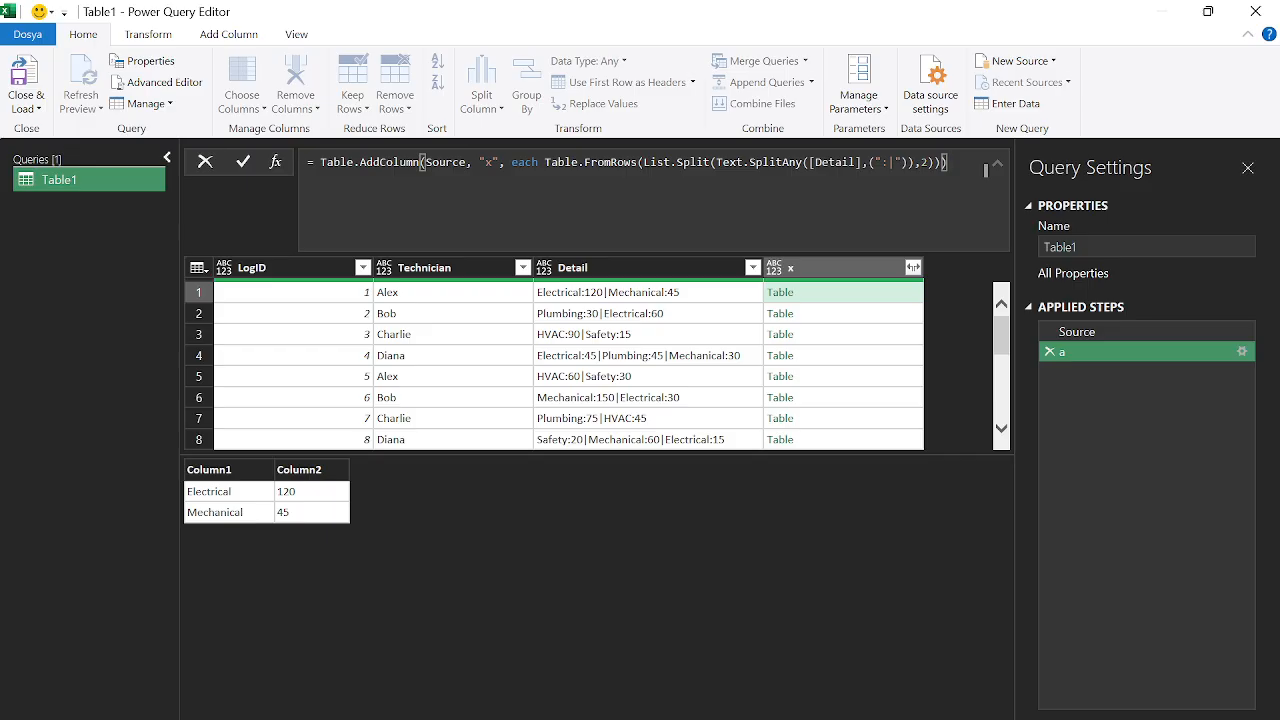
text(, )
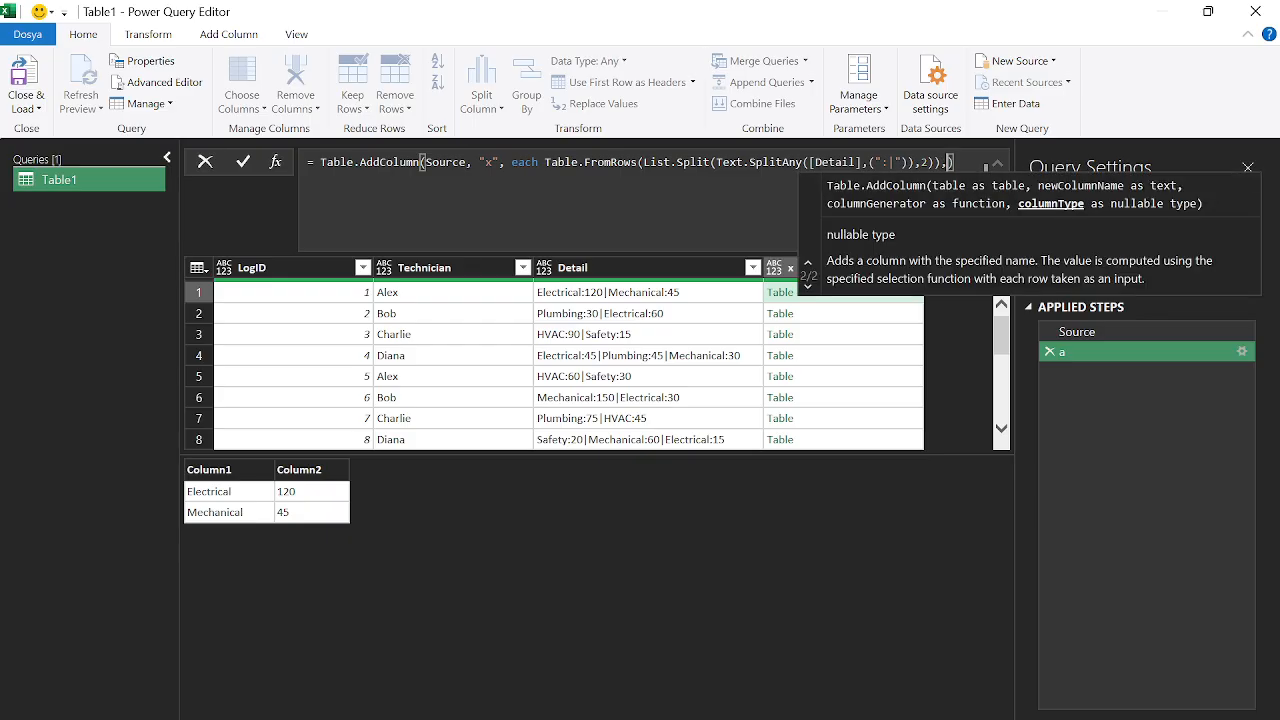
text({"Ca)
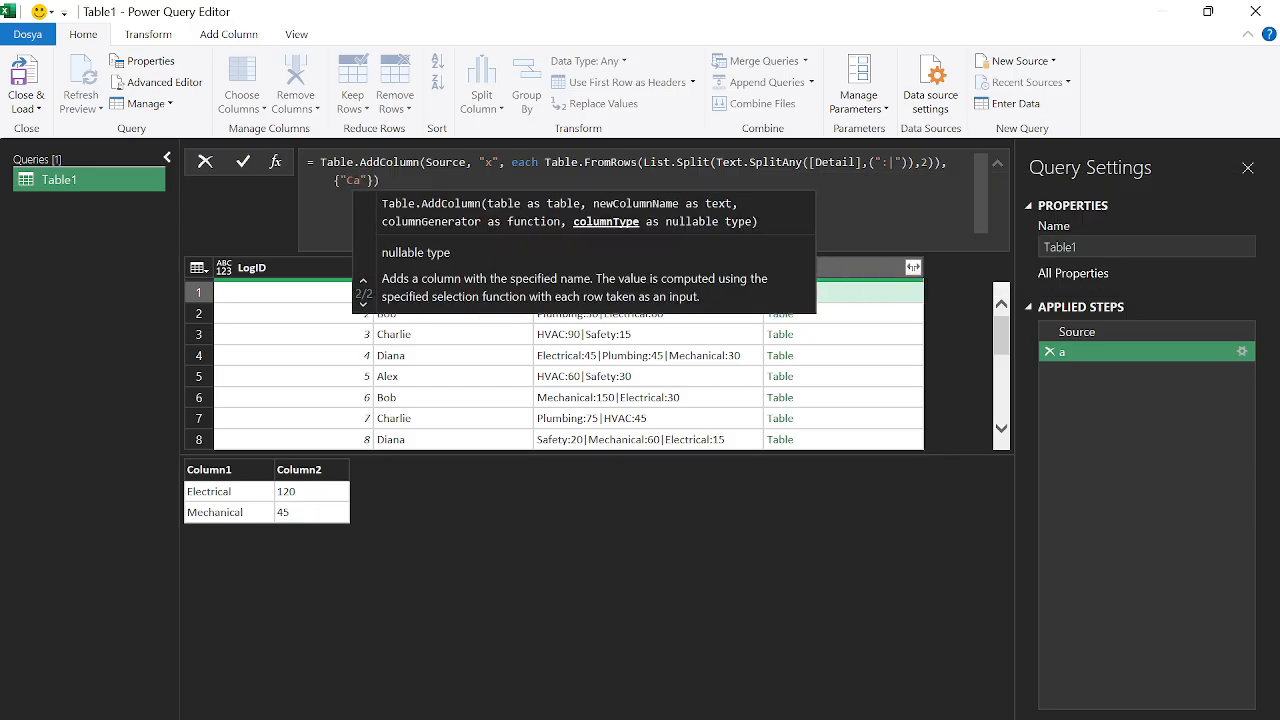
text(t)
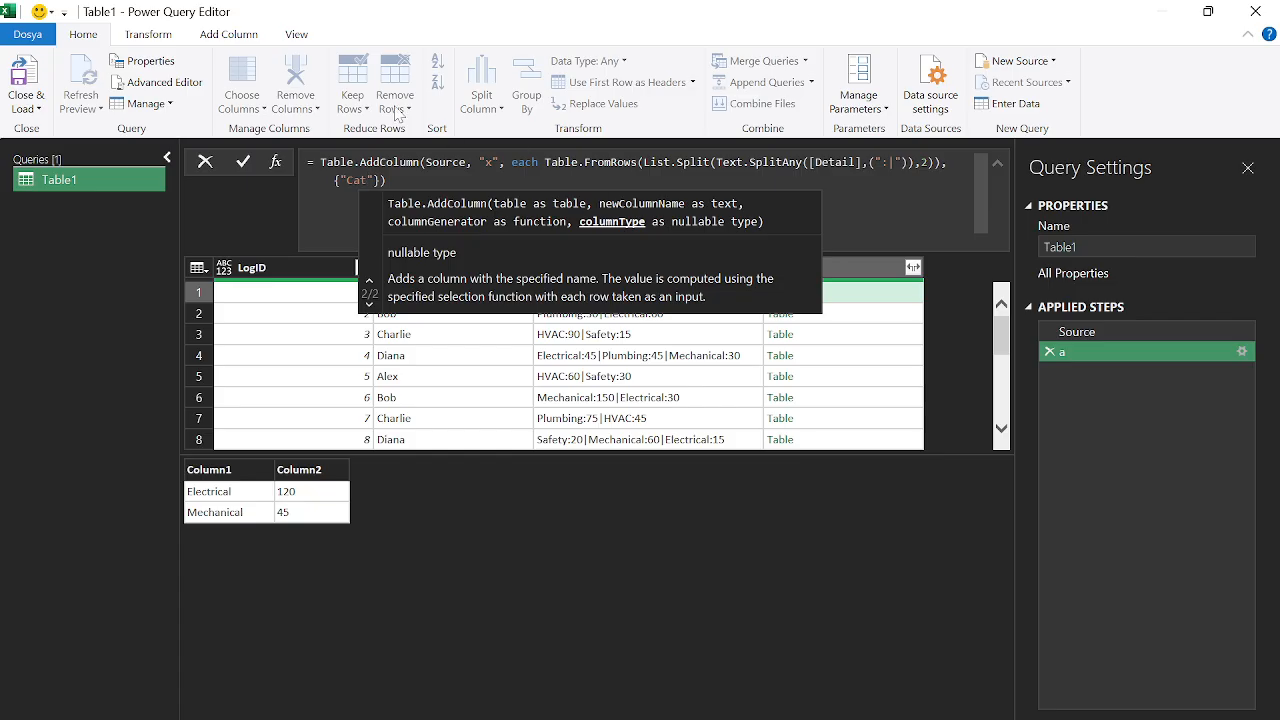
click(375, 182)
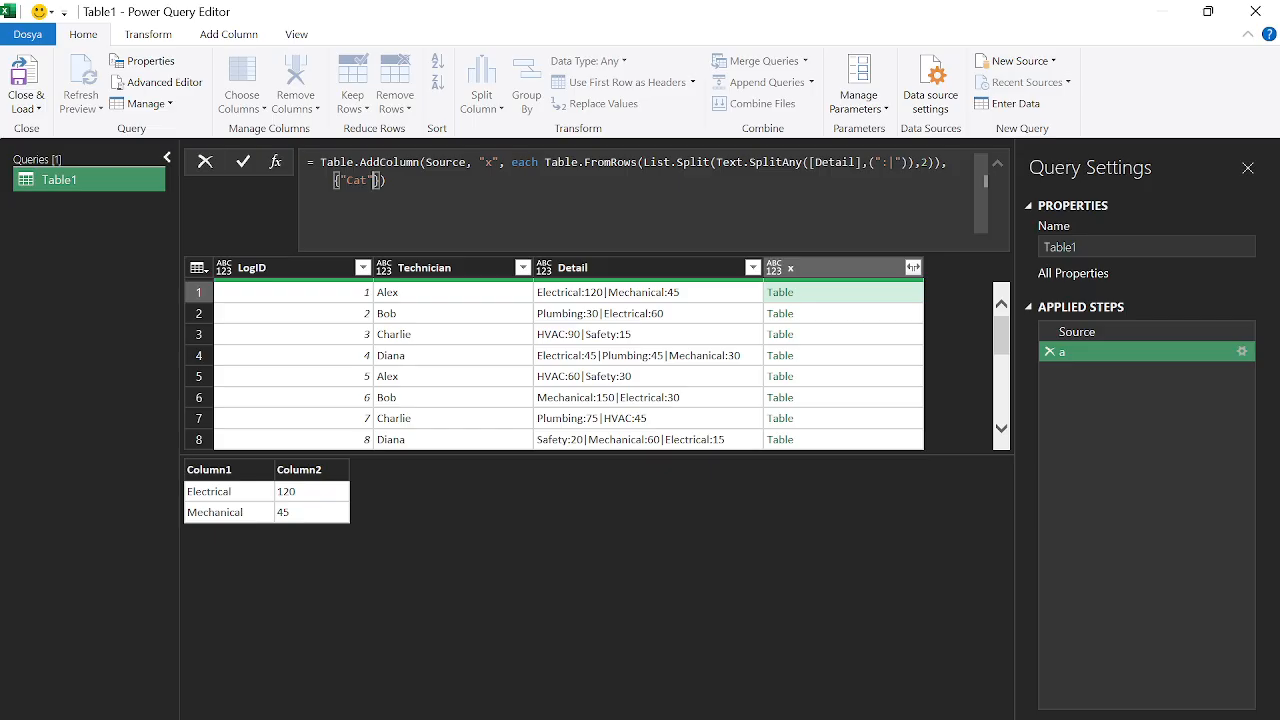
text(,)
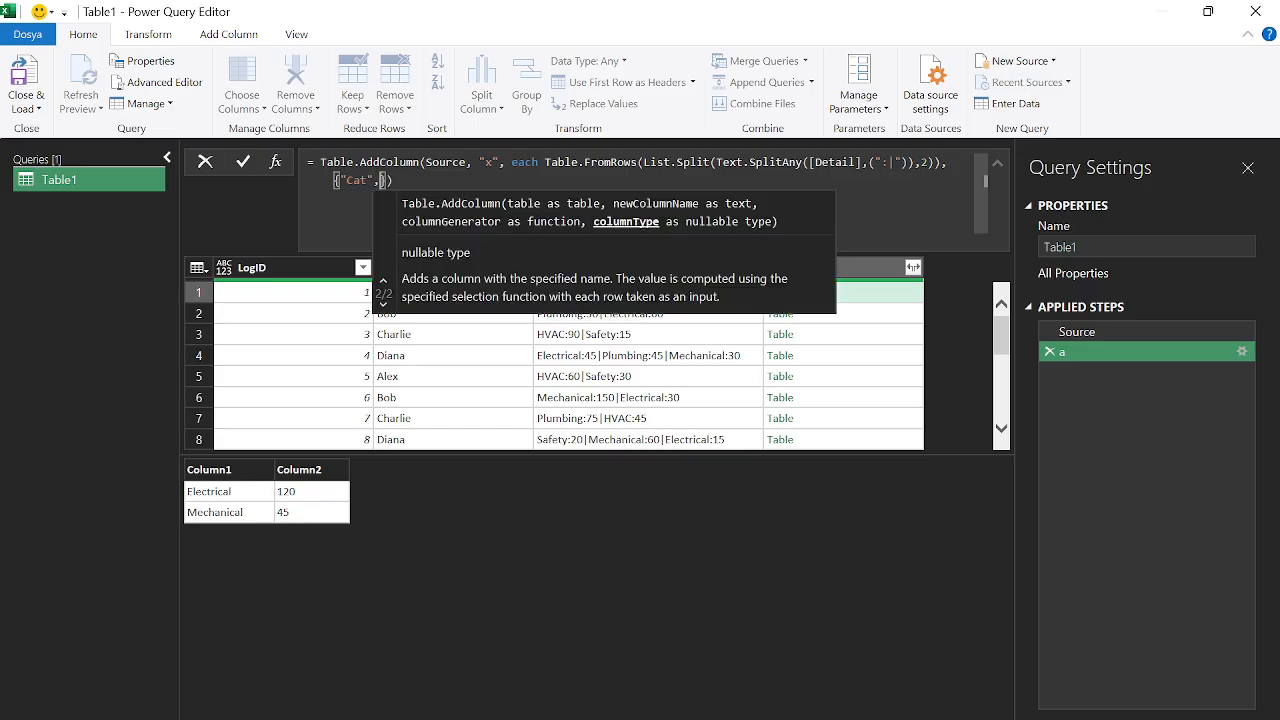
text(")
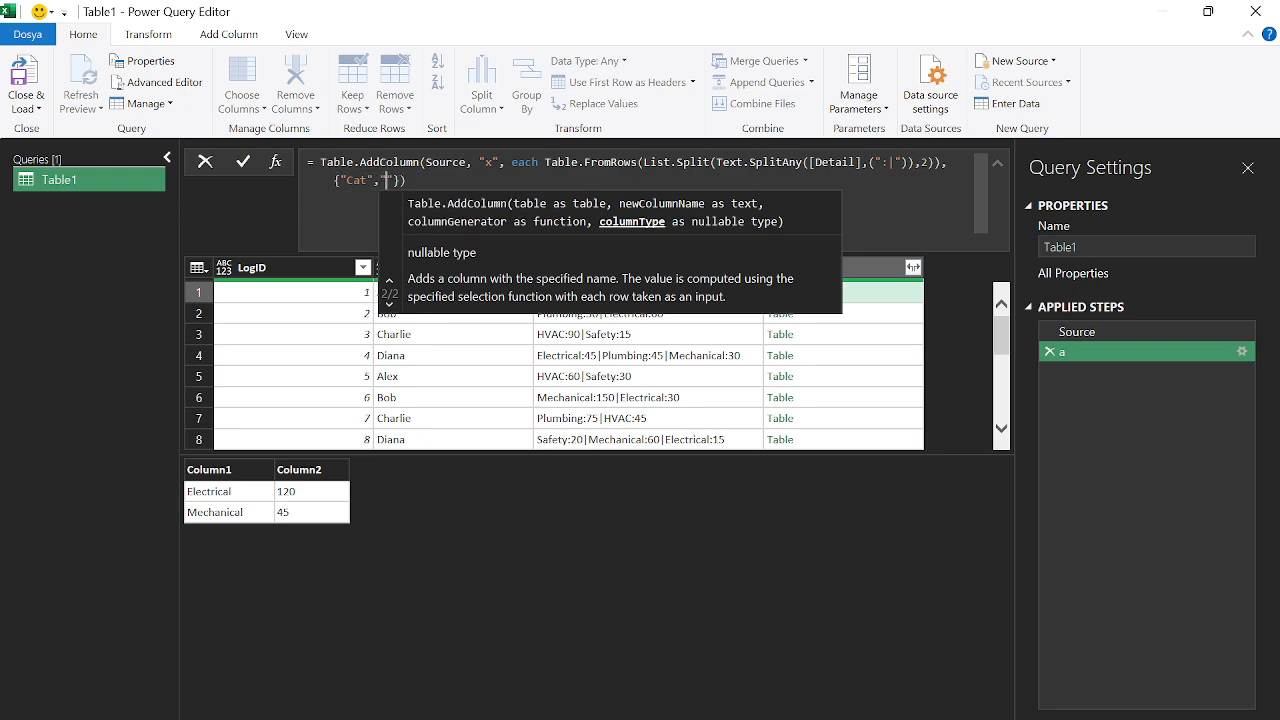
text(Val)
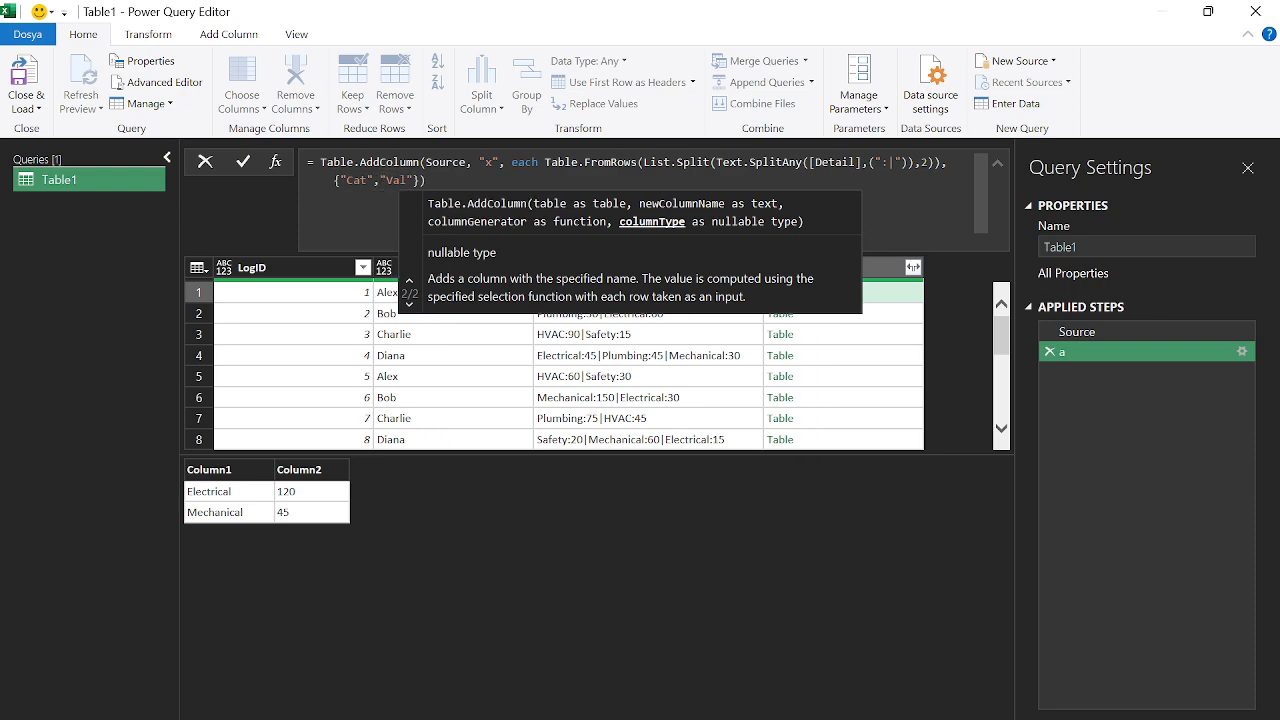
key(End)
key(Return)
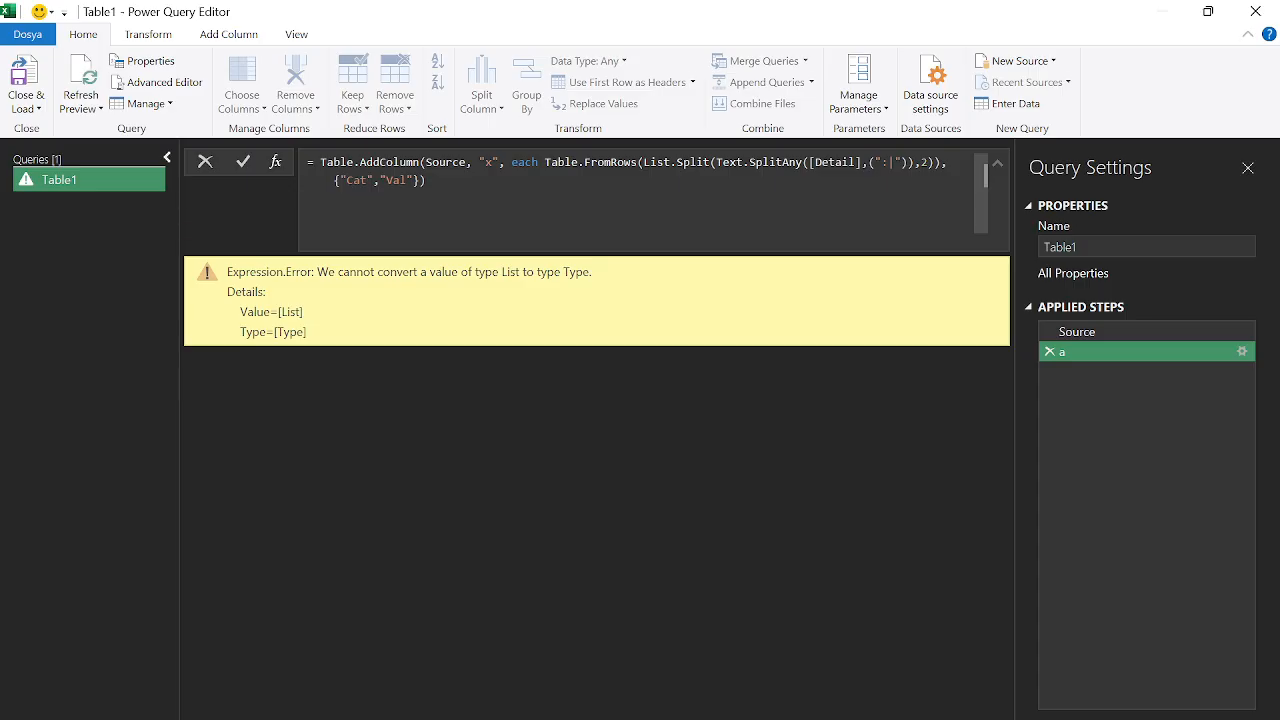
Check the formula's brackets, restore the {"Cat","Val"} argument after a trial deletion, and reapply
click(642, 161)
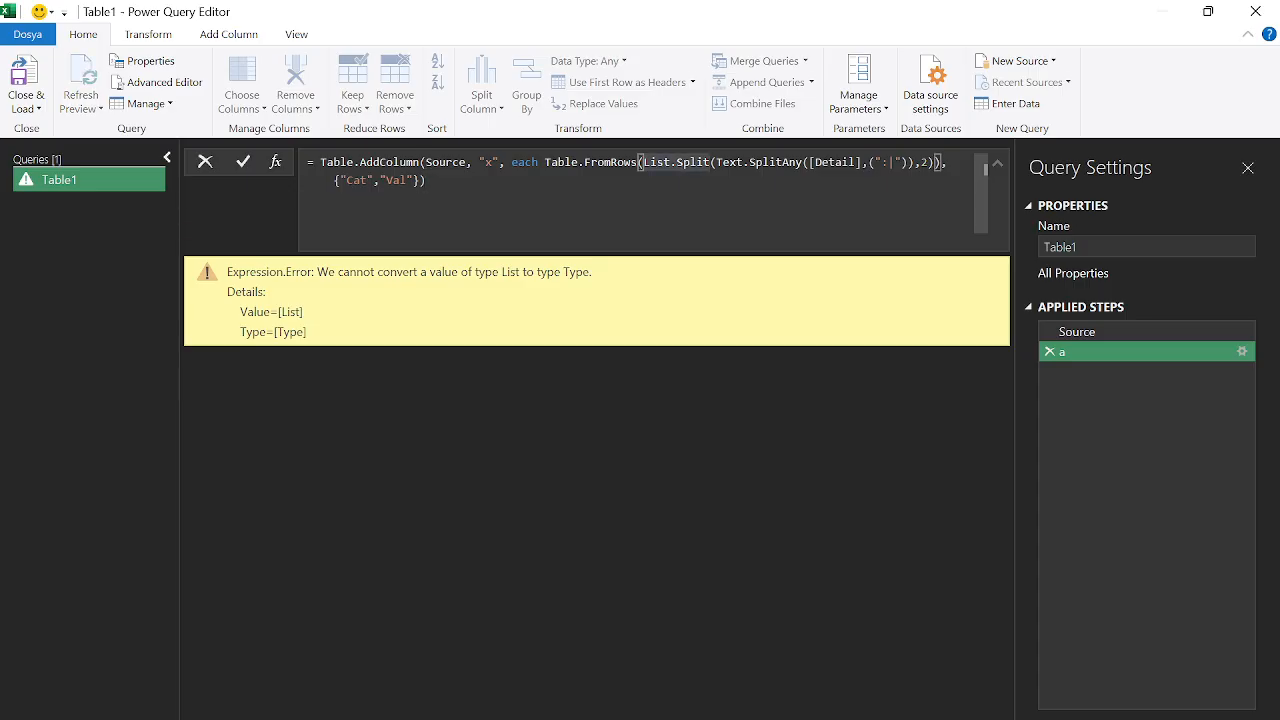
click(420, 180)
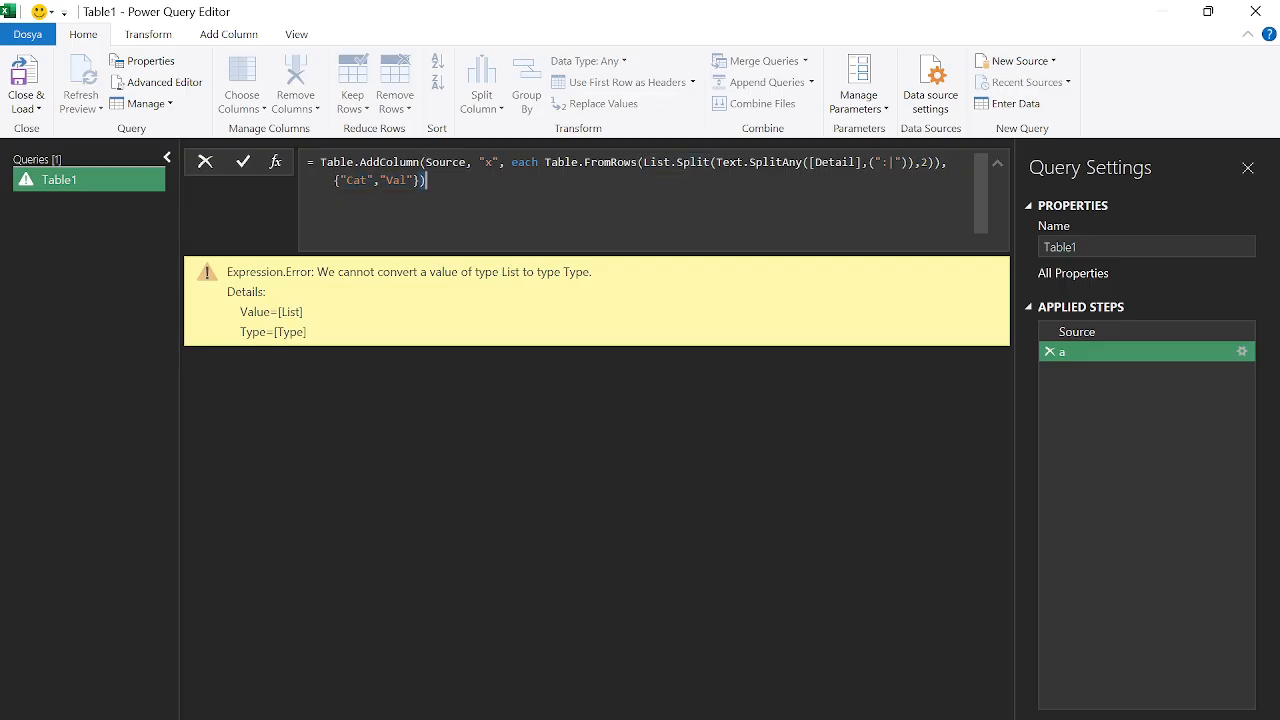
key(shift+Home)
key(shift+Left)
key(Delete)
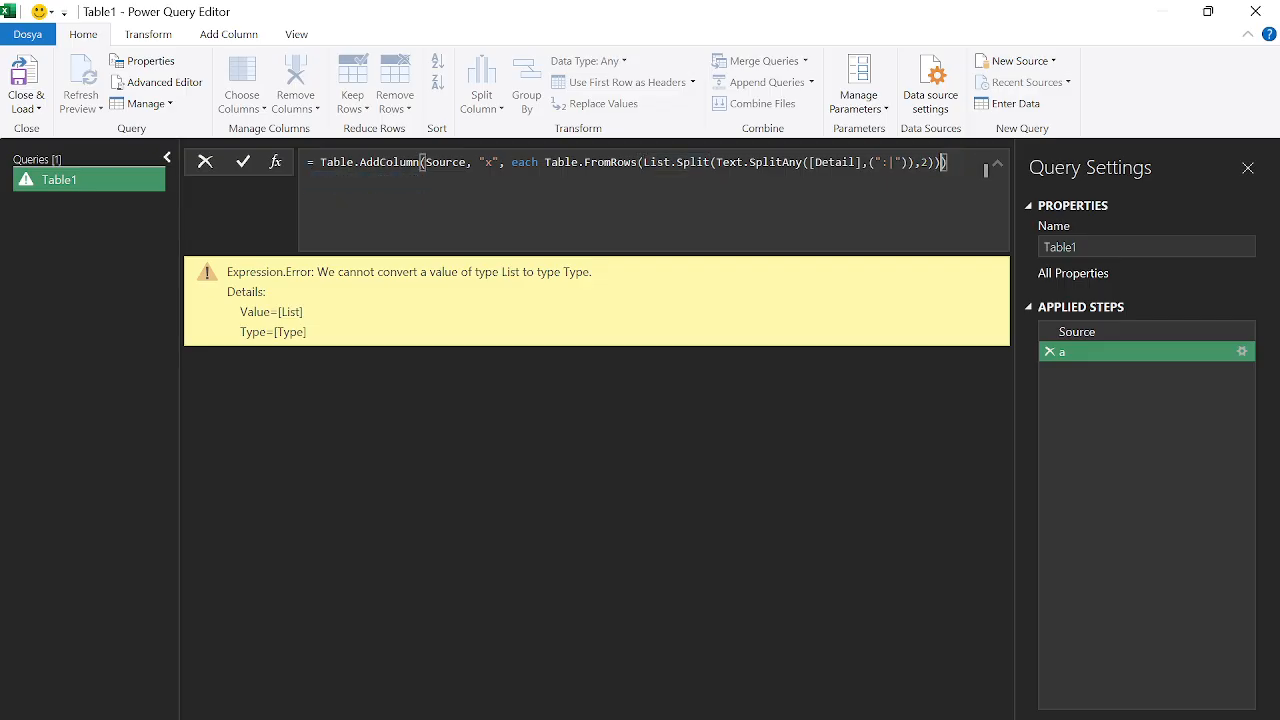
click(643, 162)
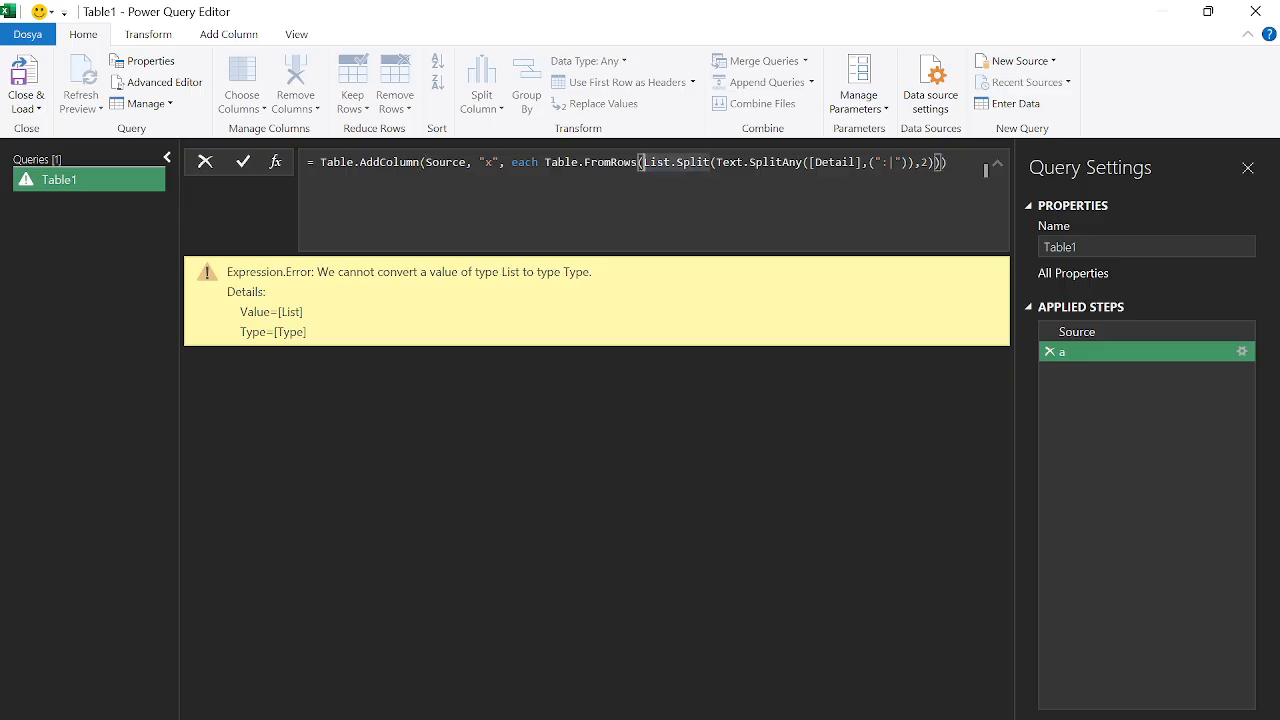
key(ctrl+z)
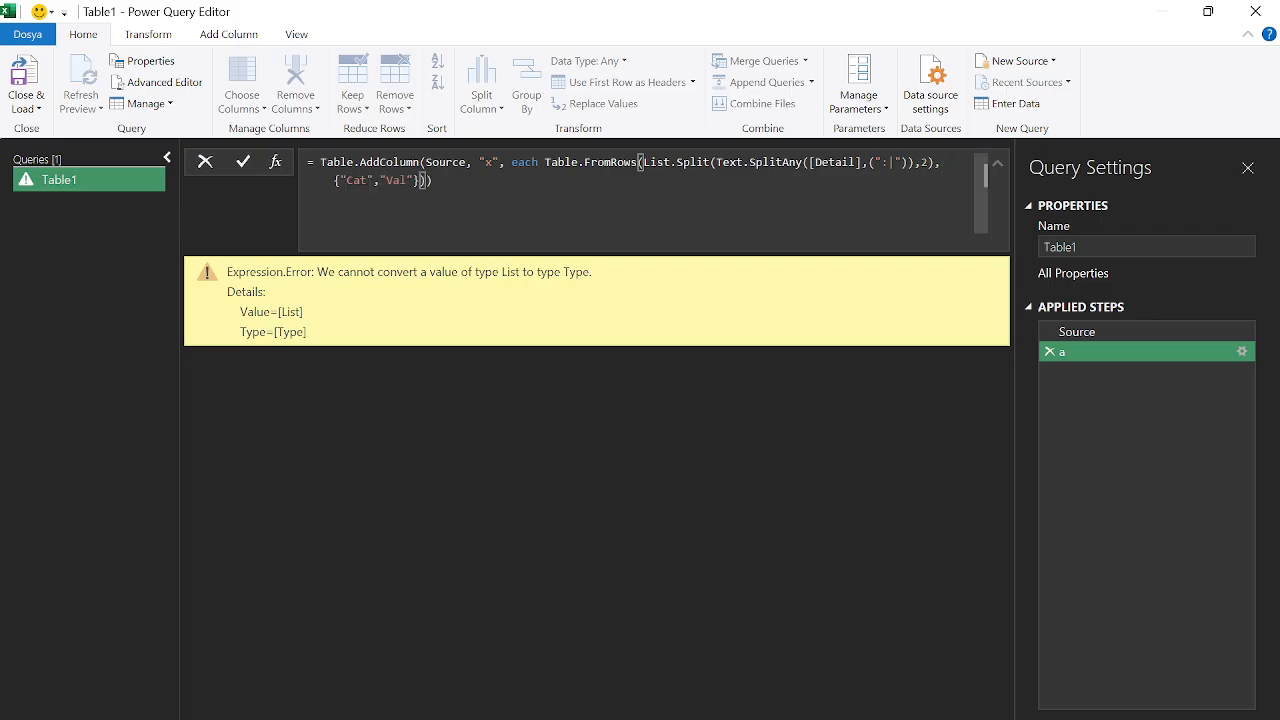
key(Return)
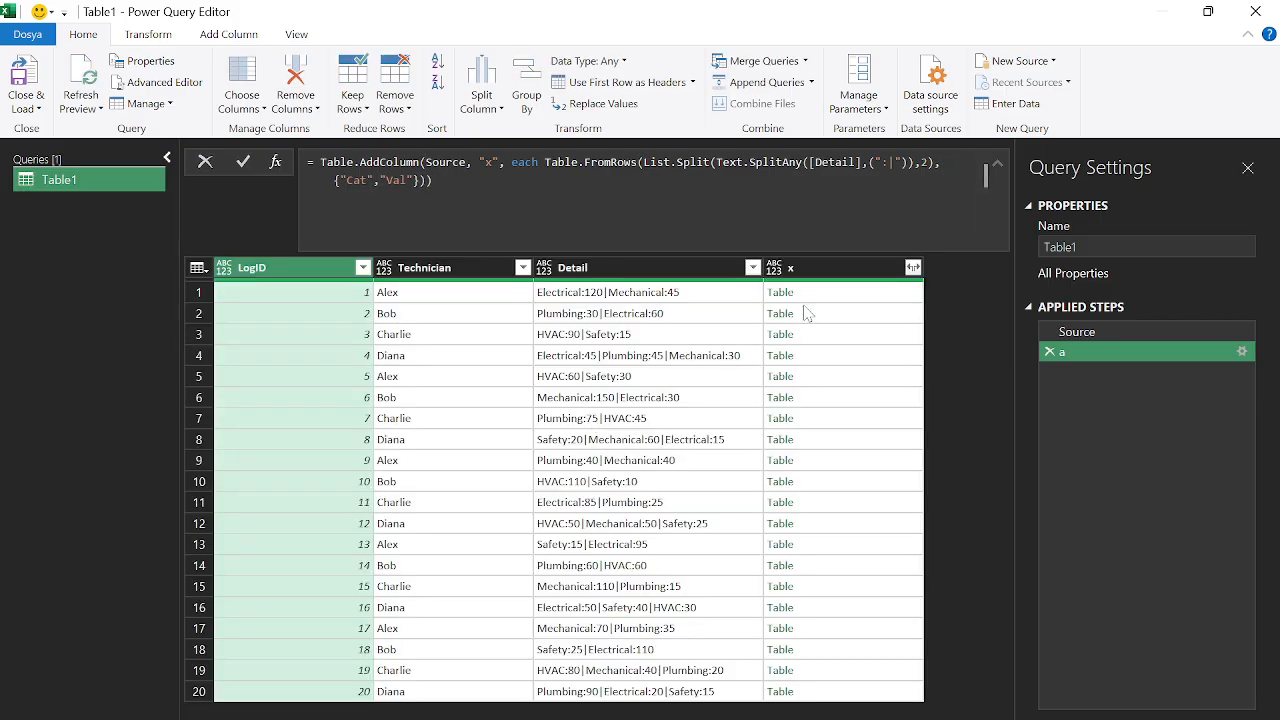
click(836, 299)
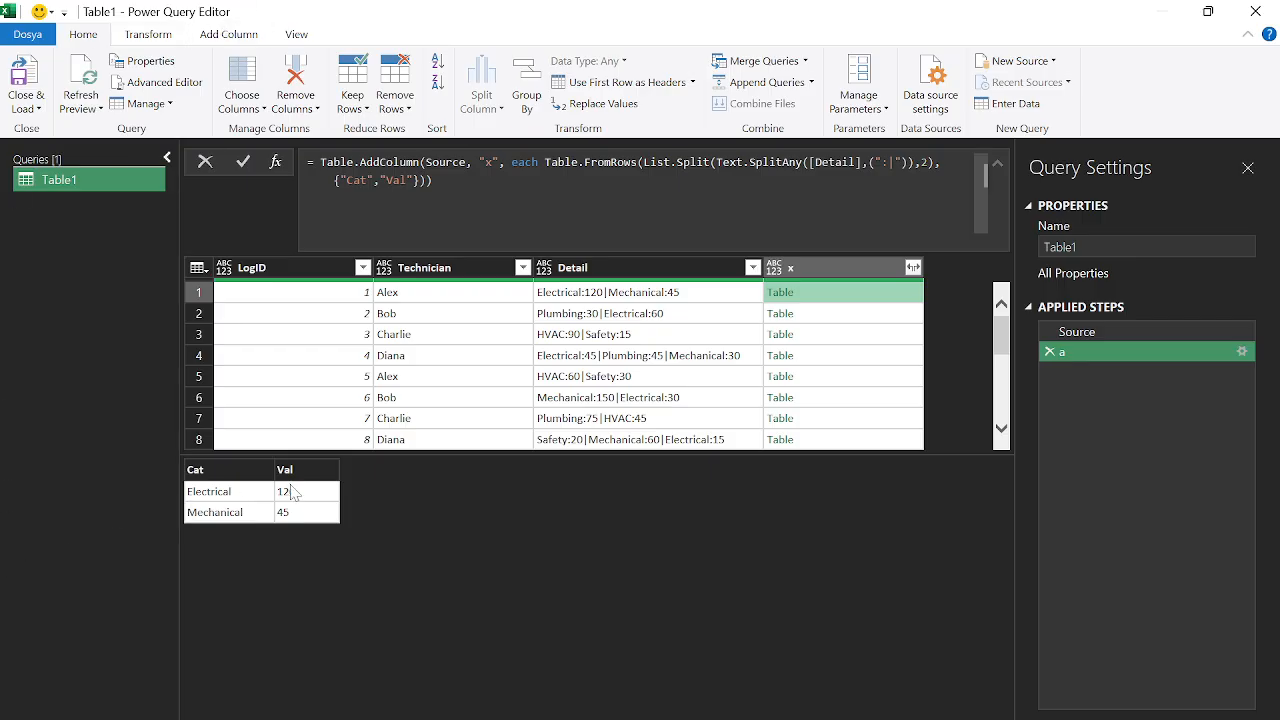
click(913, 268)
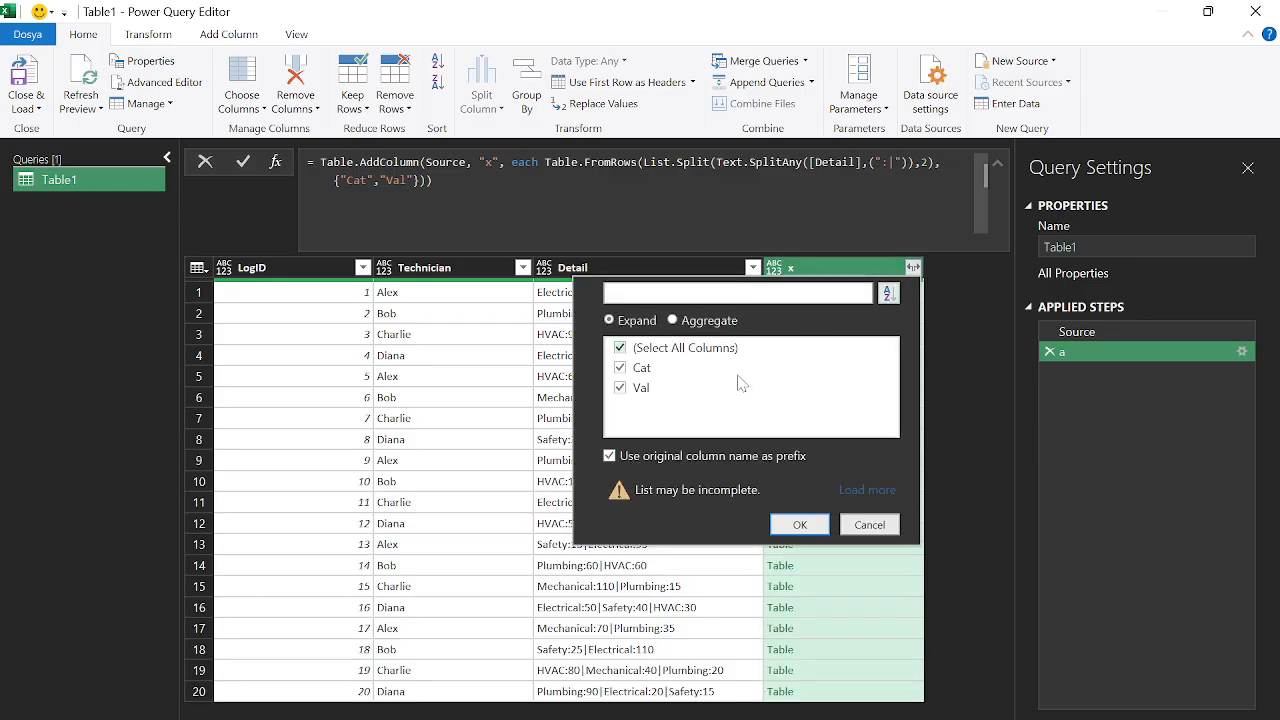
Expand x into unprefixed Cat and Val columns and rename the step to 'b'
click(688, 458)
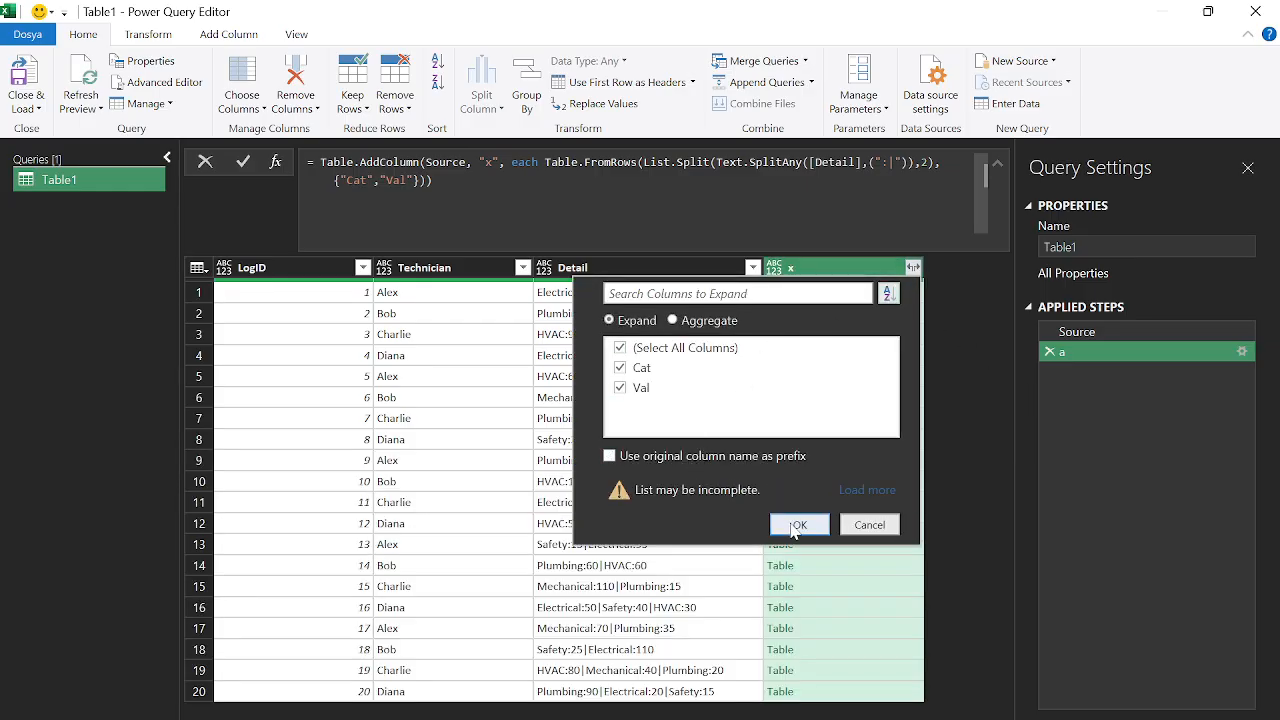
click(798, 525)
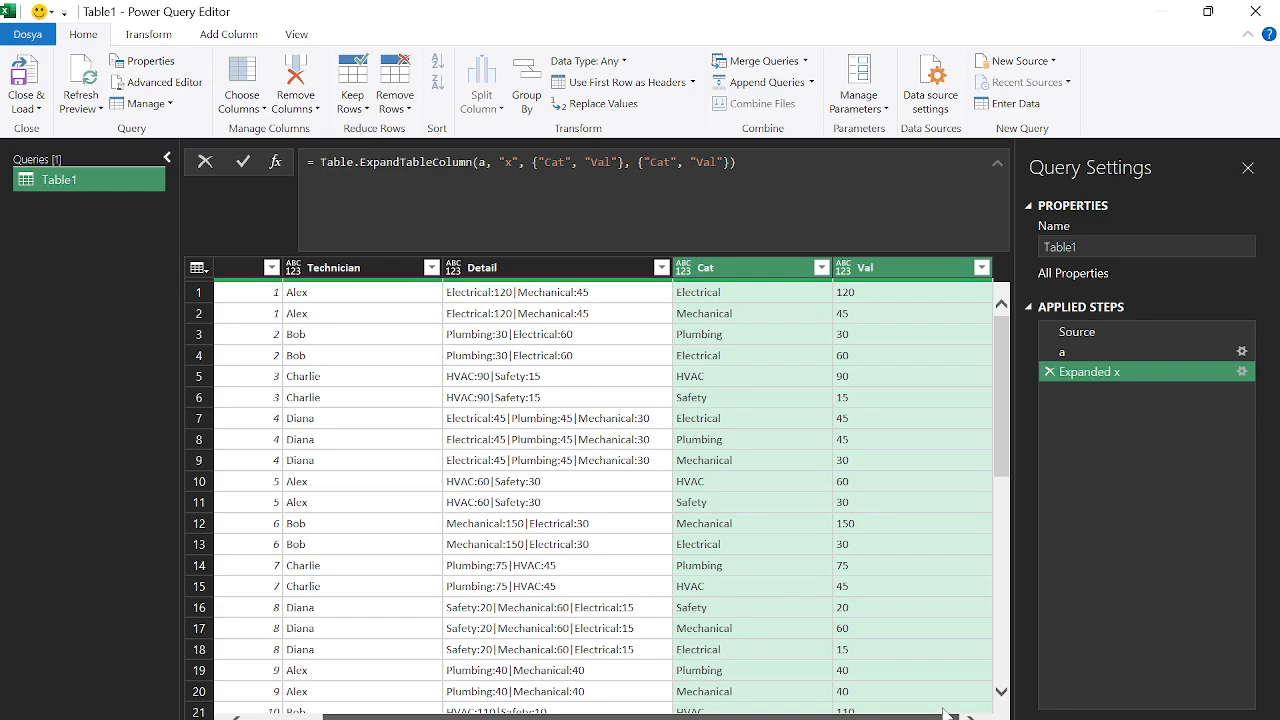
right_click(1094, 372)
click(1137, 412)
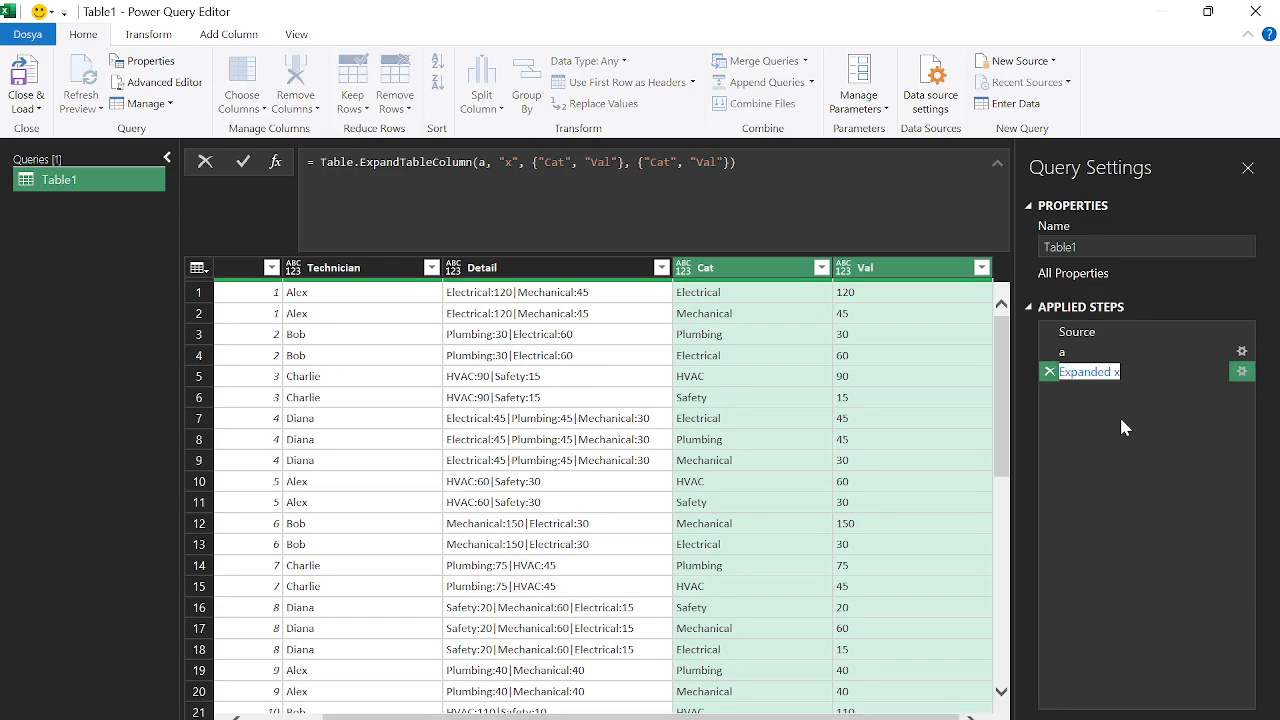
text(b)
key(Return)
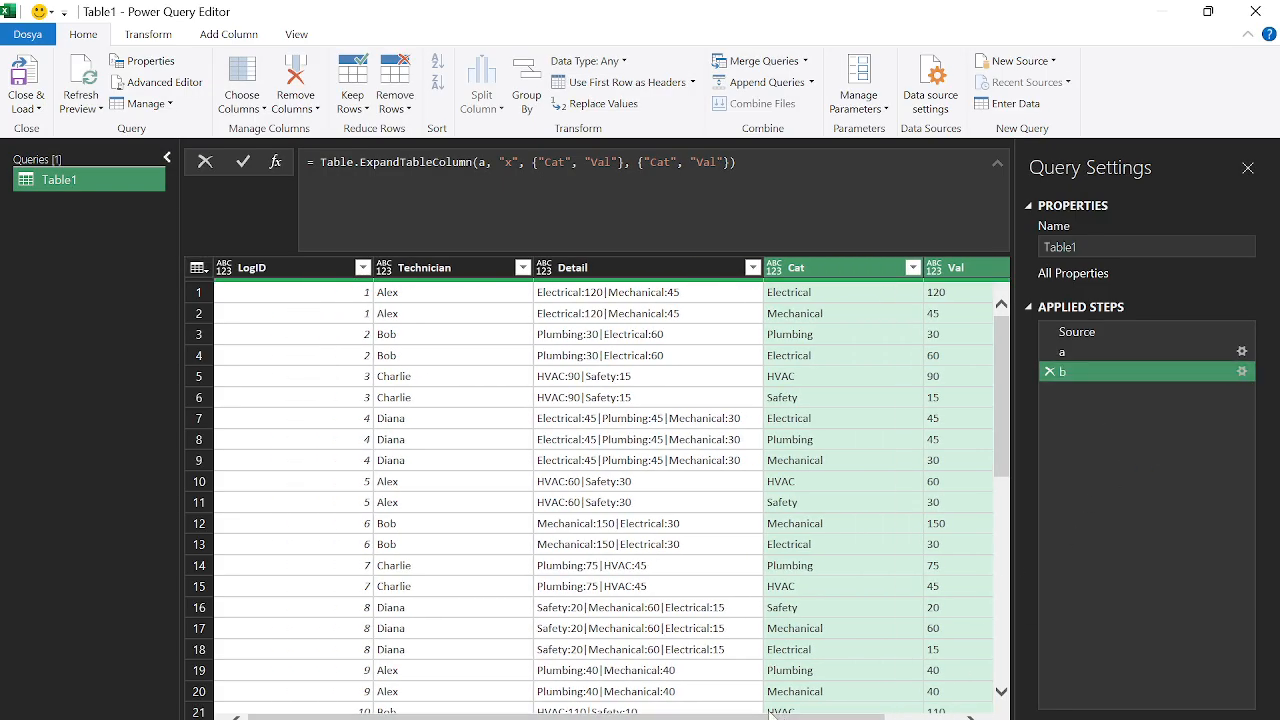
ctrl+click(432, 267)
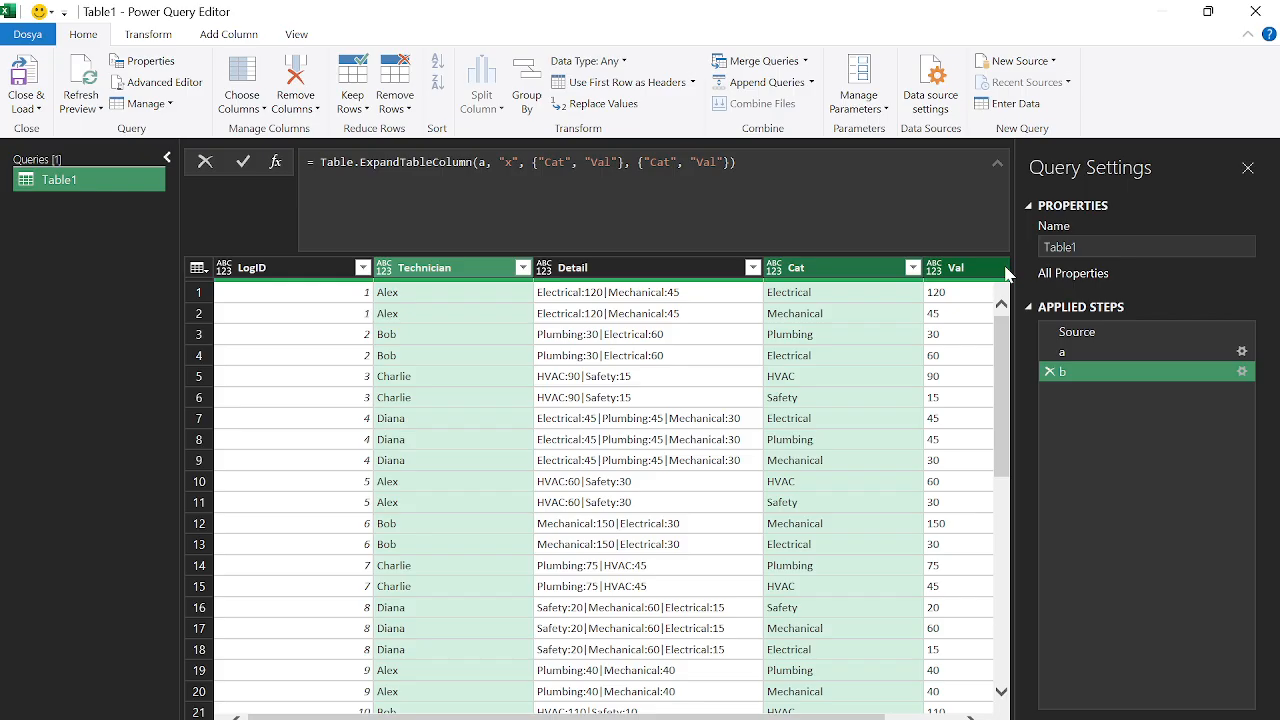
scroll(980, 275, right, 2)
Keep only the Technician, Cat and Val columns and rename that step to c
right_click(915, 275)
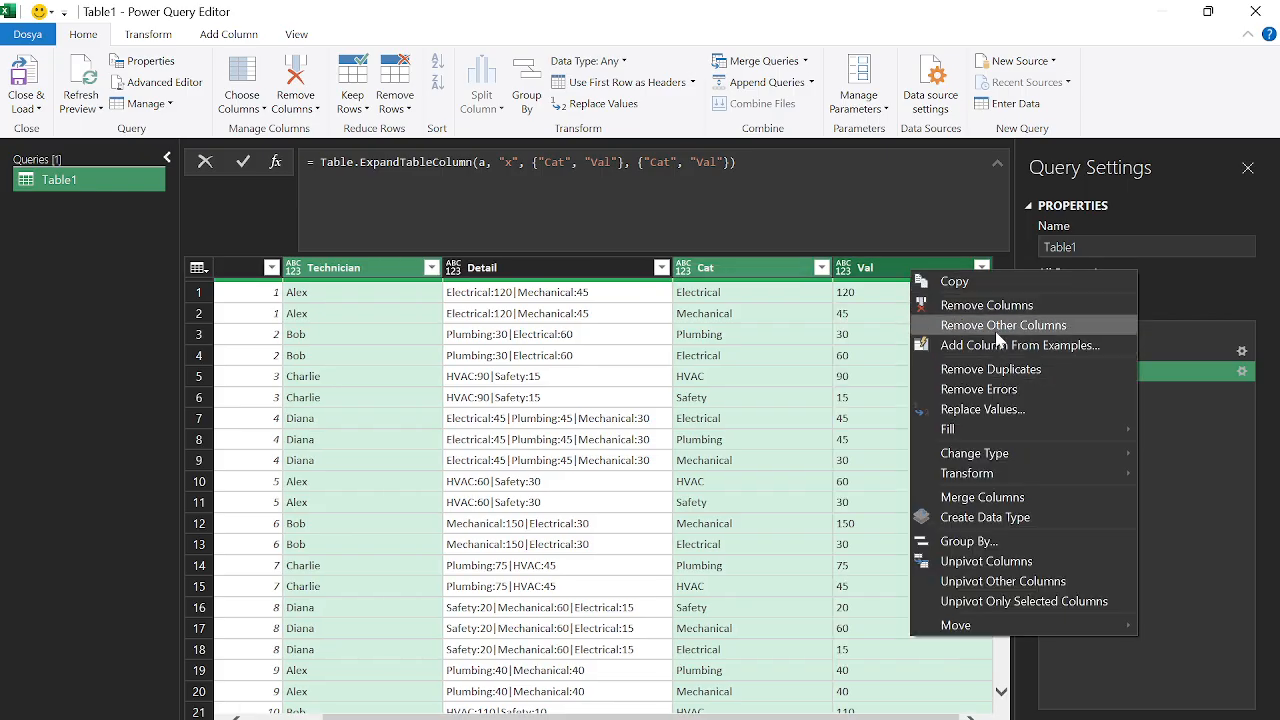
click(1010, 327)
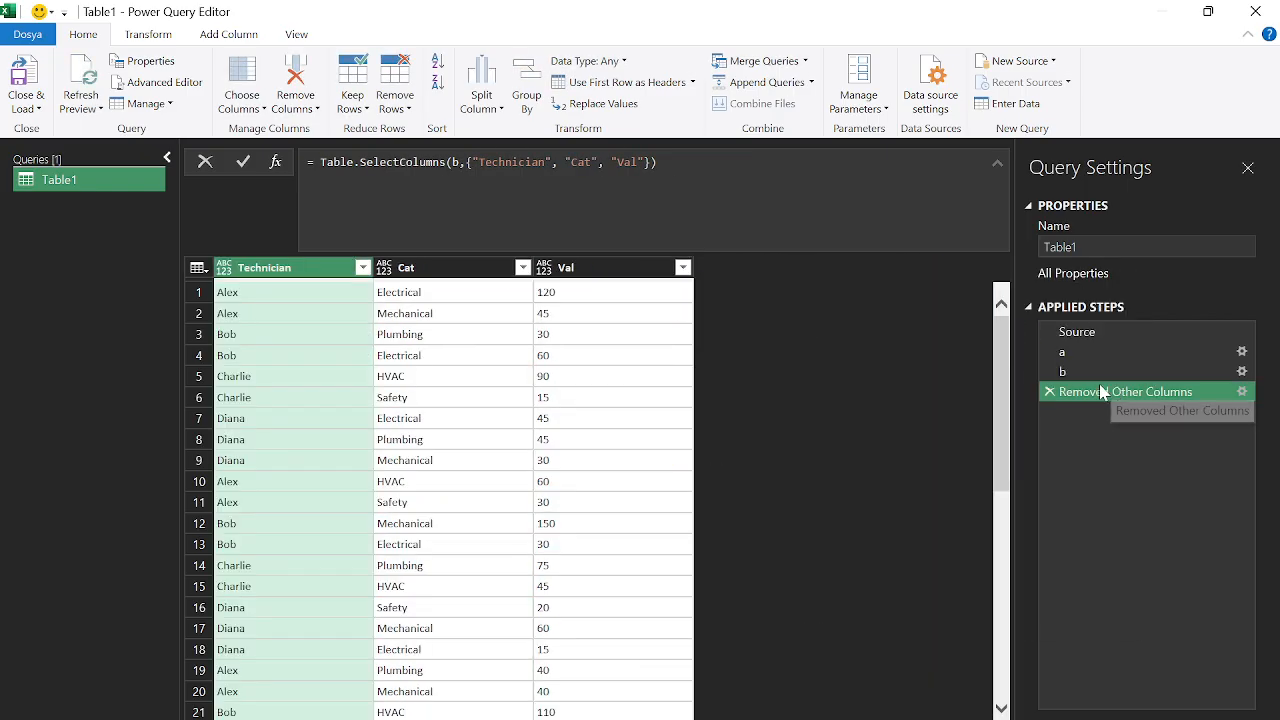
right_click(1097, 392)
click(1124, 428)
text(c)
key(Return)
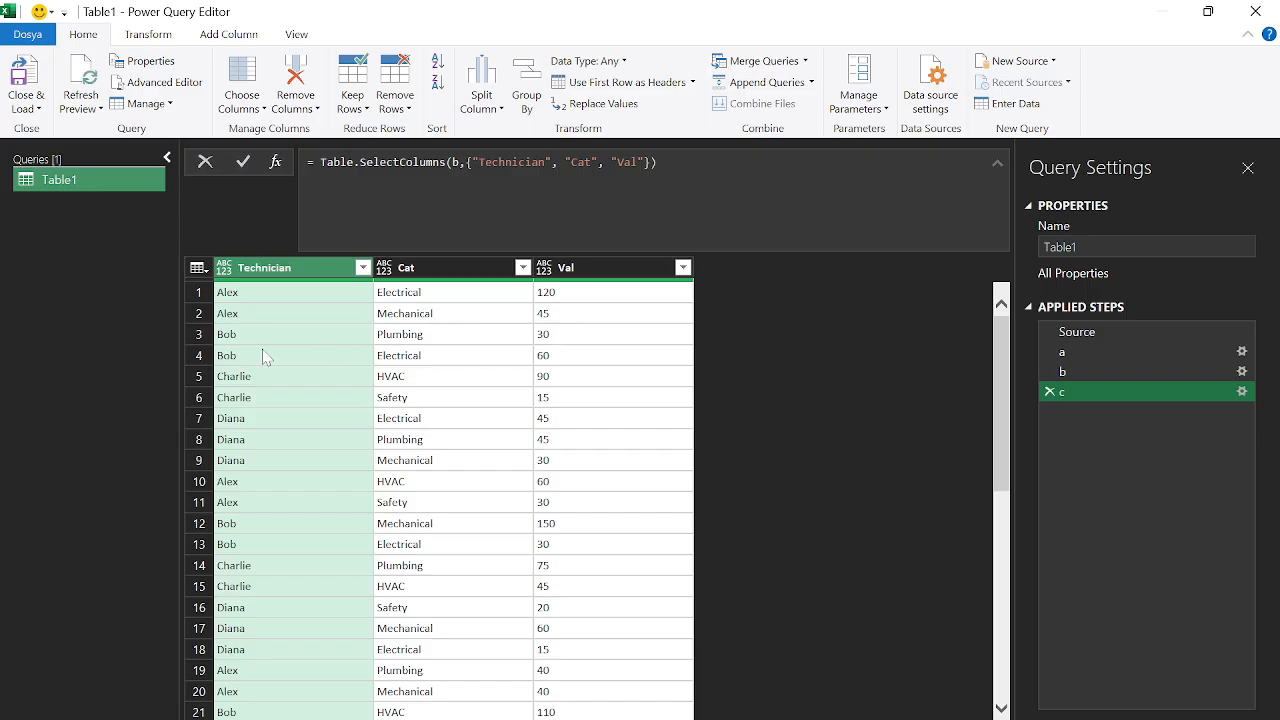
Enlarge the preview and inspect Technician, Cat and Val values in rows 19 to 29
click(250, 612)
click(265, 668)
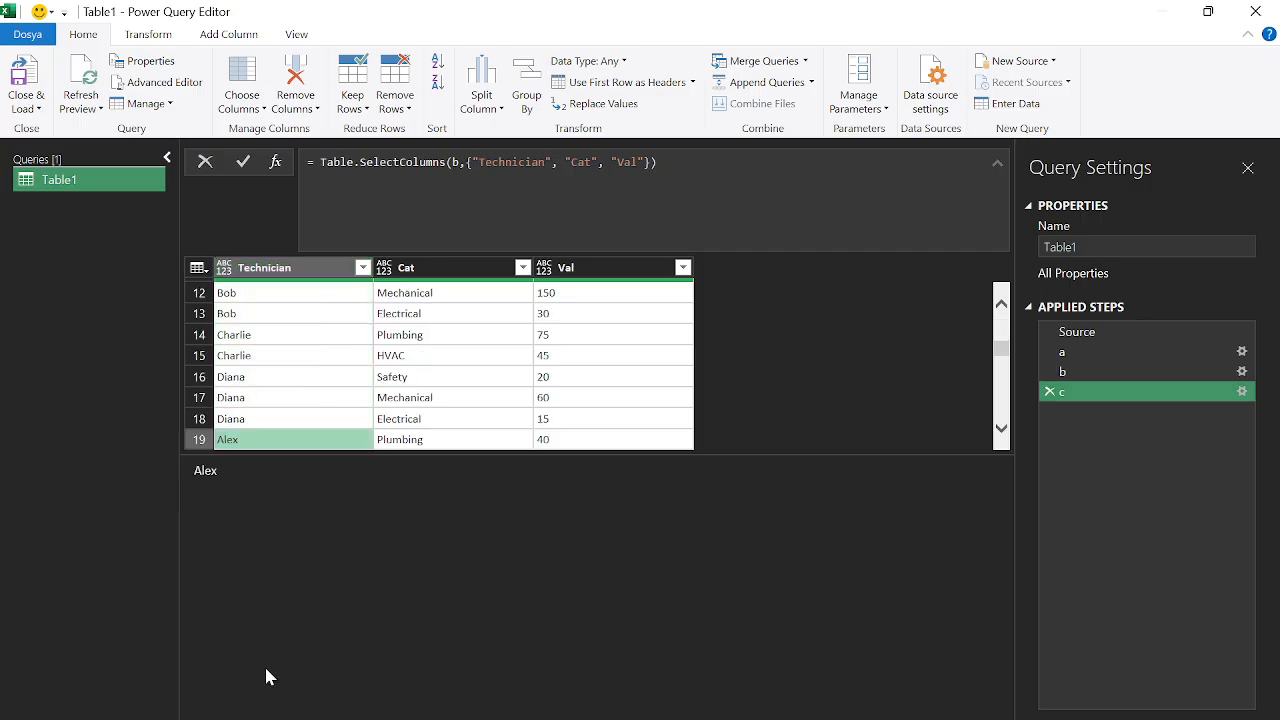
drag(385, 458, 385, 672)
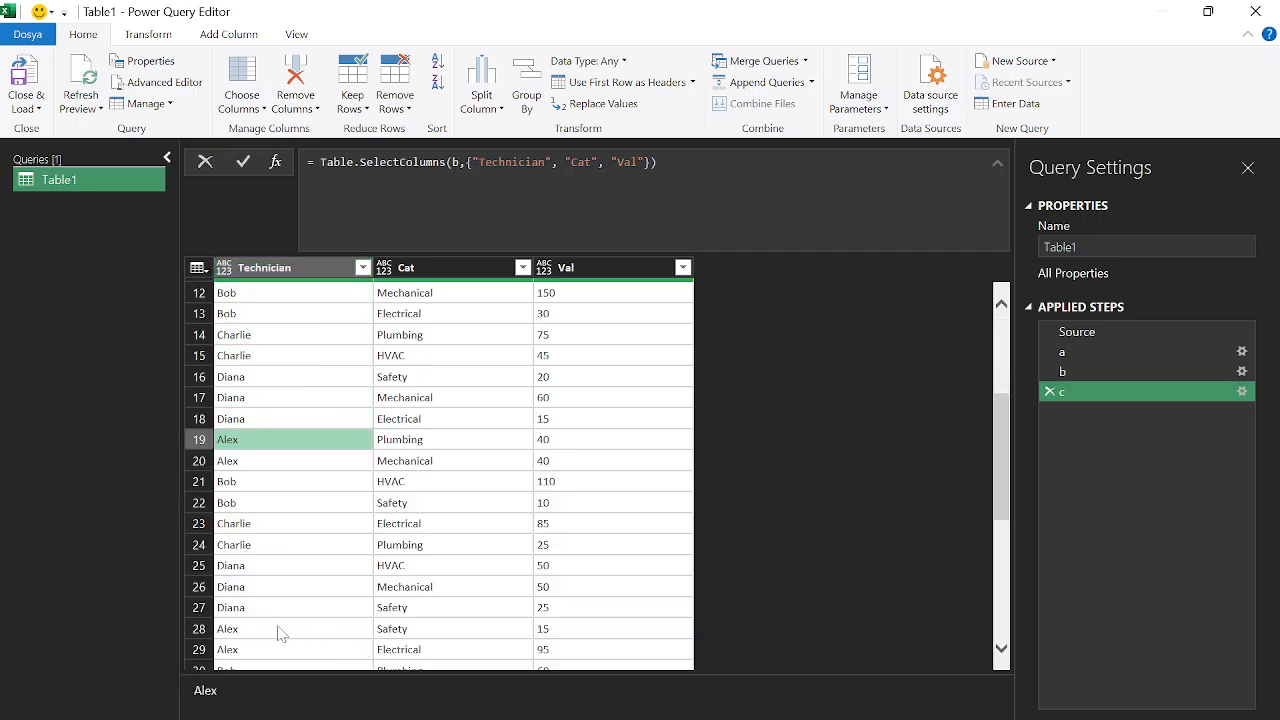
click(272, 628)
click(290, 652)
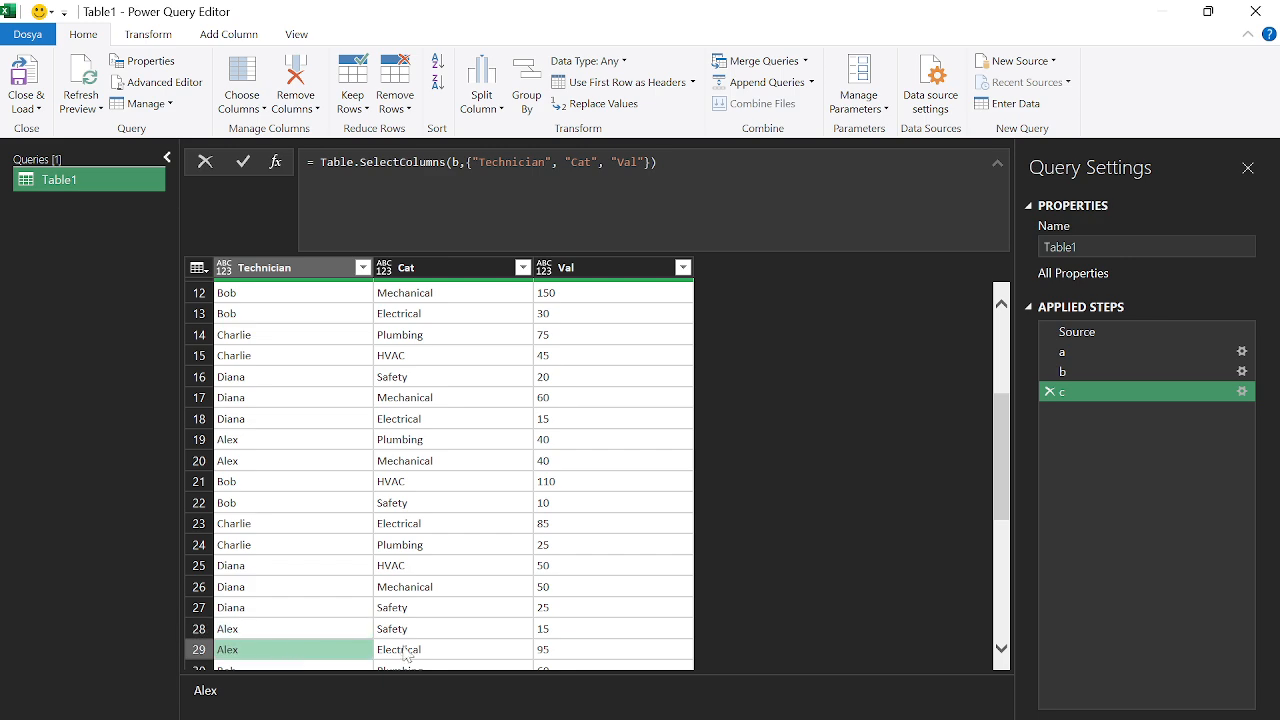
click(412, 652)
scroll(440, 620, up, 4)
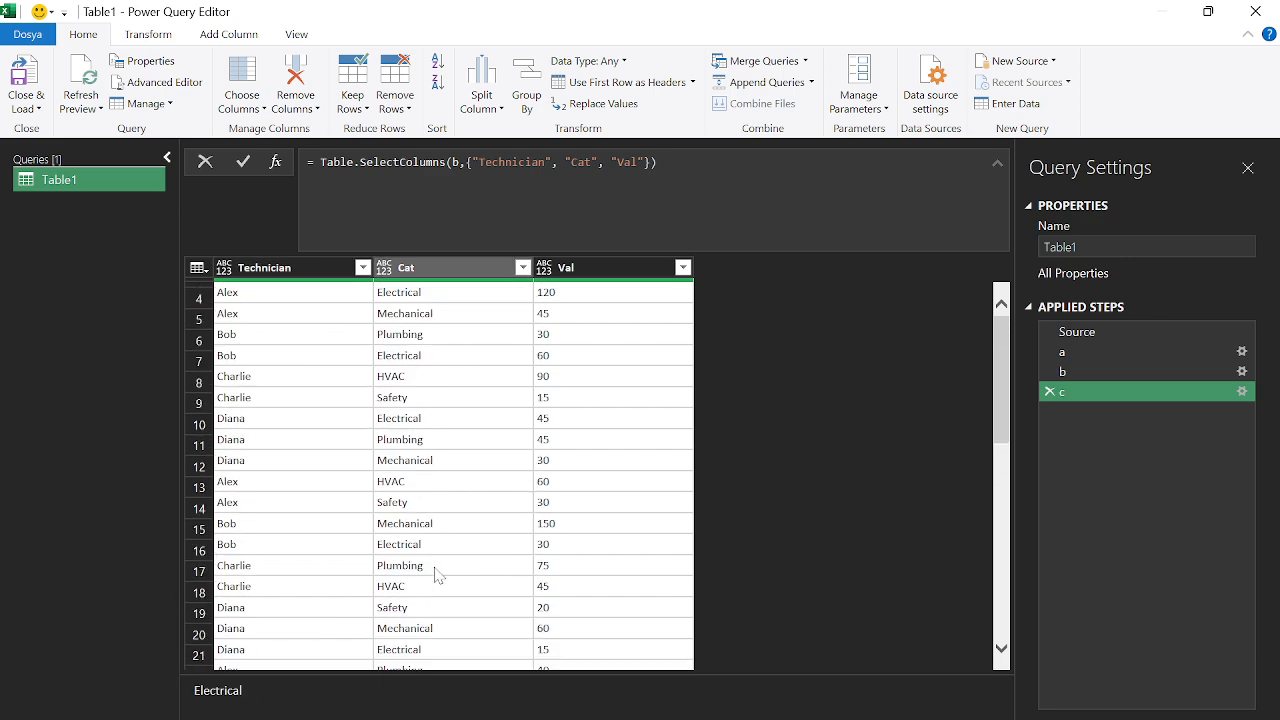
scroll(437, 572, down, 6)
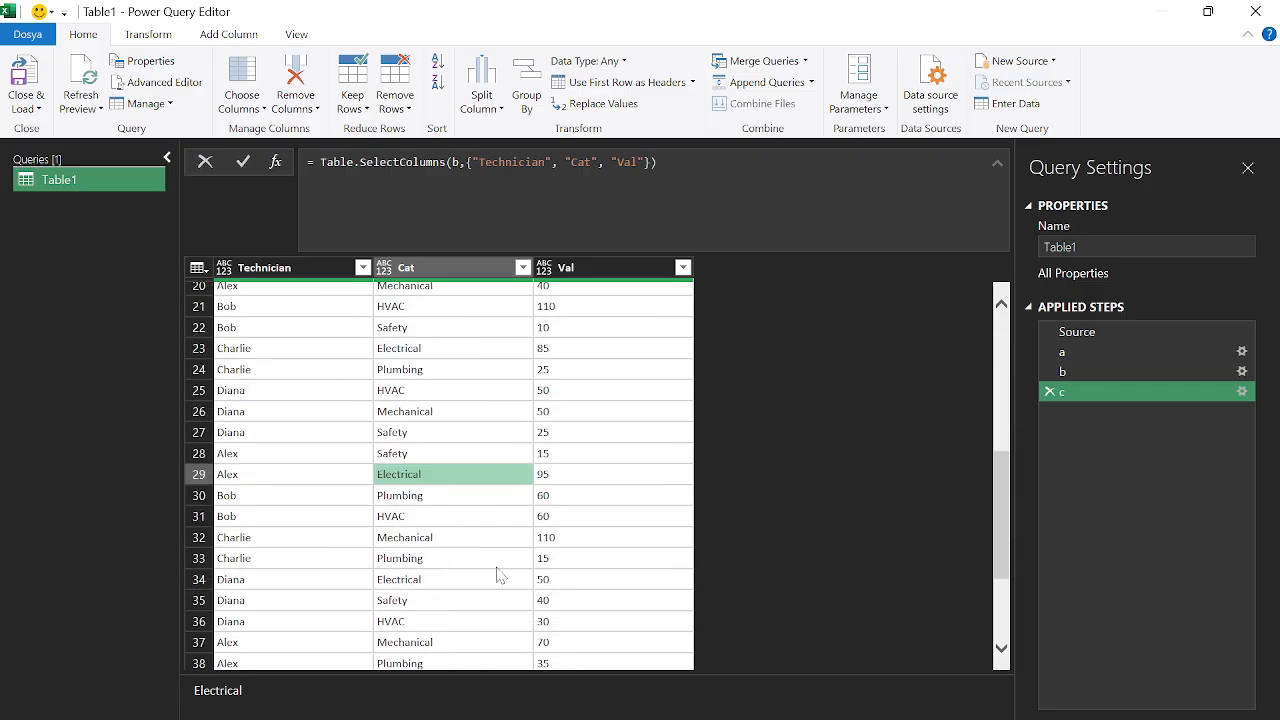
click(578, 476)
scroll(560, 495, up, 6)
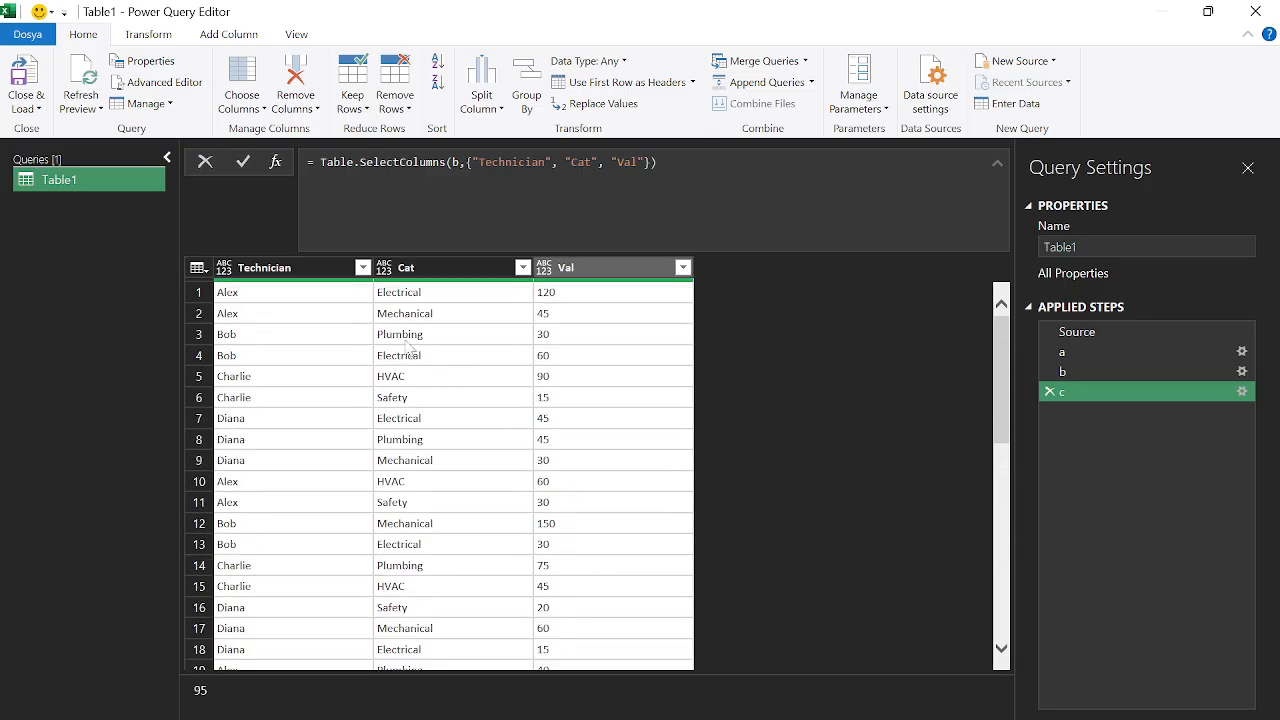
click(333, 272)
Group by Technician and Cat, collecting All Rows into a column named all
ctrl+click(438, 270)
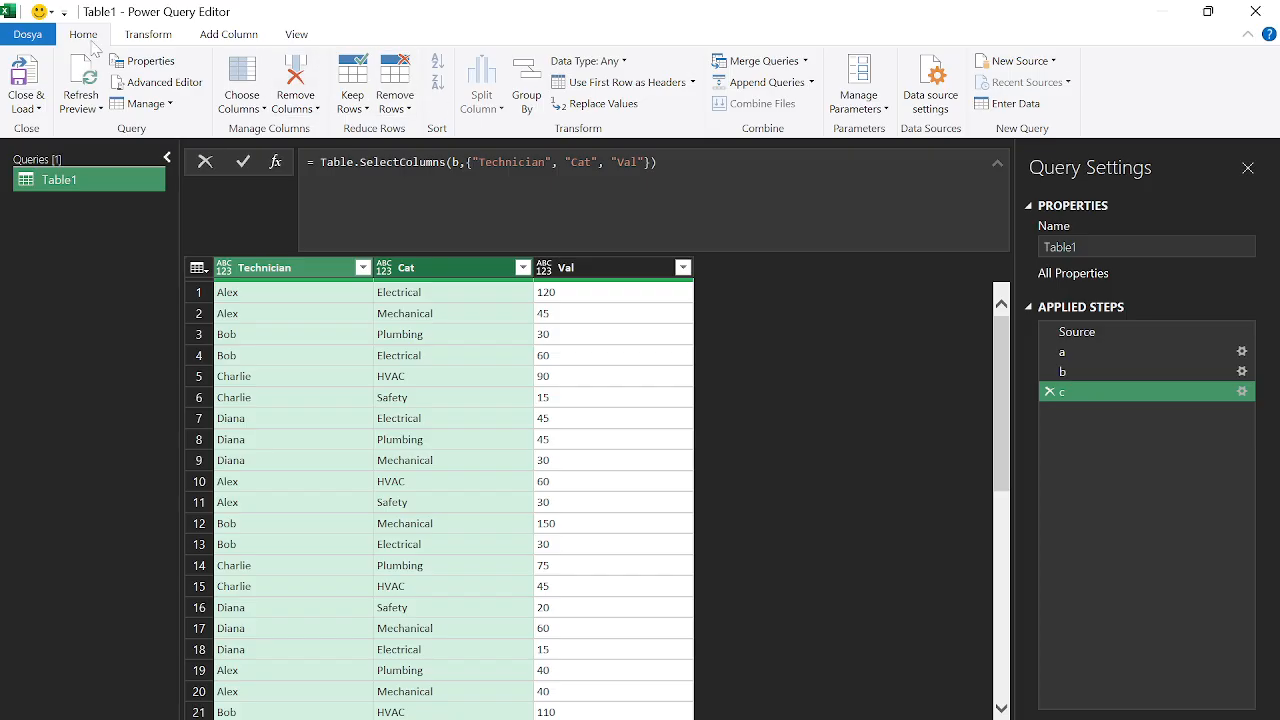
click(527, 100)
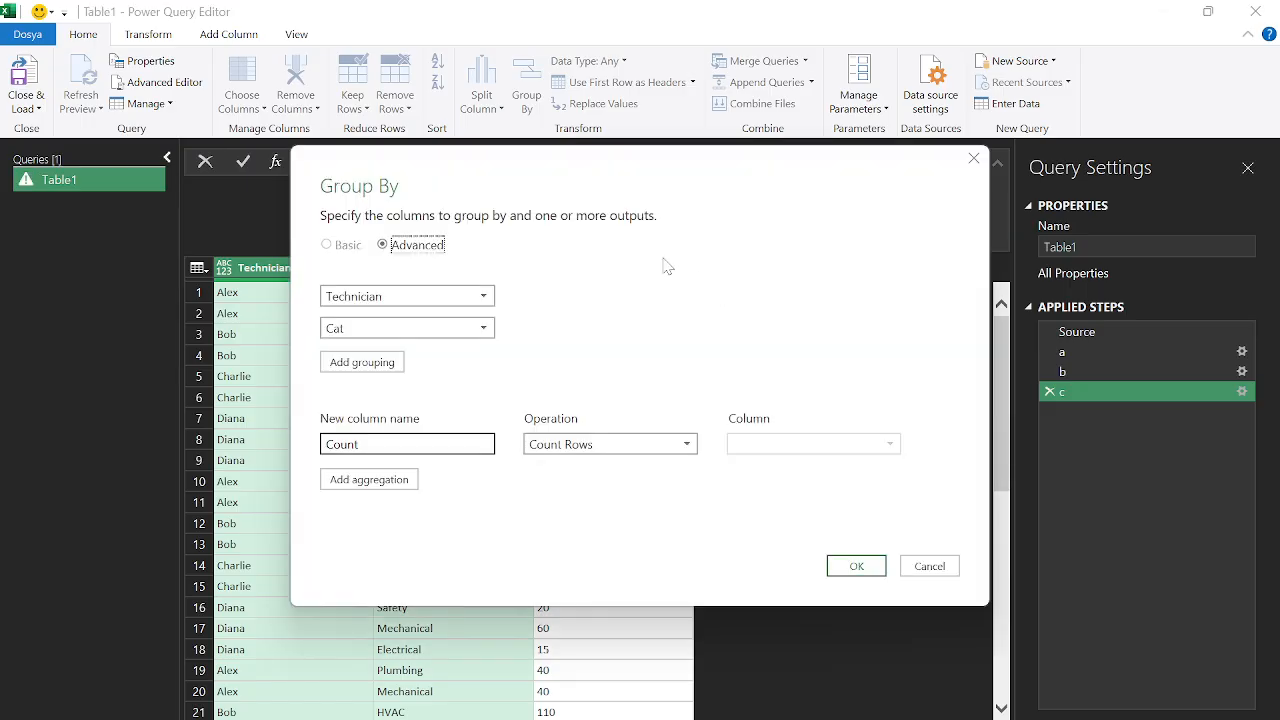
text(all)
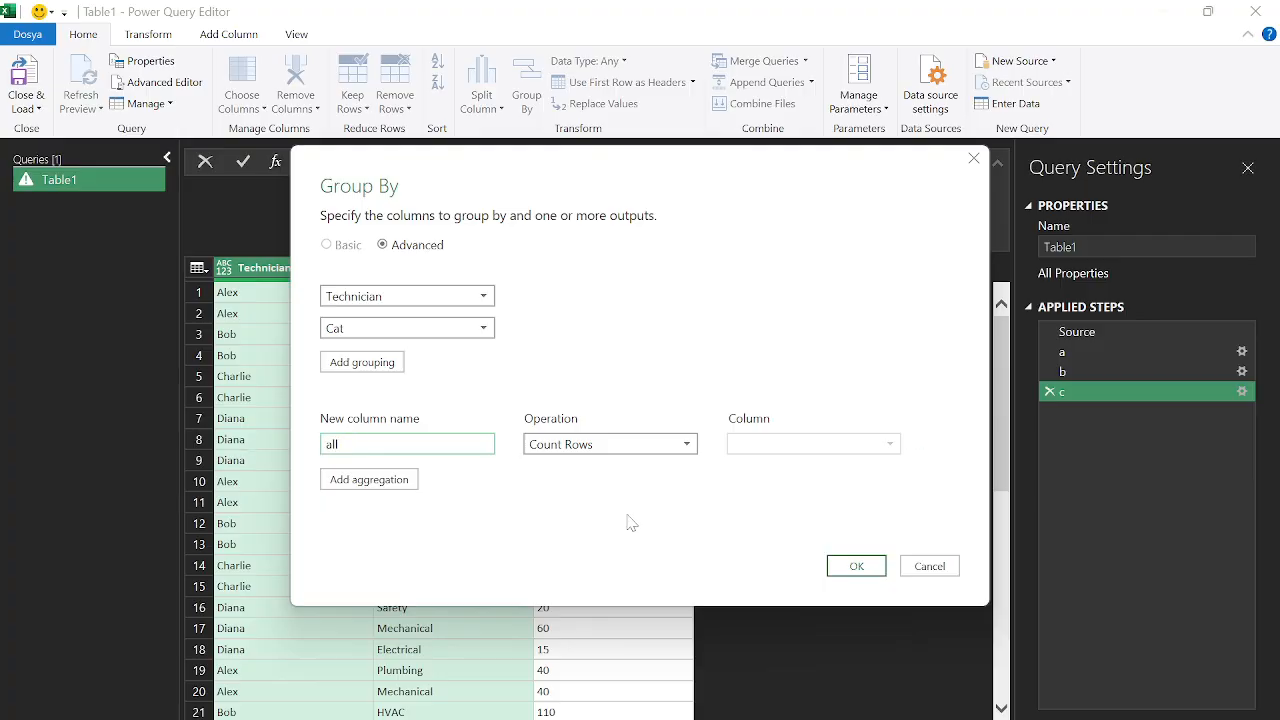
click(585, 444)
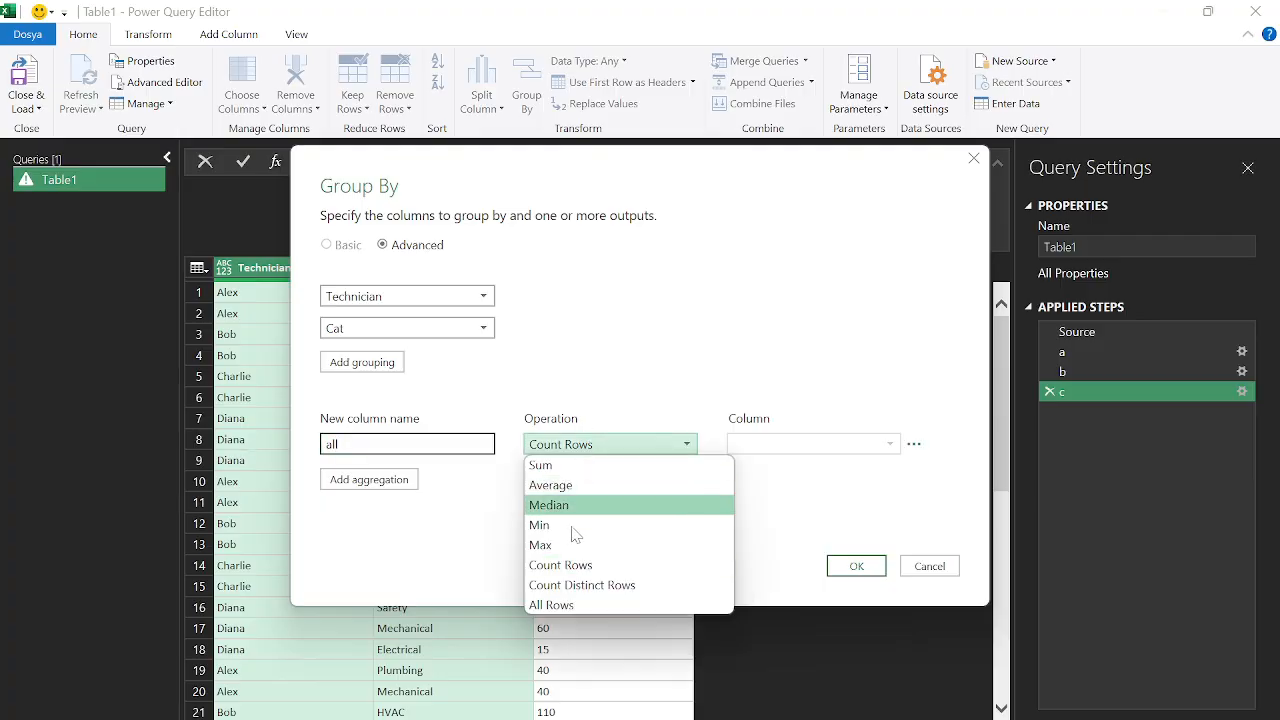
click(560, 603)
click(856, 566)
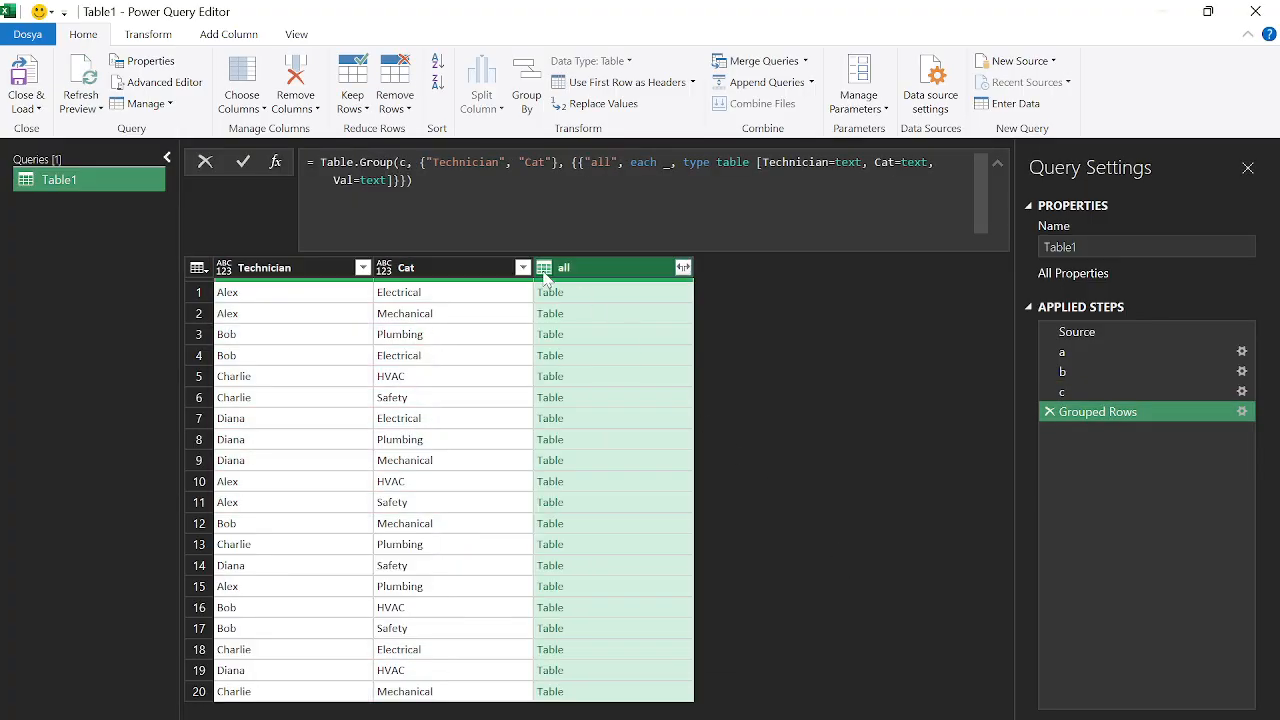
Preview the nested group tables, ending on Bob's Electrical with 60, 30 and 110
click(599, 299)
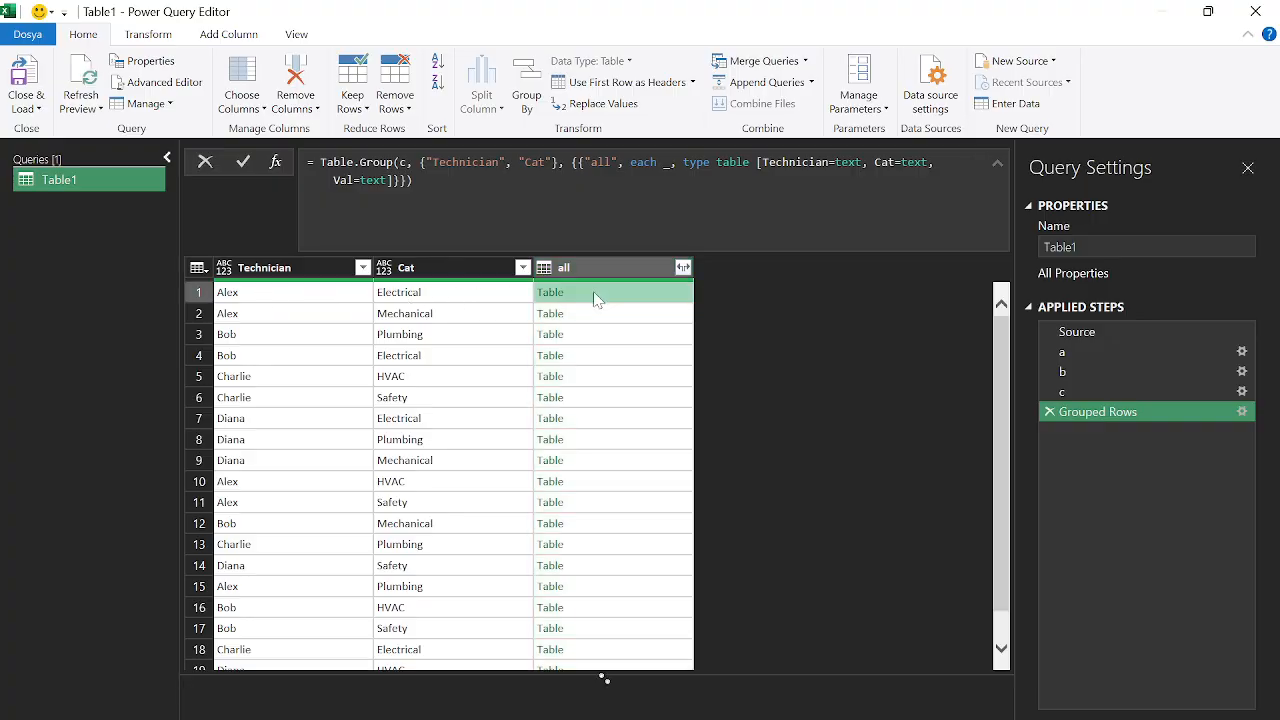
drag(436, 677, 430, 463)
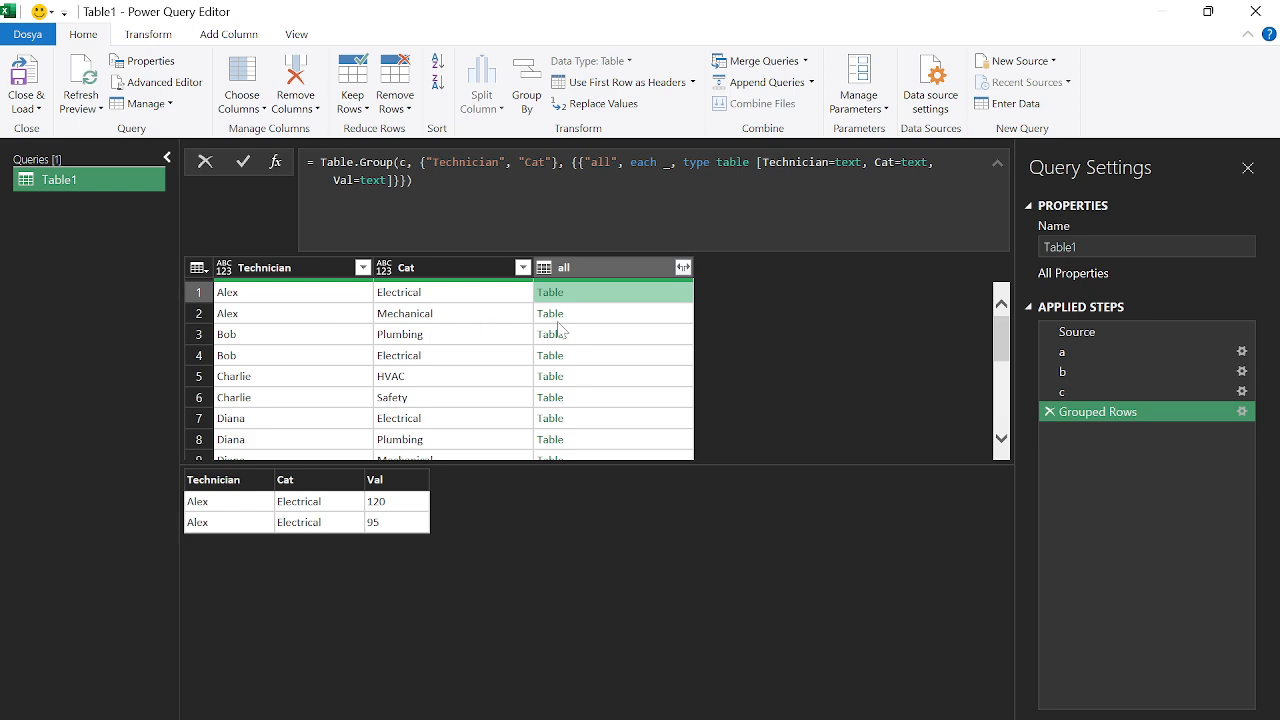
click(596, 322)
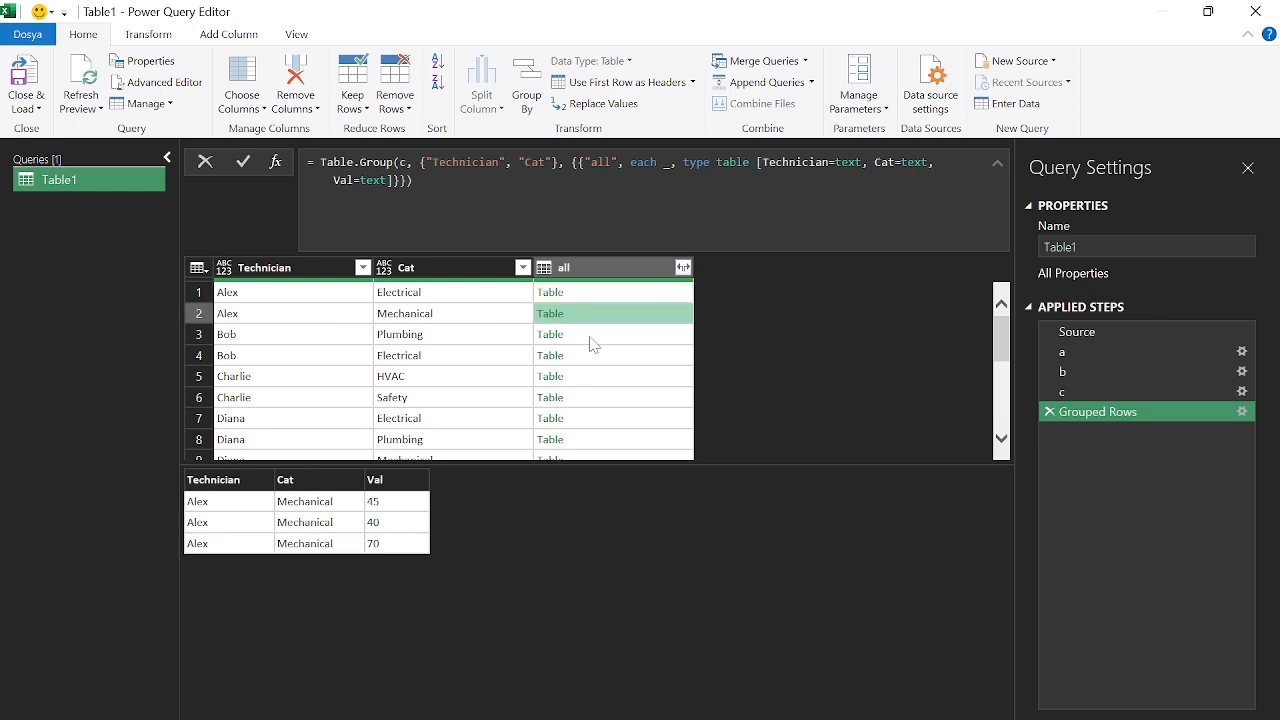
click(591, 344)
click(584, 358)
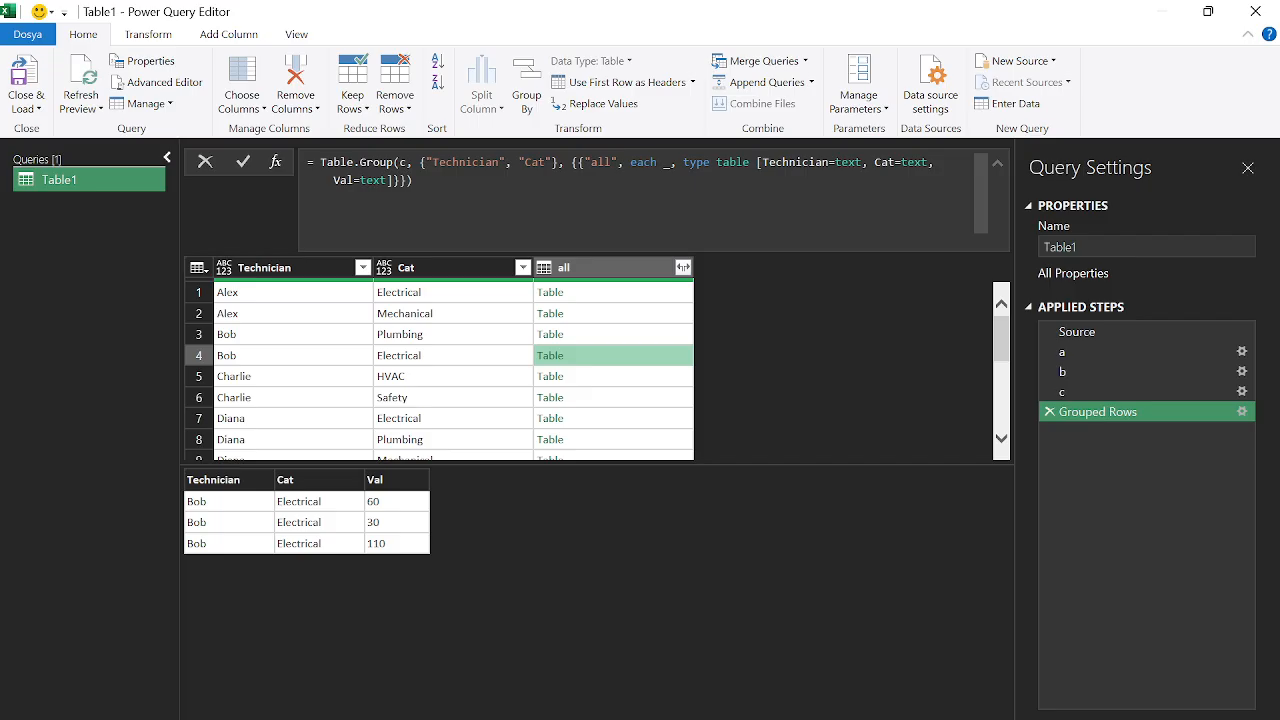
Delete the type table declaration from the grouping formula and restore the closing braces
drag(671, 163, 414, 181)
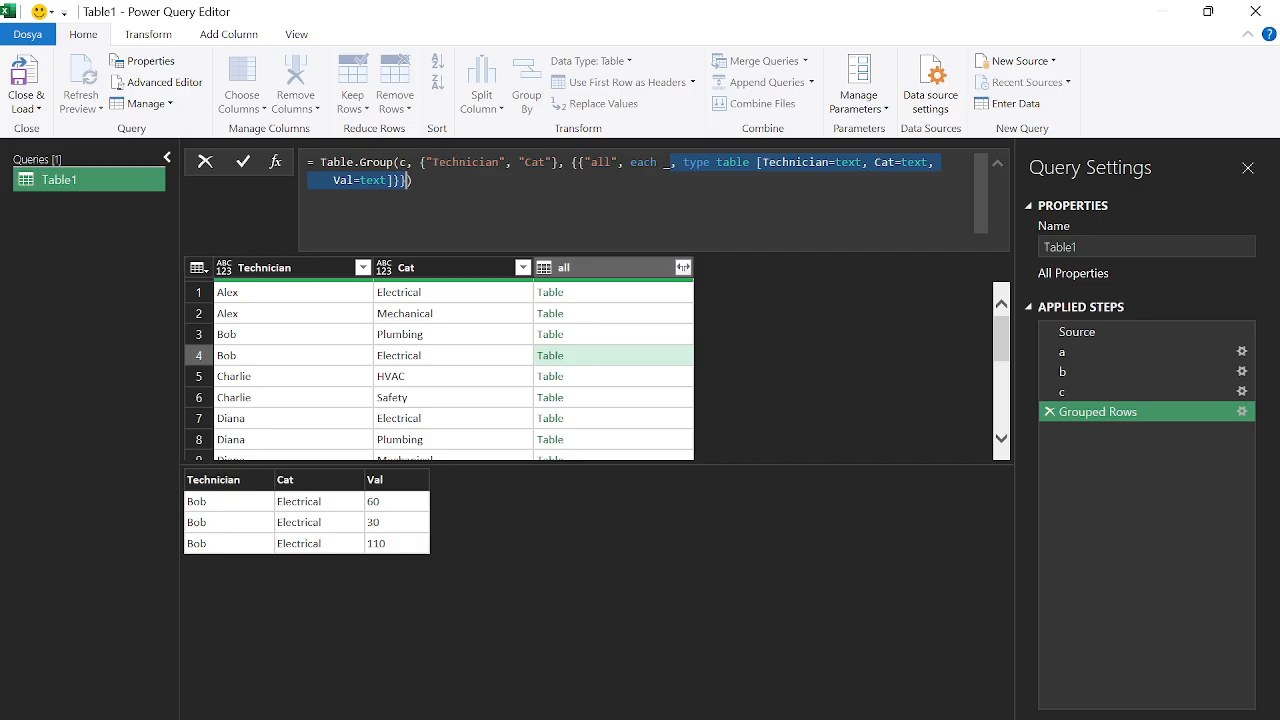
key(Delete)
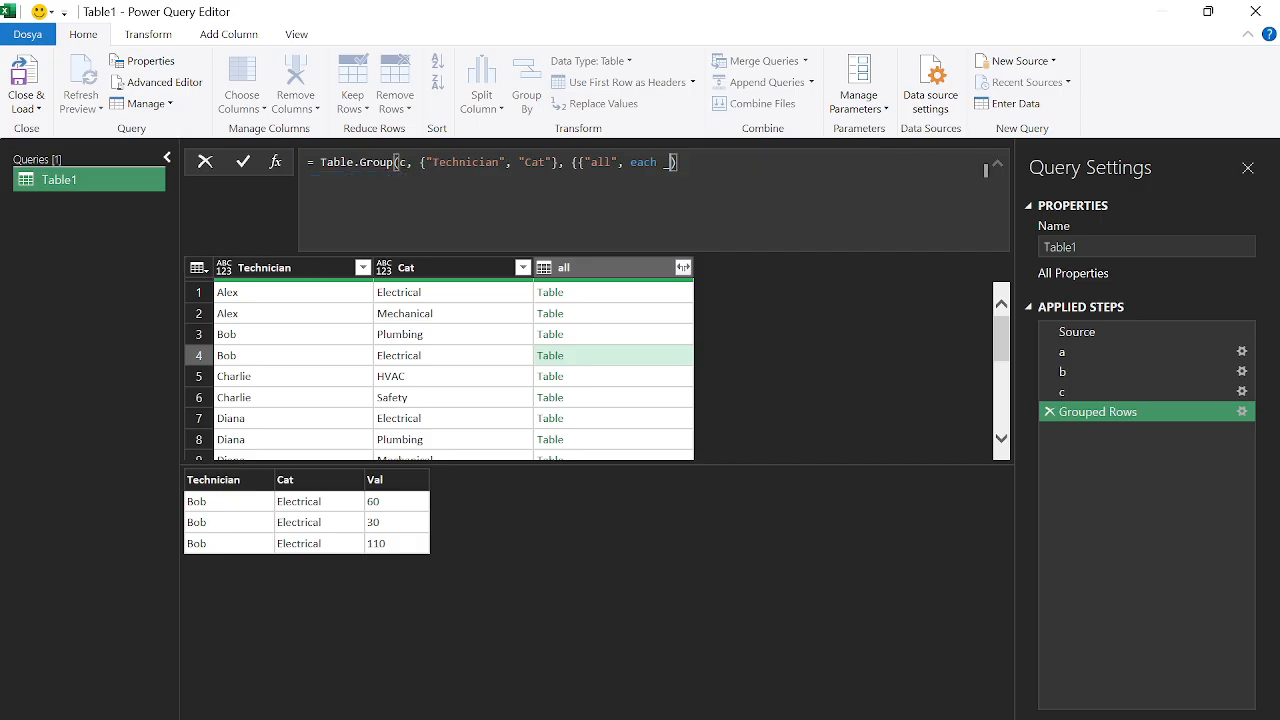
key(Return)
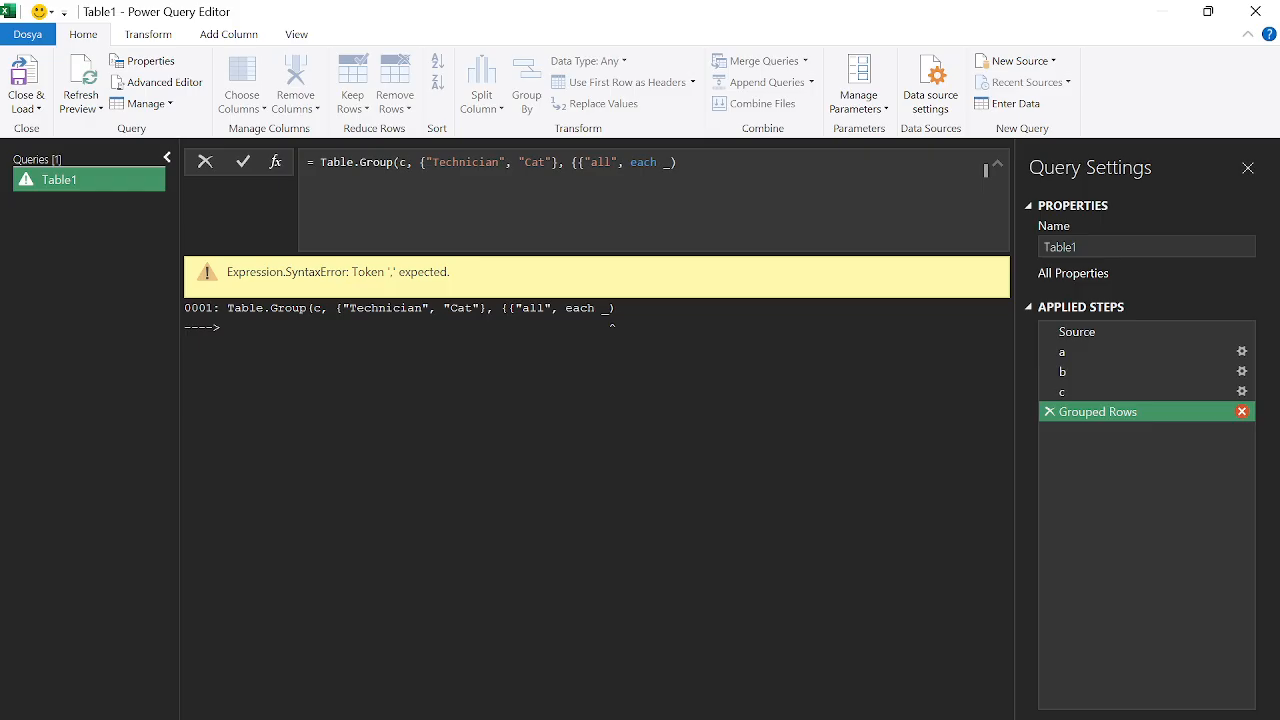
click(985, 170)
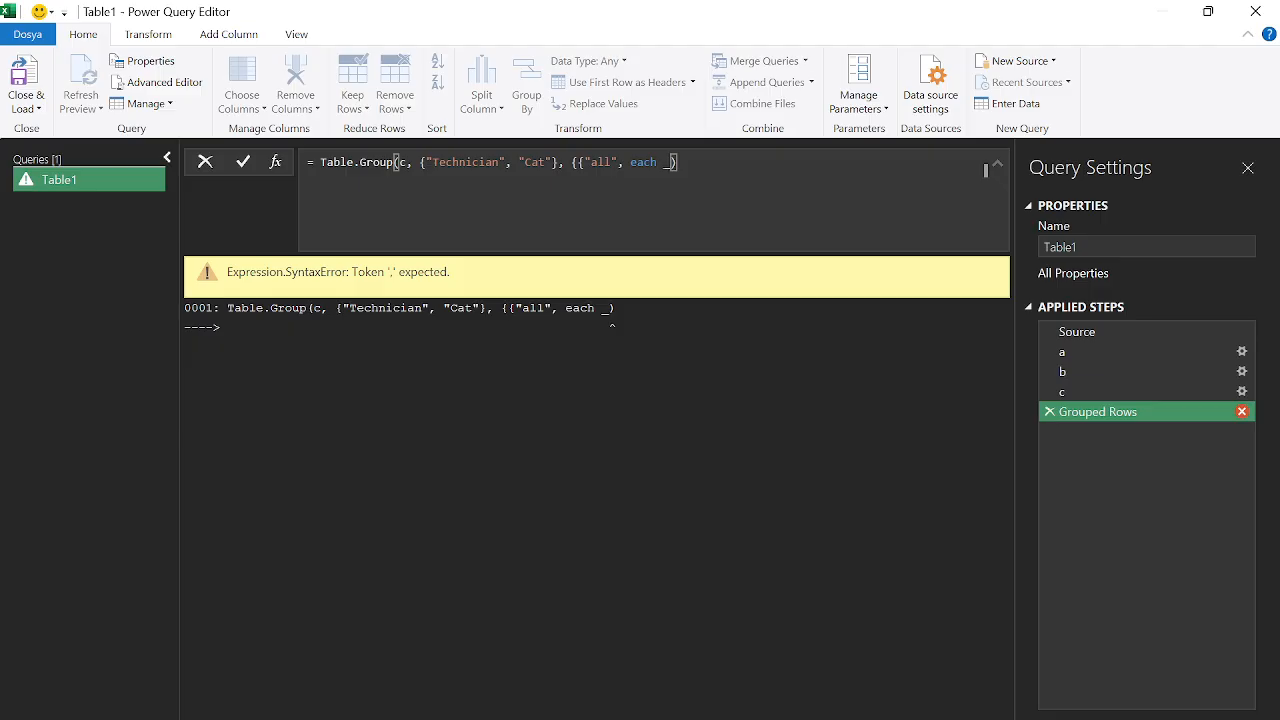
text(}})
key(Return)
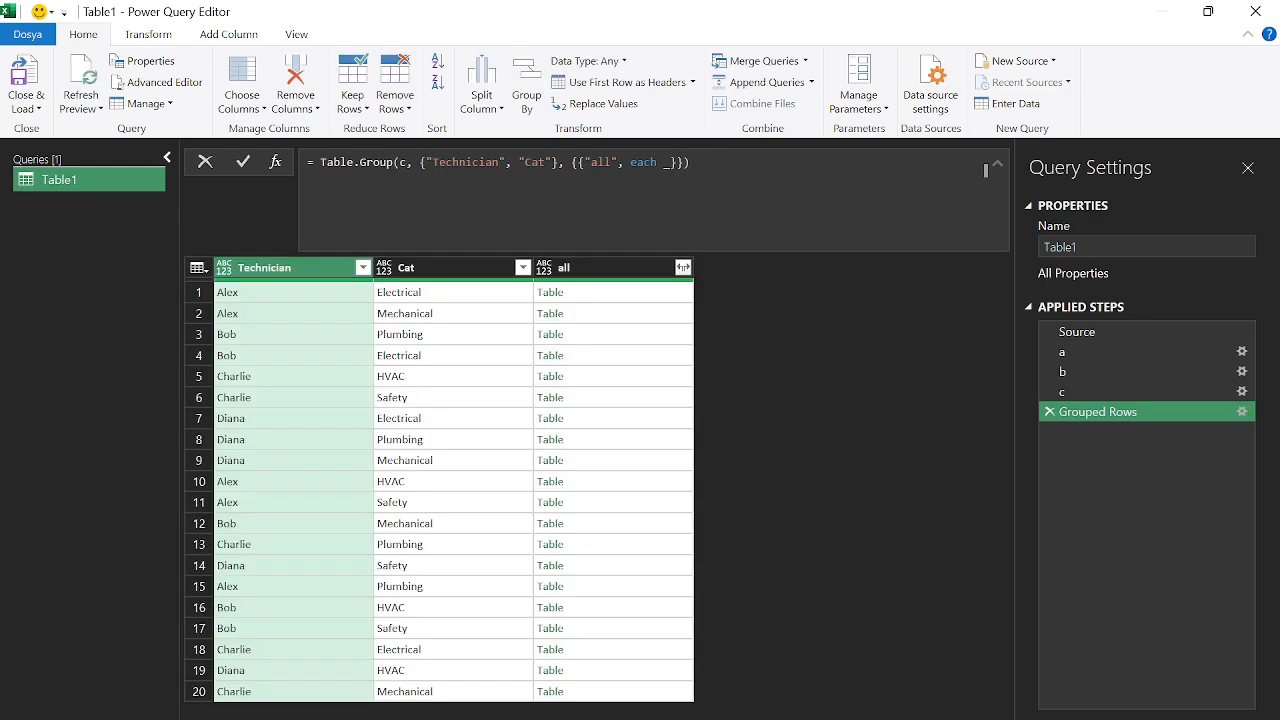
Preview the group tables, ending on Charlie's HVAC group with 90, 45 and 80
click(646, 292)
click(641, 313)
click(639, 335)
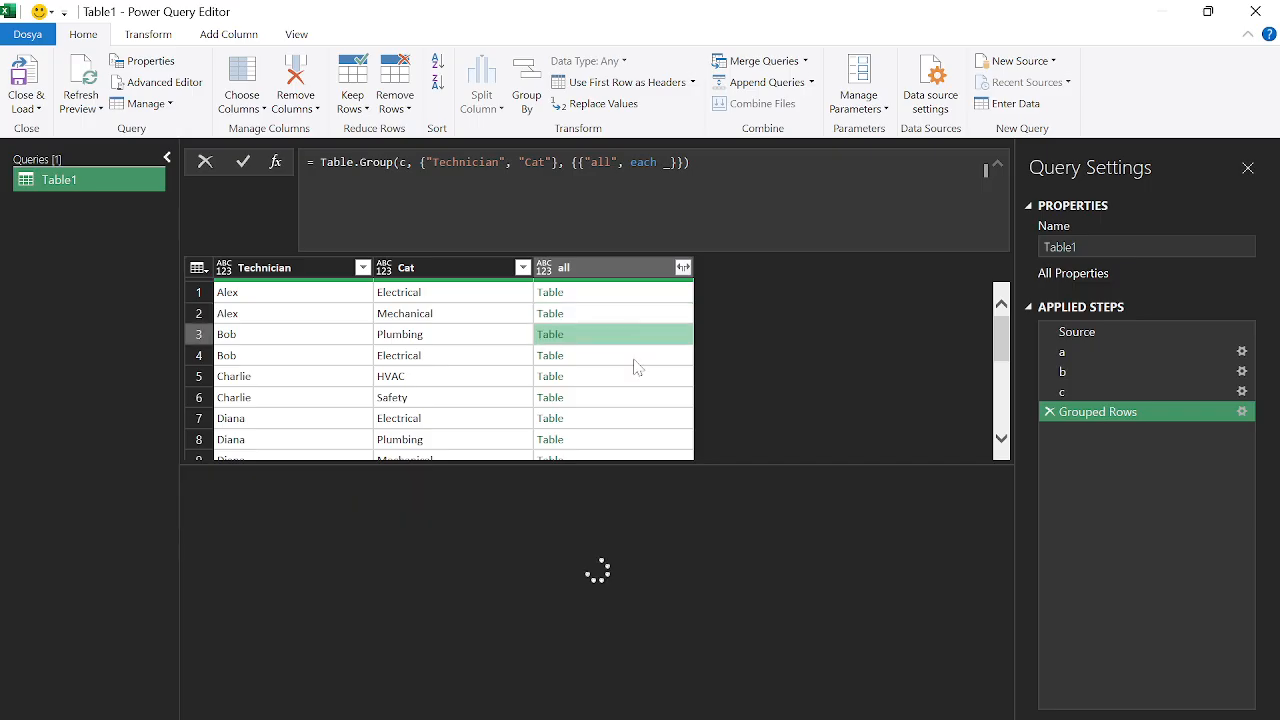
click(637, 376)
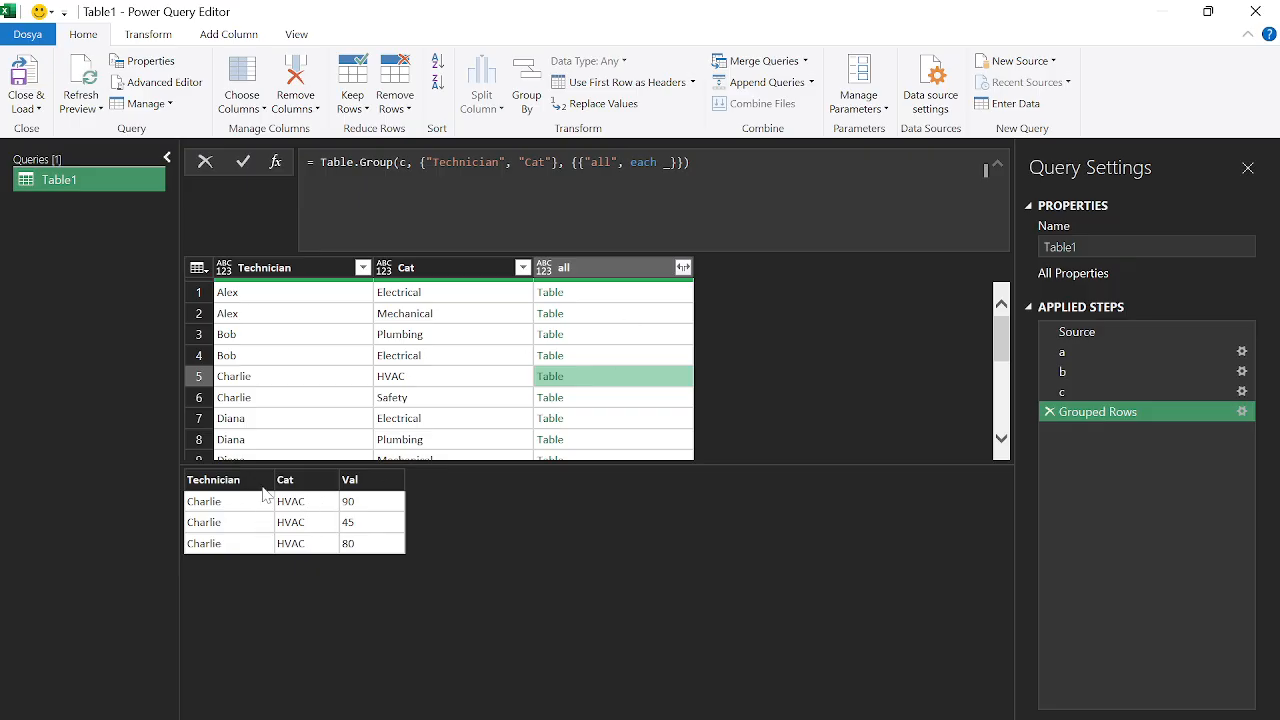
click(664, 162)
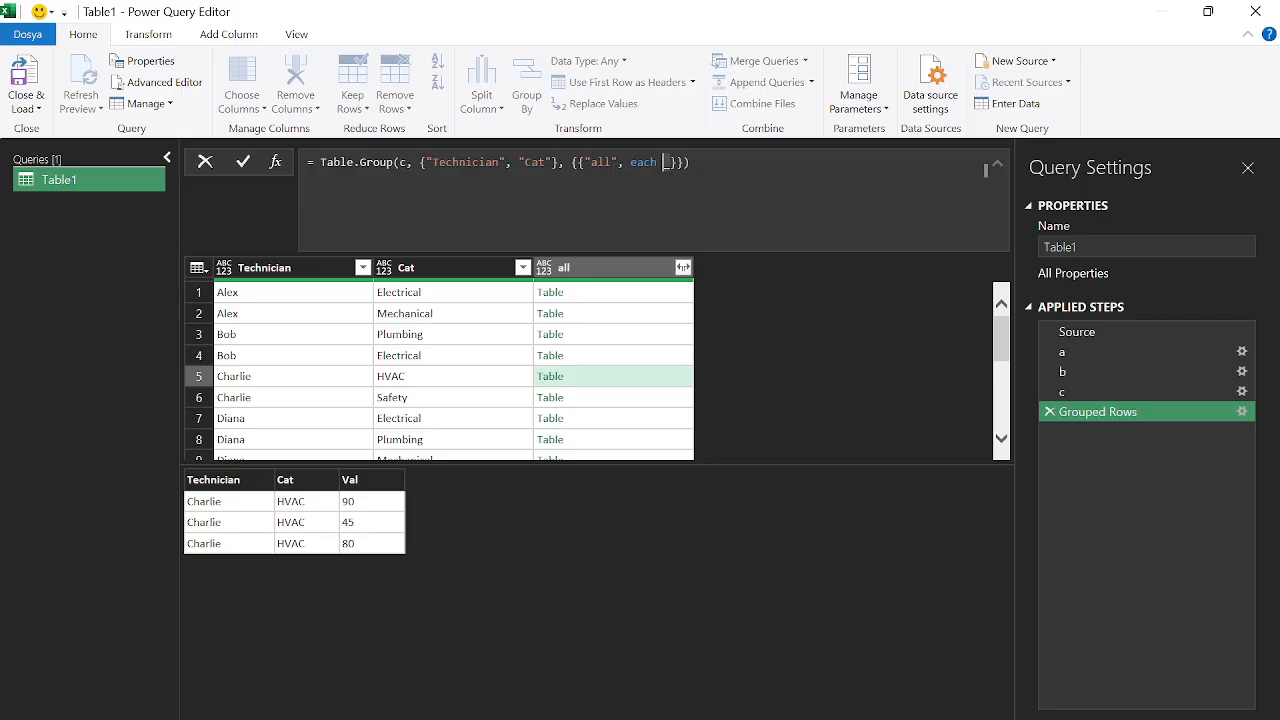
Wrap each group's table in a record as each [a=_] and inspect the resulting records
text([)
key(ctrl+z)
text([)
text(a=)
key(Right)
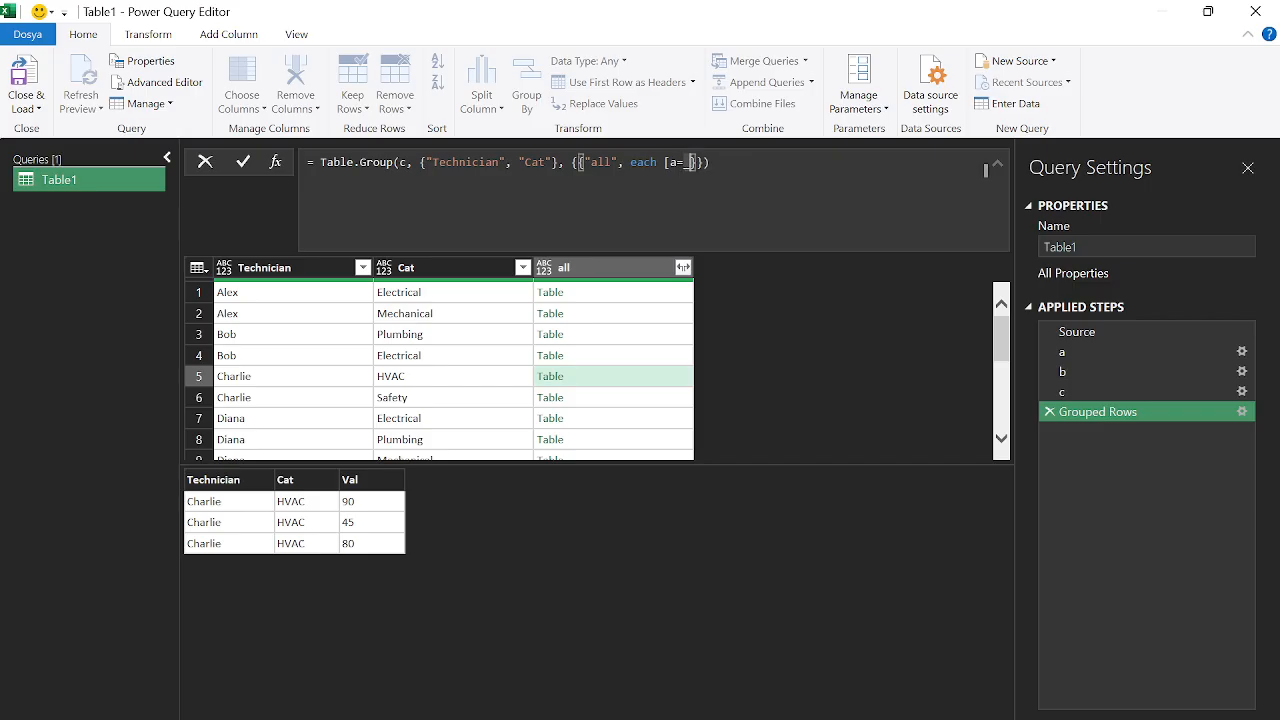
text(])
key(Return)
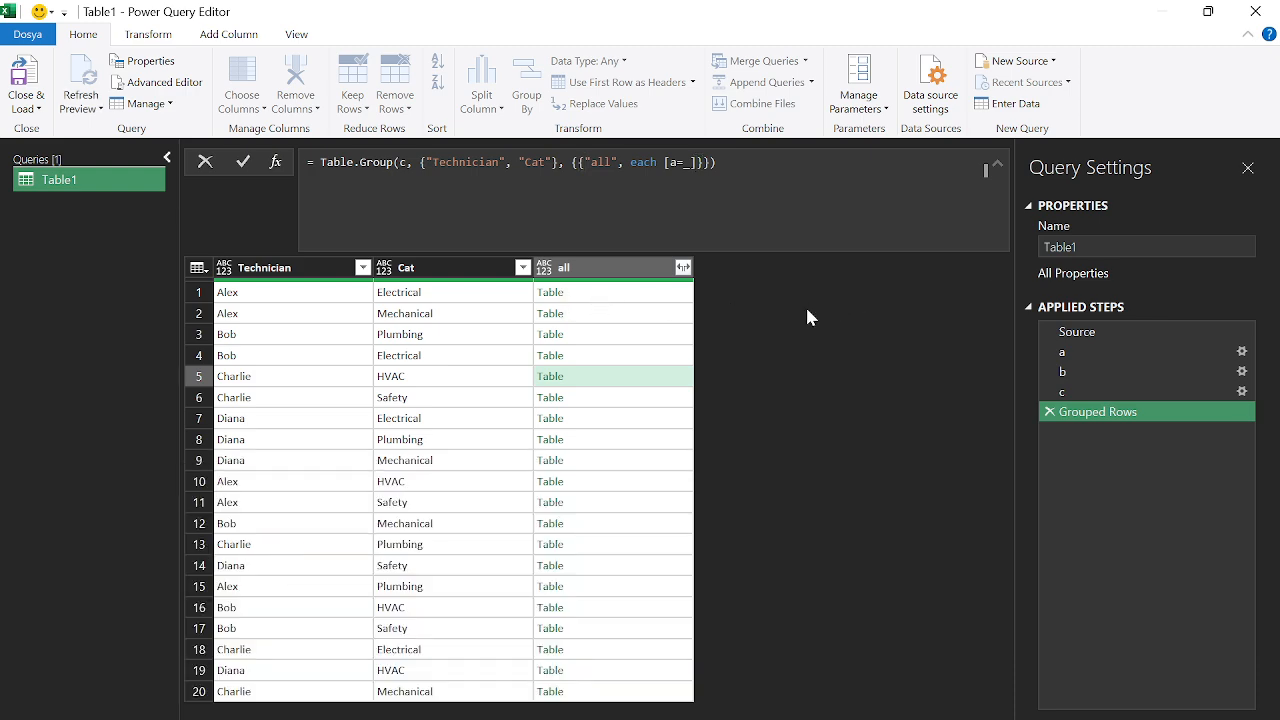
click(636, 298)
click(634, 317)
click(636, 338)
click(633, 377)
click(631, 399)
click(625, 340)
click(626, 295)
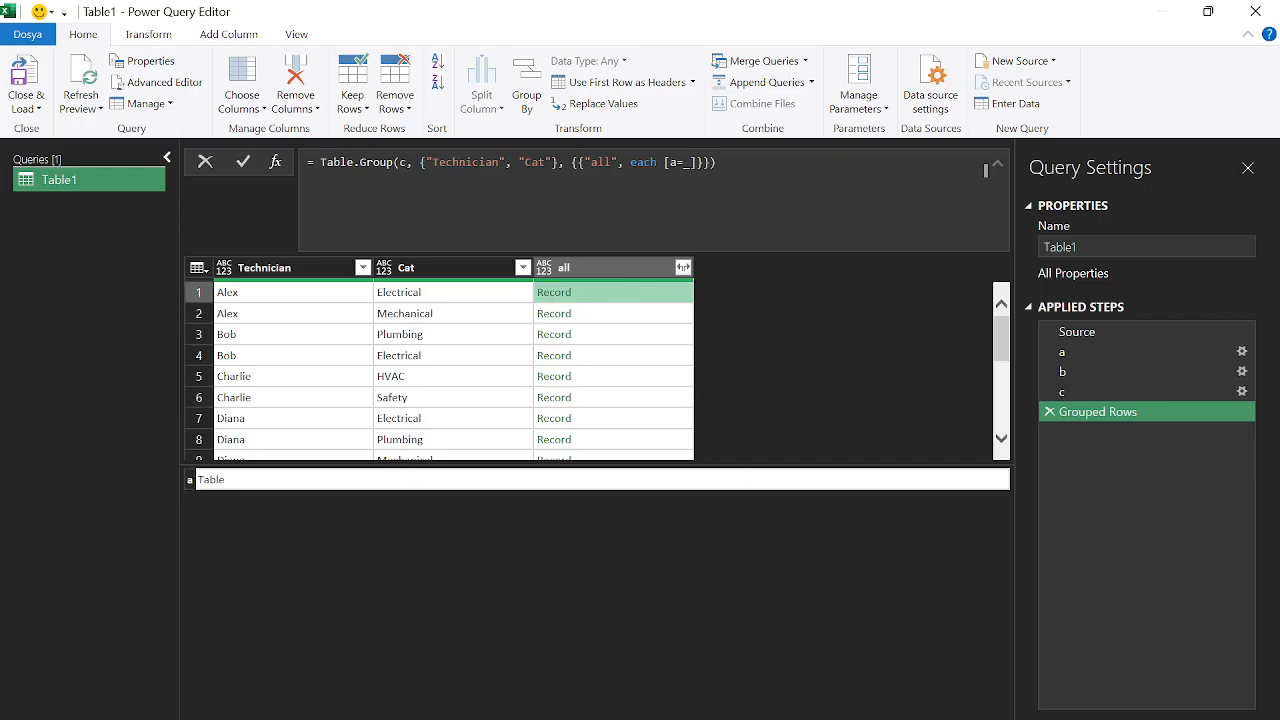
Append [a] so each group returns its table again; Bob's Plumbing shows 30 and 60
click(698, 162)
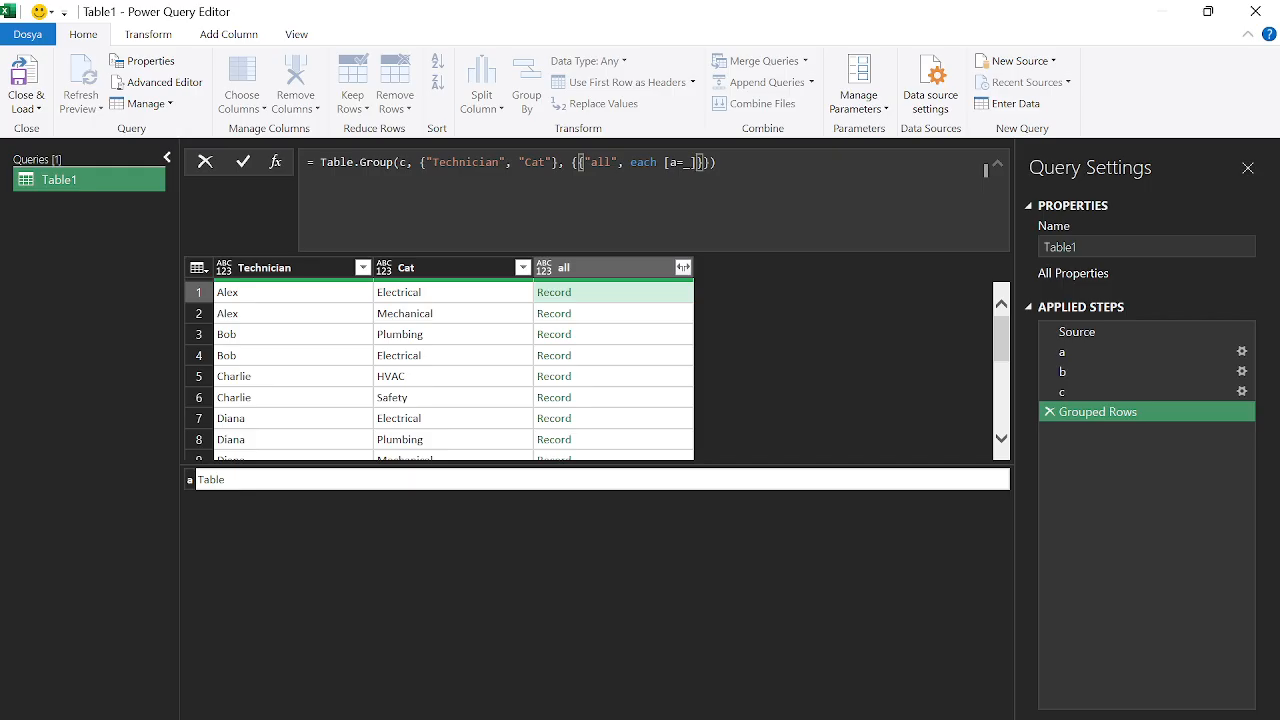
text([a)
key(Return)
click(610, 294)
click(615, 355)
click(615, 397)
click(615, 439)
click(615, 334)
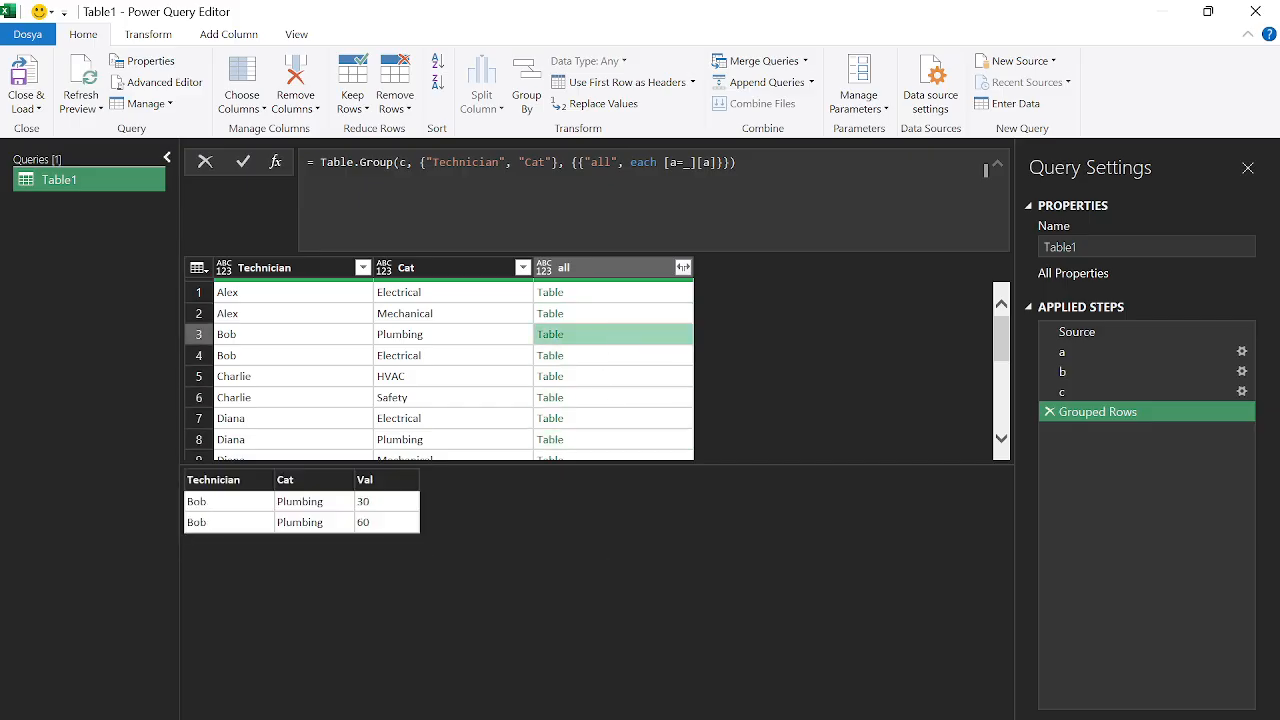
Add a comma and line break after a=_ to make room for another field
click(690, 162)
text(,)
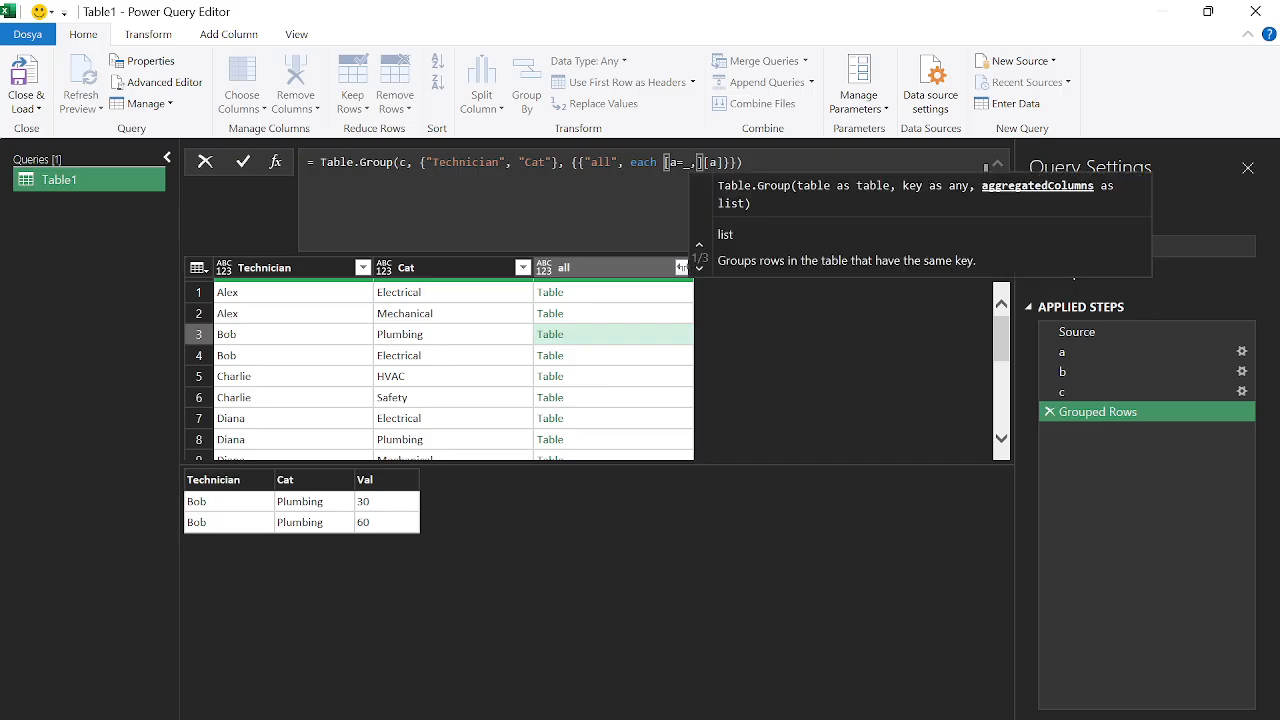
key(shift+Return)
key(shift+Return)
key(shift+Return)
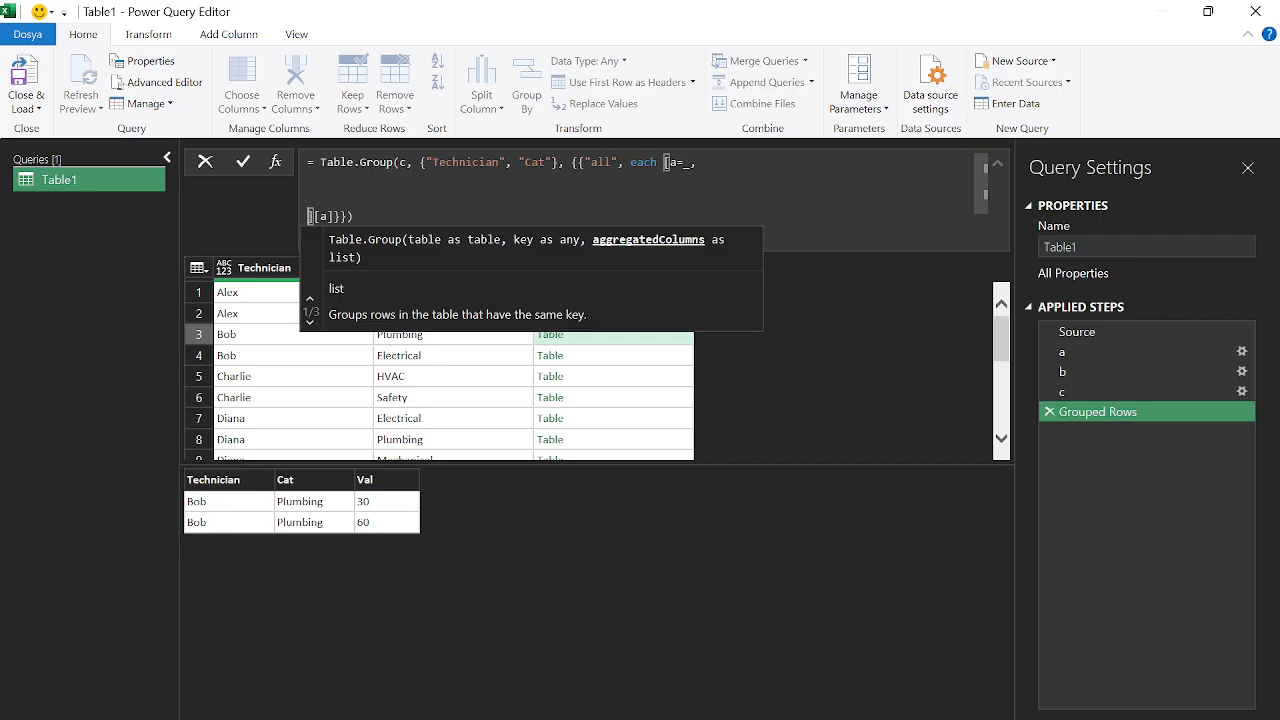
Add field b = Table.RemoveColumns(a, {'Technician','Cat'}) on the new formula line
click(385, 180)
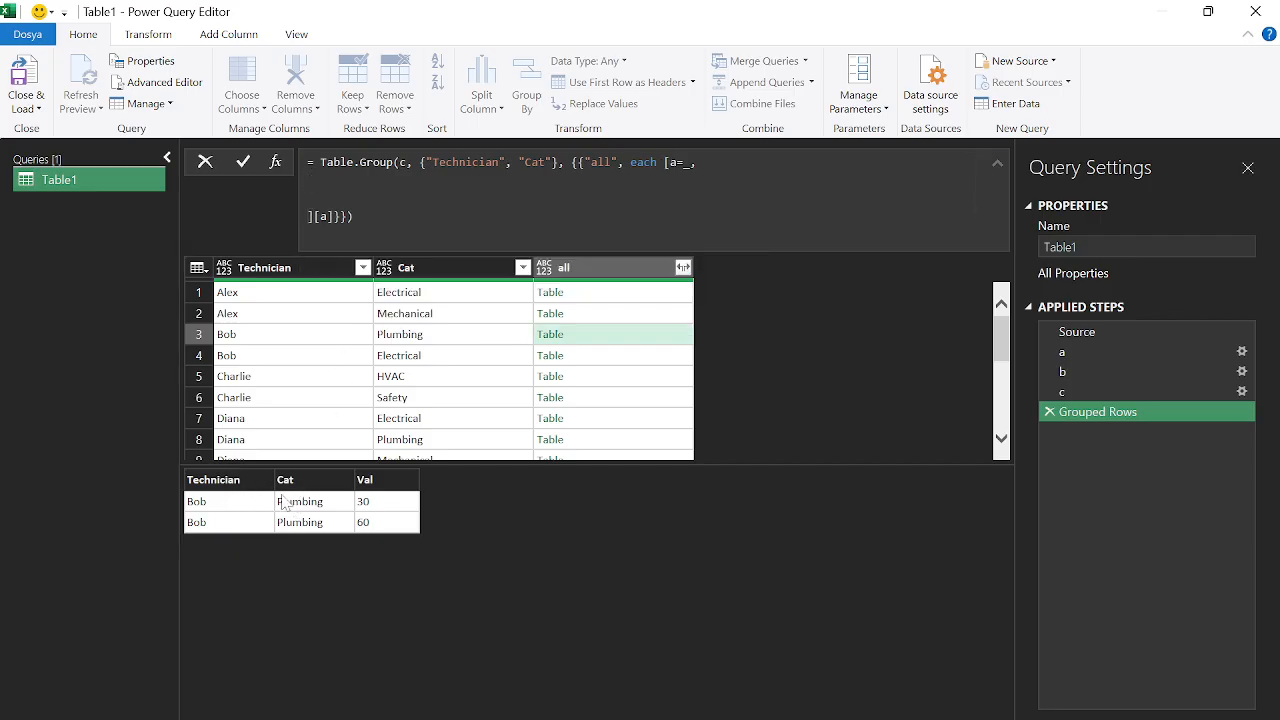
text(b)
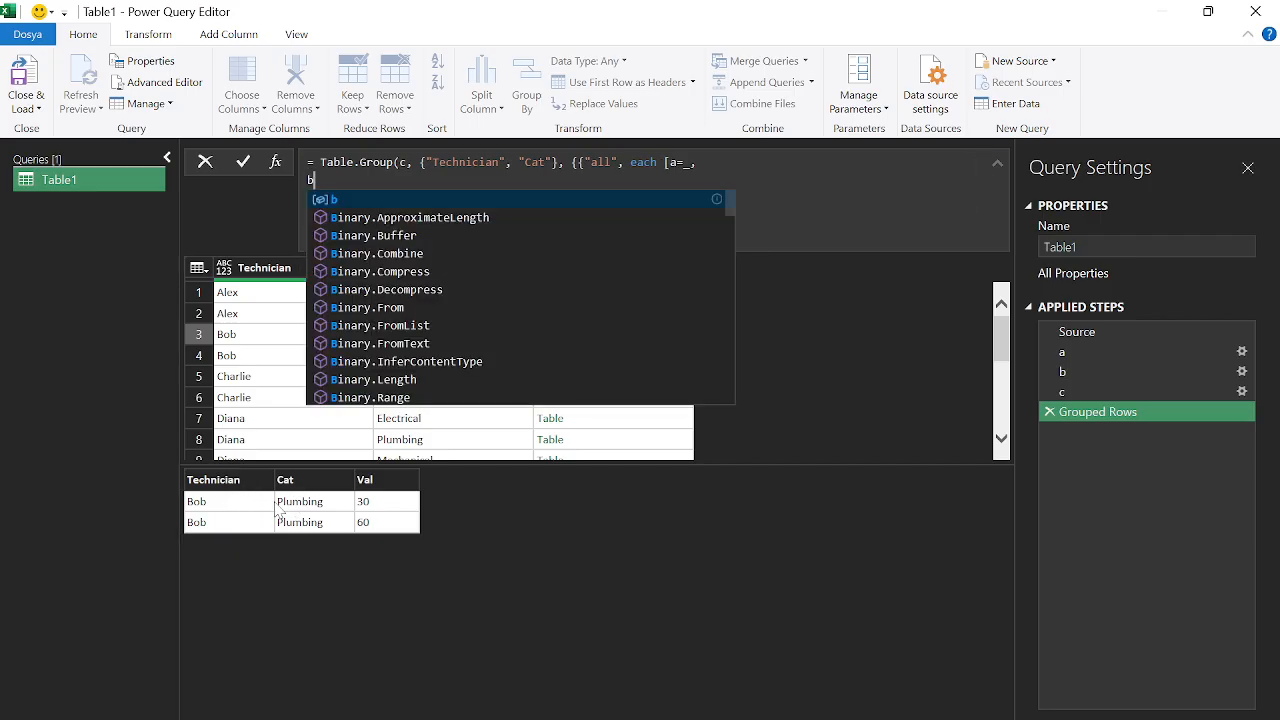
text(=)
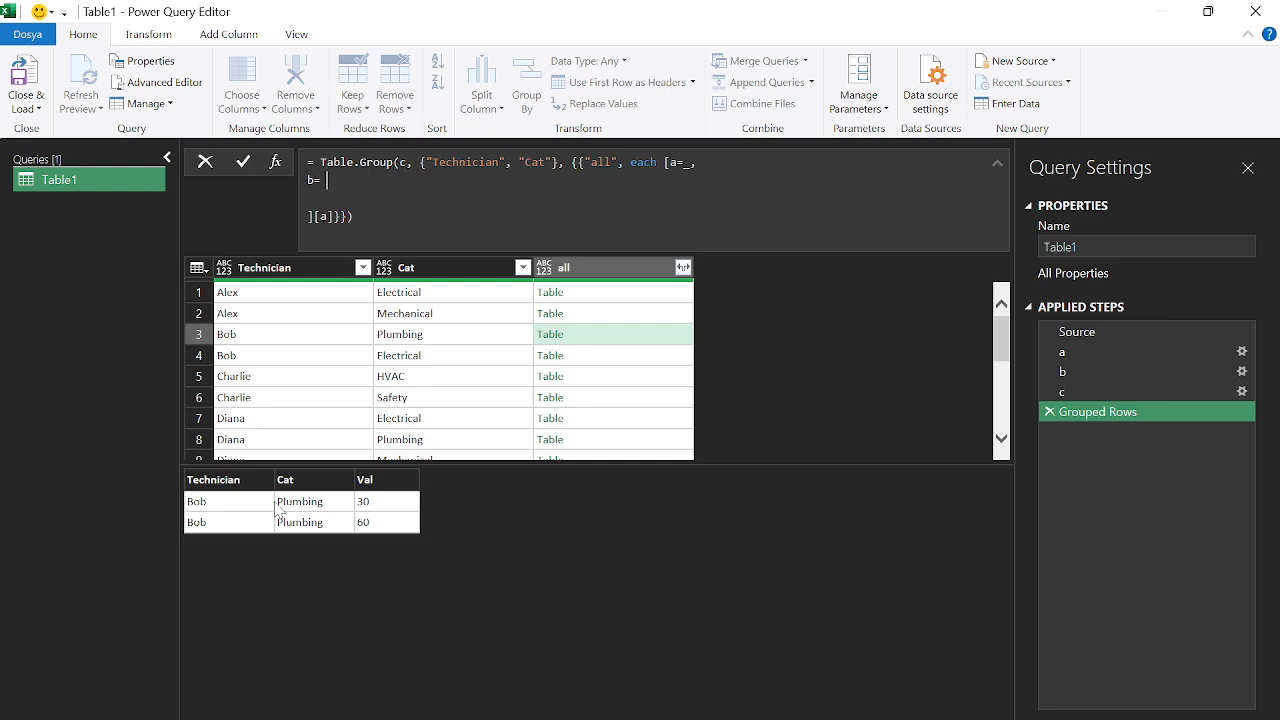
text( tabl)
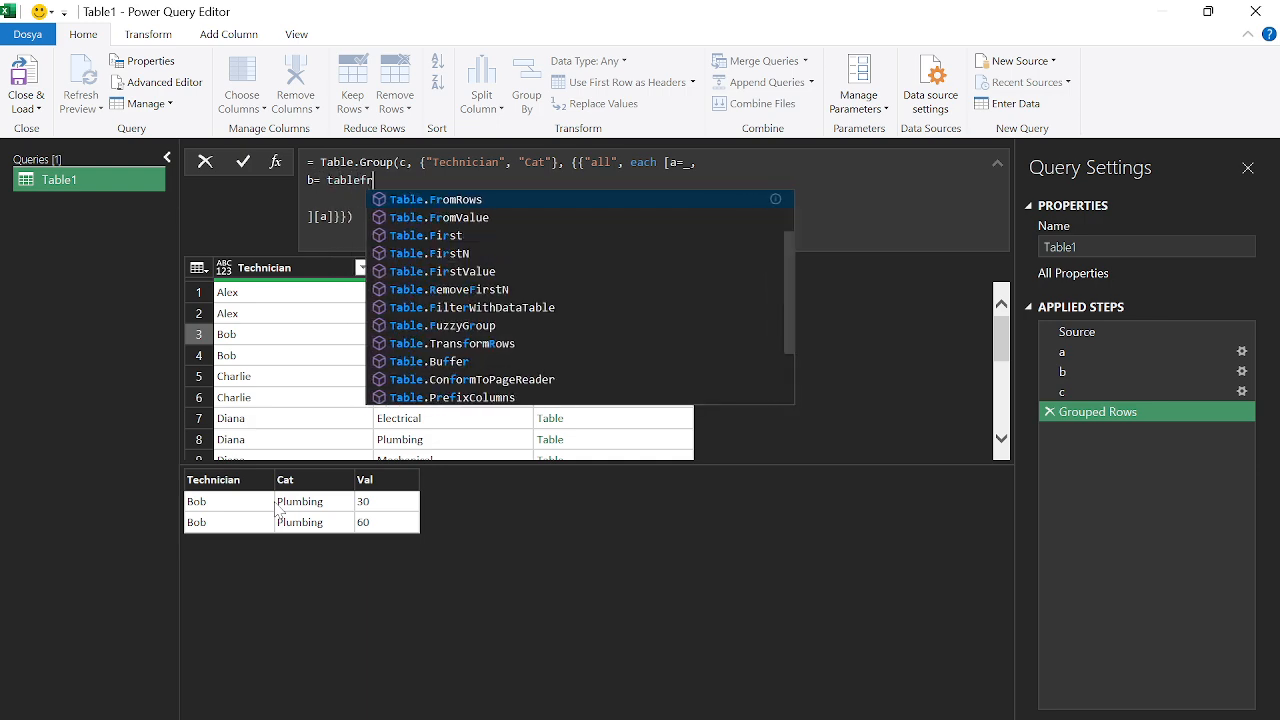
text(ere)
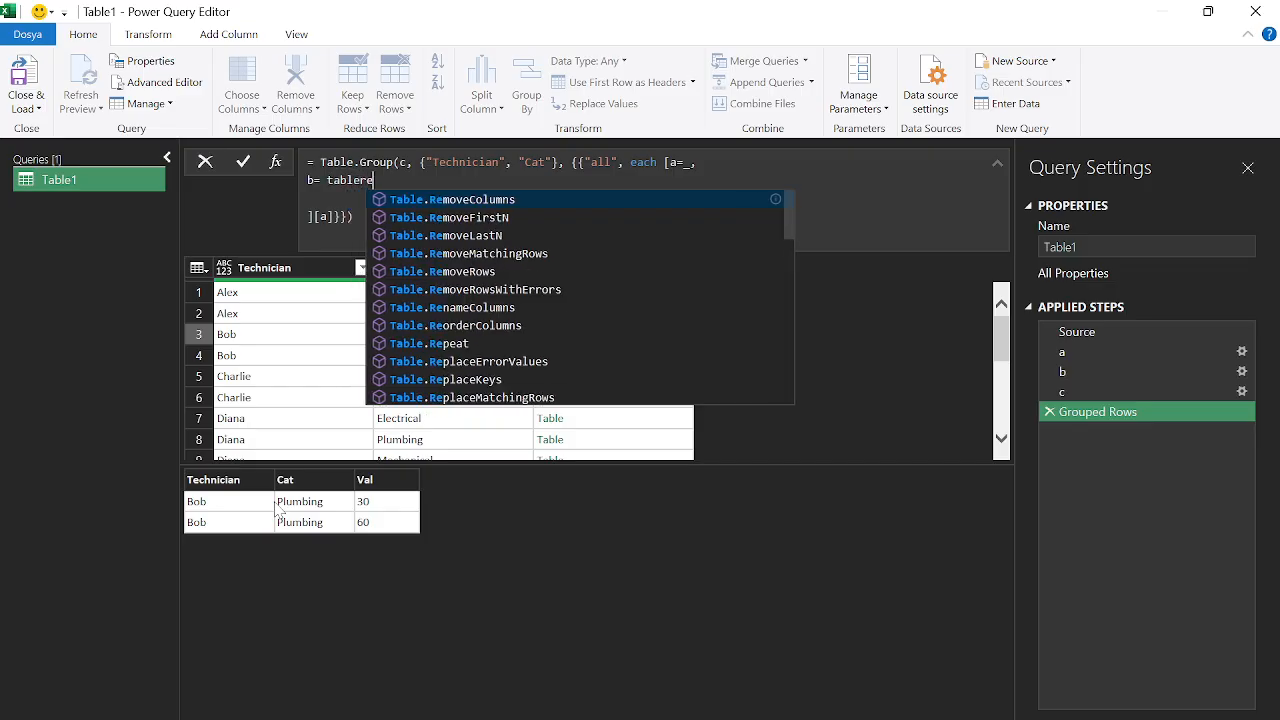
text(move)
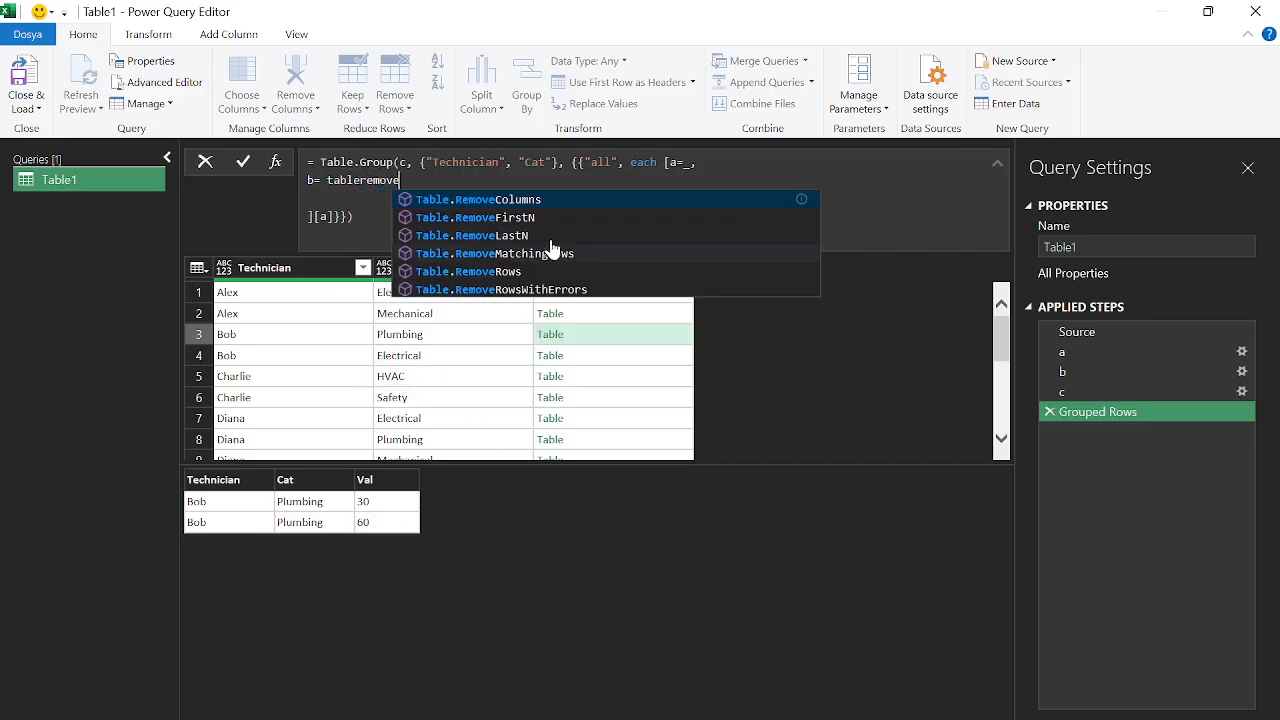
click(540, 201)
text(()
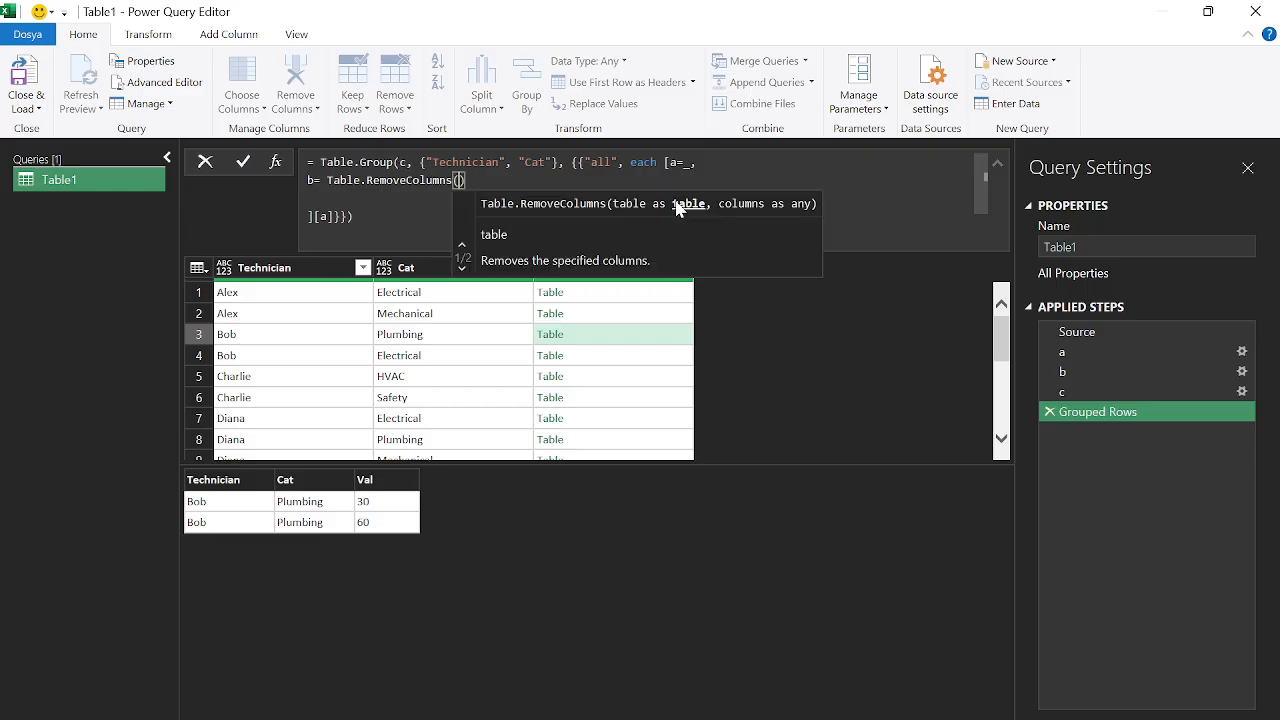
text(a,)
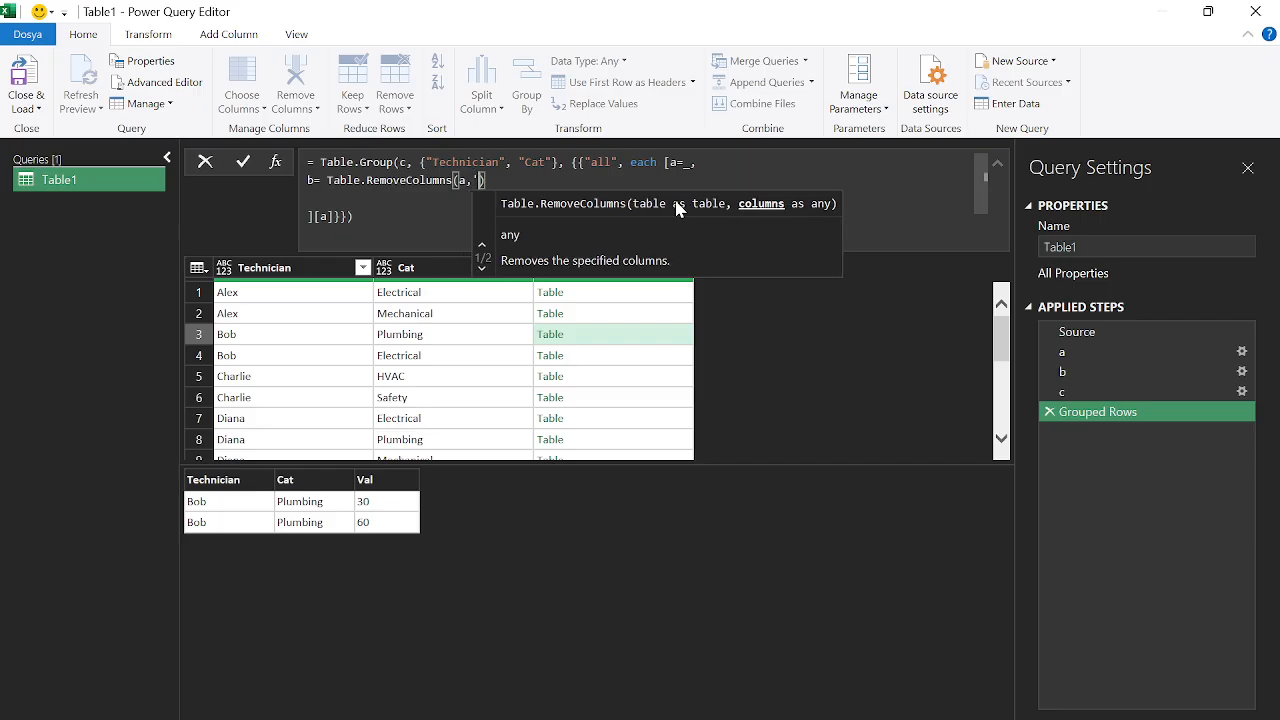
text(")
text(Tec)
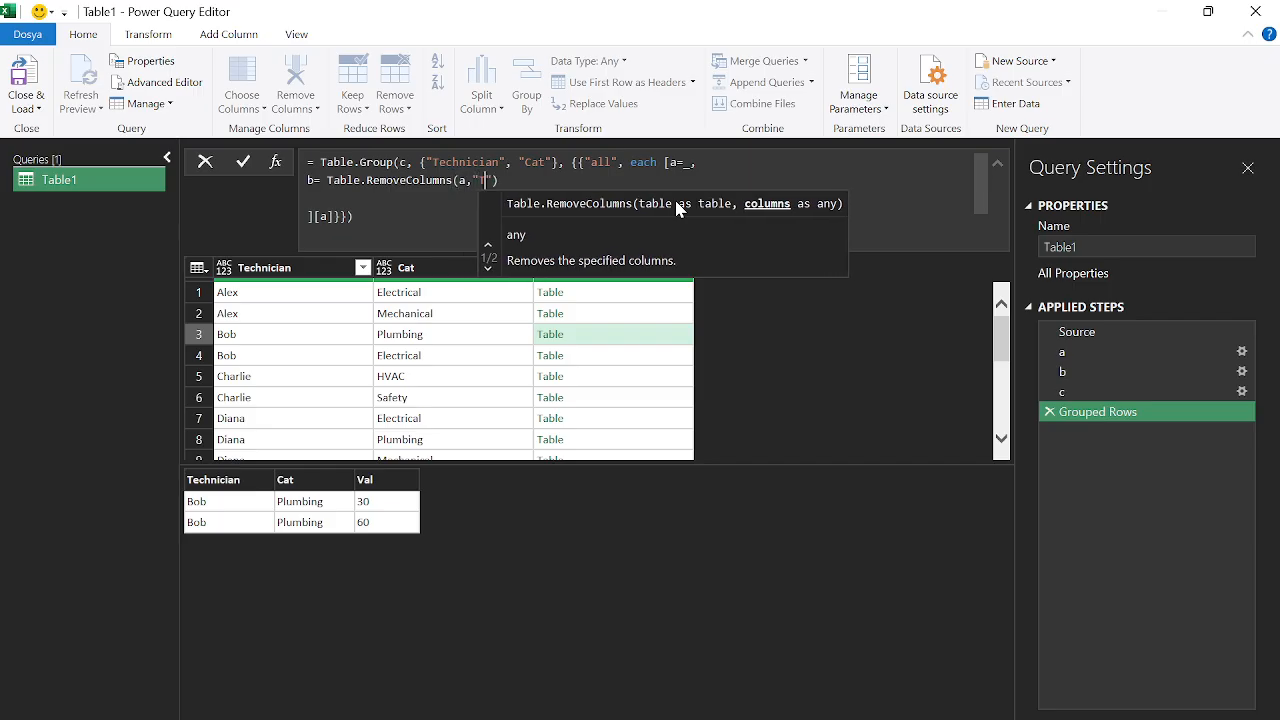
text(hnic)
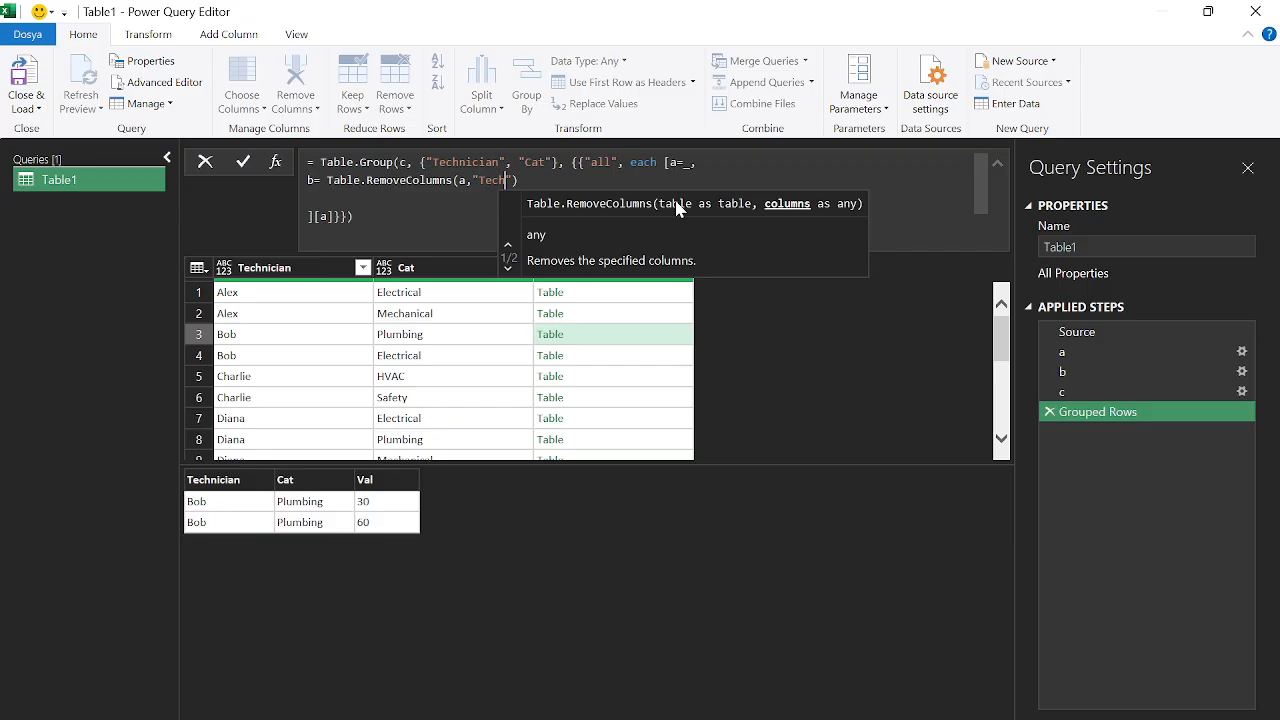
text(ian)
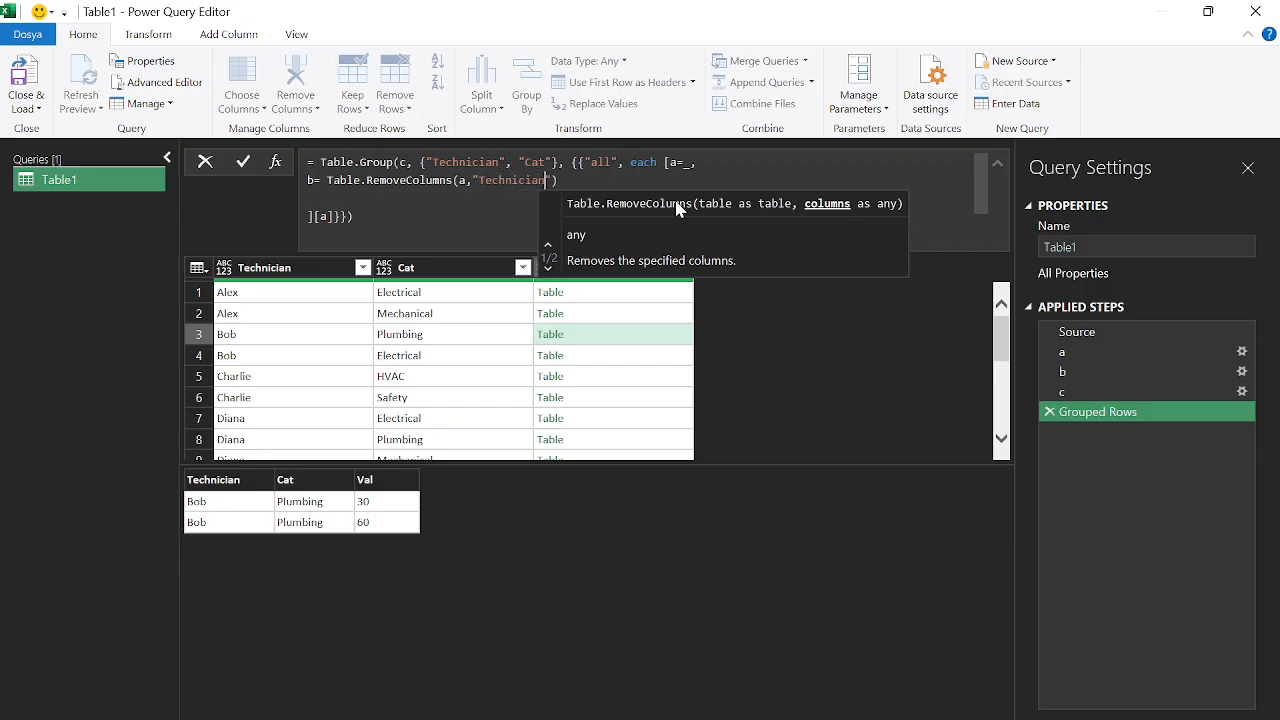
click(552, 182)
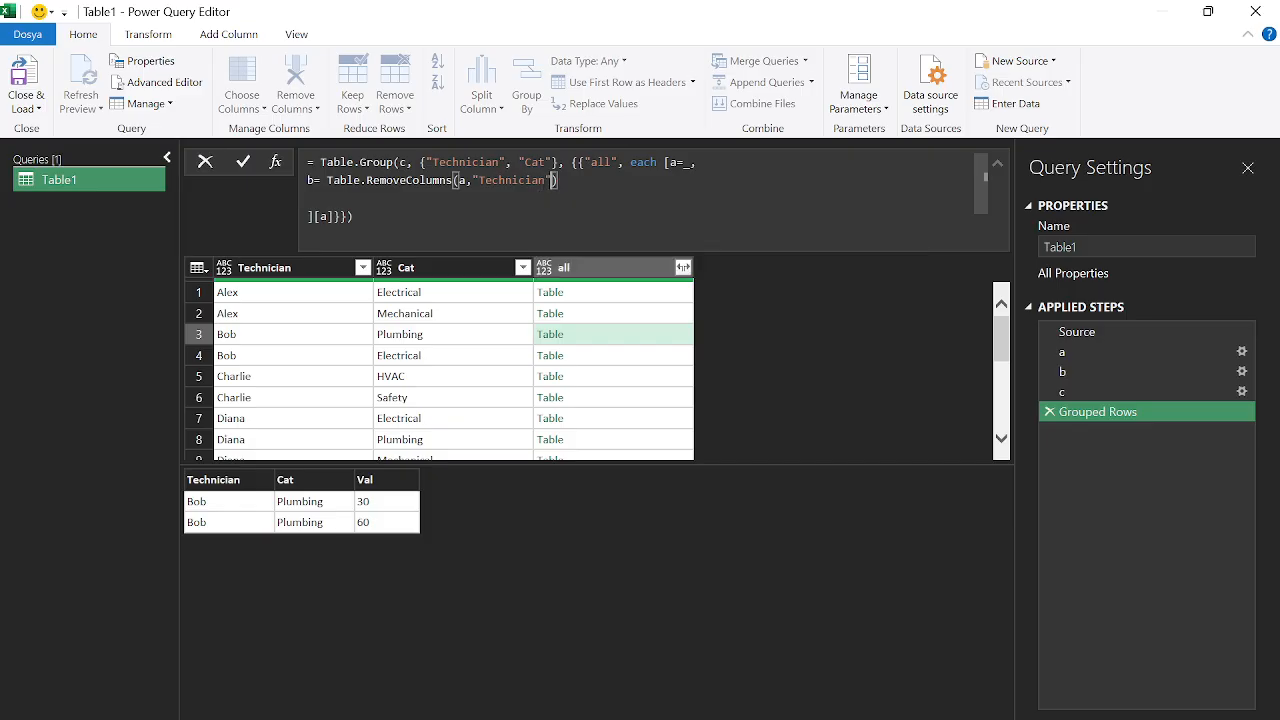
text(,)
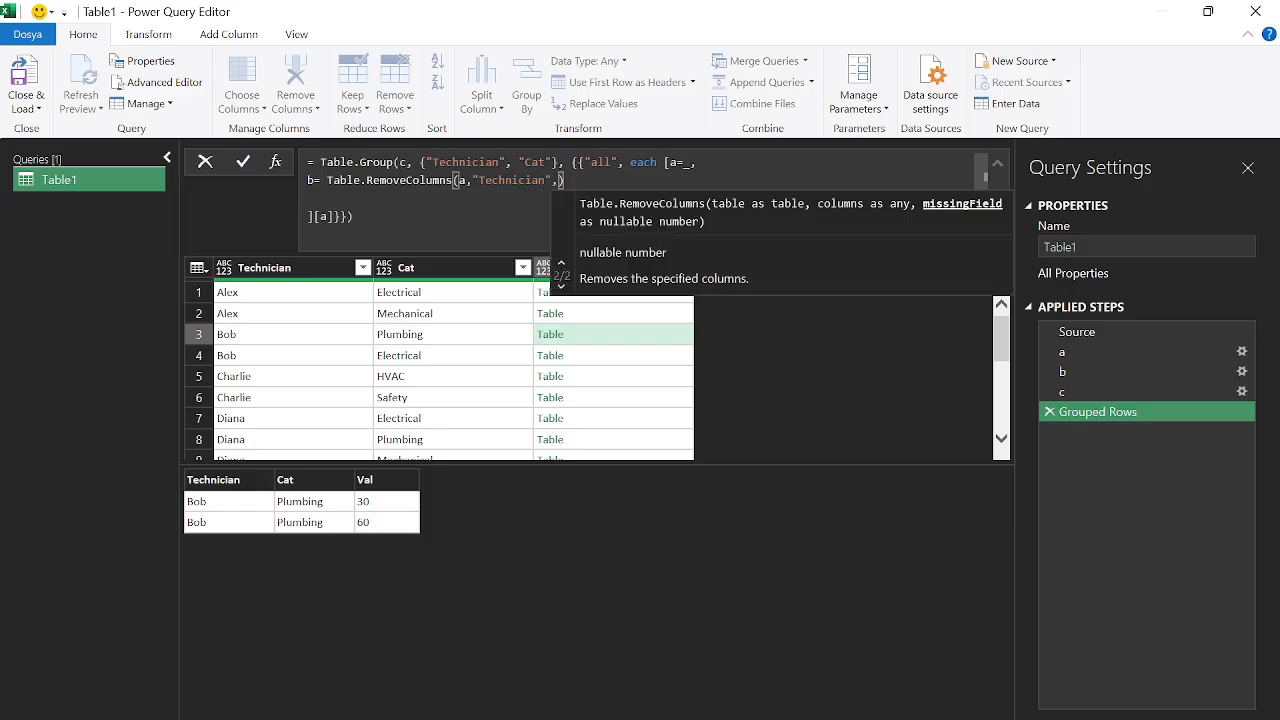
text(")
text(Cat)
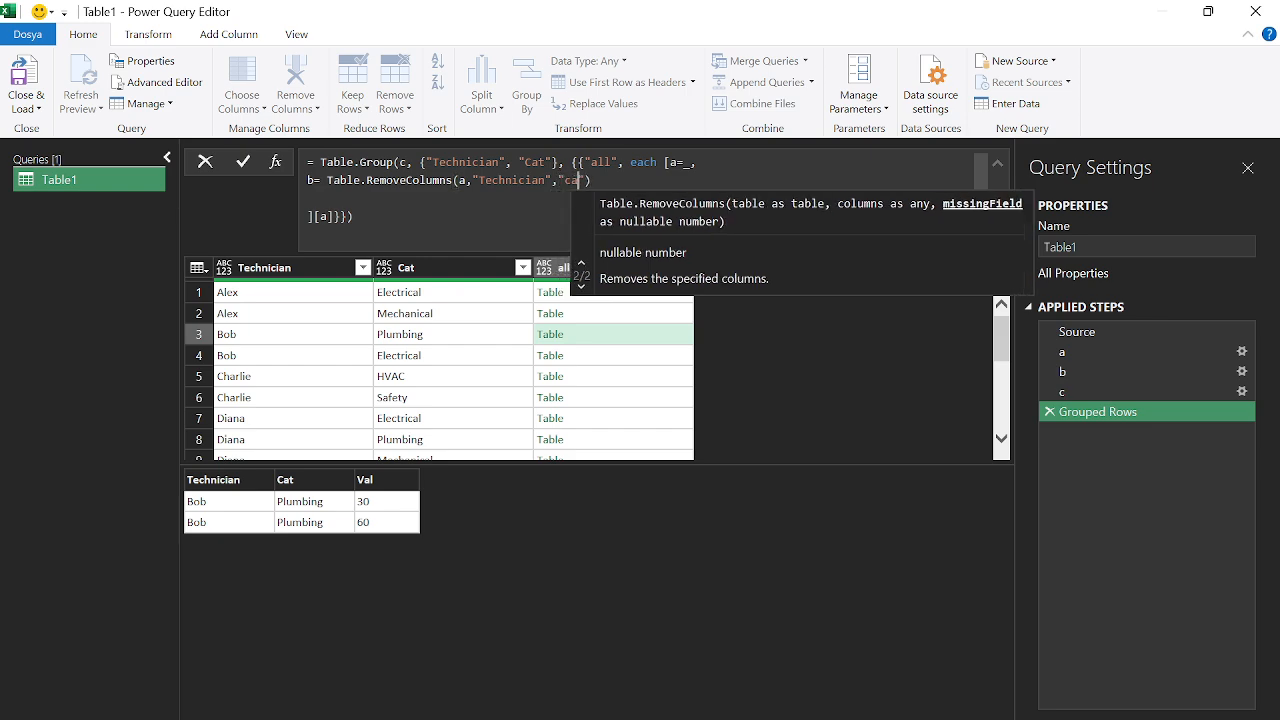
key(BackSpace)
key(BackSpace)
text(at)
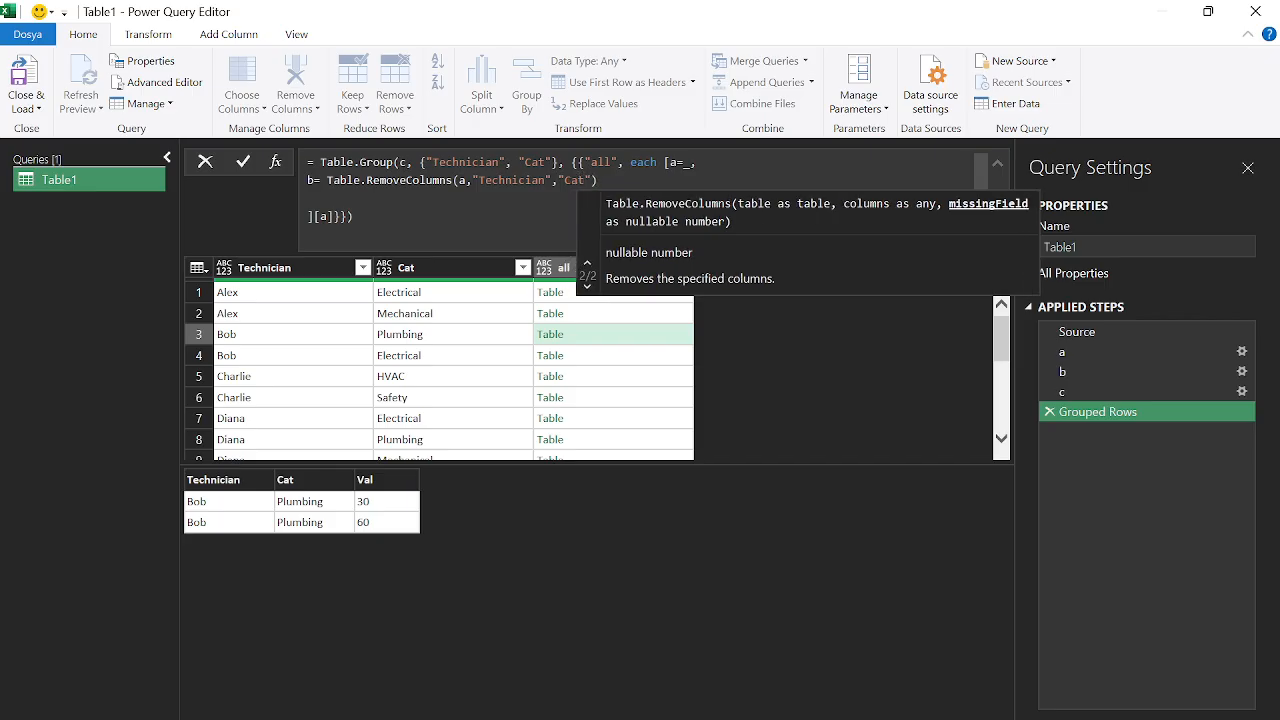
click(472, 181)
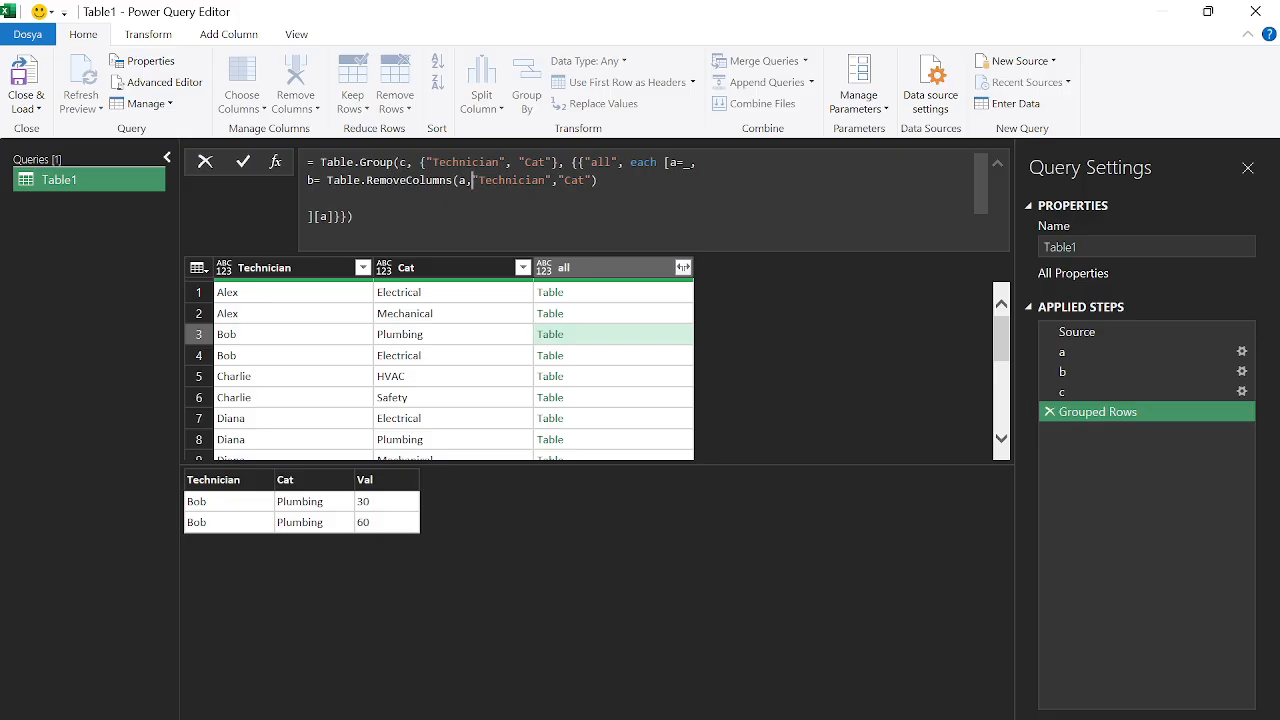
text({)
click(598, 181)
text(})
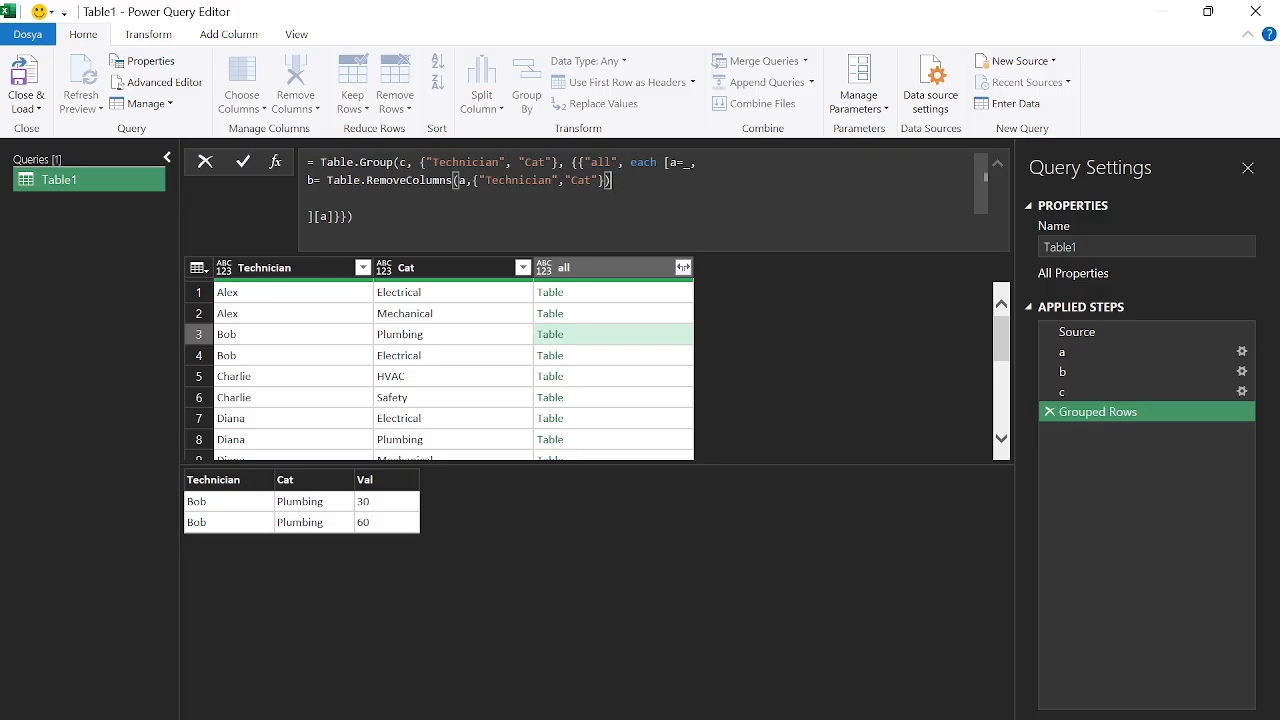
Change the returned field from [a] to [b] and preview the trimmed group tables
drag(328, 217, 320, 217)
text(b)
key(Return)
click(600, 292)
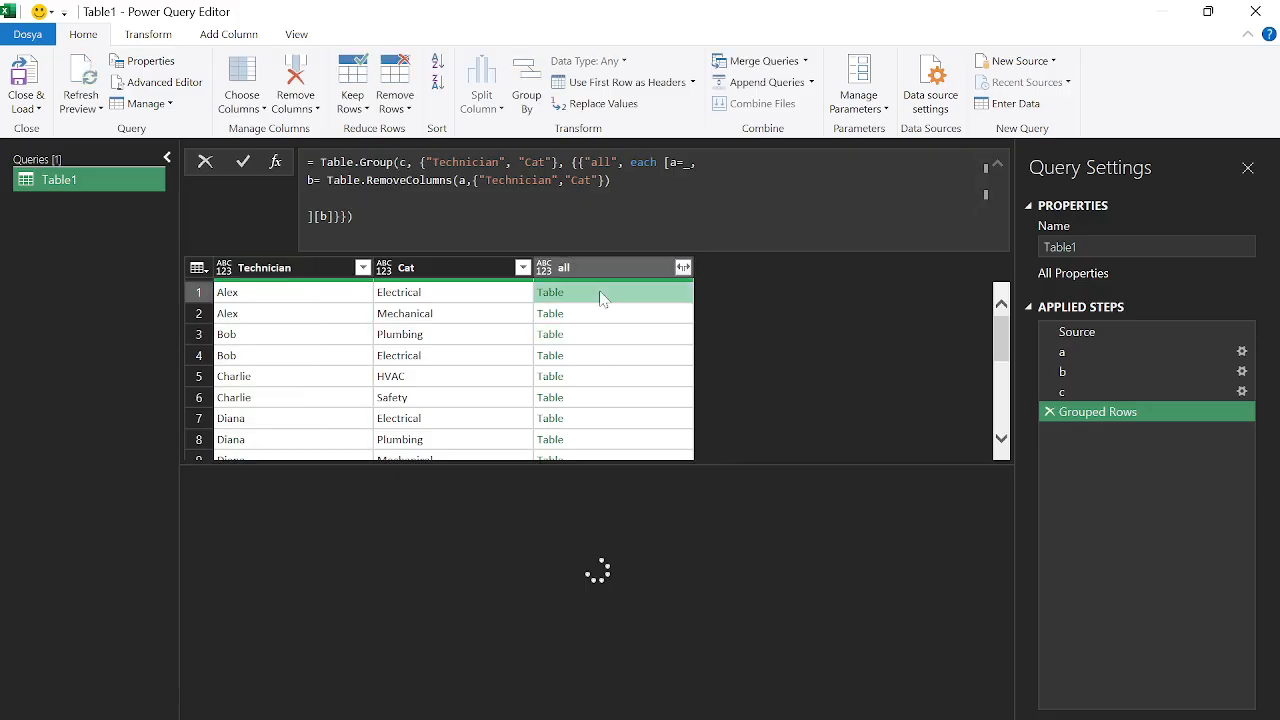
click(601, 313)
click(603, 334)
click(604, 396)
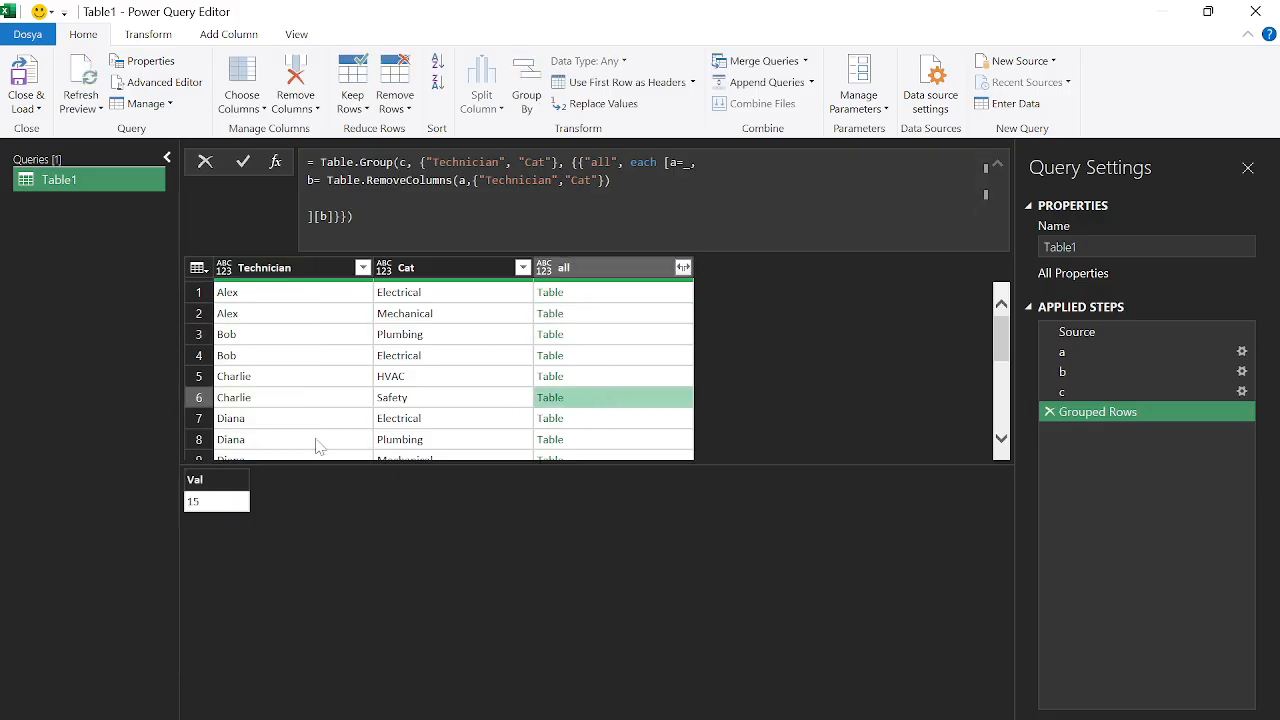
click(613, 296)
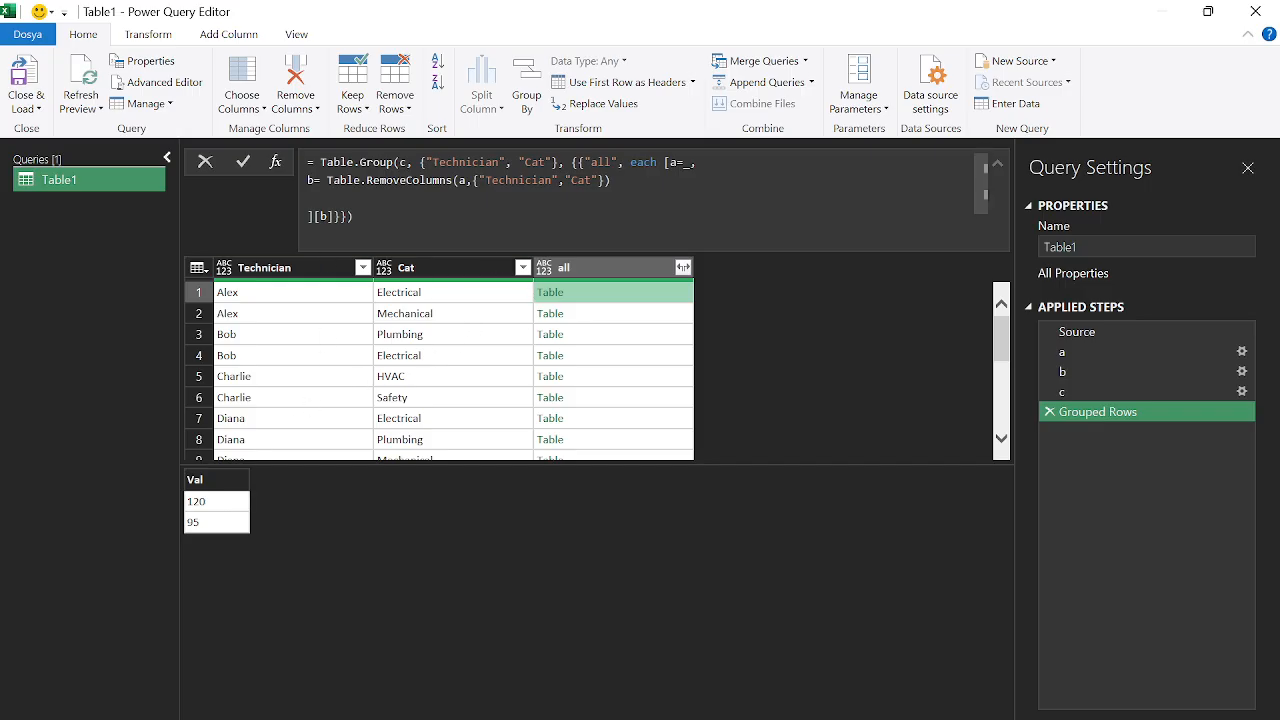
Try appending [all] to Table.RemoveColumns, then remove it after errors; first group shows 120 and 95
click(612, 181)
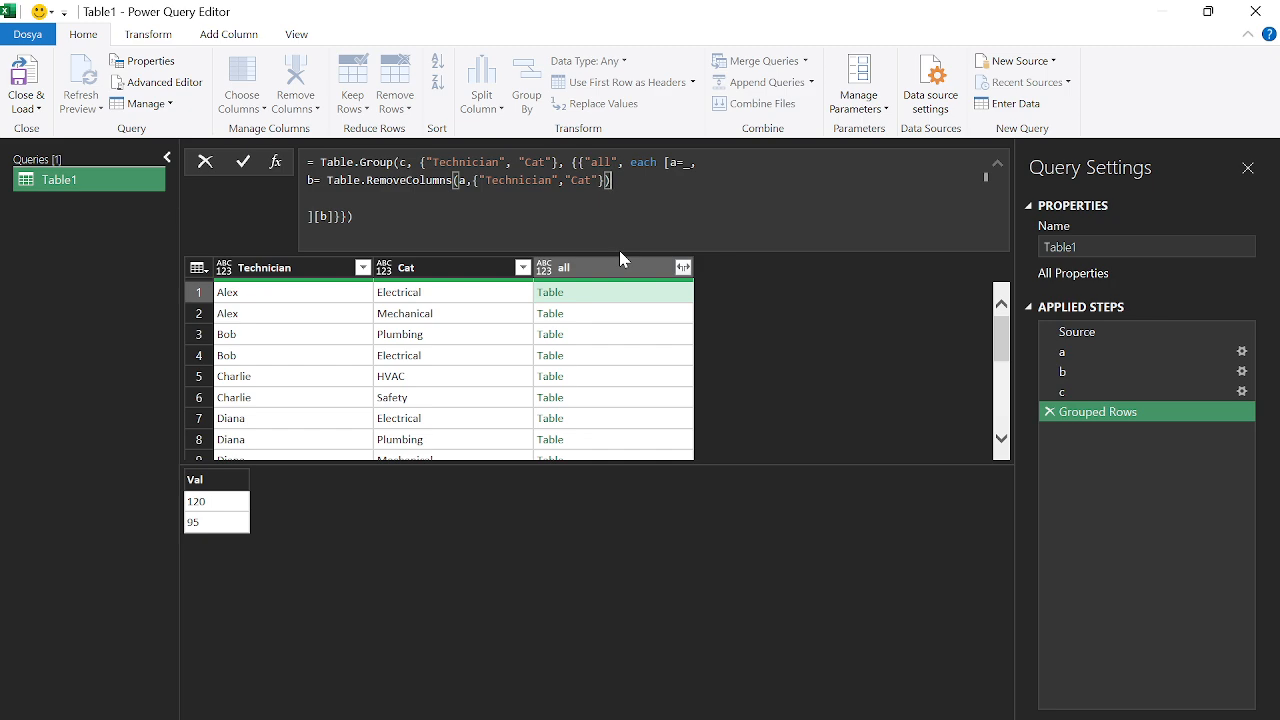
text([all)
key(Return)
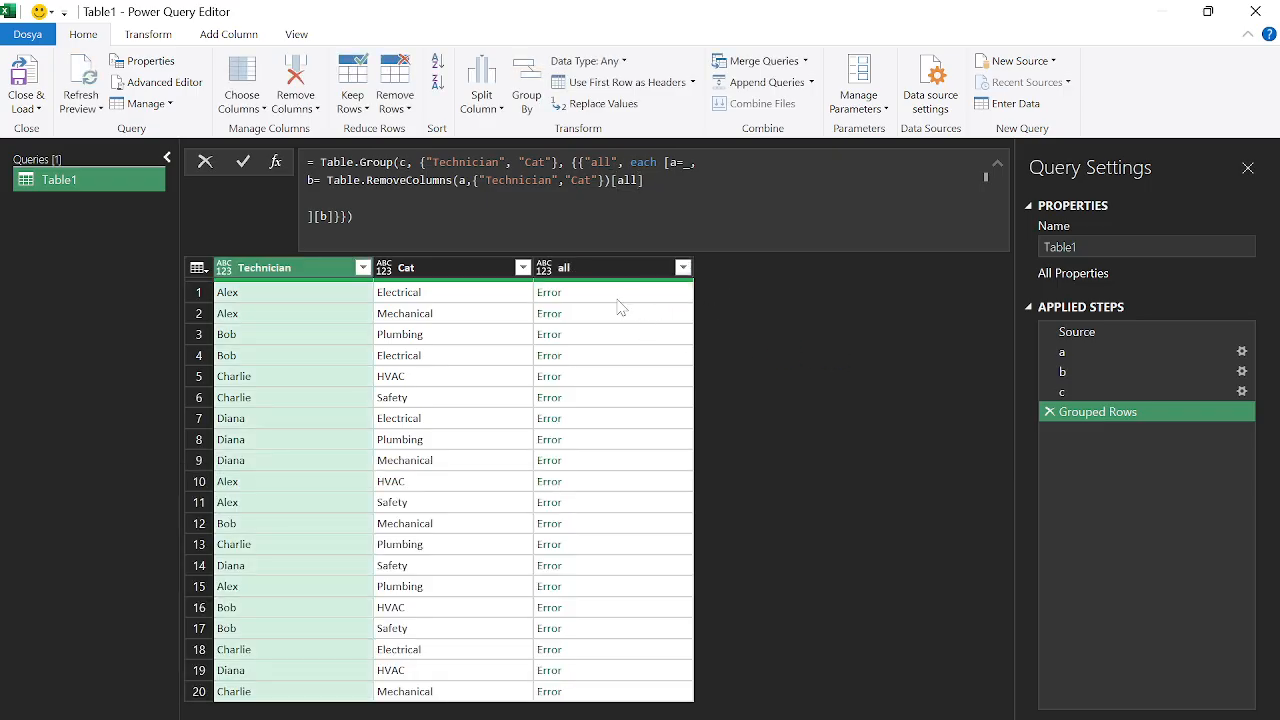
click(607, 315)
click(607, 336)
click(605, 356)
click(605, 379)
drag(611, 181, 645, 181)
key(BackSpace)
key(Return)
click(632, 318)
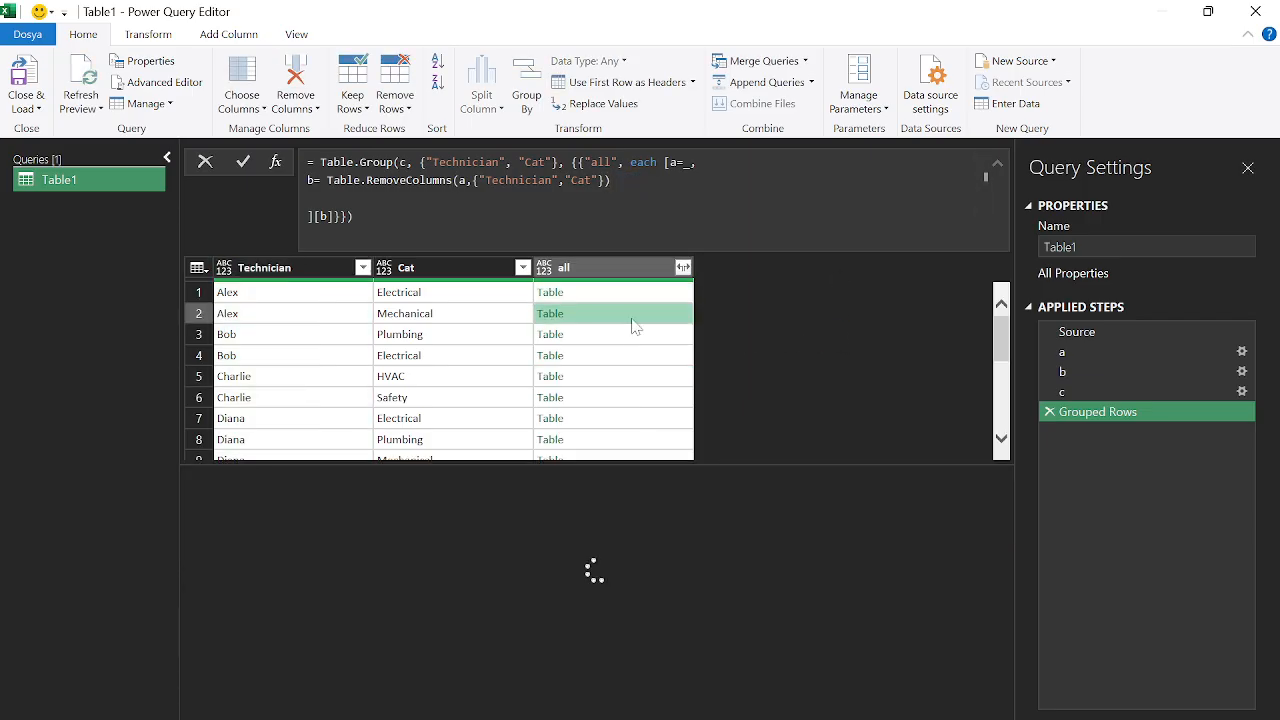
click(627, 372)
click(614, 293)
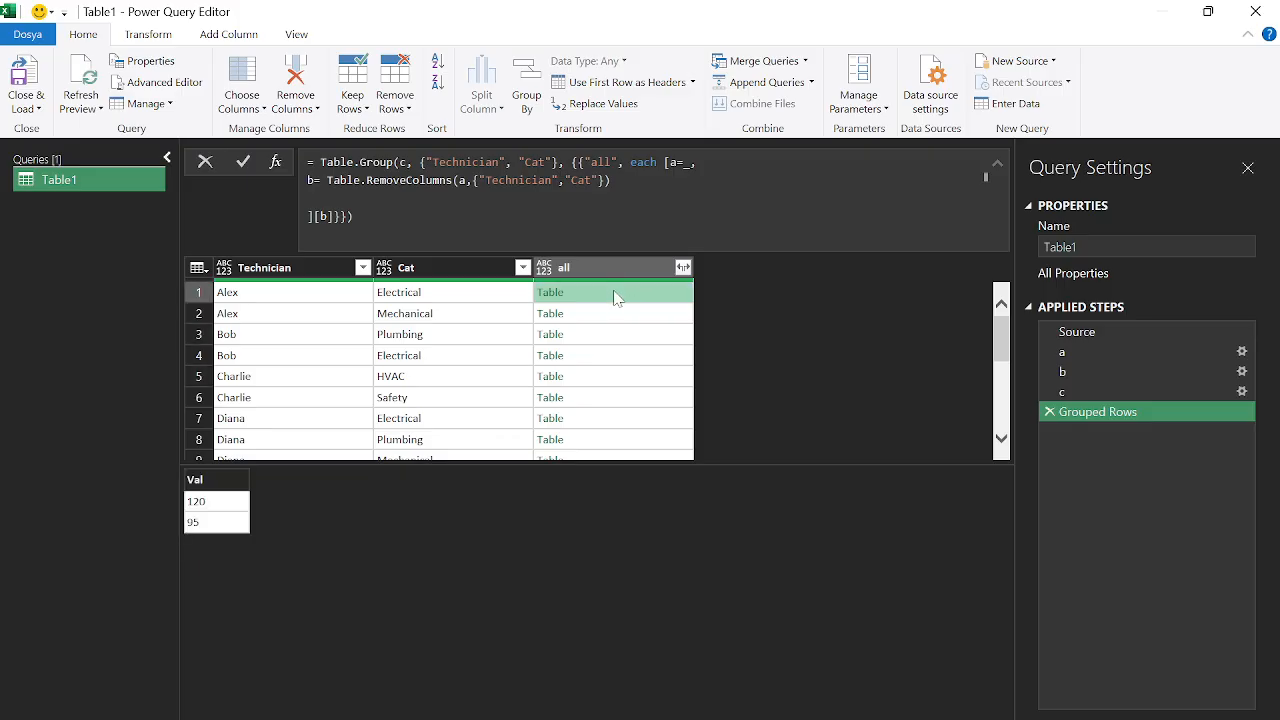
Append [Val] to the RemoveColumns call so each cell holds a list; Charlie's Safety shows 15
click(613, 181)
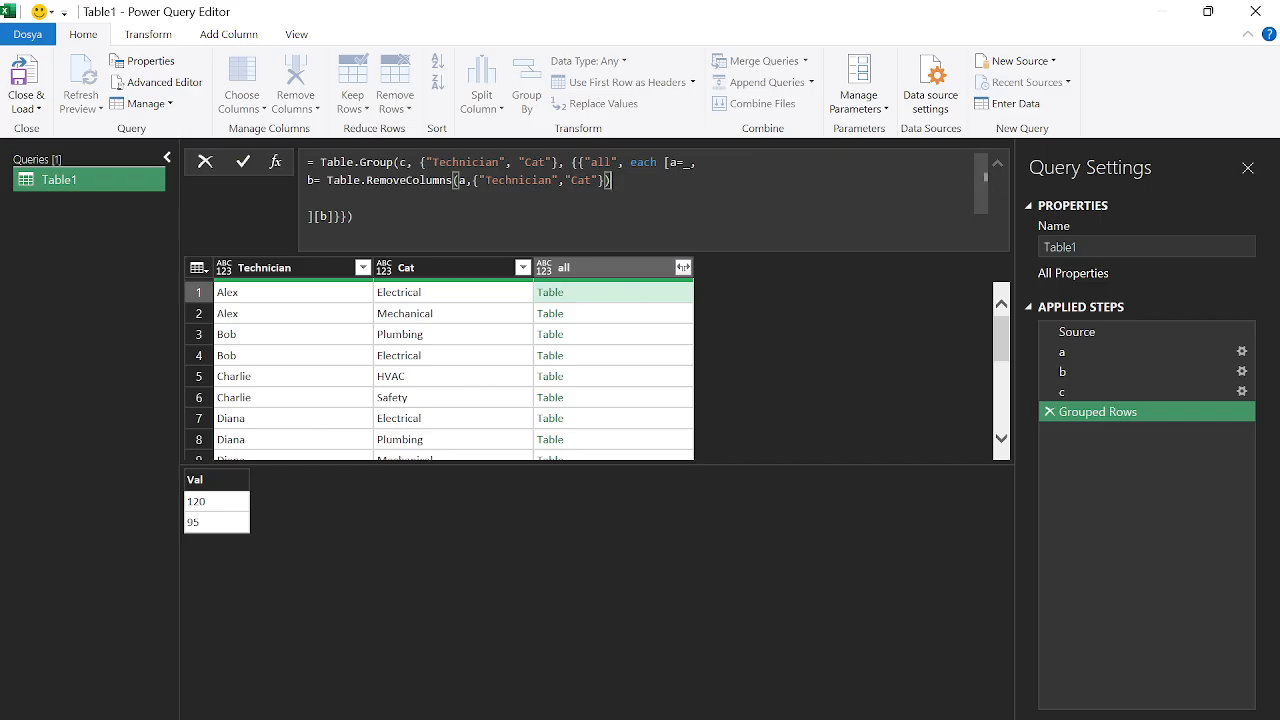
text([Val)
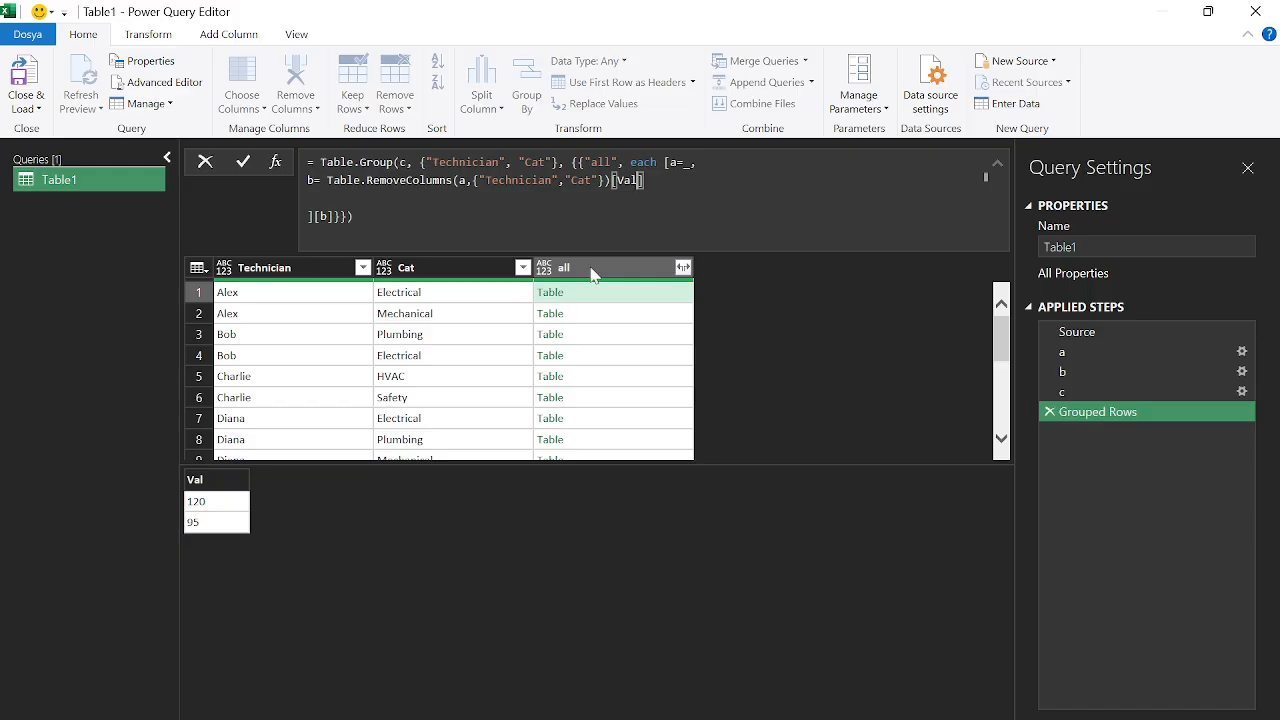
key(Return)
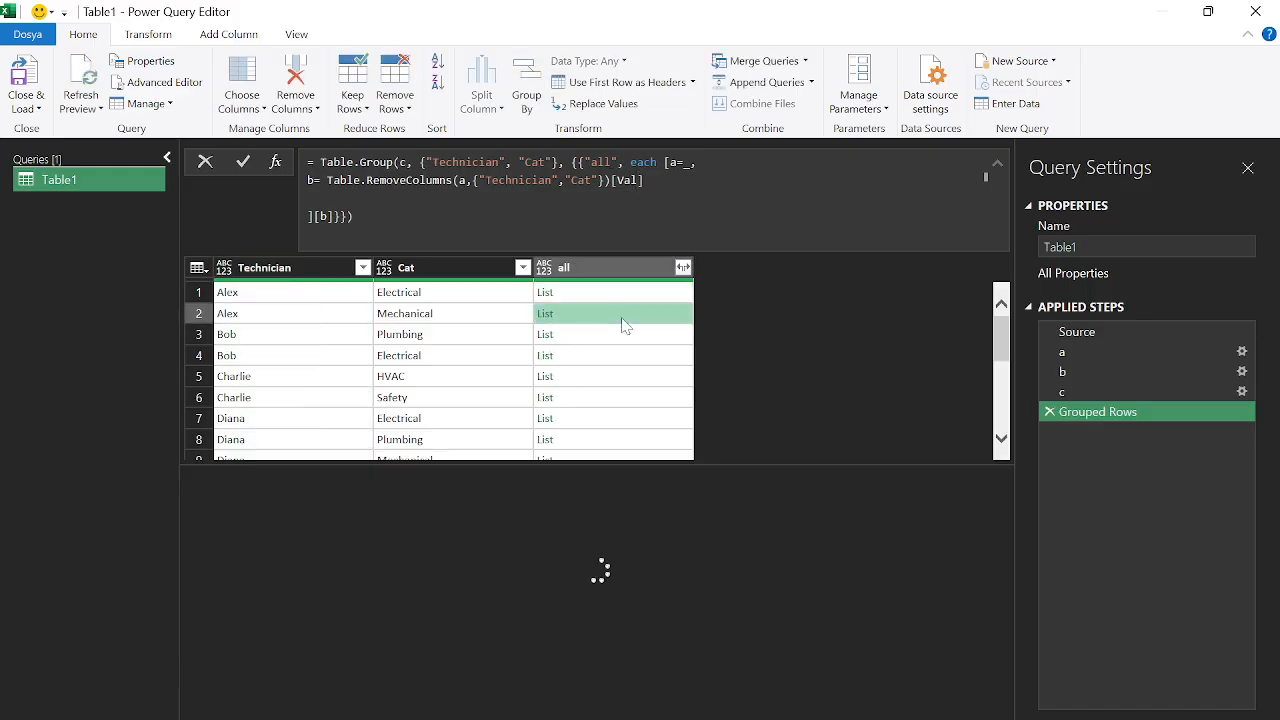
click(620, 396)
click(327, 180)
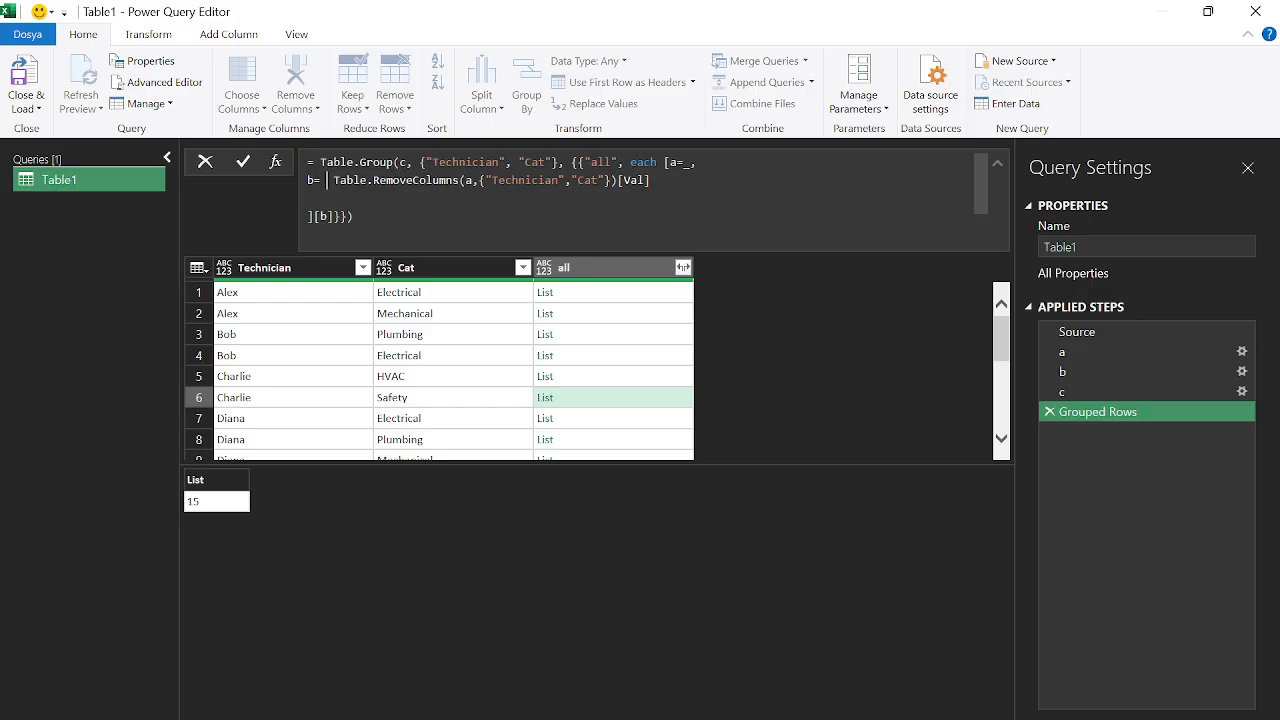
Try wrapping the Val list in List.Sum, then remove it after it errors
text(list)
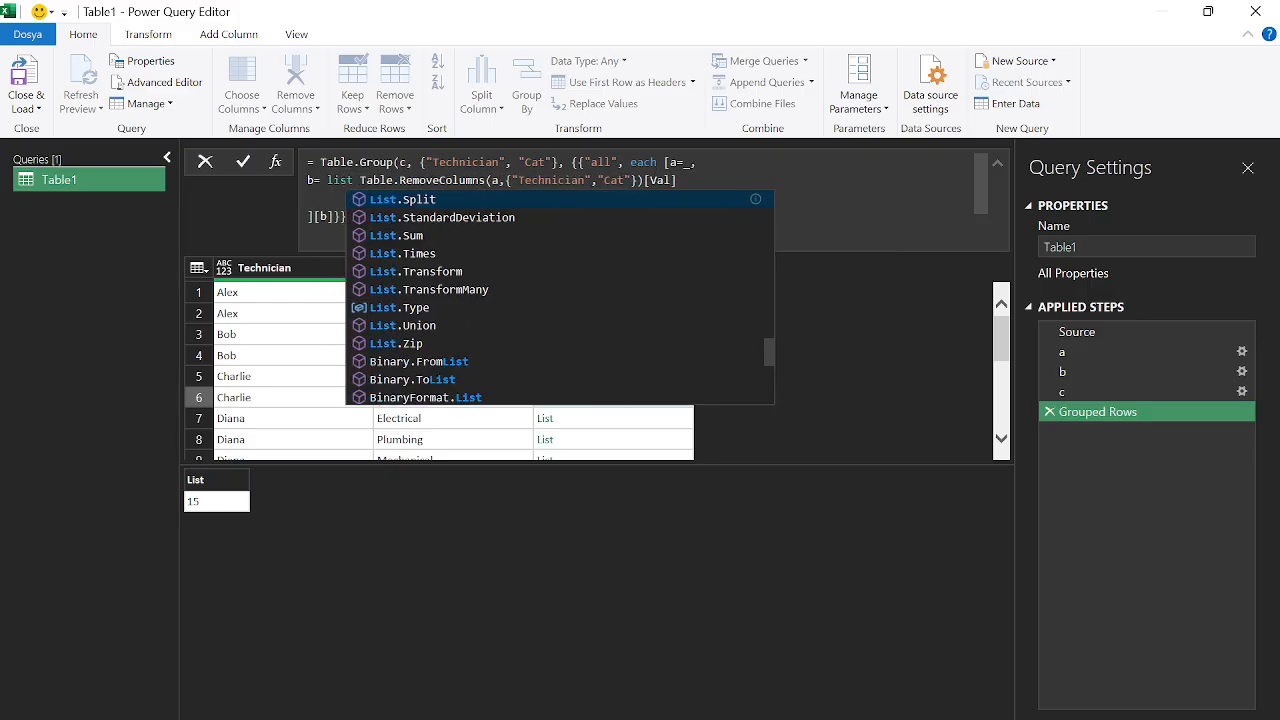
text(sum)
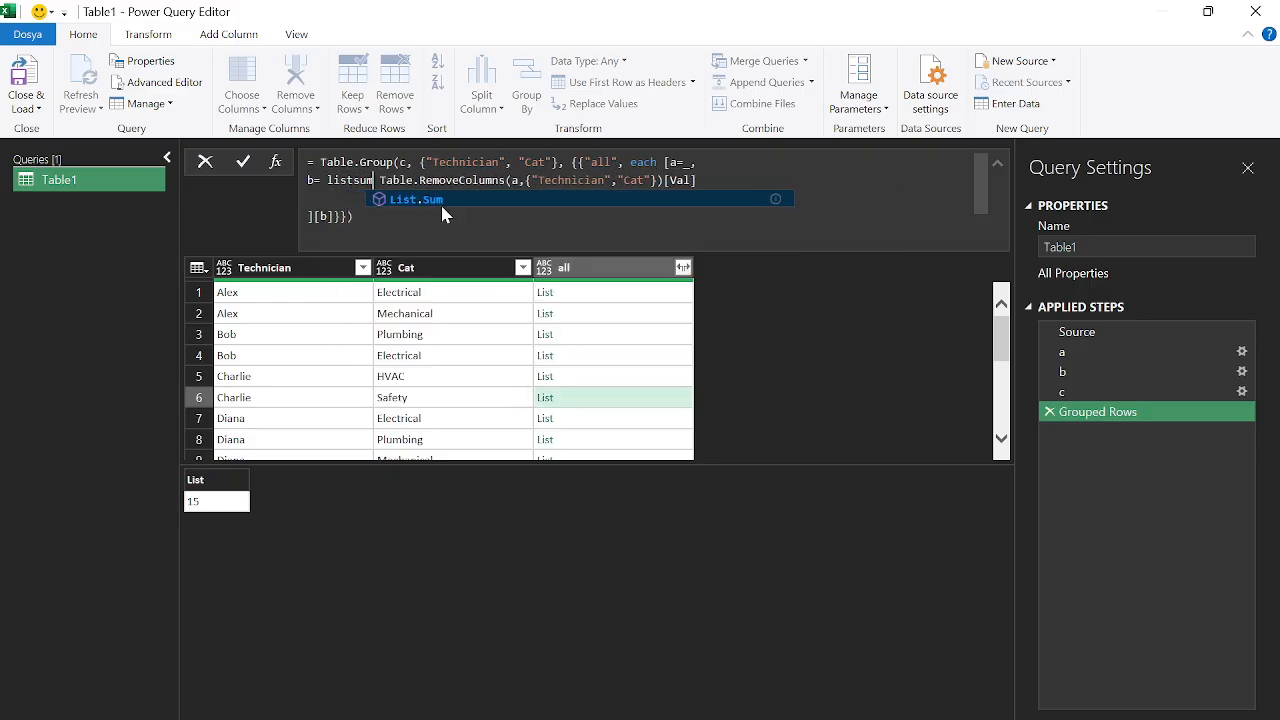
click(453, 205)
text(()
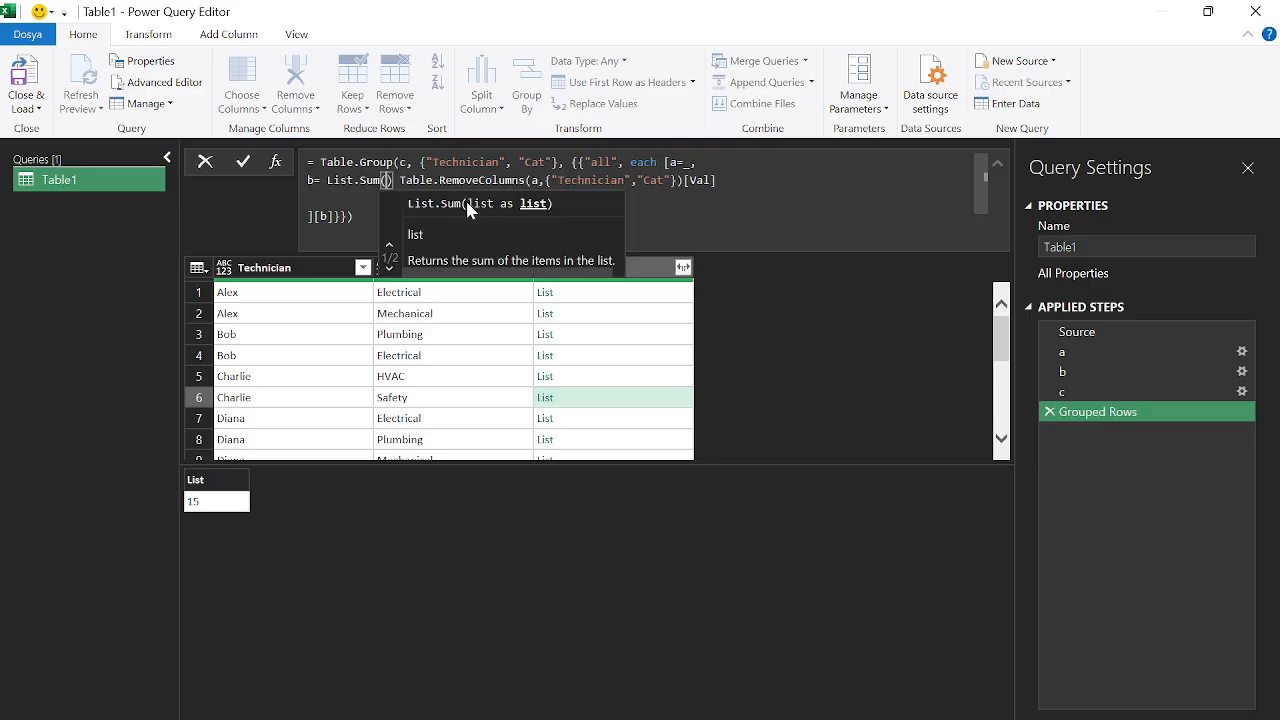
click(399, 181)
key(BackSpace)
key(BackSpace)
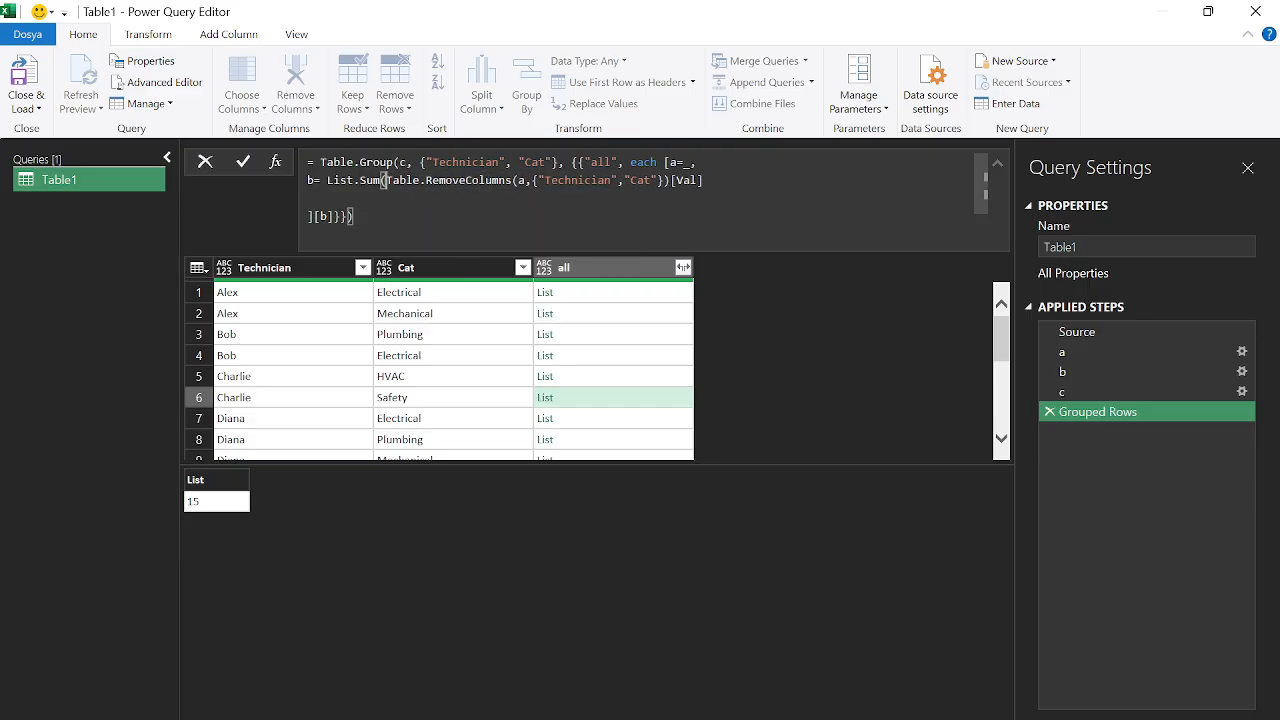
click(704, 181)
text())
key(Return)
click(615, 293)
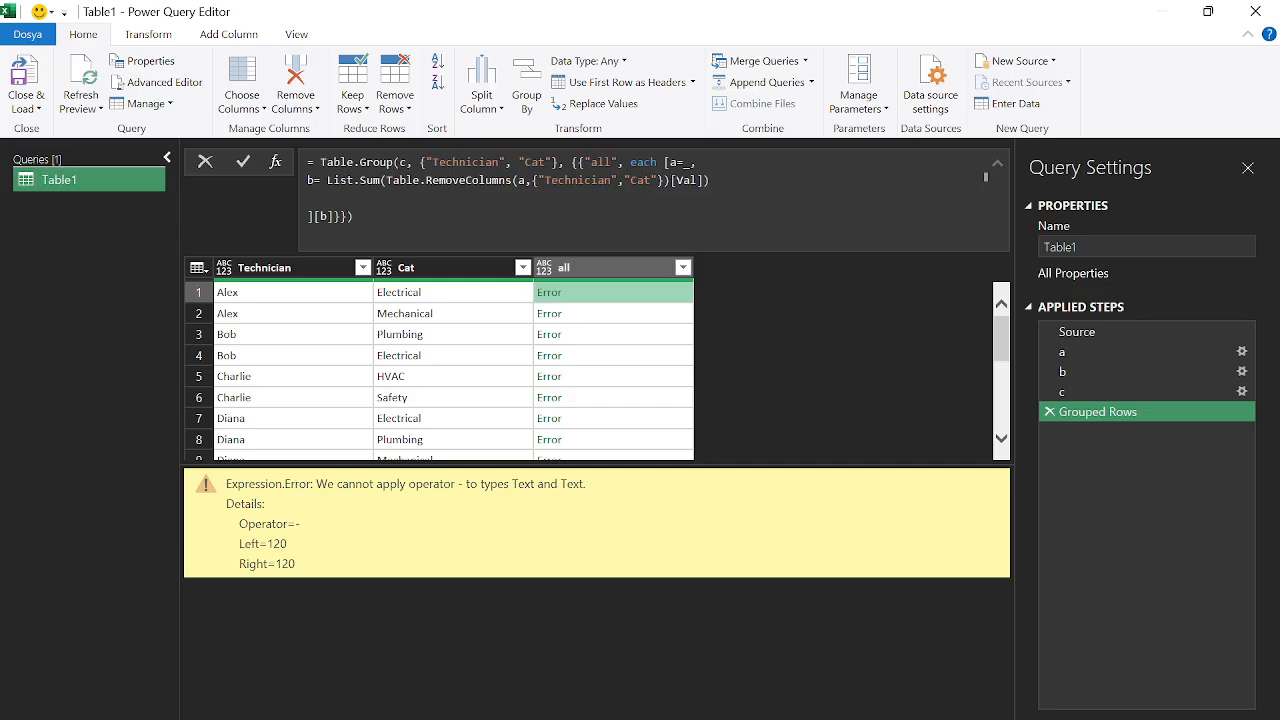
drag(383, 180, 326, 180)
key(Delete)
key(Delete)
key(End)
key(BackSpace)
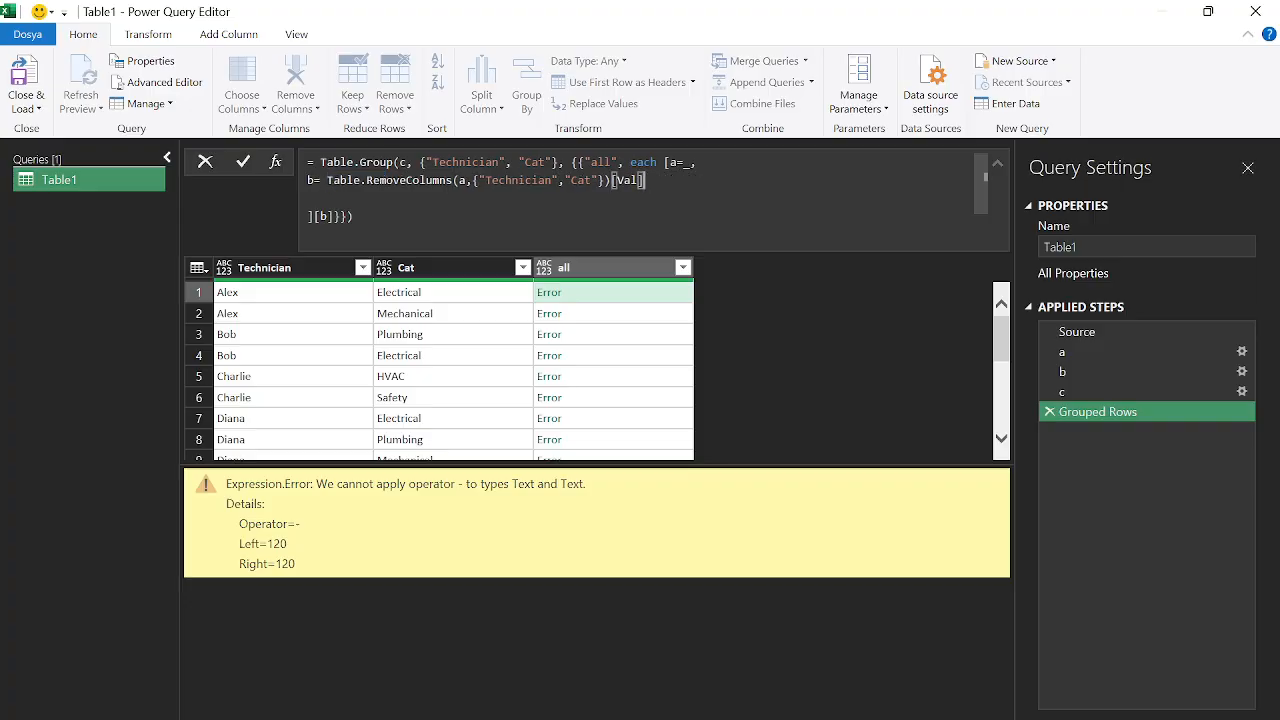
key(Return)
click(606, 296)
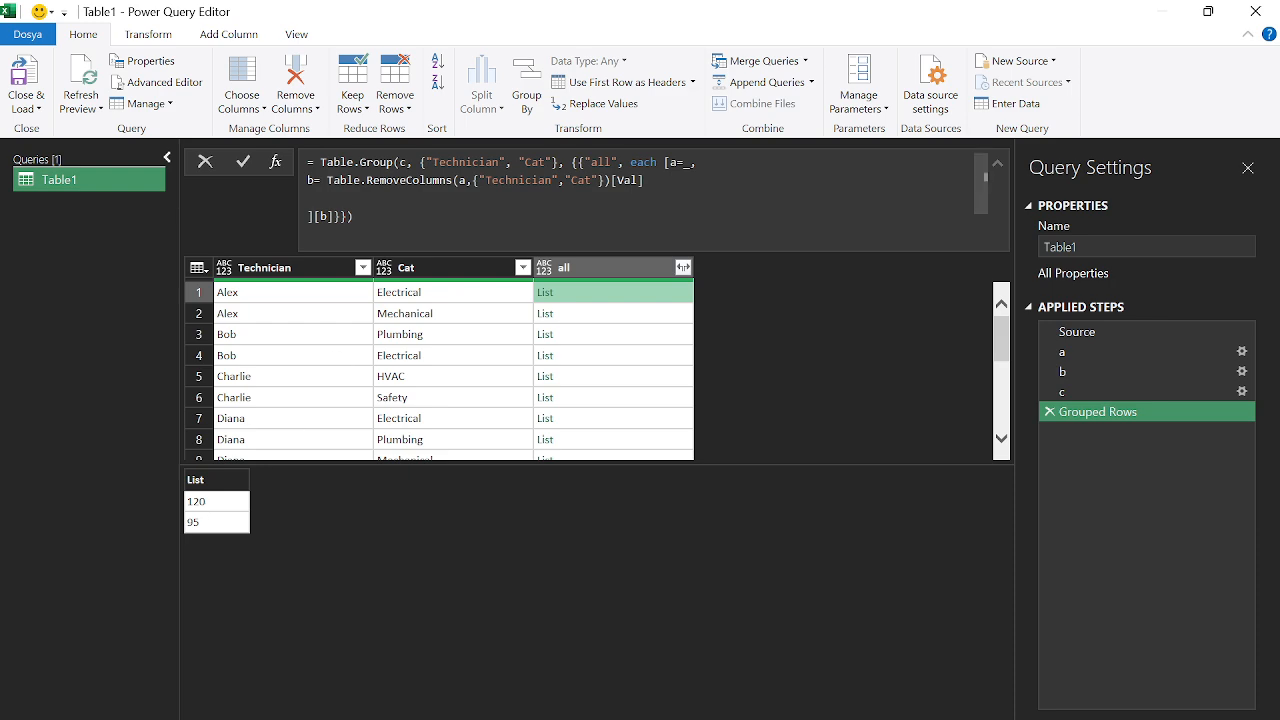
Wrap field b in List.Transform with each Number.From(_) and apply the formula
click(645, 181)
click(320, 181)
text(lis)
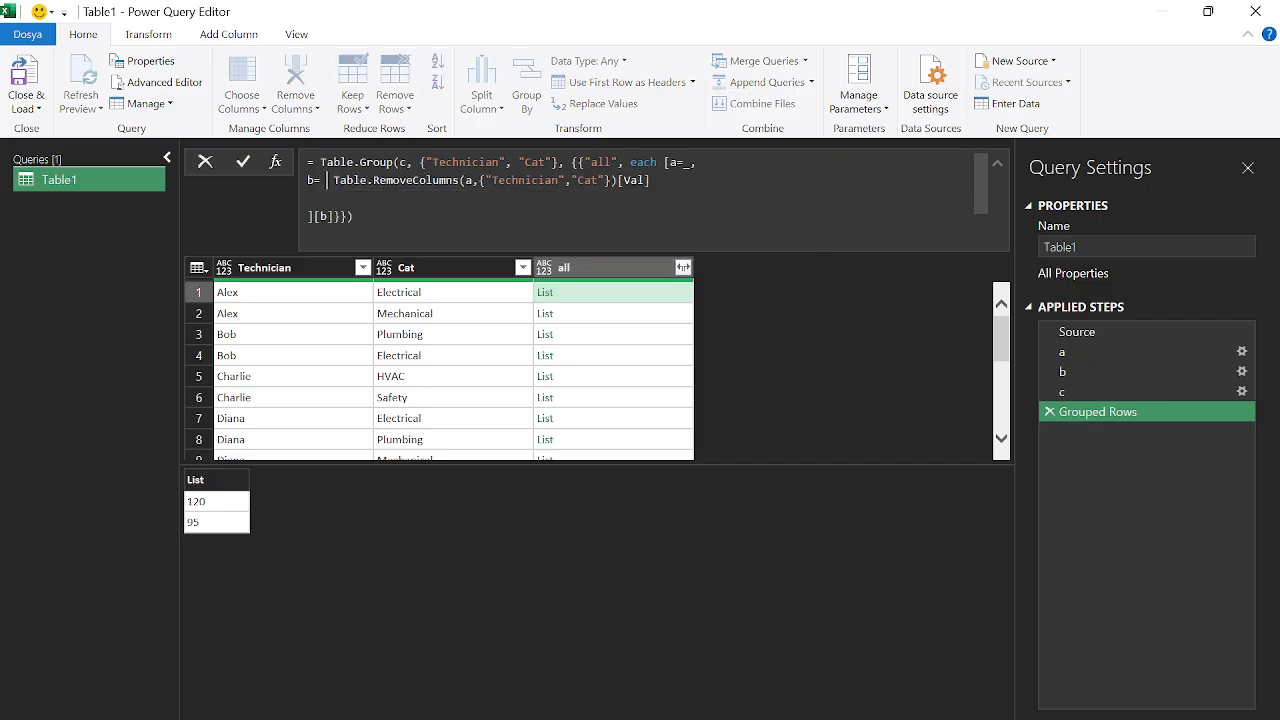
text(ttr)
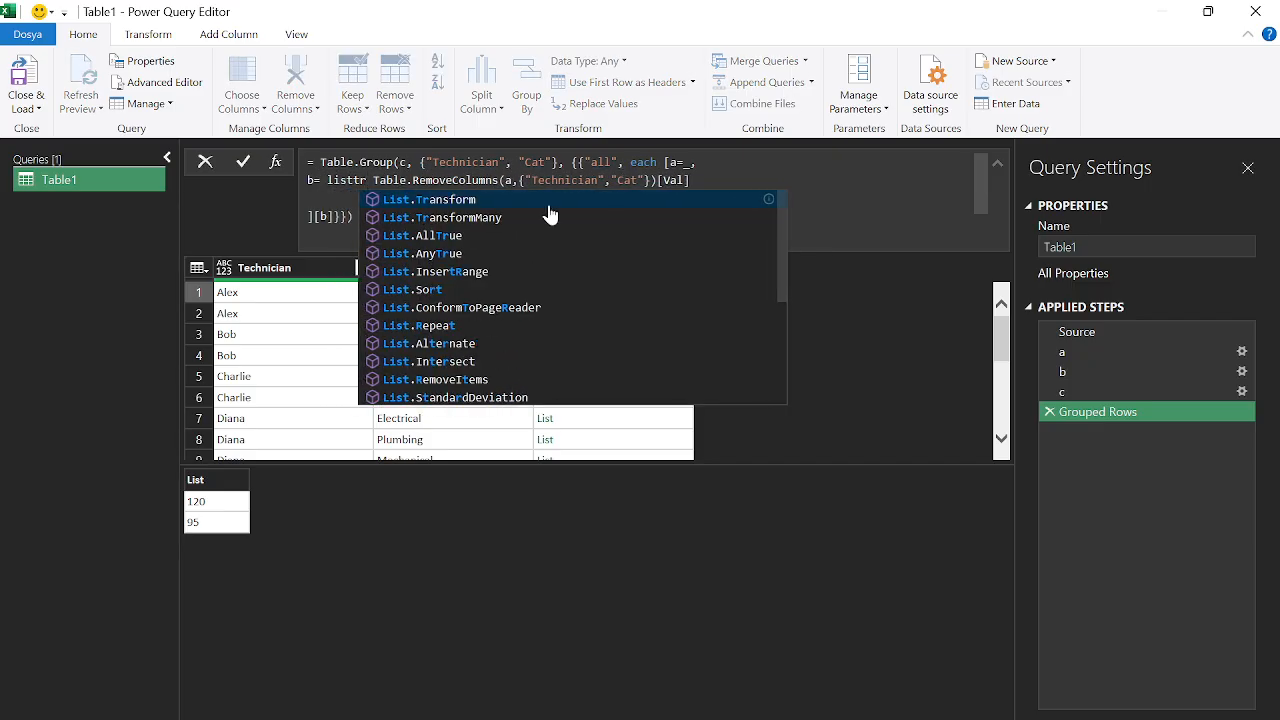
key(Tab)
text(()
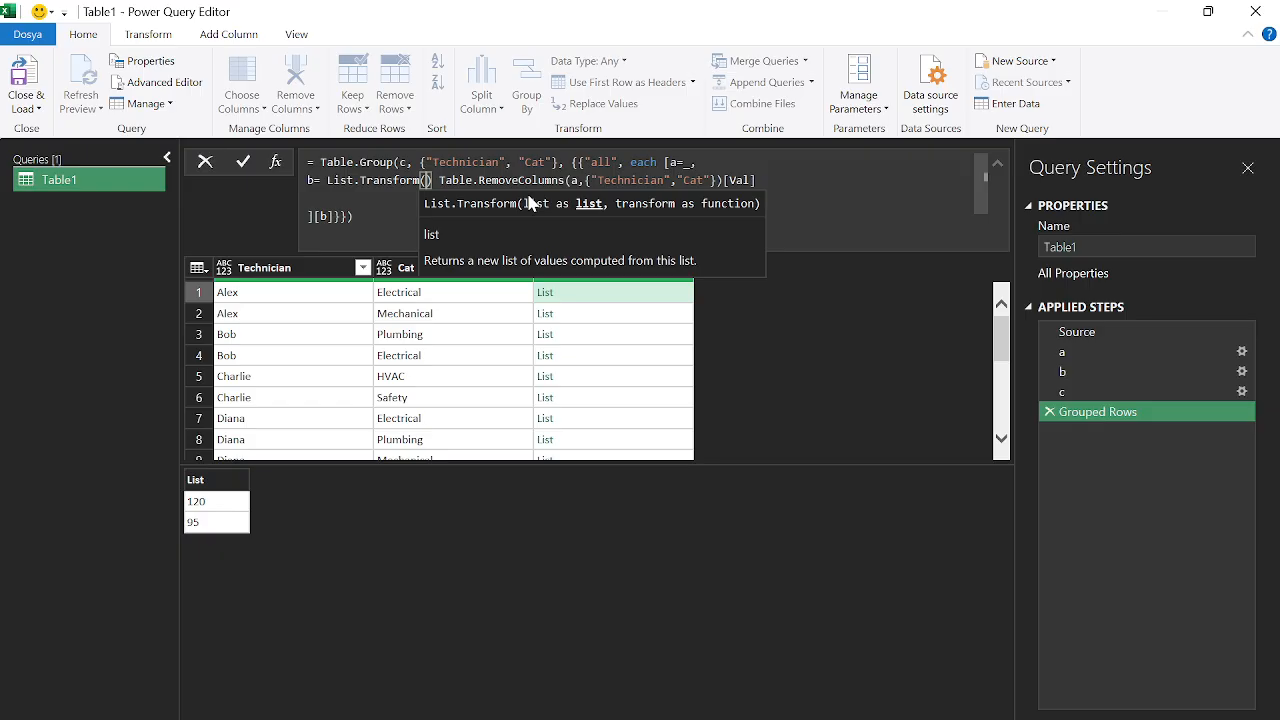
click(438, 181)
key(BackSpace)
key(BackSpace)
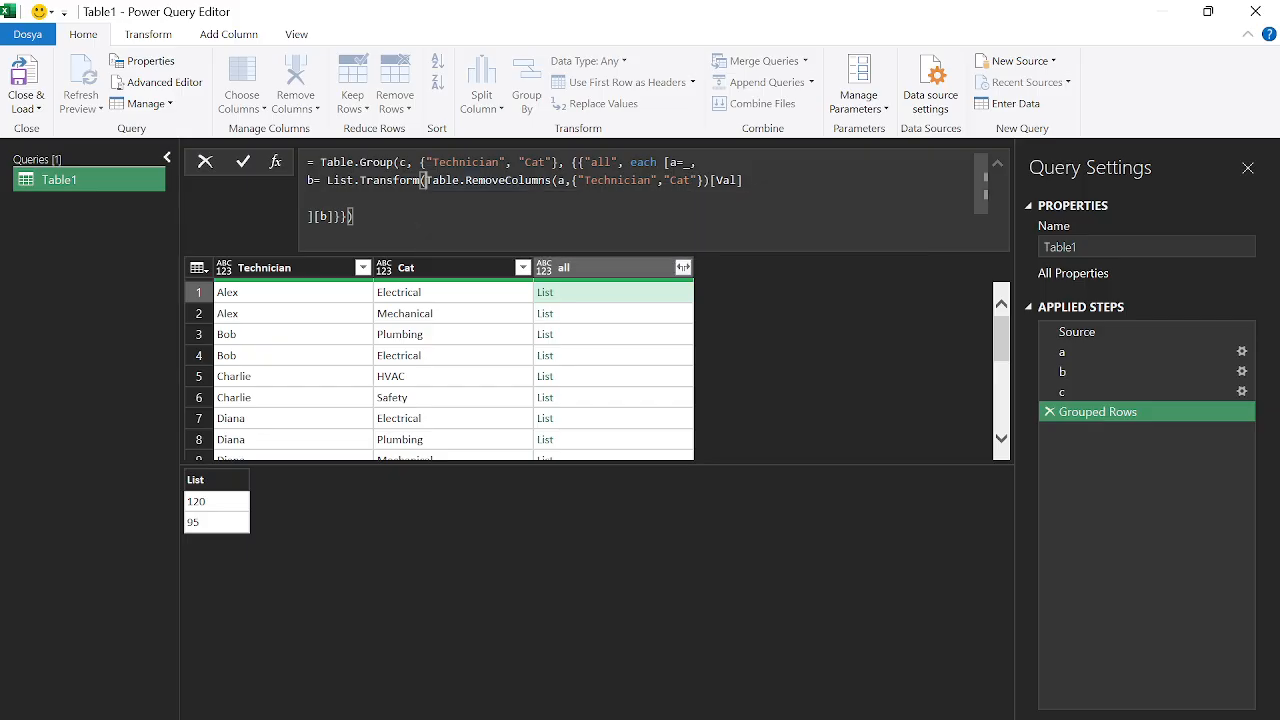
click(745, 181)
text(, )
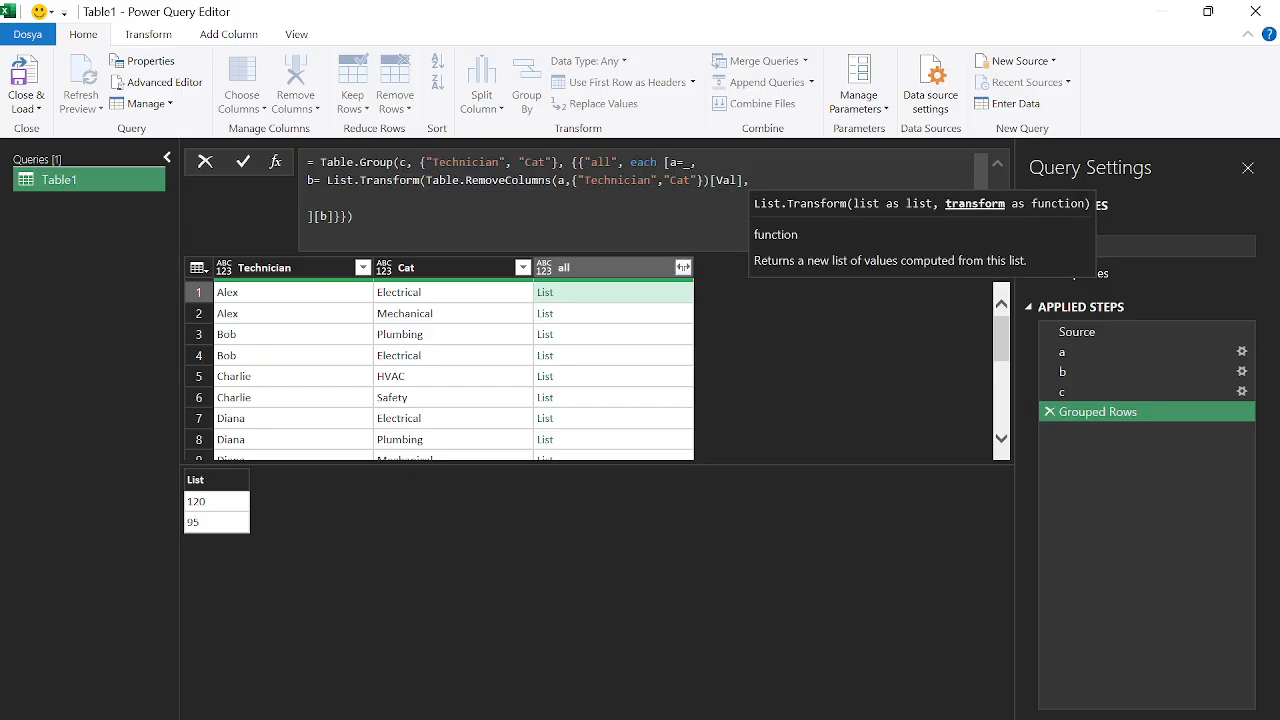
text(each )
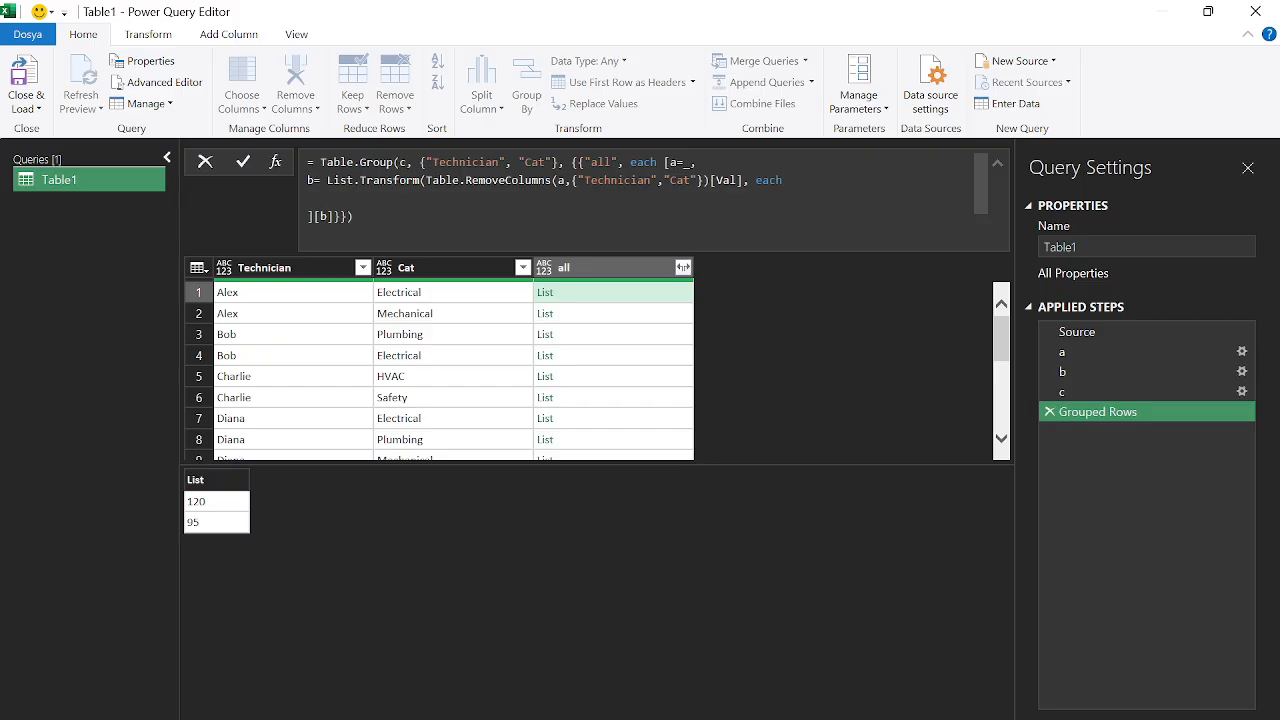
text(number)
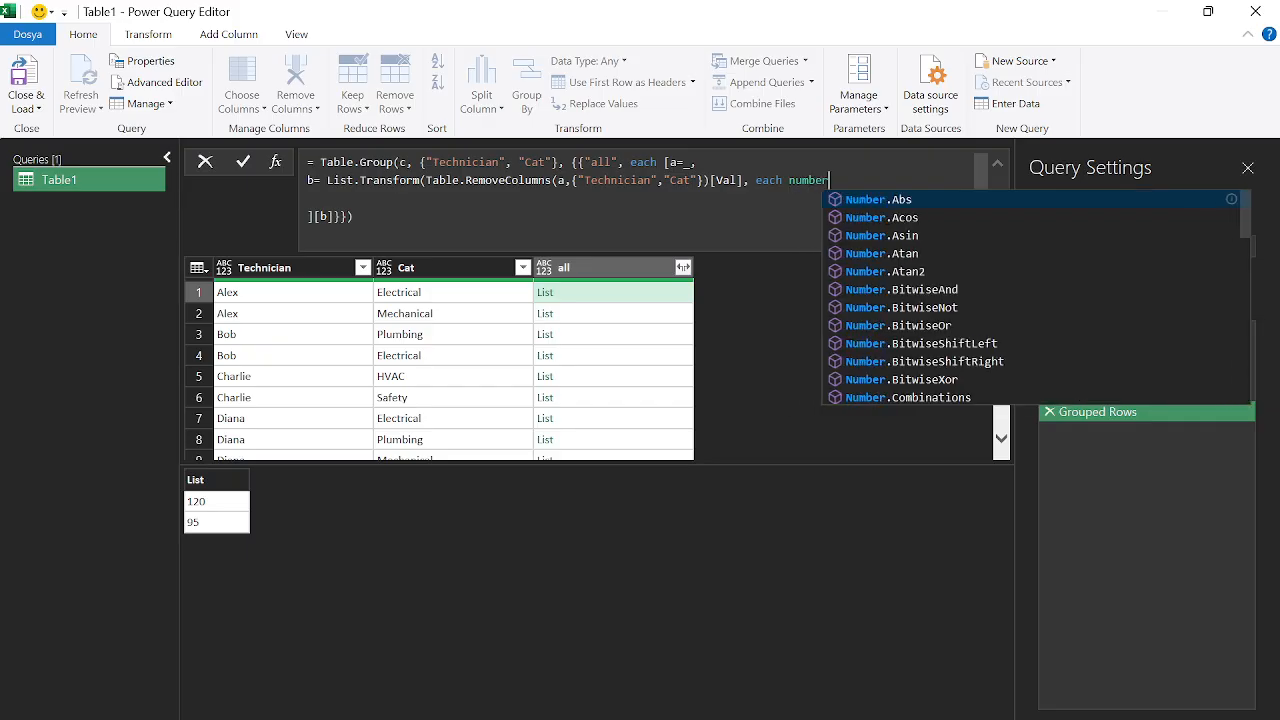
text(.from)
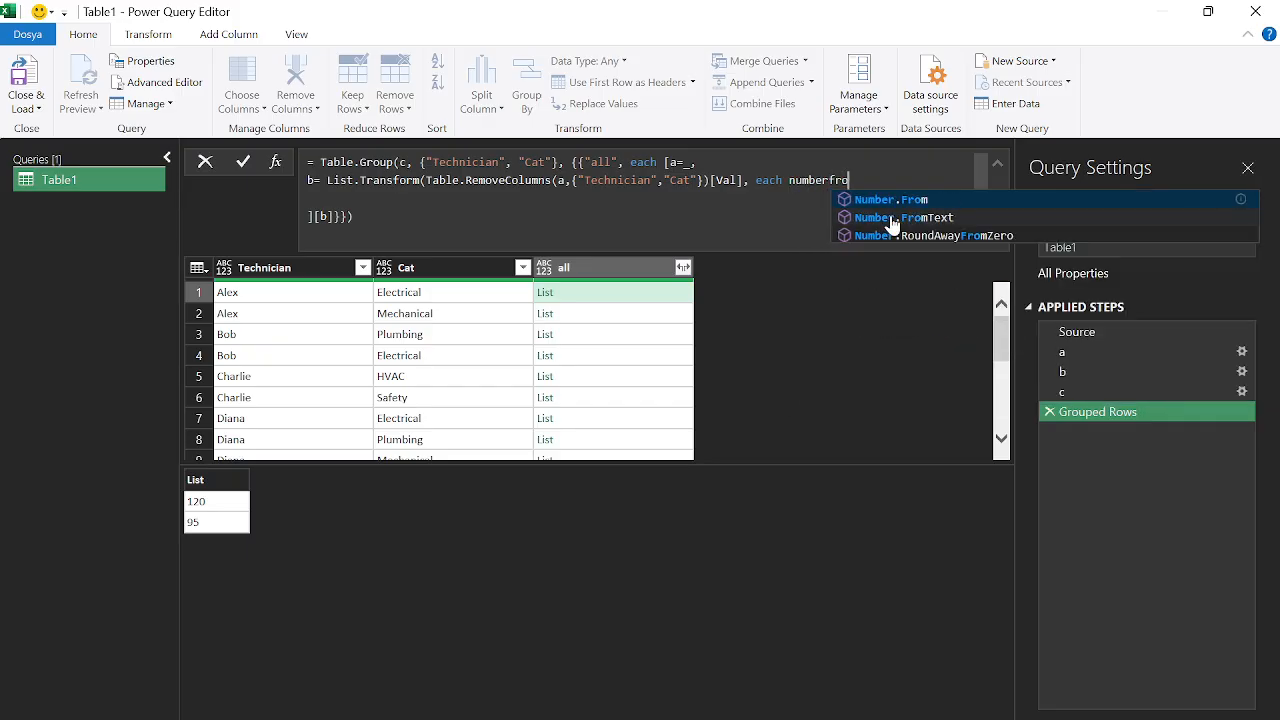
click(906, 204)
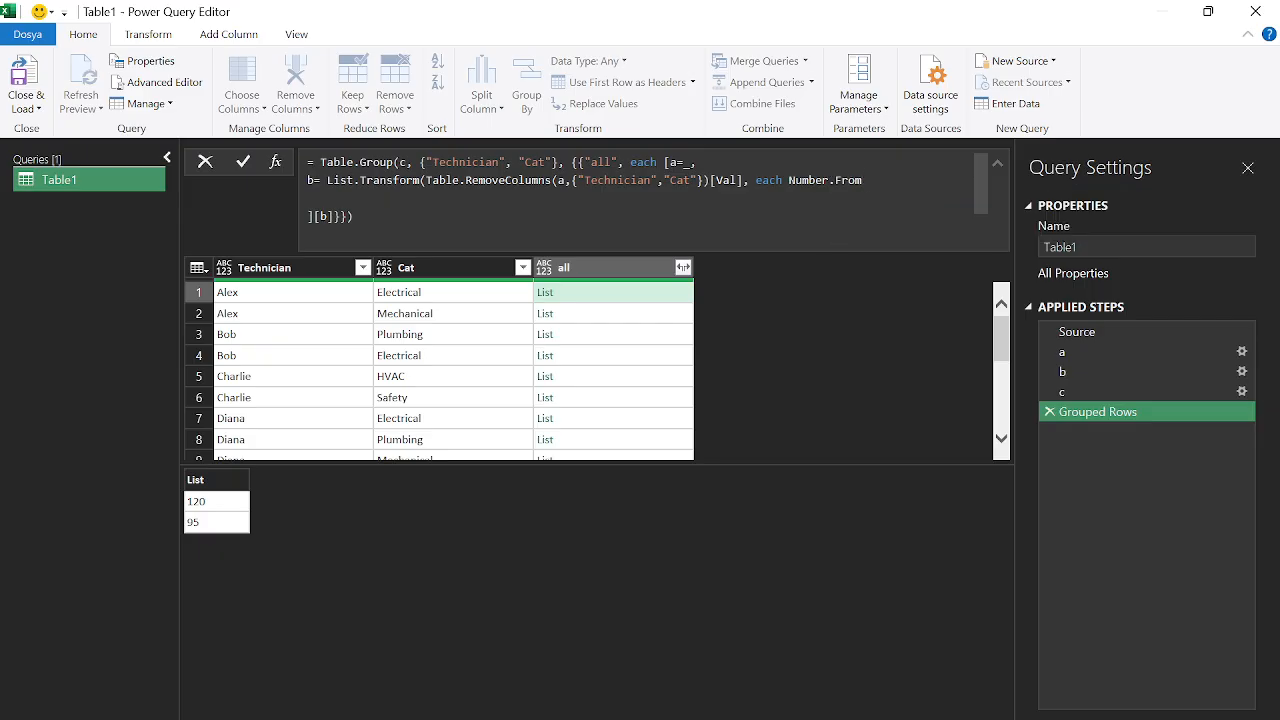
text((_)
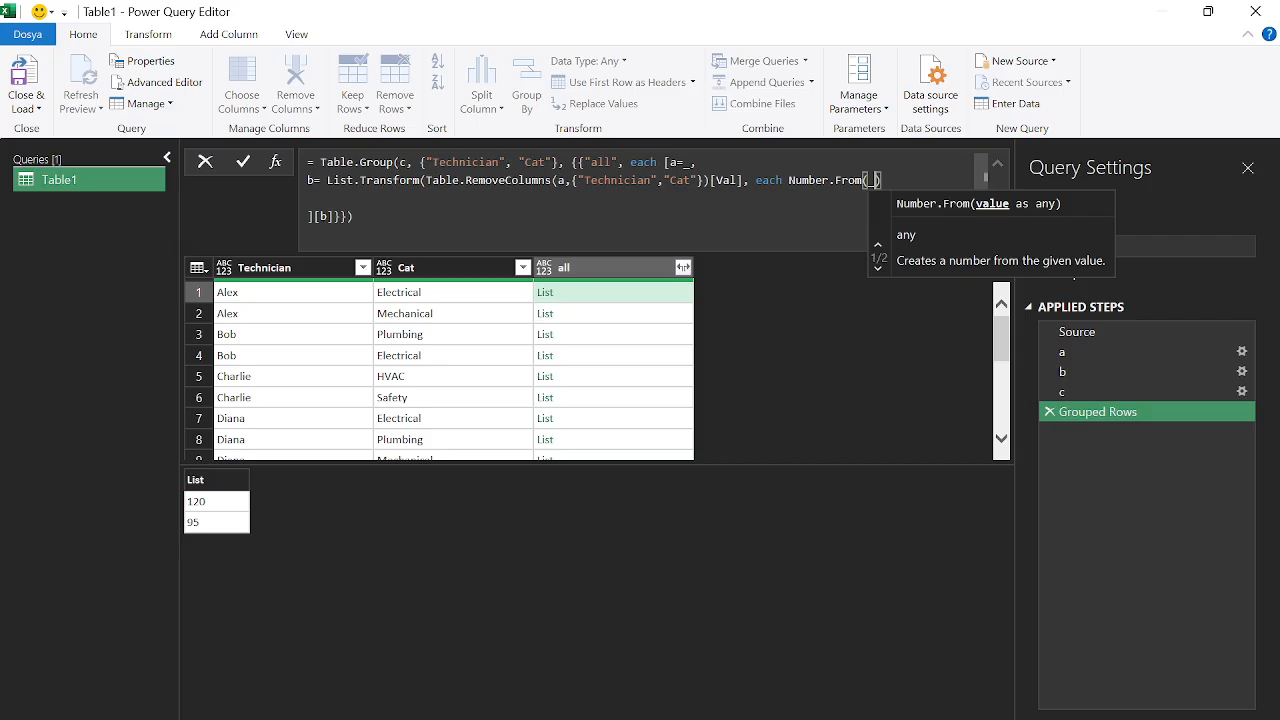
text()))
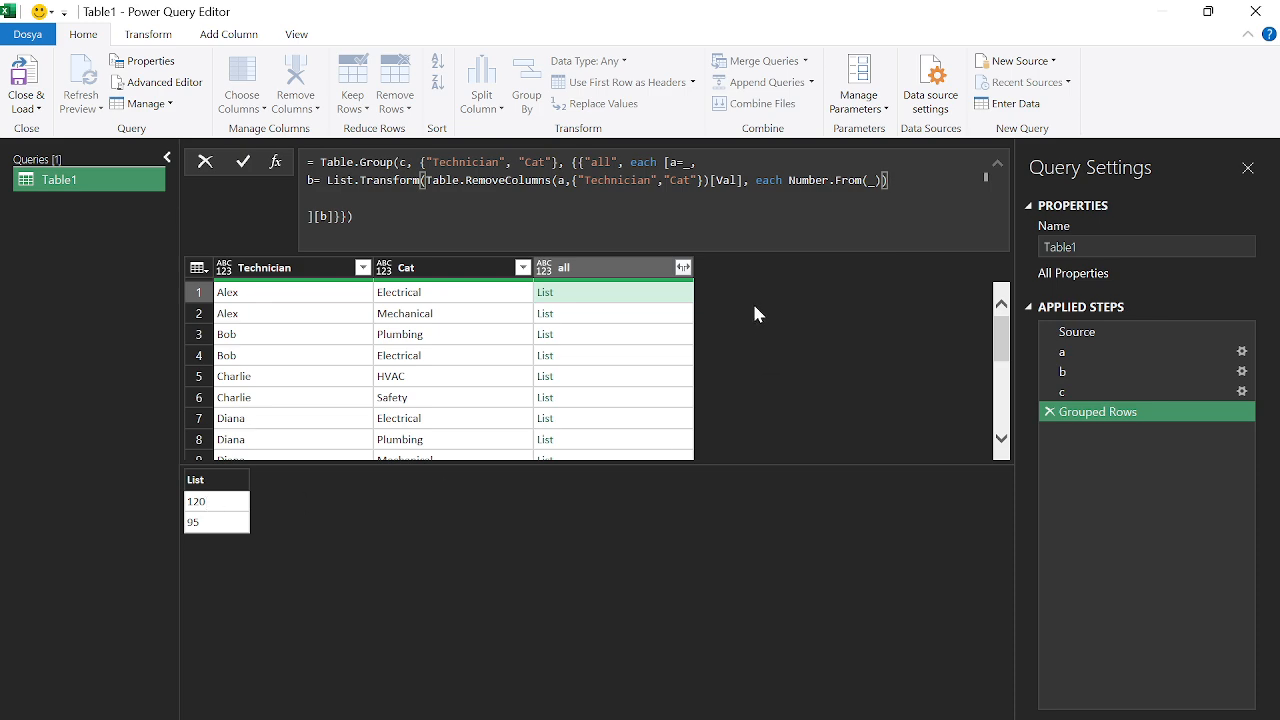
key(Return)
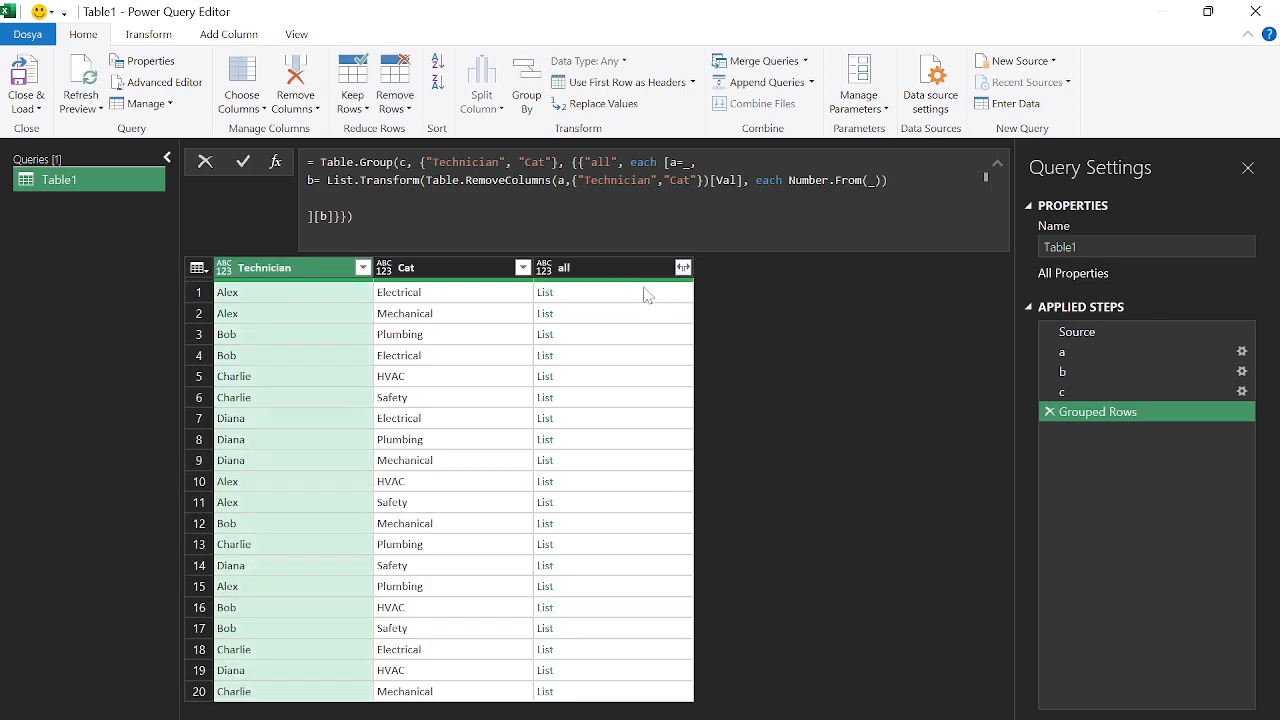
Preview the values lists held in the grouped rows' all cells
click(576, 315)
click(577, 336)
click(580, 357)
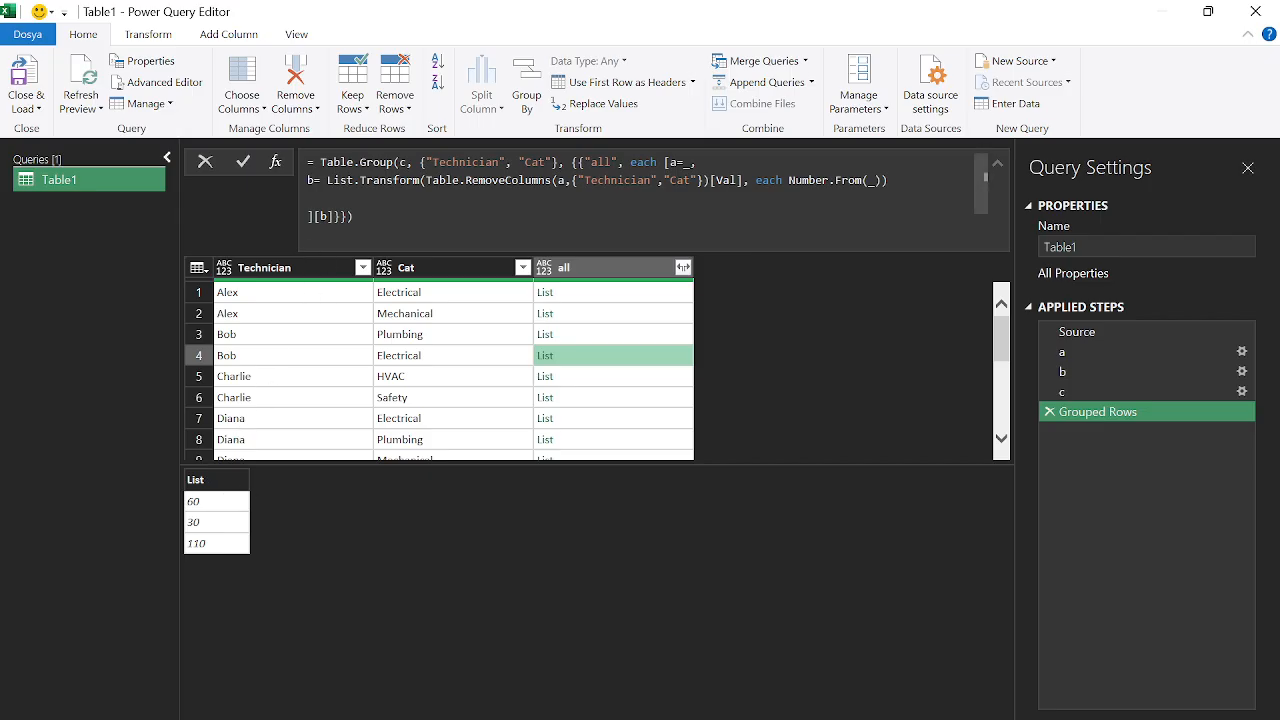
Wrap field b's List.Transform in List.Sum so each cell totals, e.g. Alex Electrical 215
click(321, 181)
text(list)
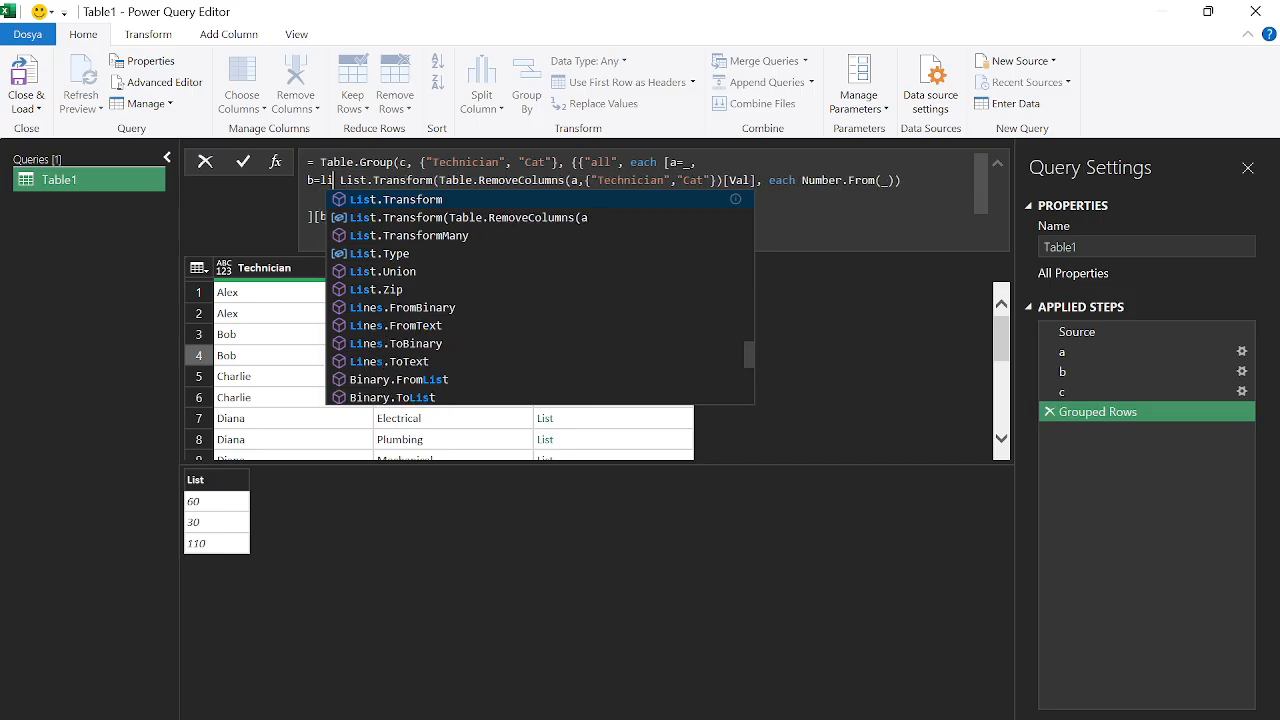
text(sim)
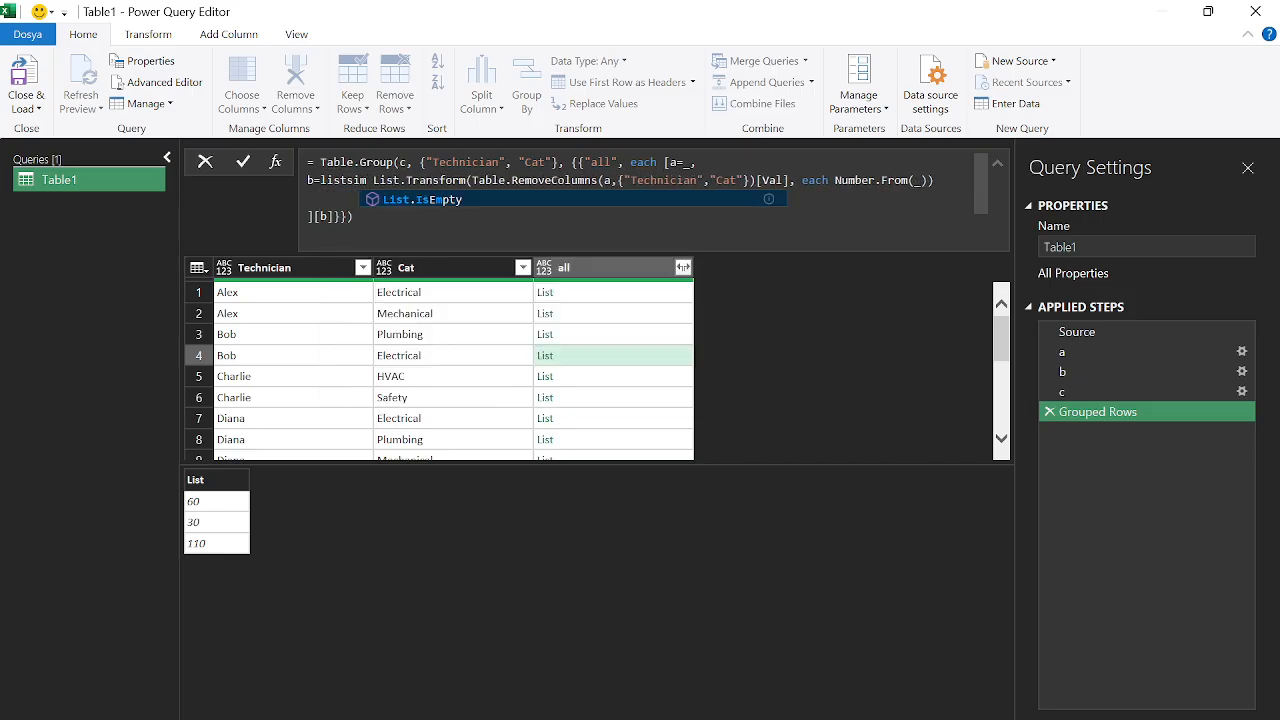
key(BackSpace)
key(BackSpace)
text(um)
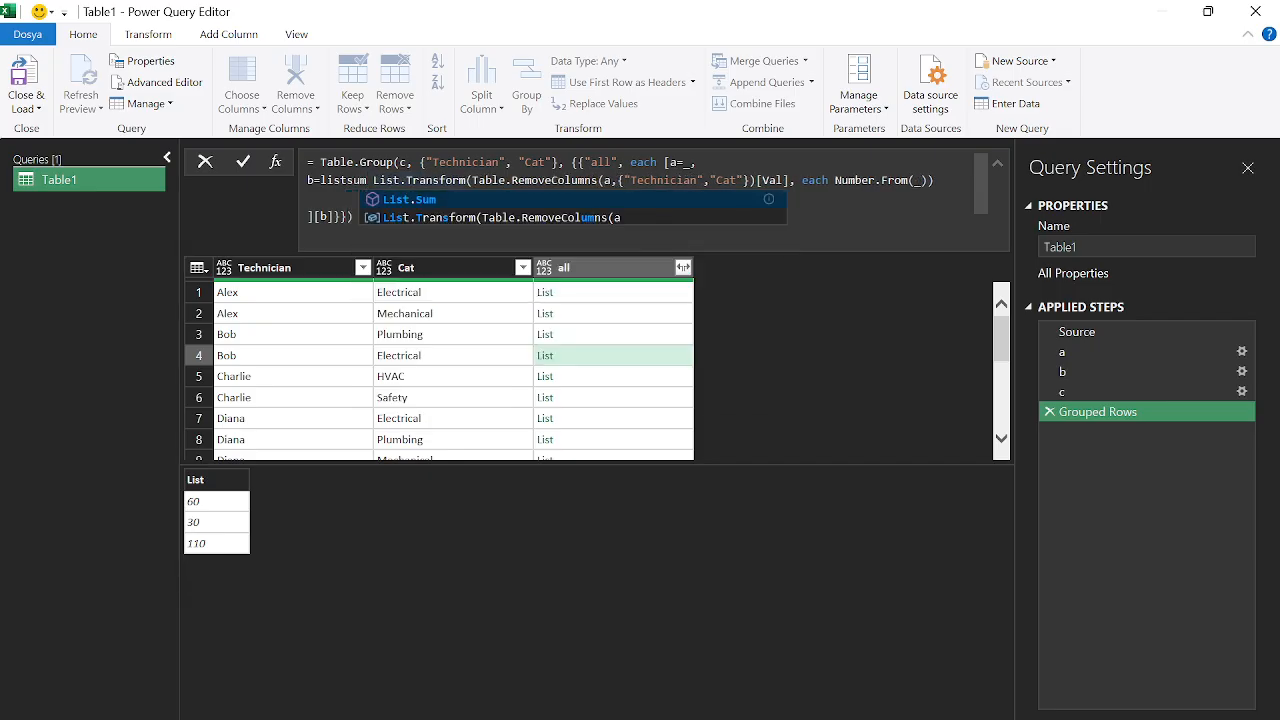
key(Tab)
key(BackSpace)
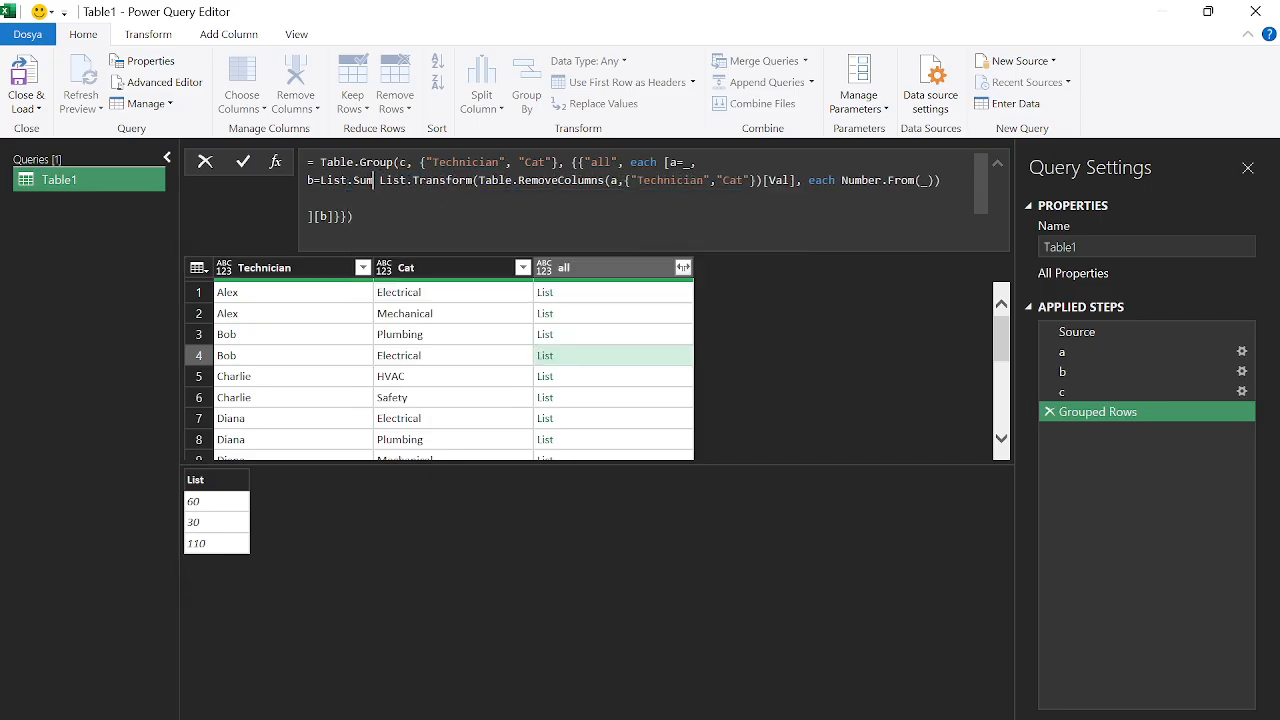
text(()
key(Escape)
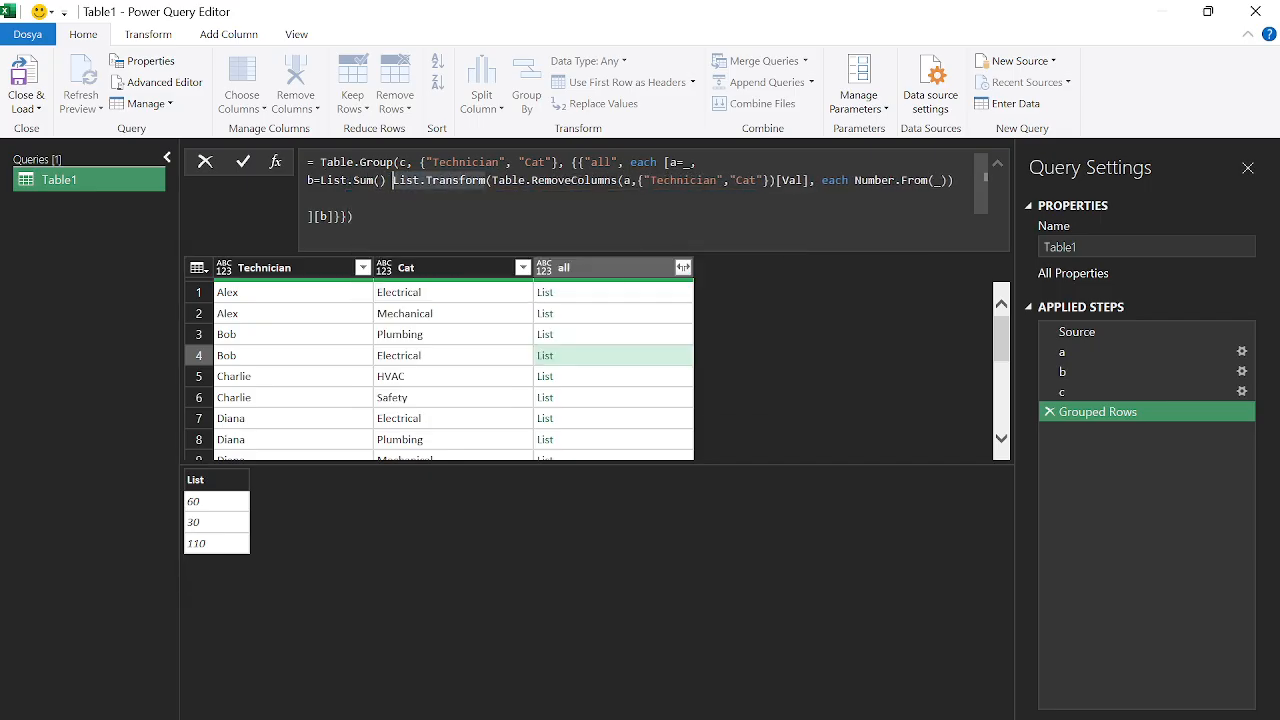
key(Delete)
key(Delete)
key(End)
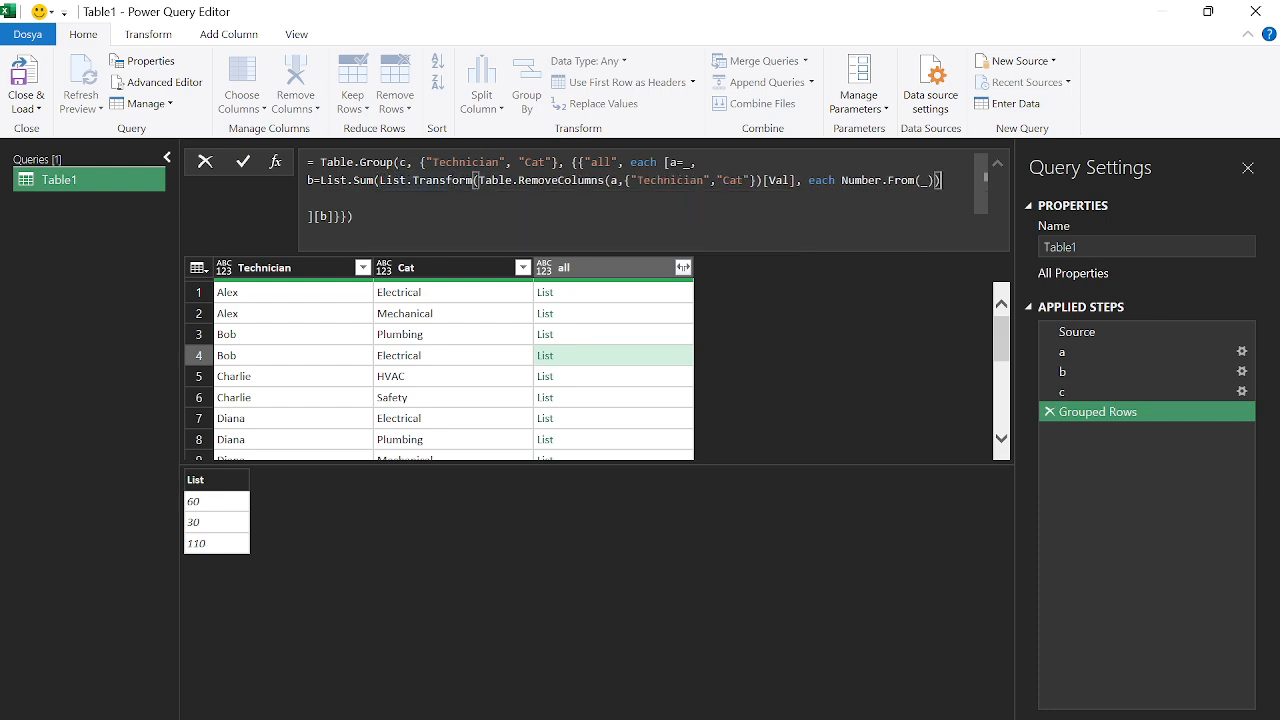
text())
key(Return)
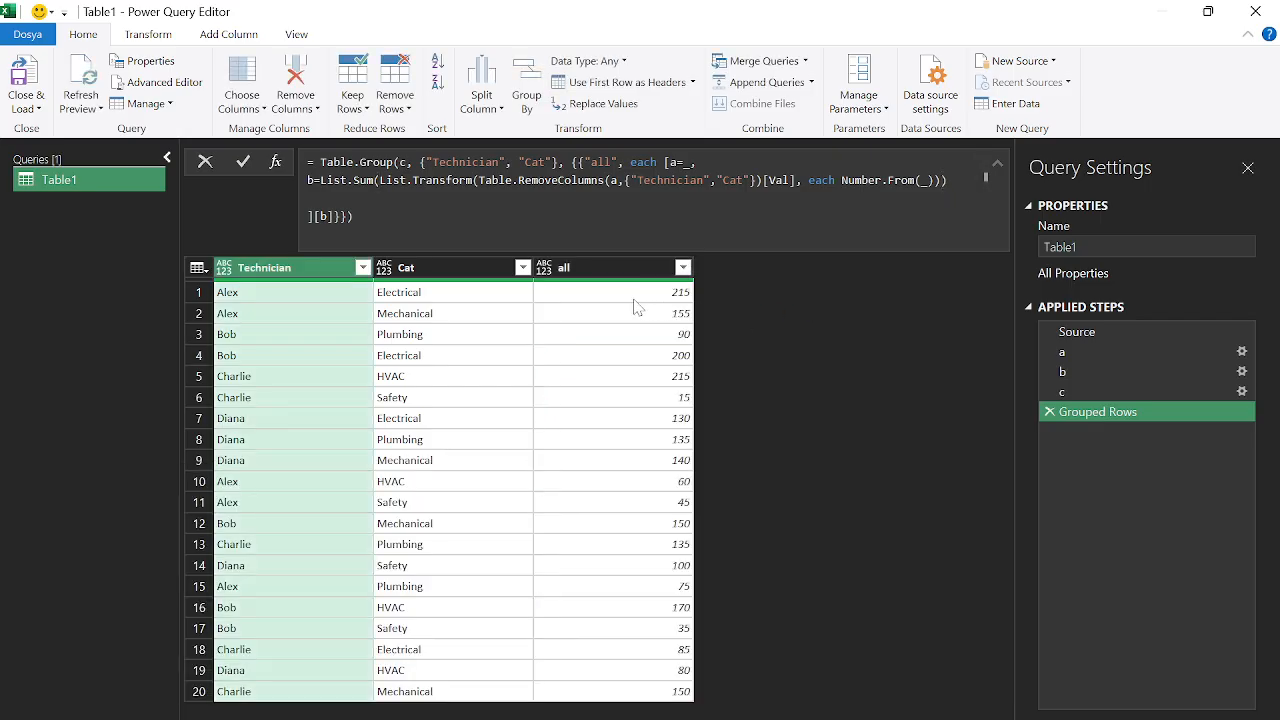
Rename the Grouped Rows step to d after checking Alex's Electrical total of 215
click(644, 296)
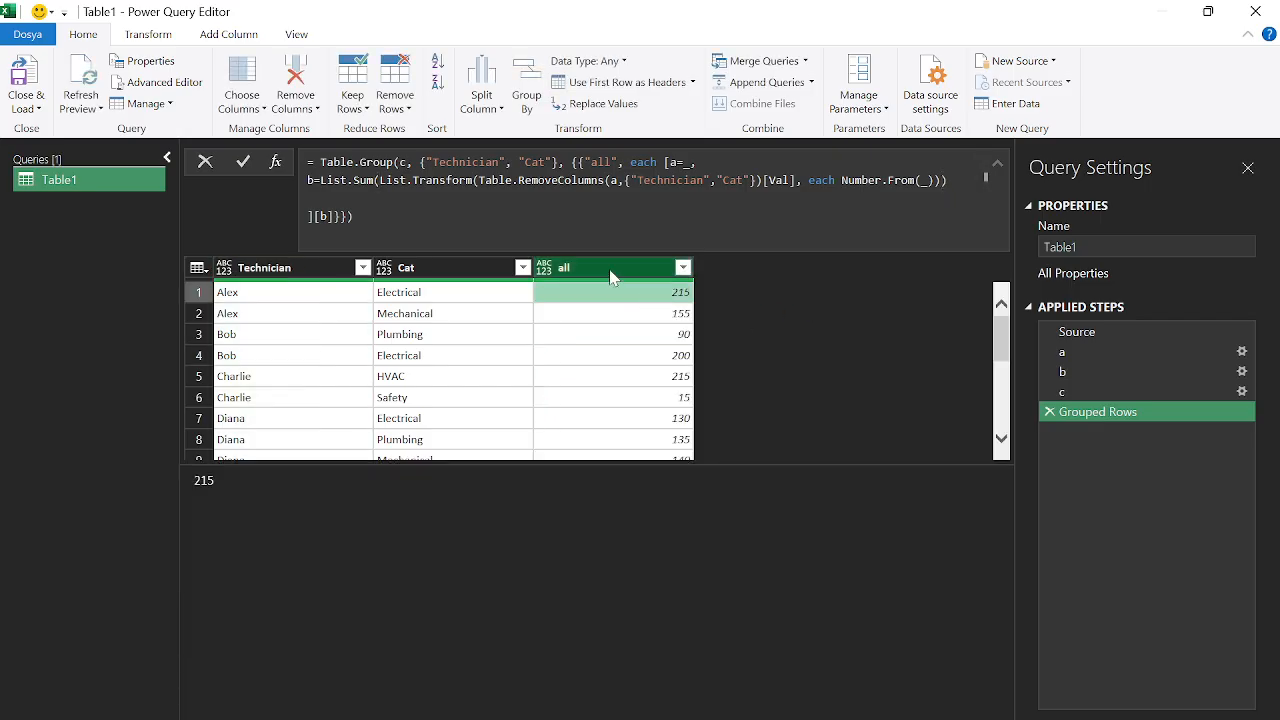
right_click(1105, 413)
click(1144, 457)
text(d)
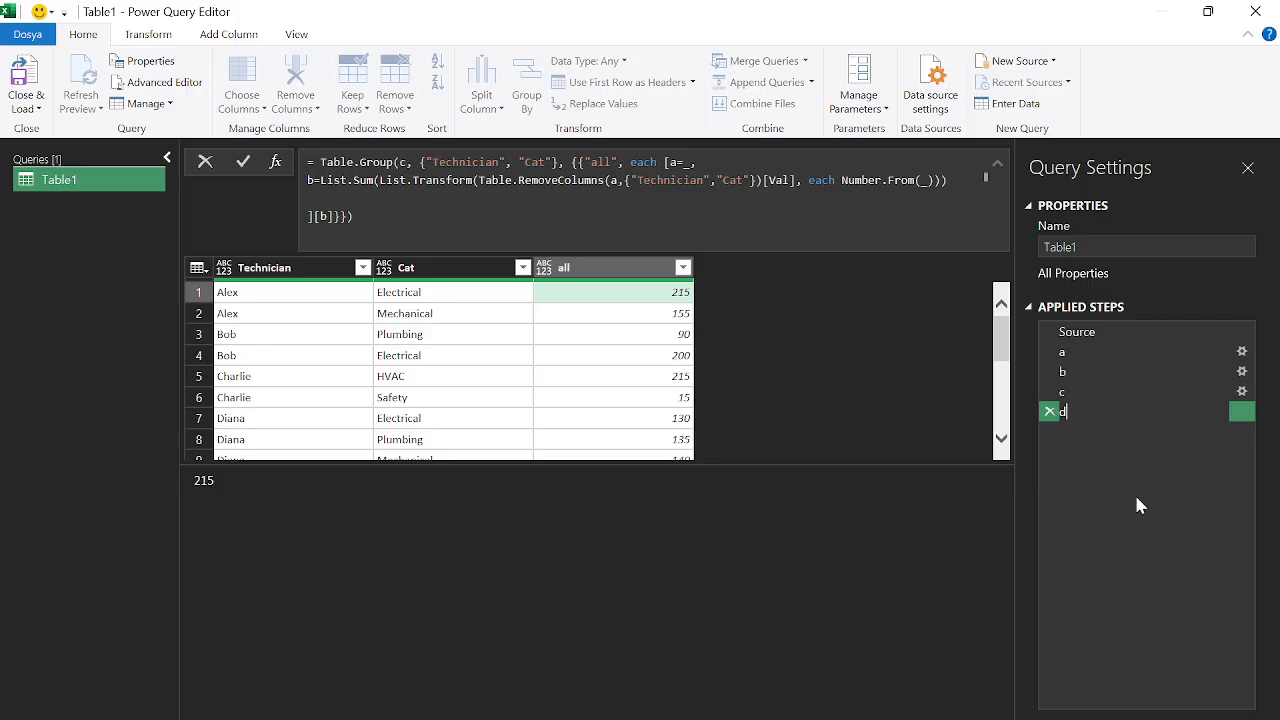
key(Return)
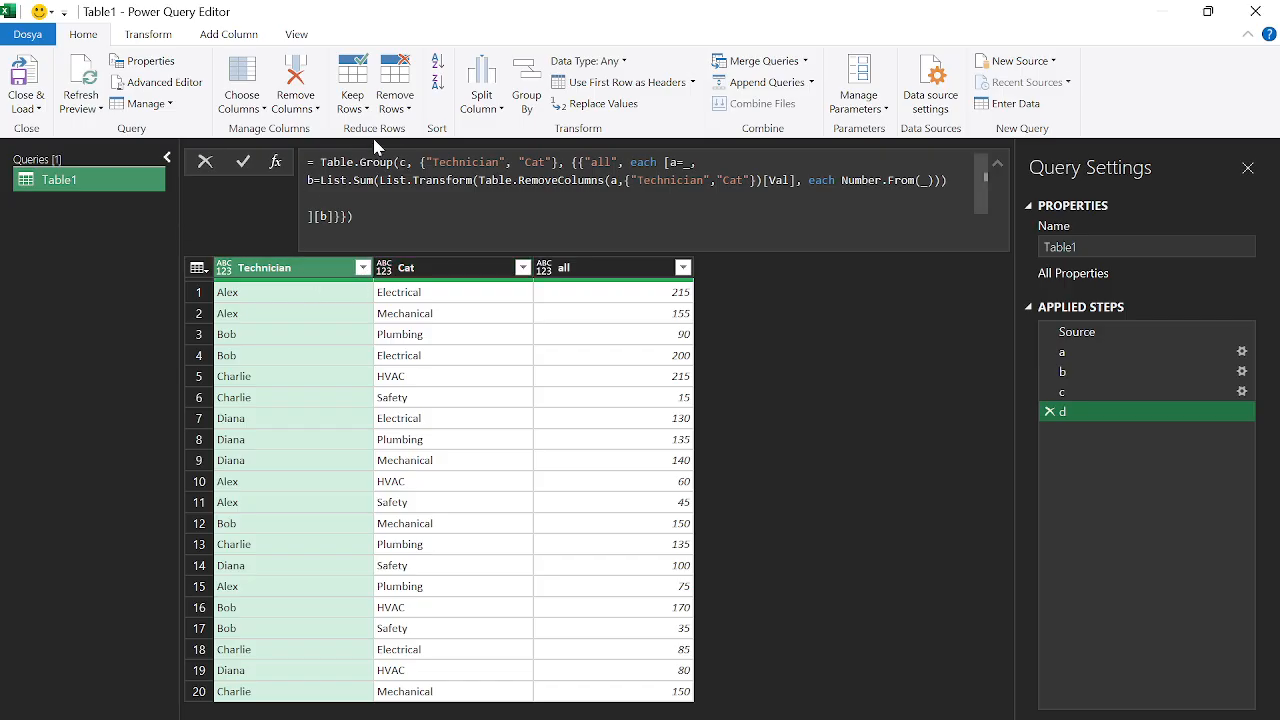
click(155, 38)
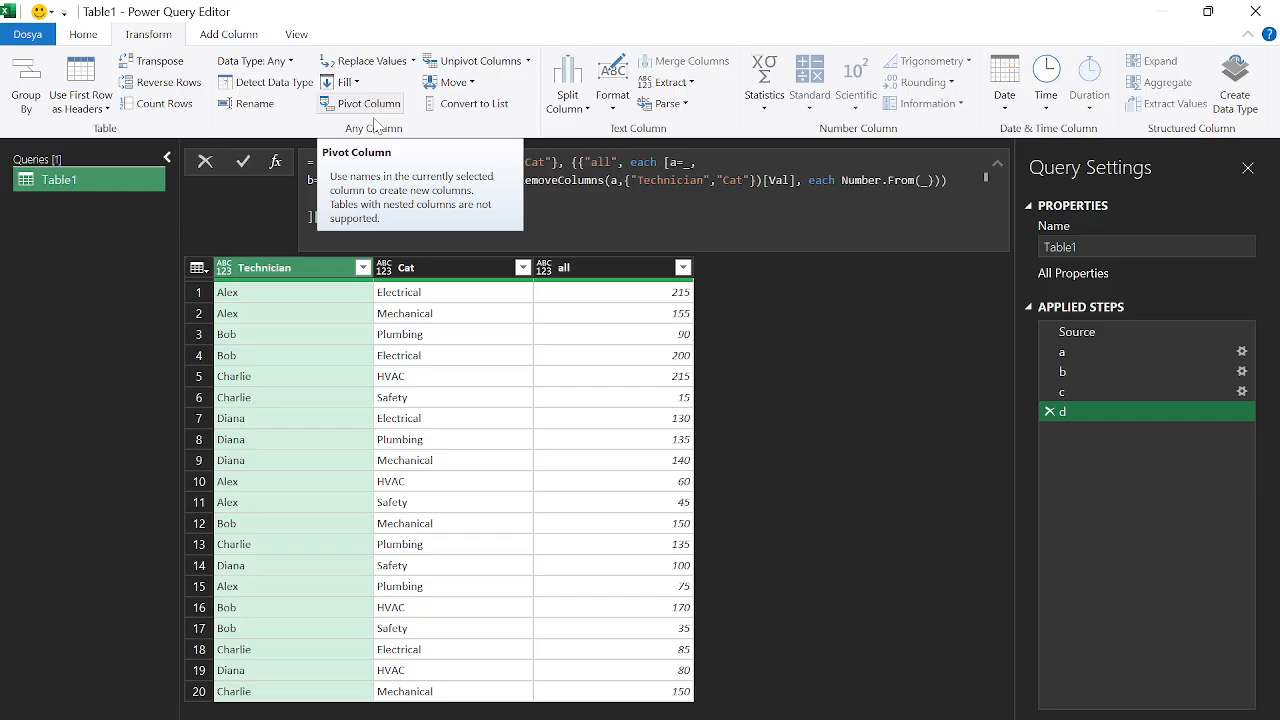
Pivot the Cat column using the all column as values, giving one row per Technician
ctrl+click(428, 272)
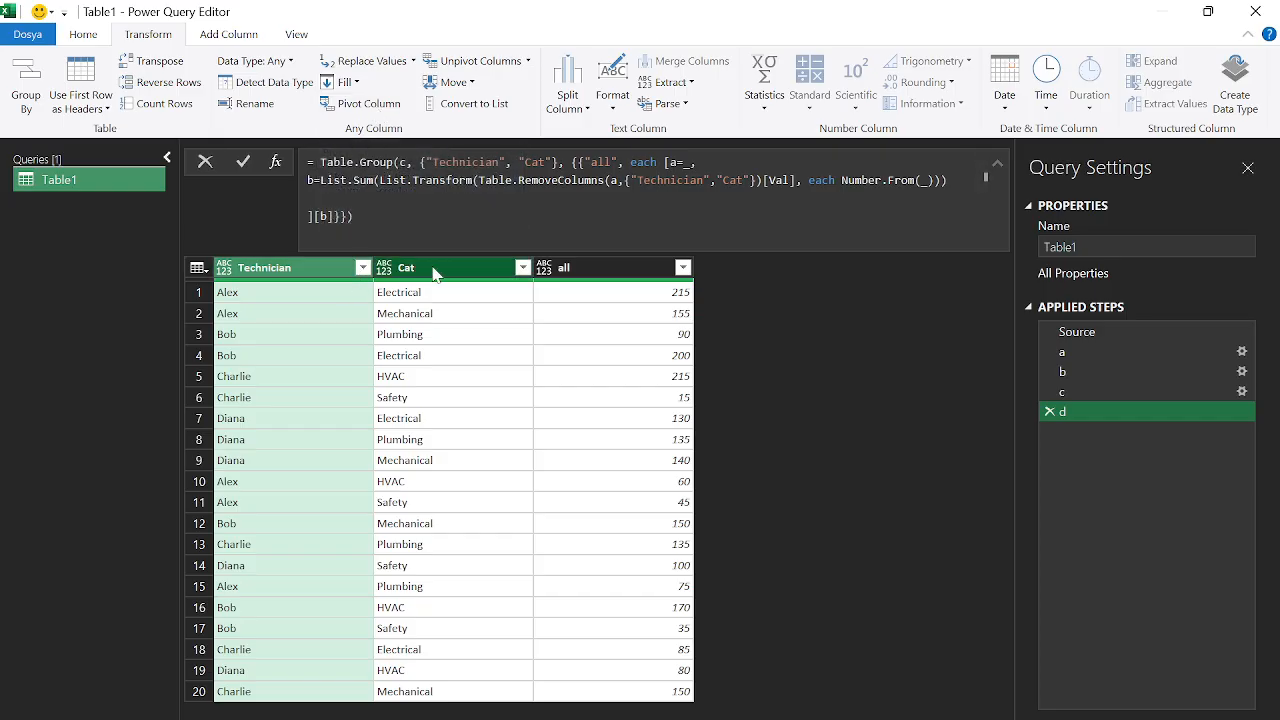
click(434, 272)
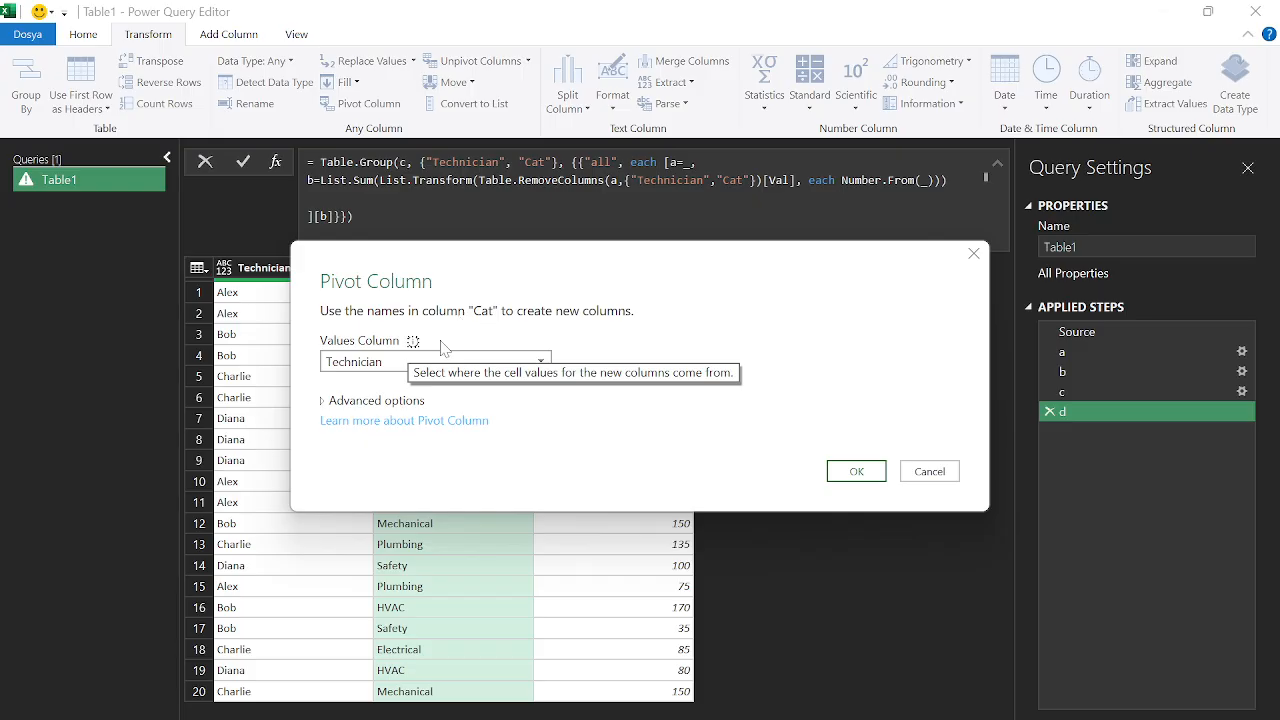
click(392, 362)
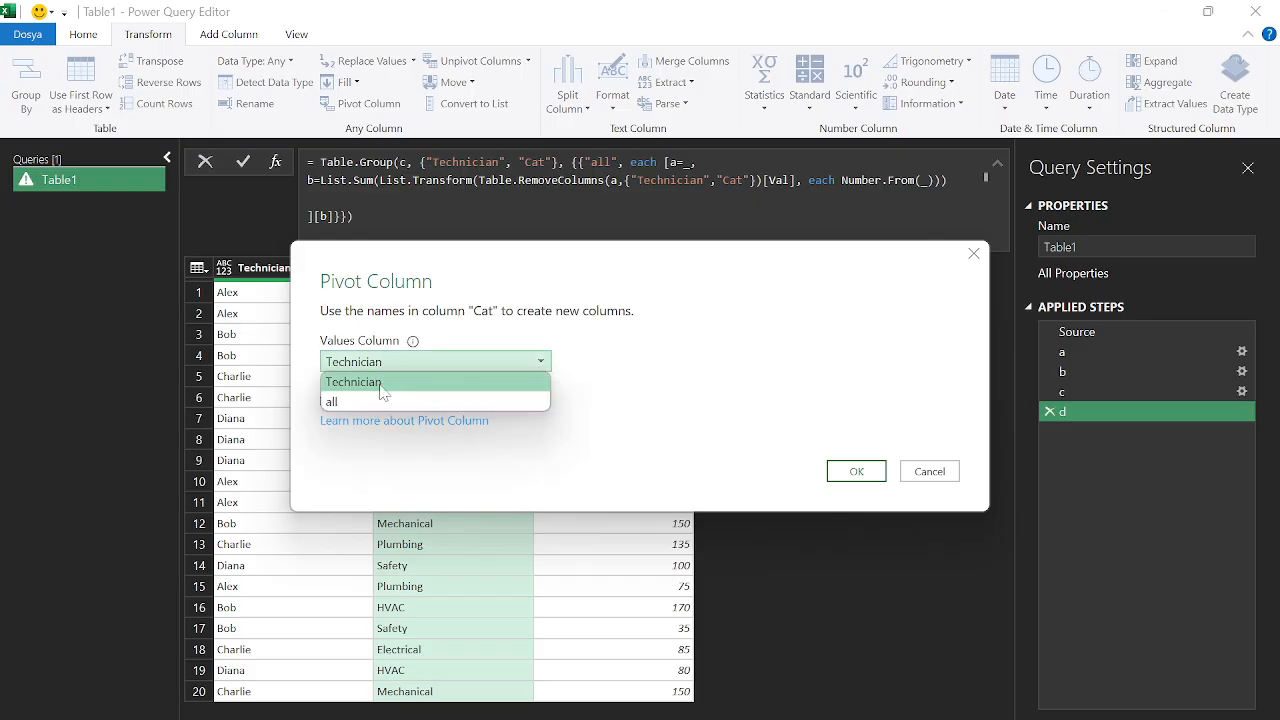
click(366, 399)
click(856, 471)
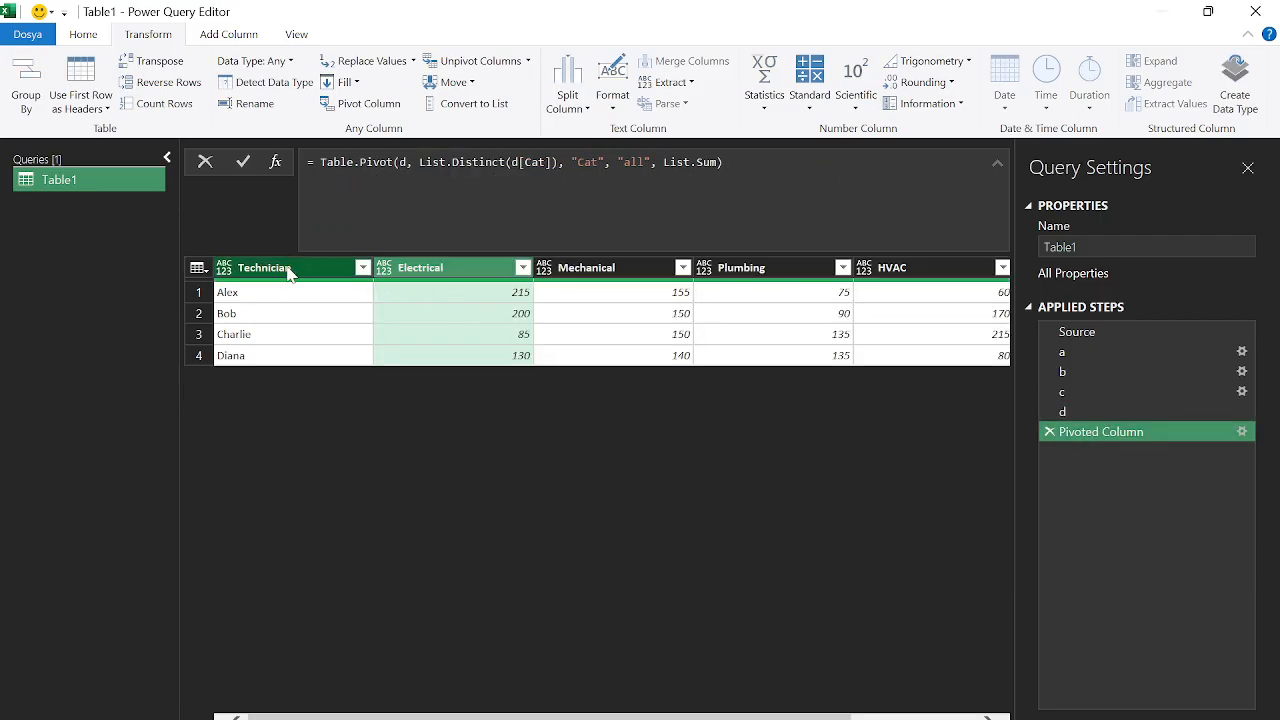
key(alt+Tab)
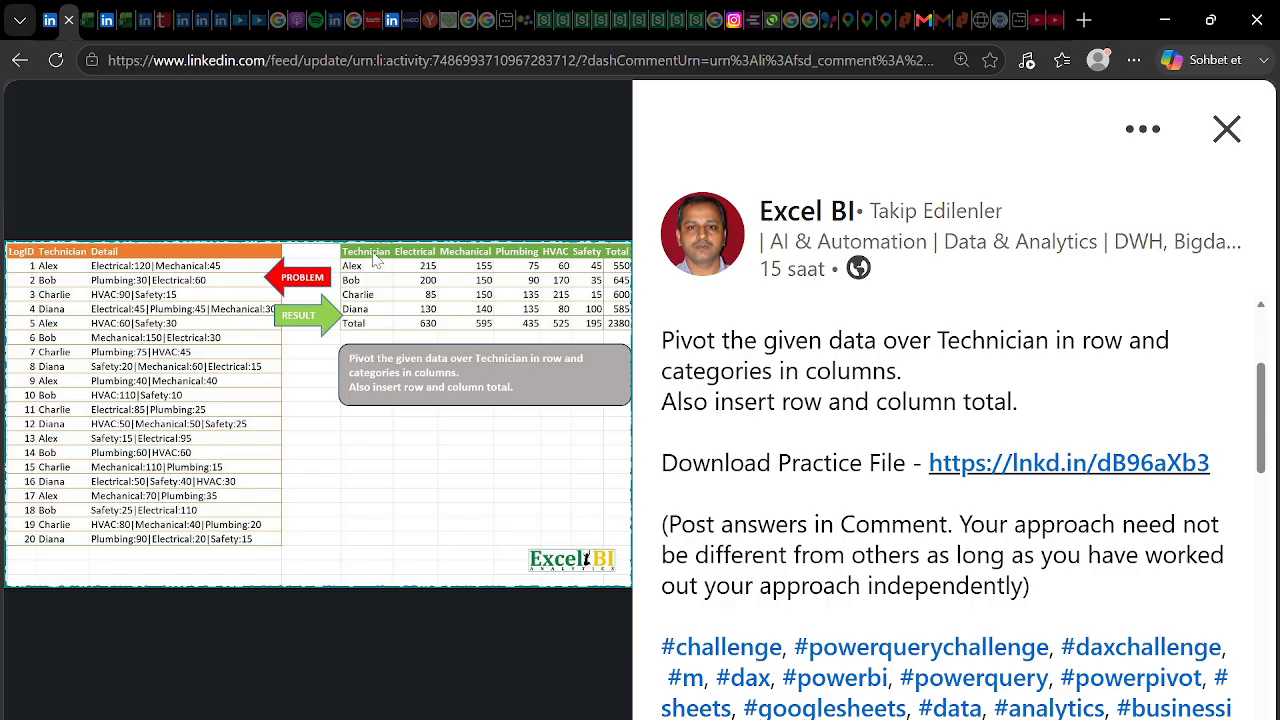
key(alt+Tab)
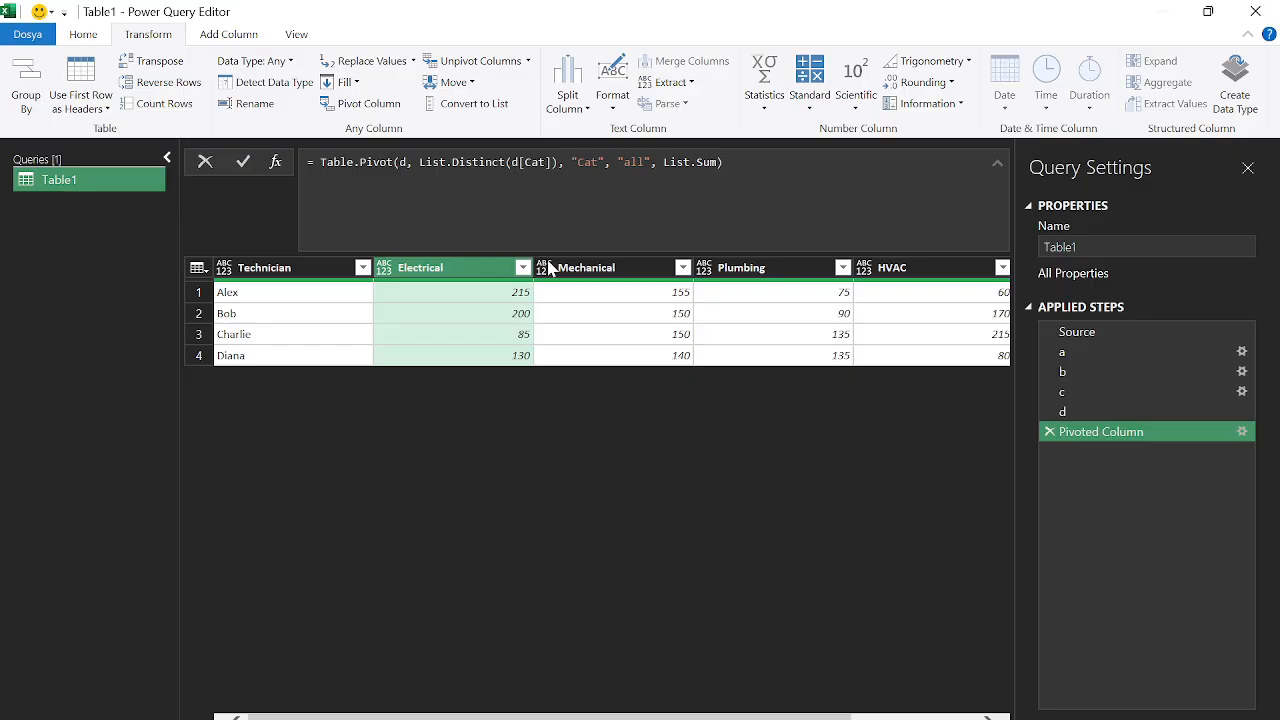
Scroll the pivoted preview across to Safety, then switch to the LinkedIn challenge post
drag(638, 718, 786, 717)
key(alt+Tab)
Rename the Pivoted Column step to e
right_click(1076, 436)
key(Escape)
text(e)
key(Return)
Compare the pivoted table against the expected result in the LinkedIn post
mouse_move(426, 284)
key(alt+Tab)
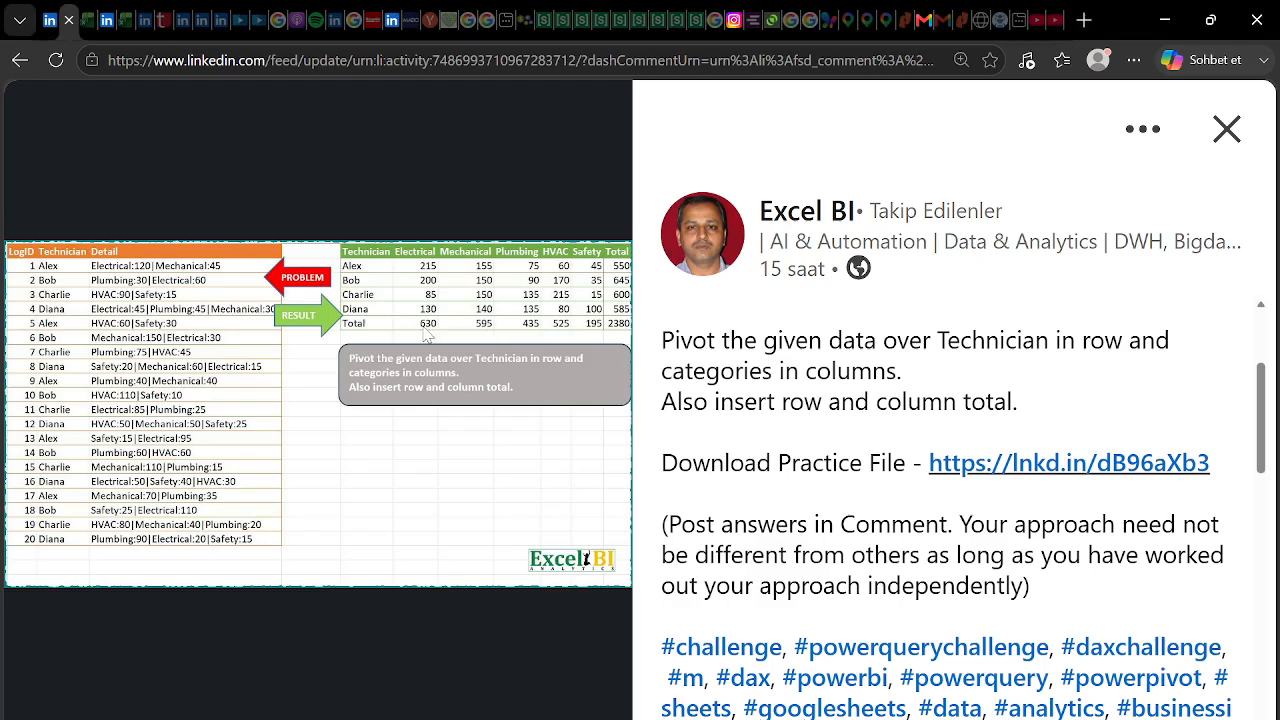
key(alt+Tab)
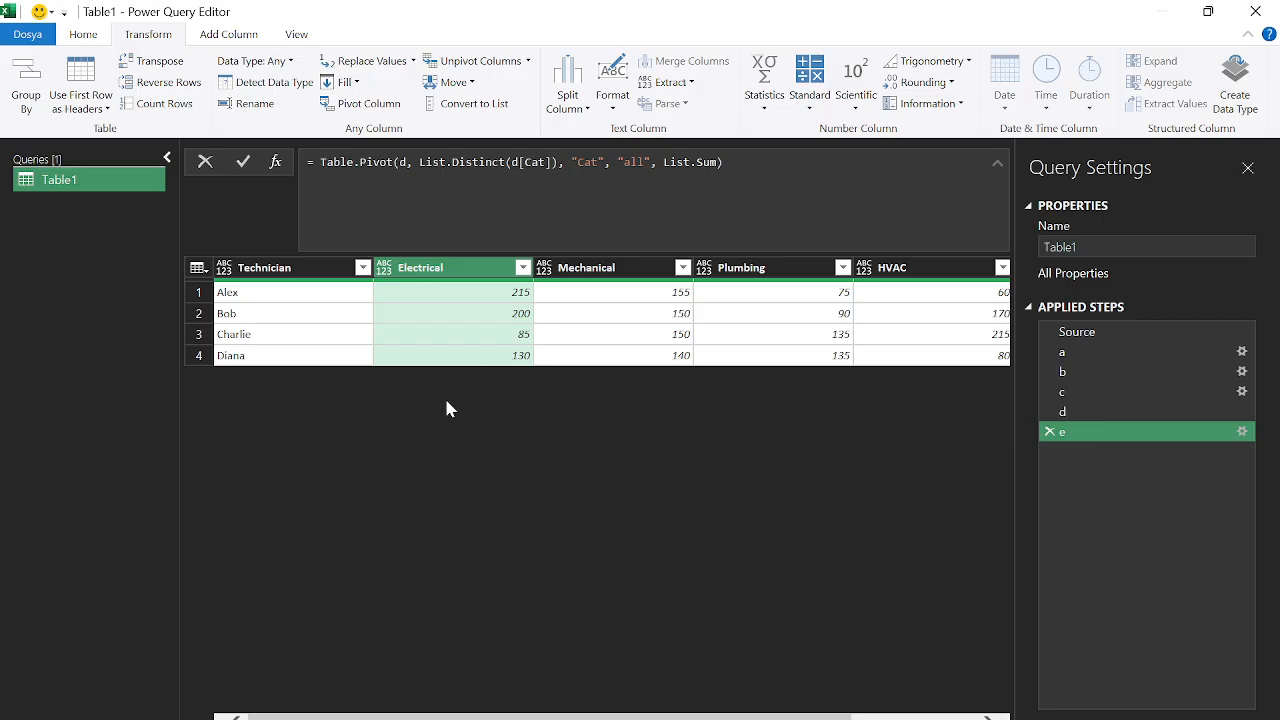
Add a custom step = Table.RemoveColumns(e,"Technician") leaving only the category columns
click(276, 164)
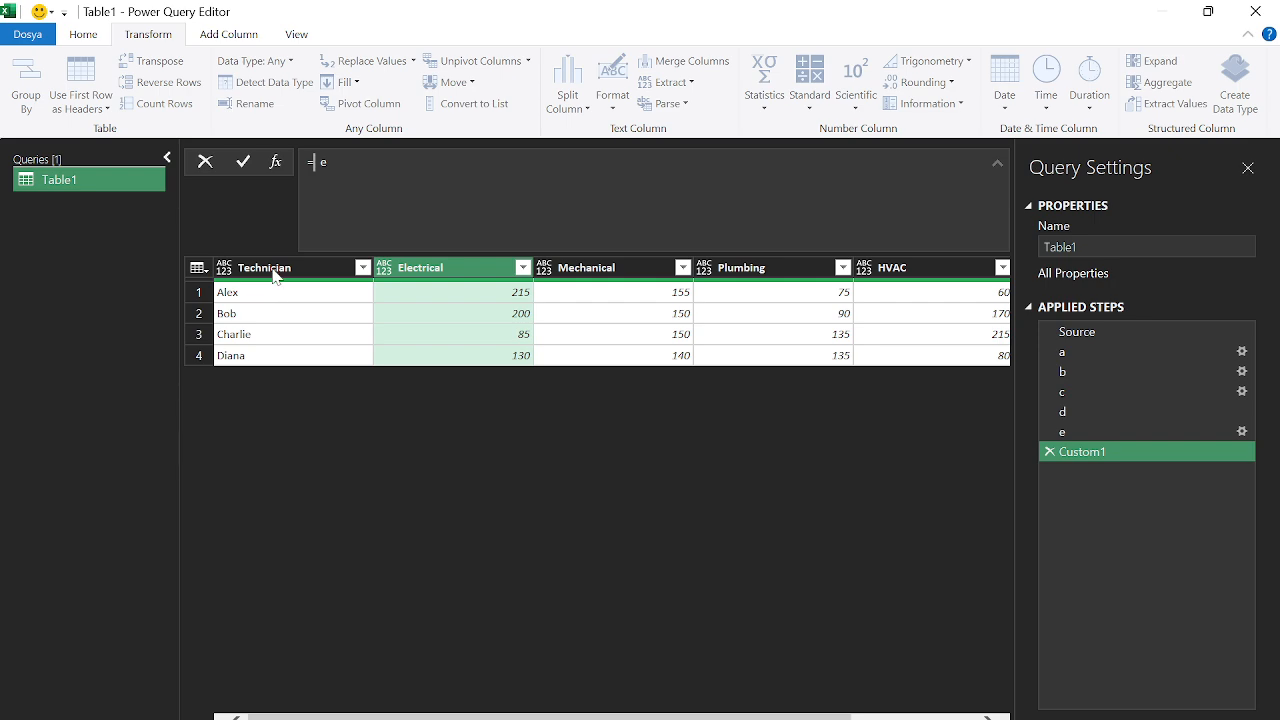
text(table)
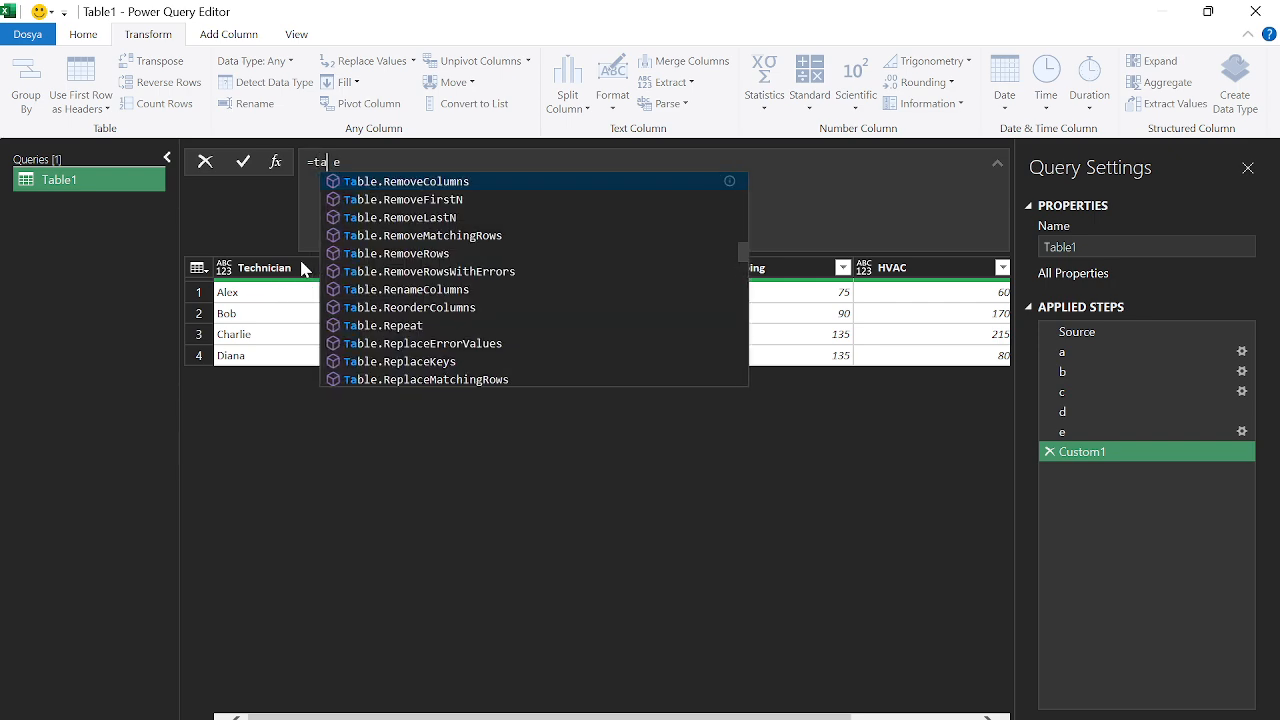
text(row)
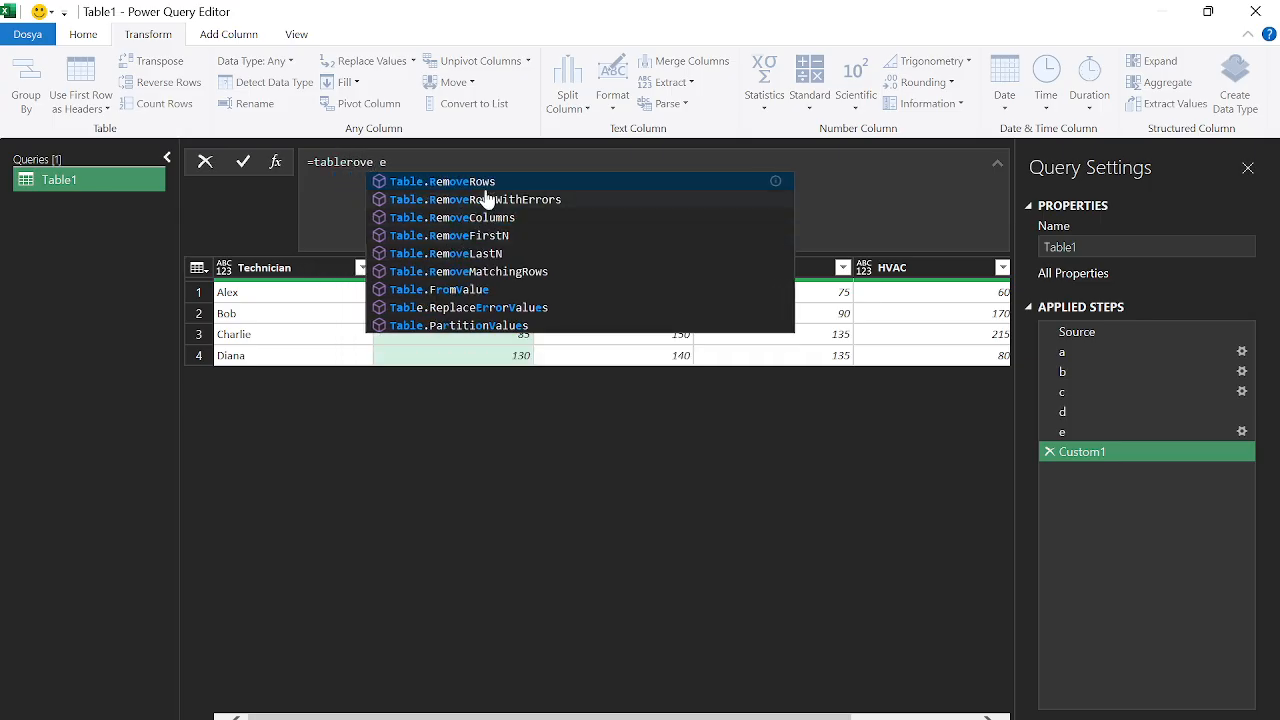
click(490, 218)
text((e)
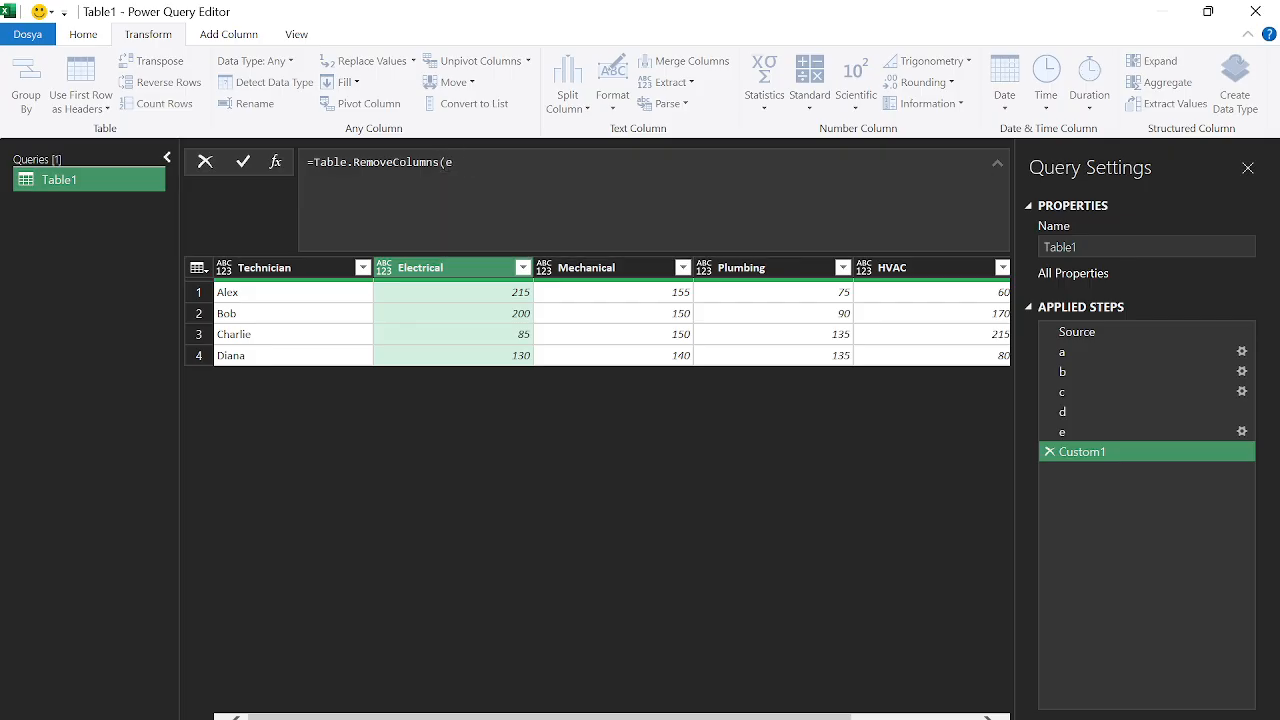
text(,)
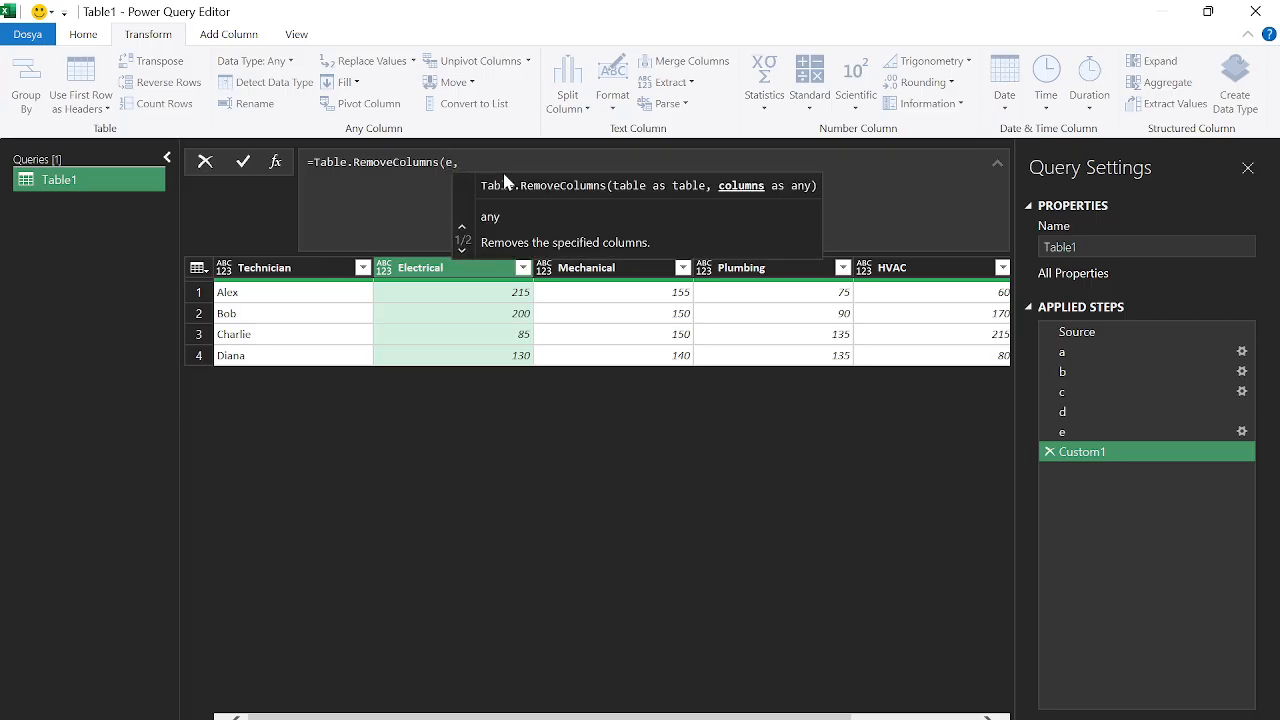
text("R)
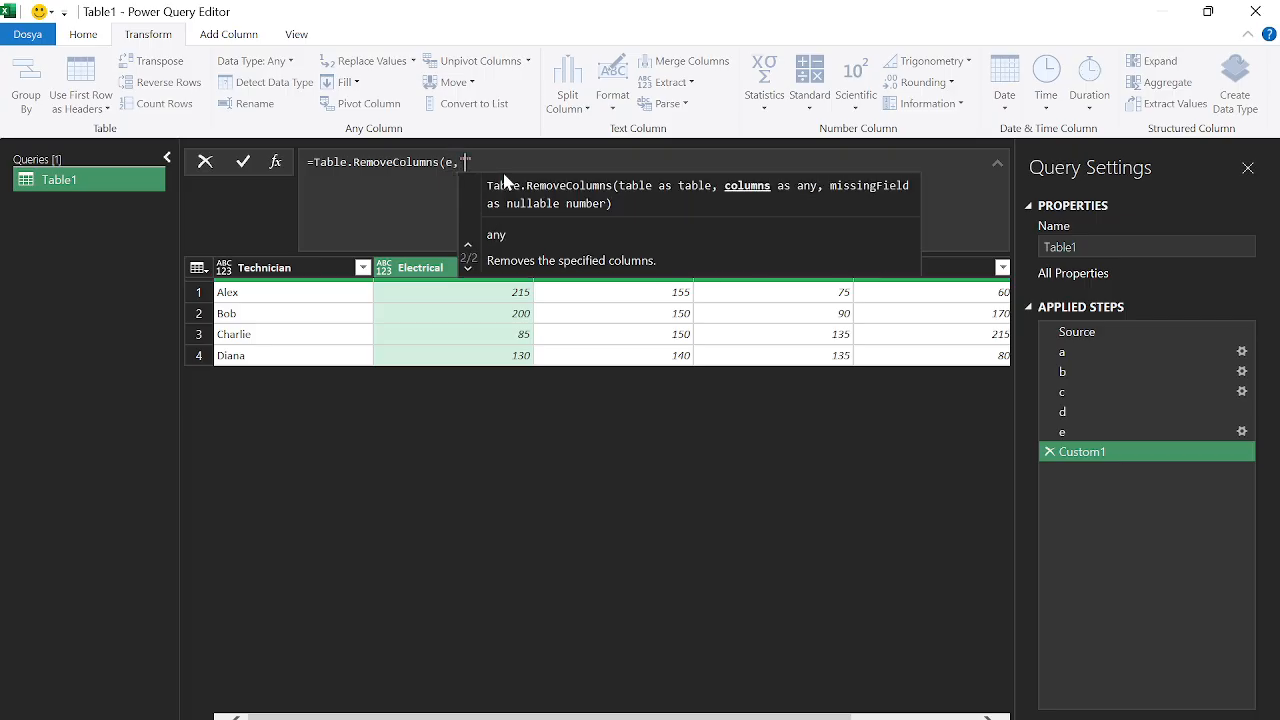
key(BackSpace)
text(Technician)
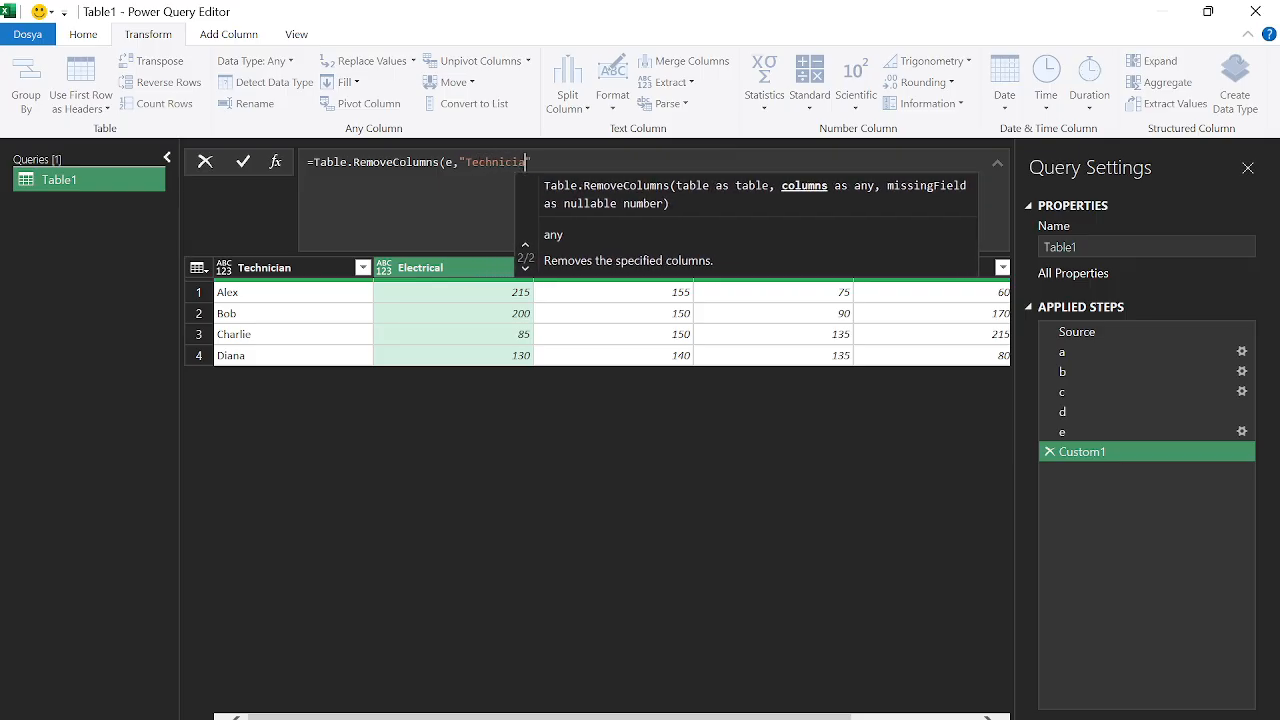
text("))
key(Return)
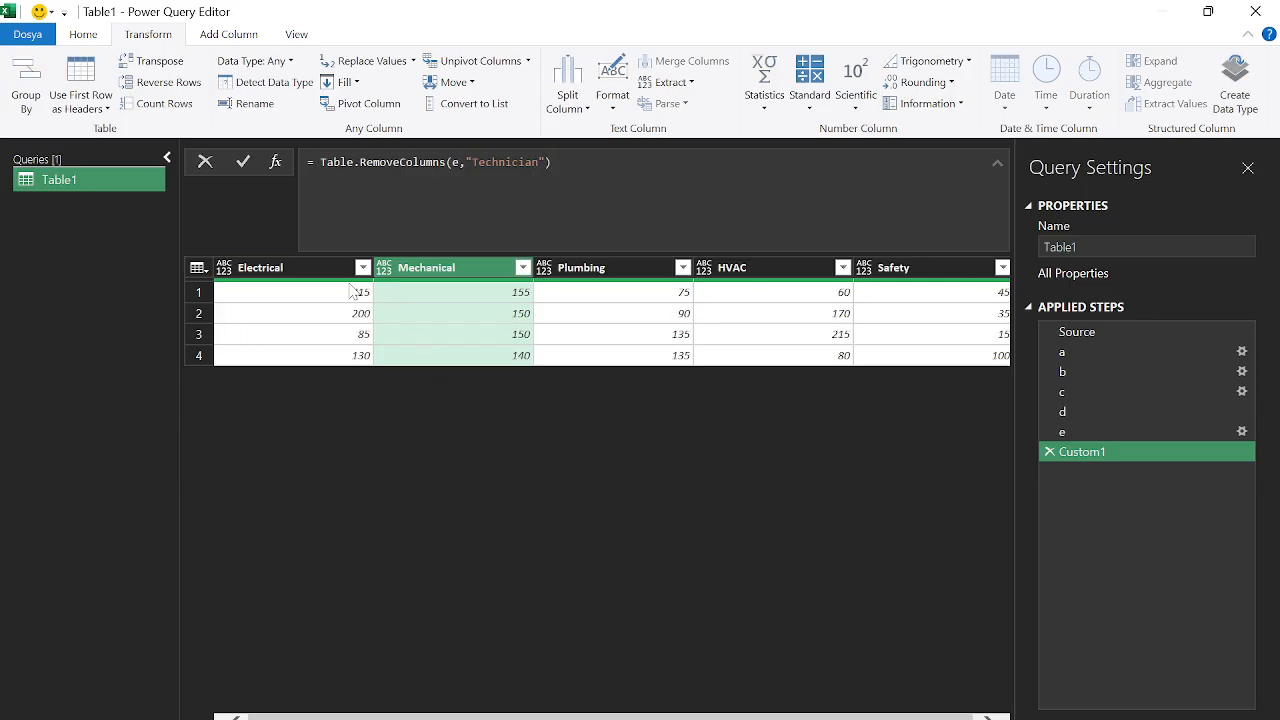
Rename the Custom1 step to f
right_click(1122, 455)
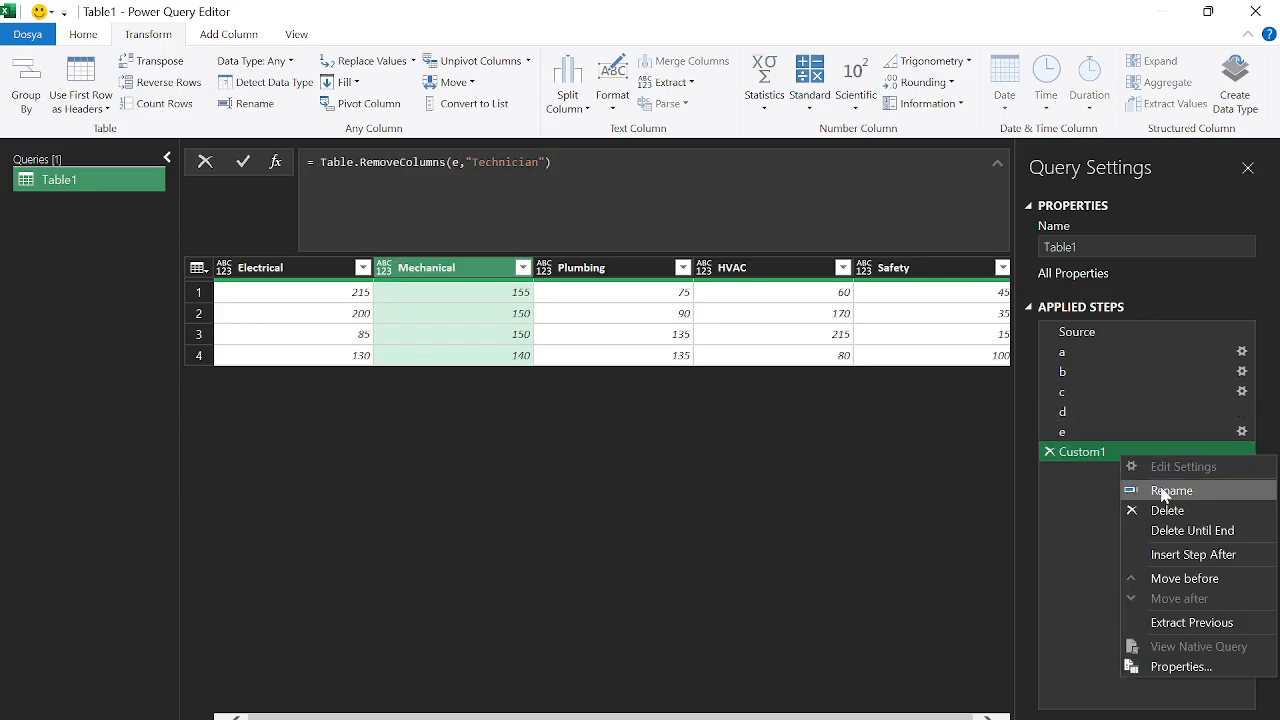
click(1163, 491)
text(f)
key(Return)
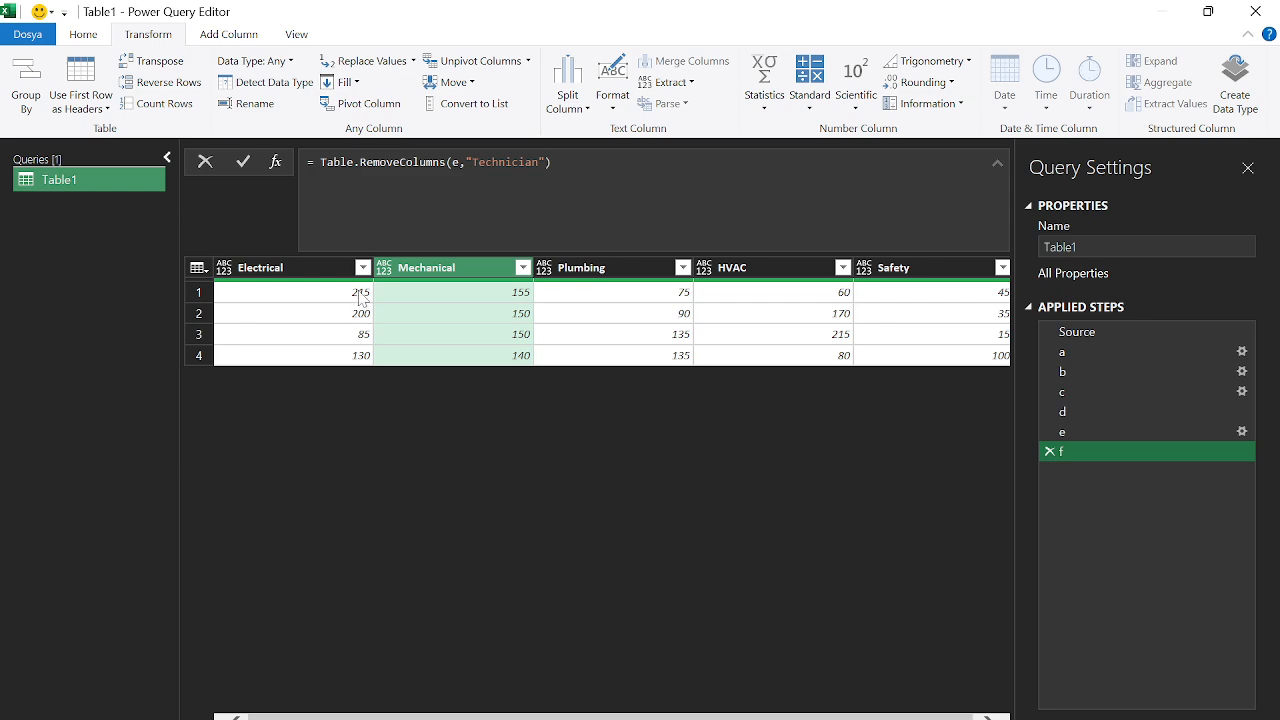
Wrap step f's formula as Table.ToColumns(Table.RemoveColumns(e,"Technician")) to get a list of columns
click(313, 162)
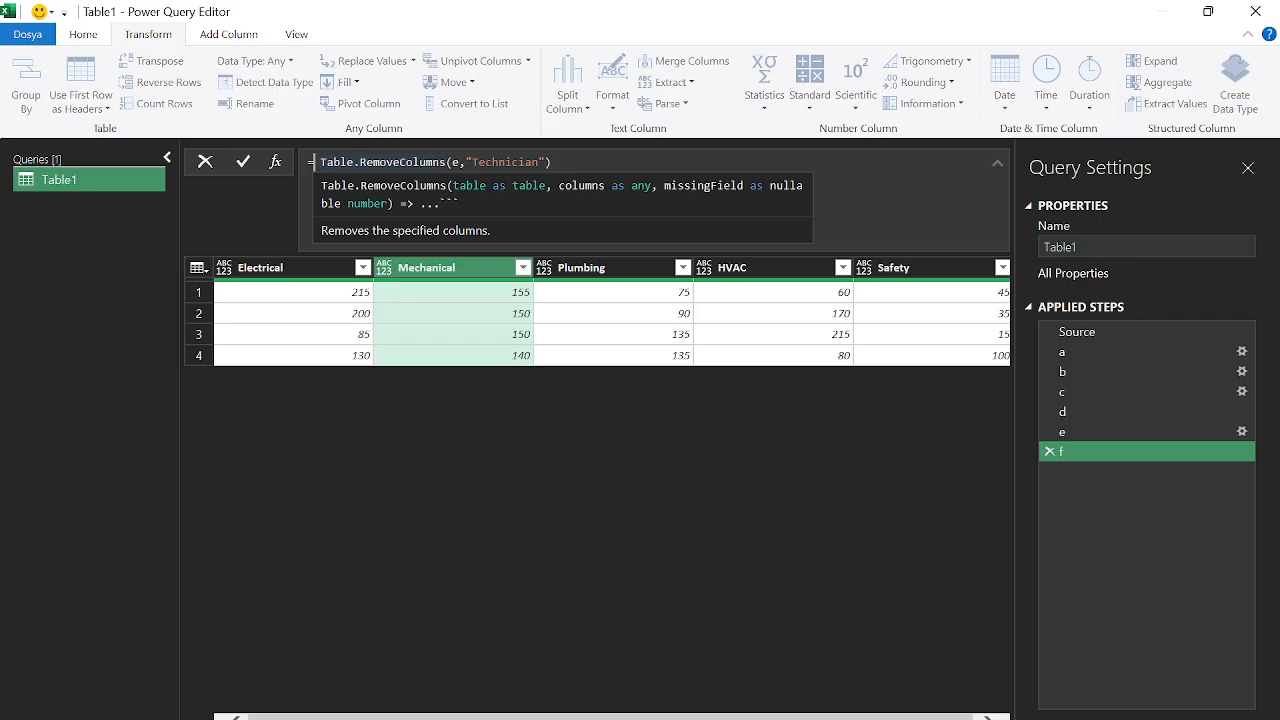
text(table )
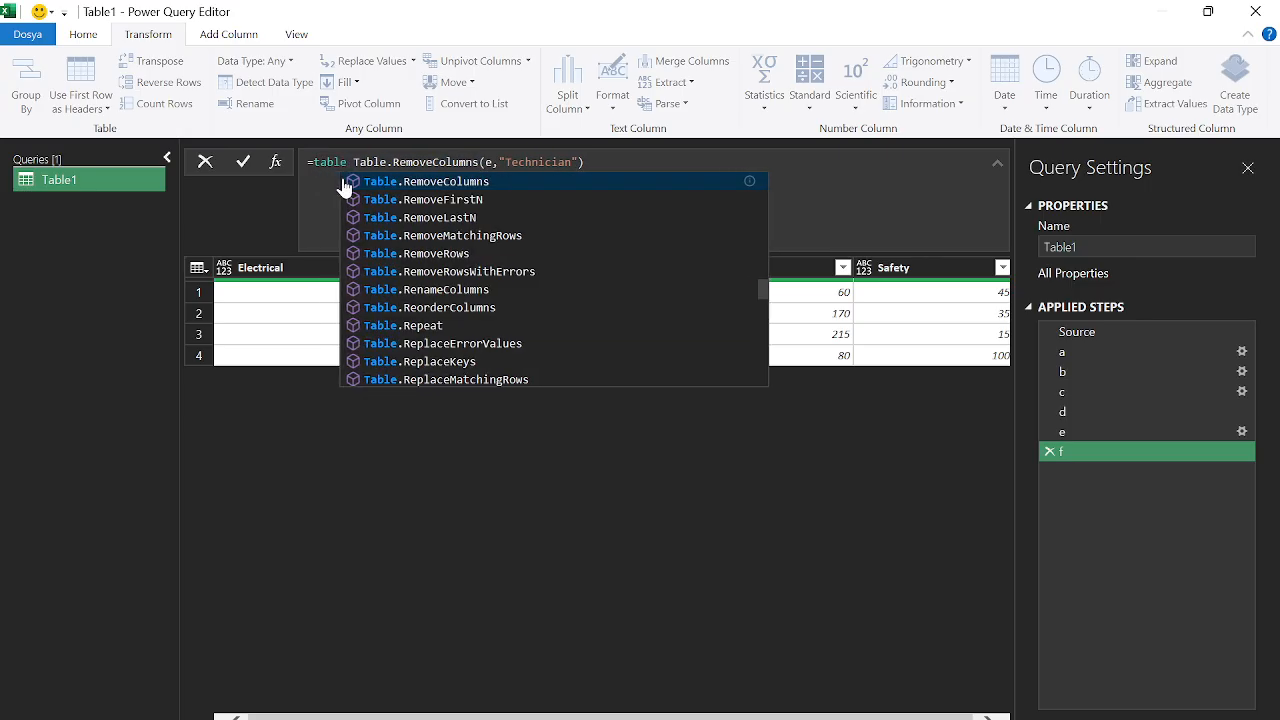
text(tocol)
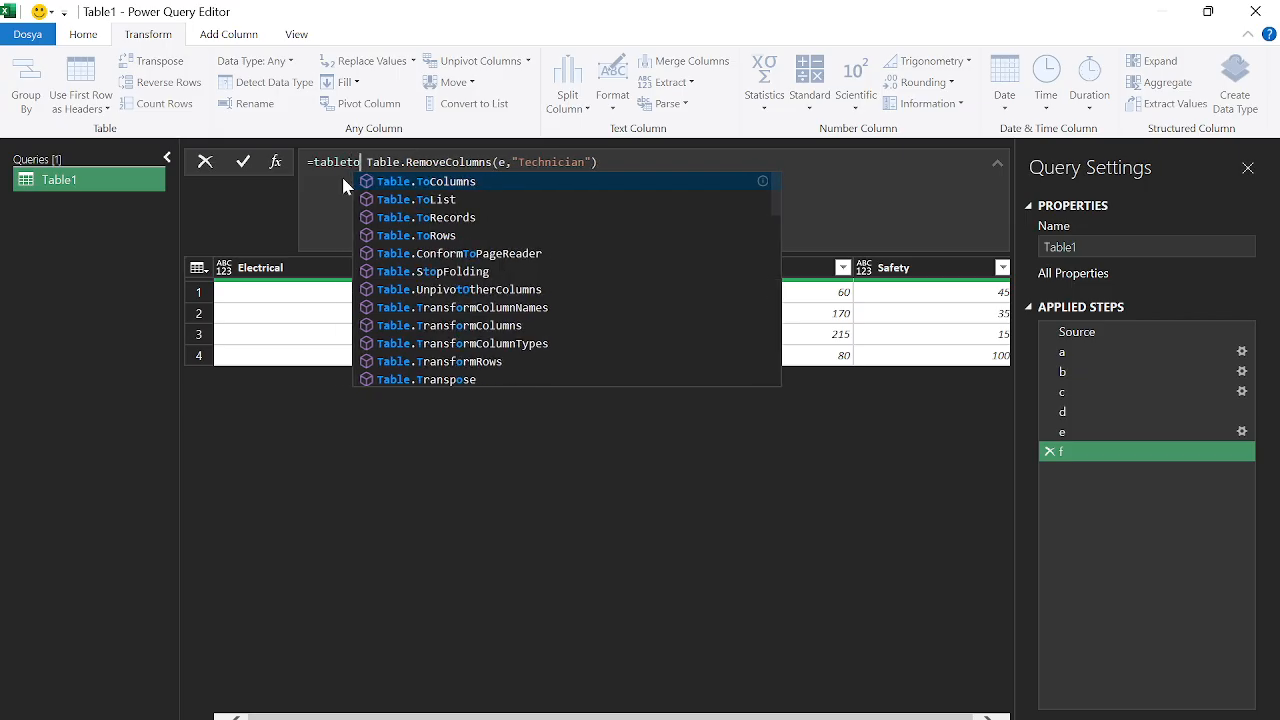
key(Tab)
text(()
key(Delete)
key(Delete)
click(985, 170)
text())
key(Return)
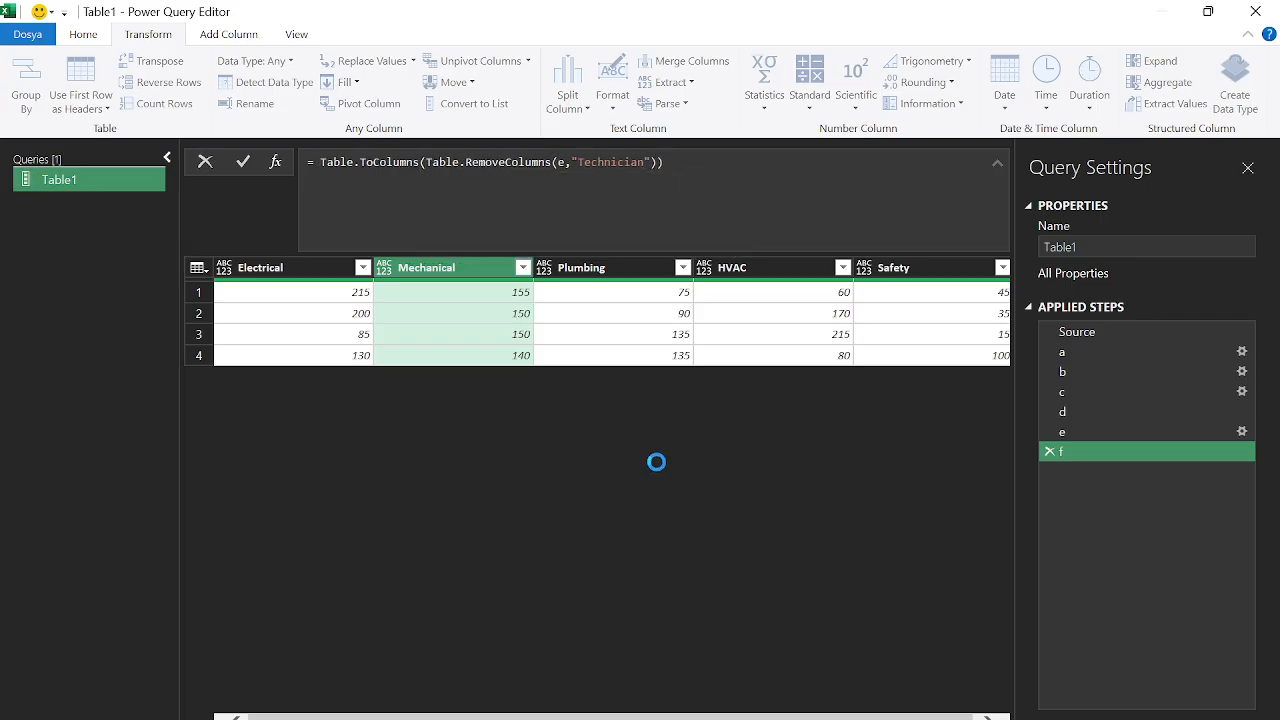
Preview the values inside each of the five column lists
click(263, 294)
click(261, 309)
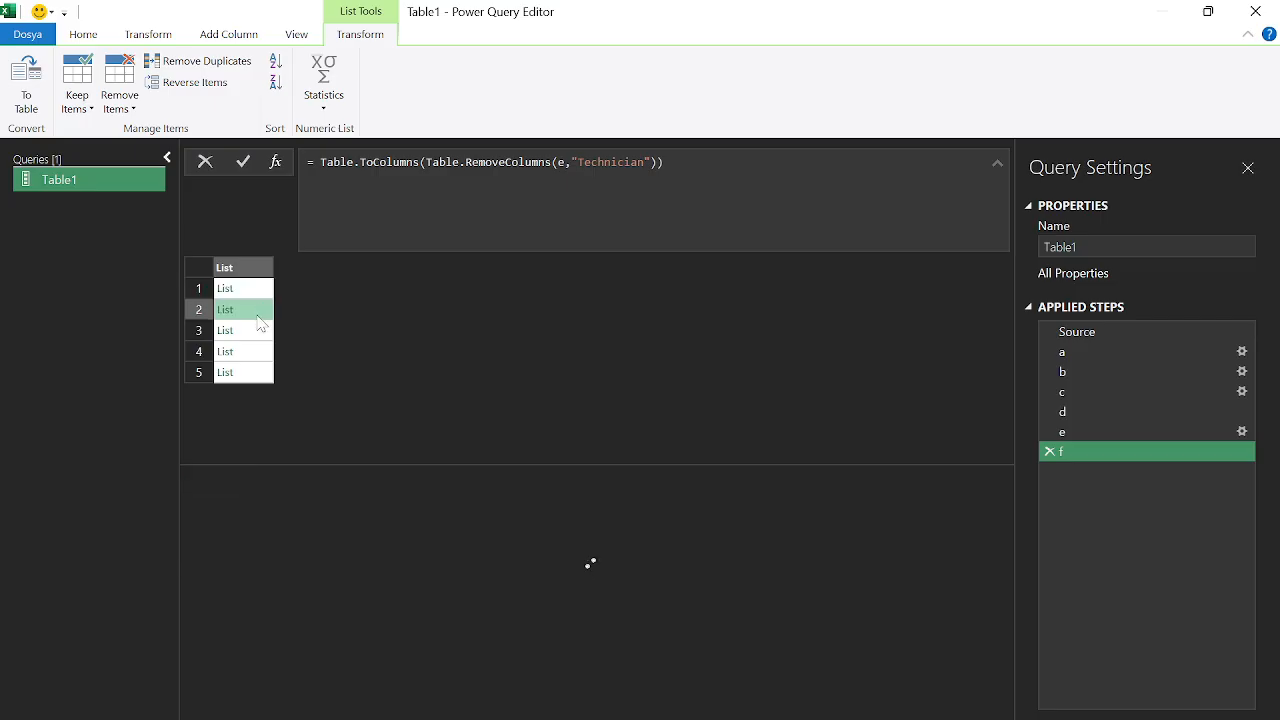
click(256, 331)
click(257, 352)
click(257, 374)
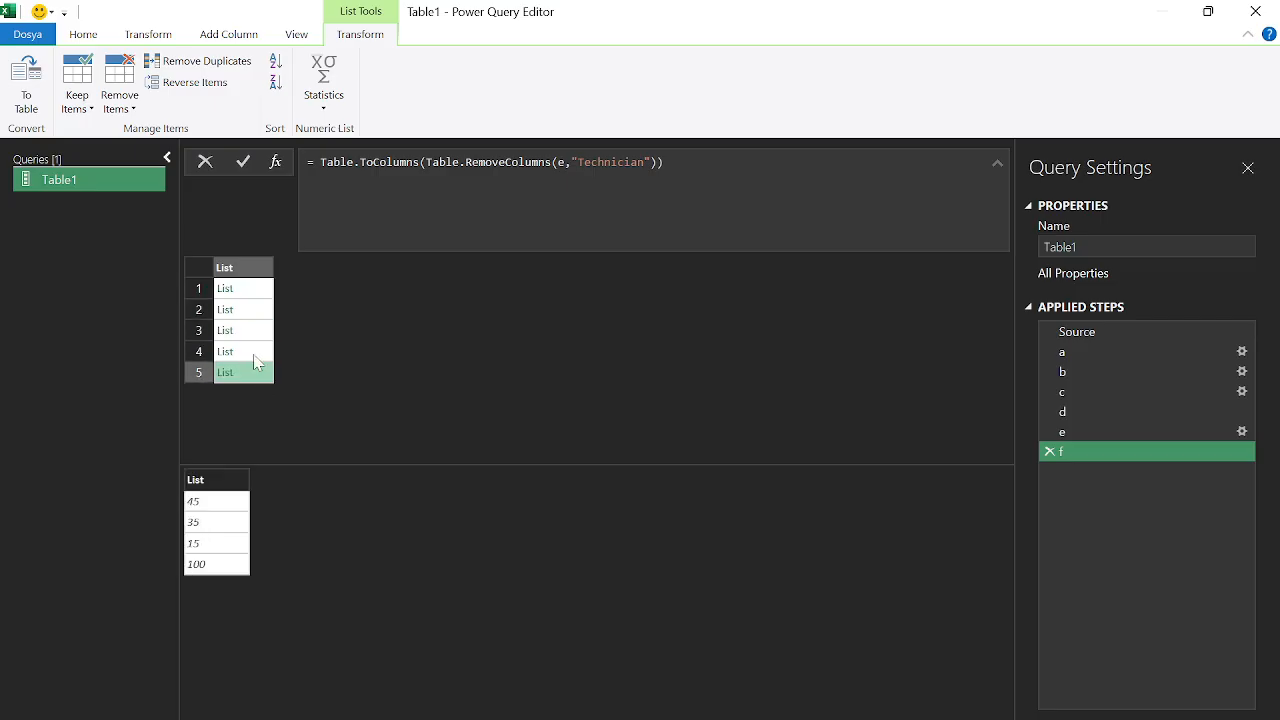
click(257, 354)
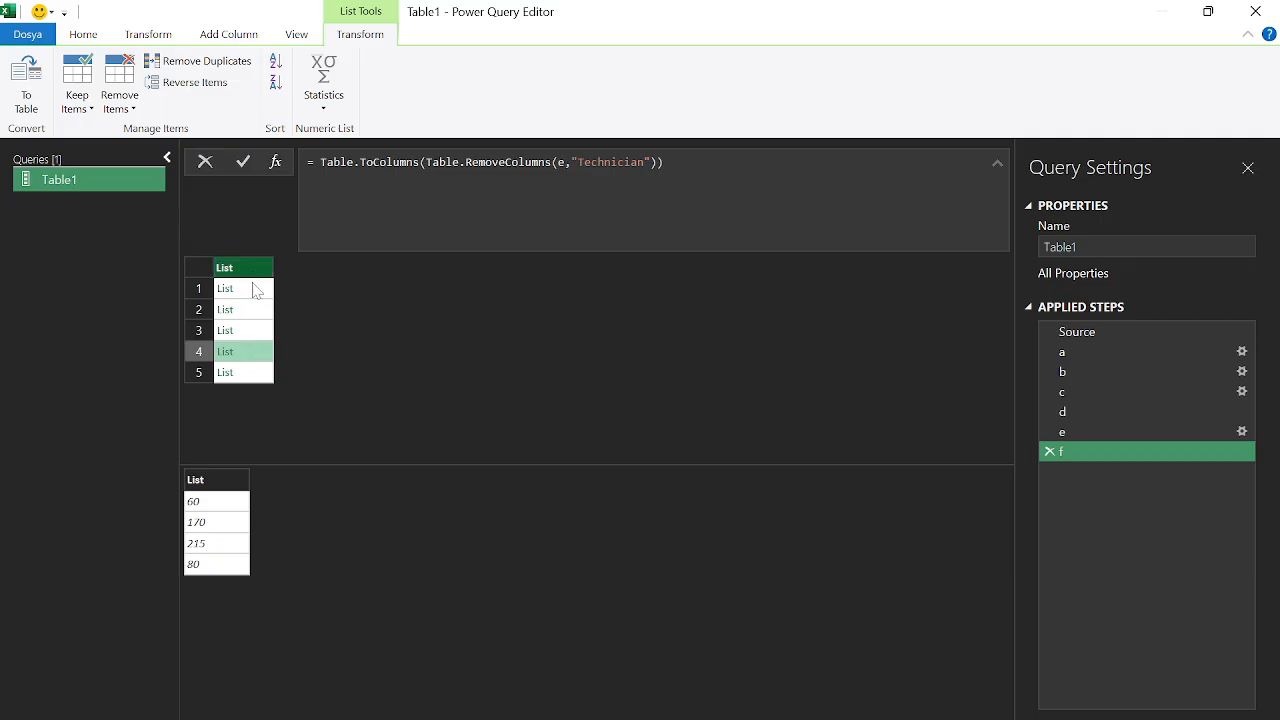
Wrap the formula in List.Transform(..., each List.Sum(_)) giving totals 630, 595, 435, 525, 195
click(311, 162)
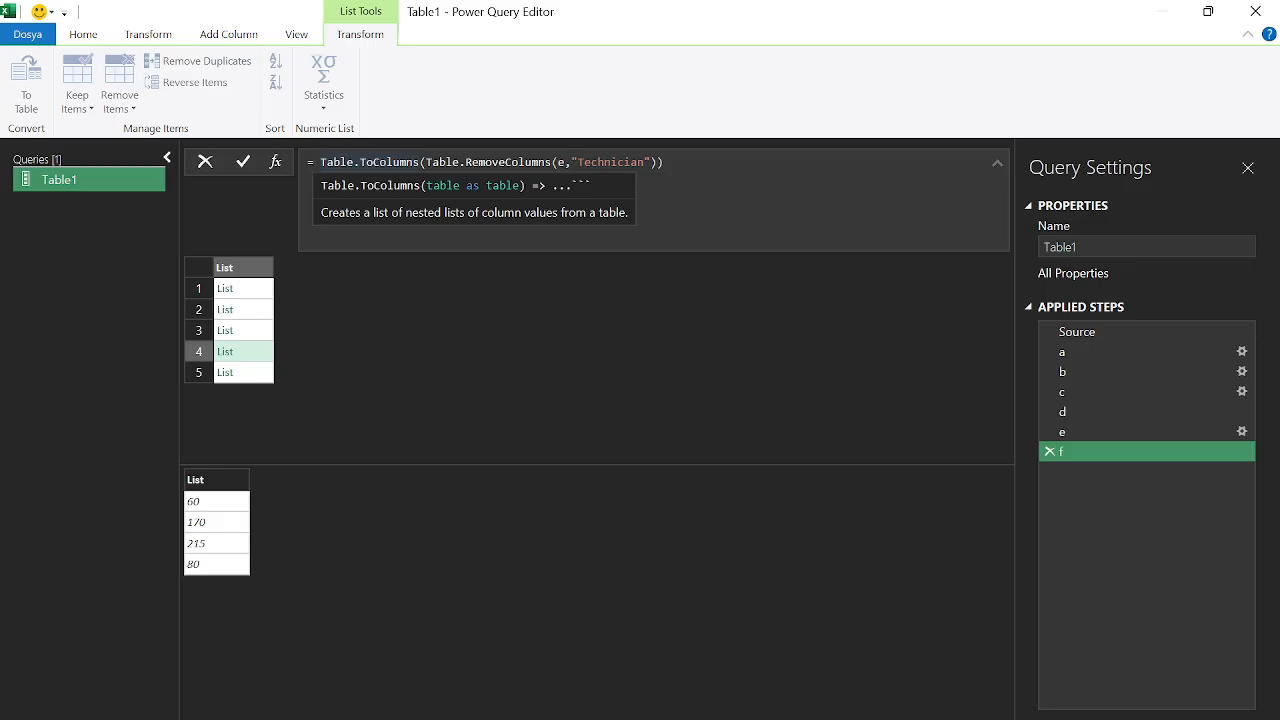
text(listtr)
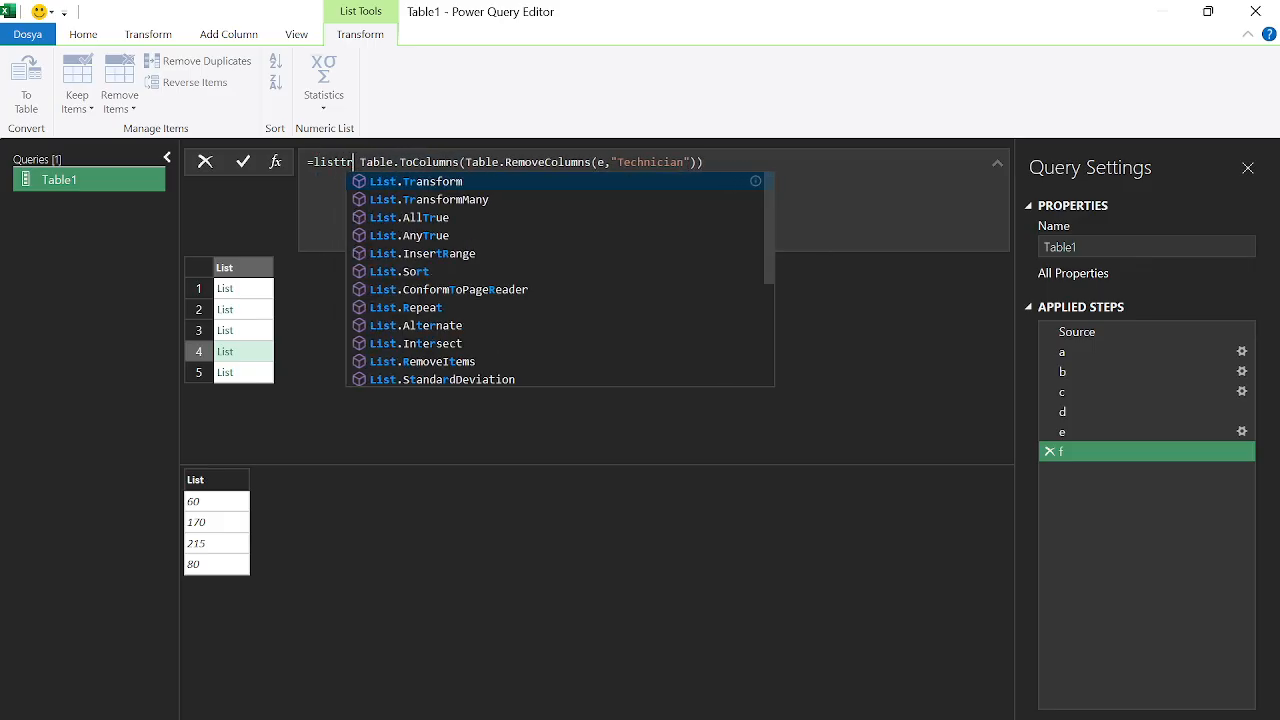
key(Tab)
text(()
key(Escape)
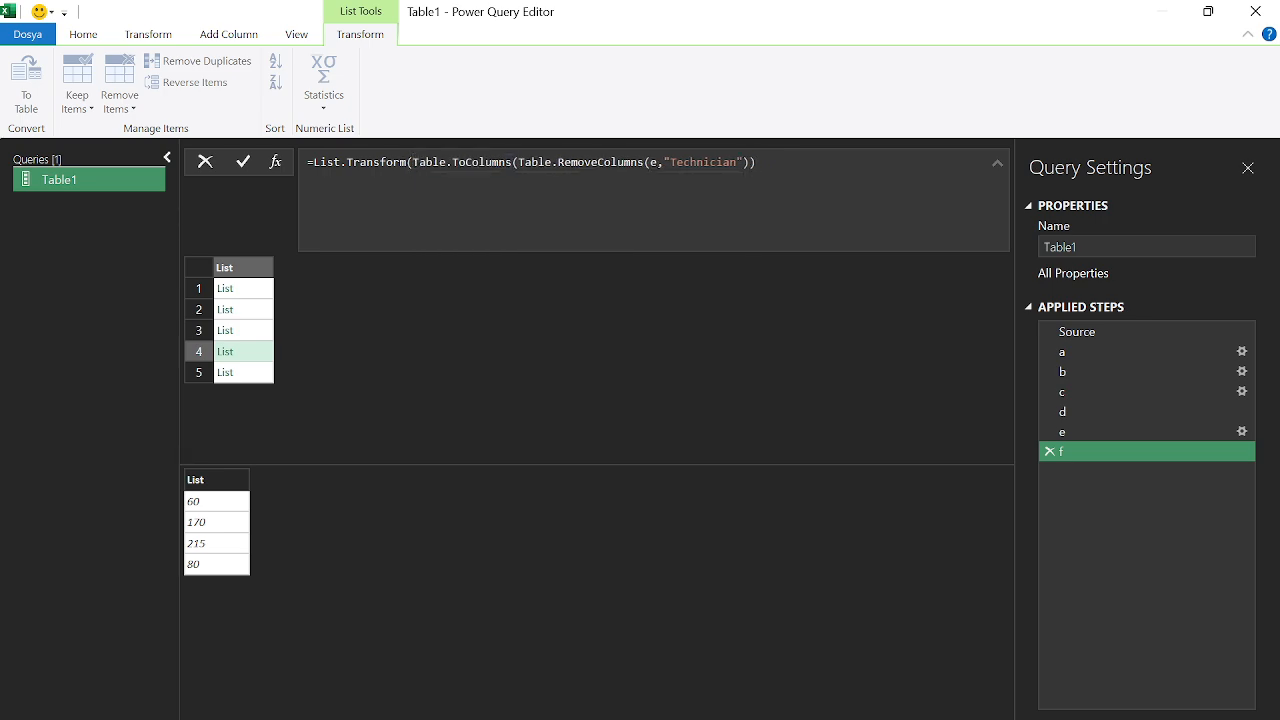
text(, ea)
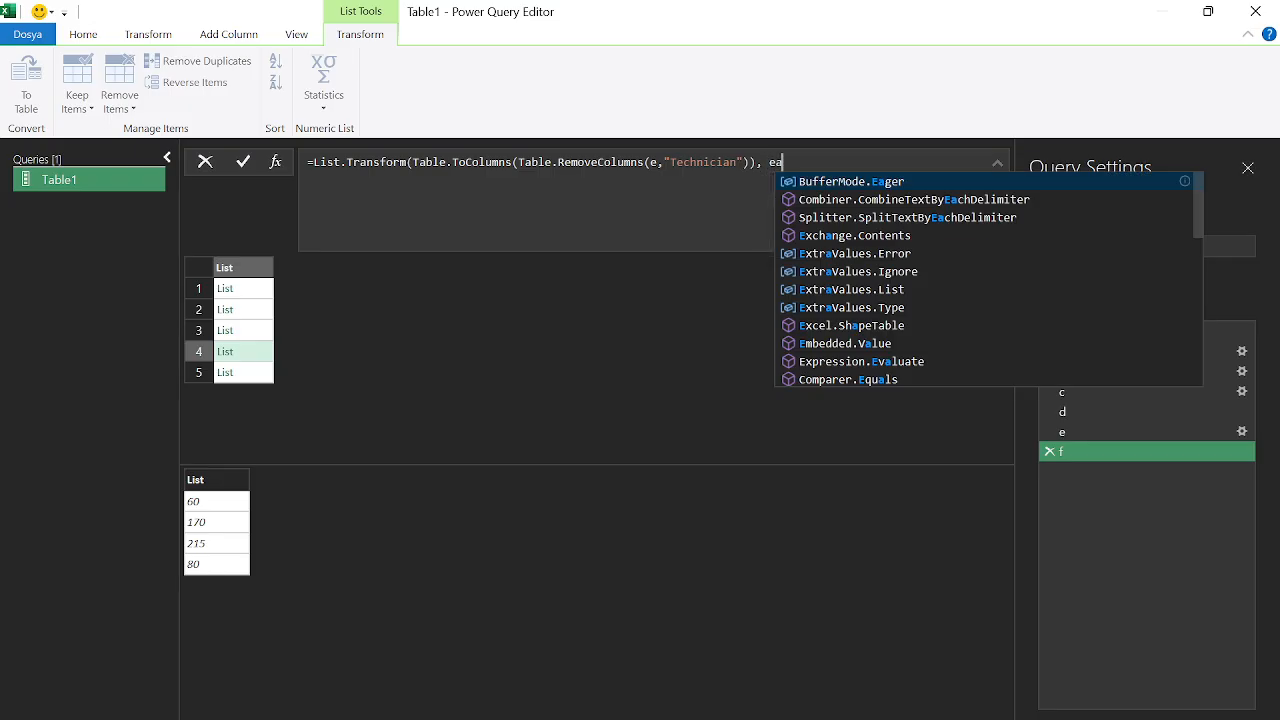
text(ch )
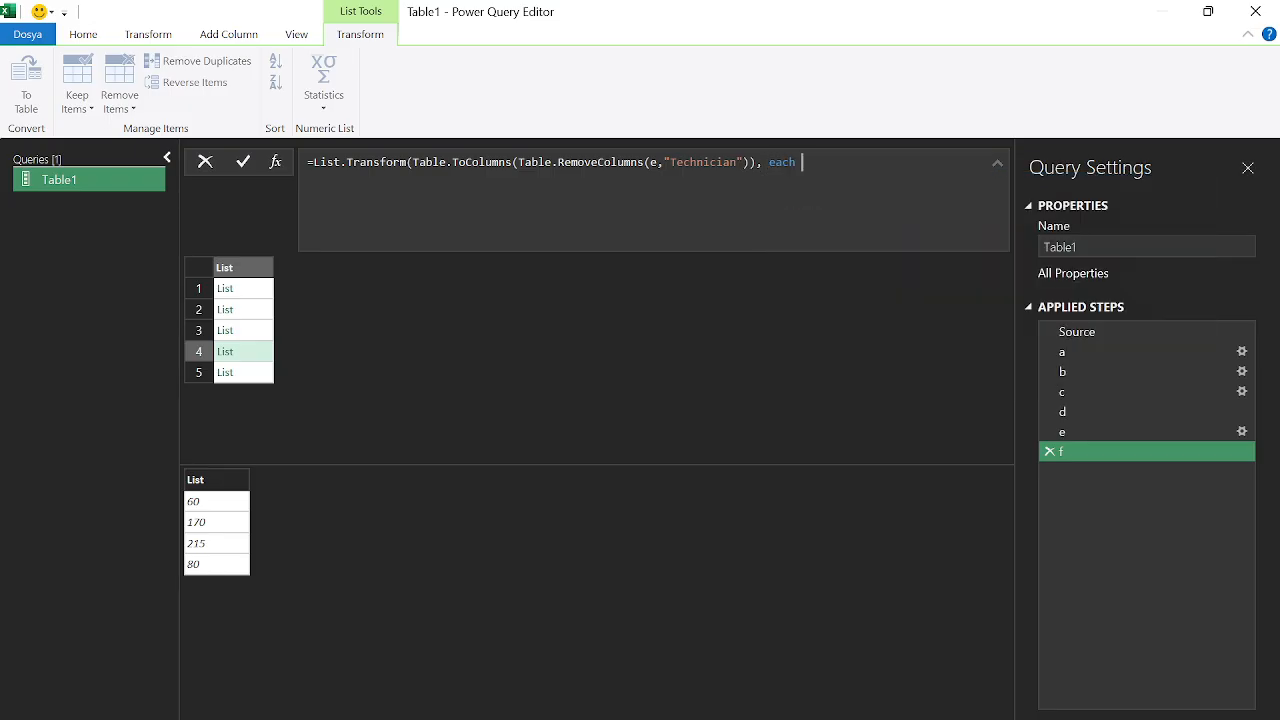
text(list)
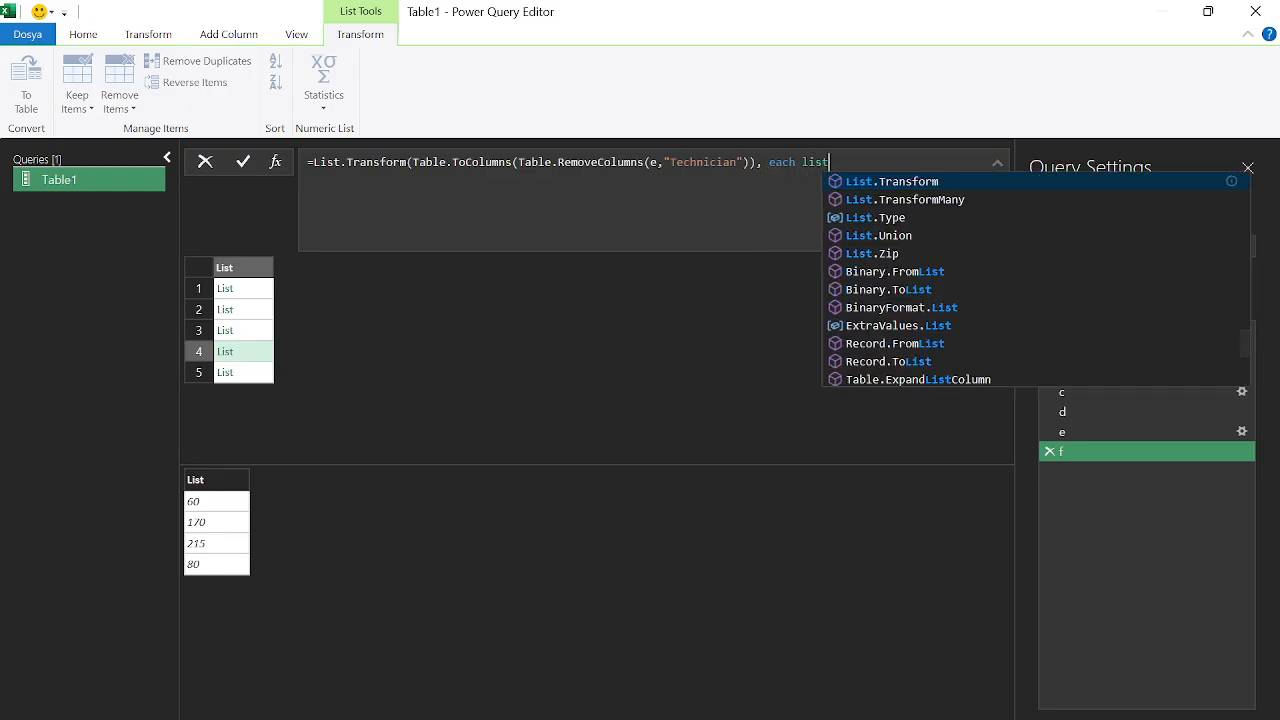
text(sum)
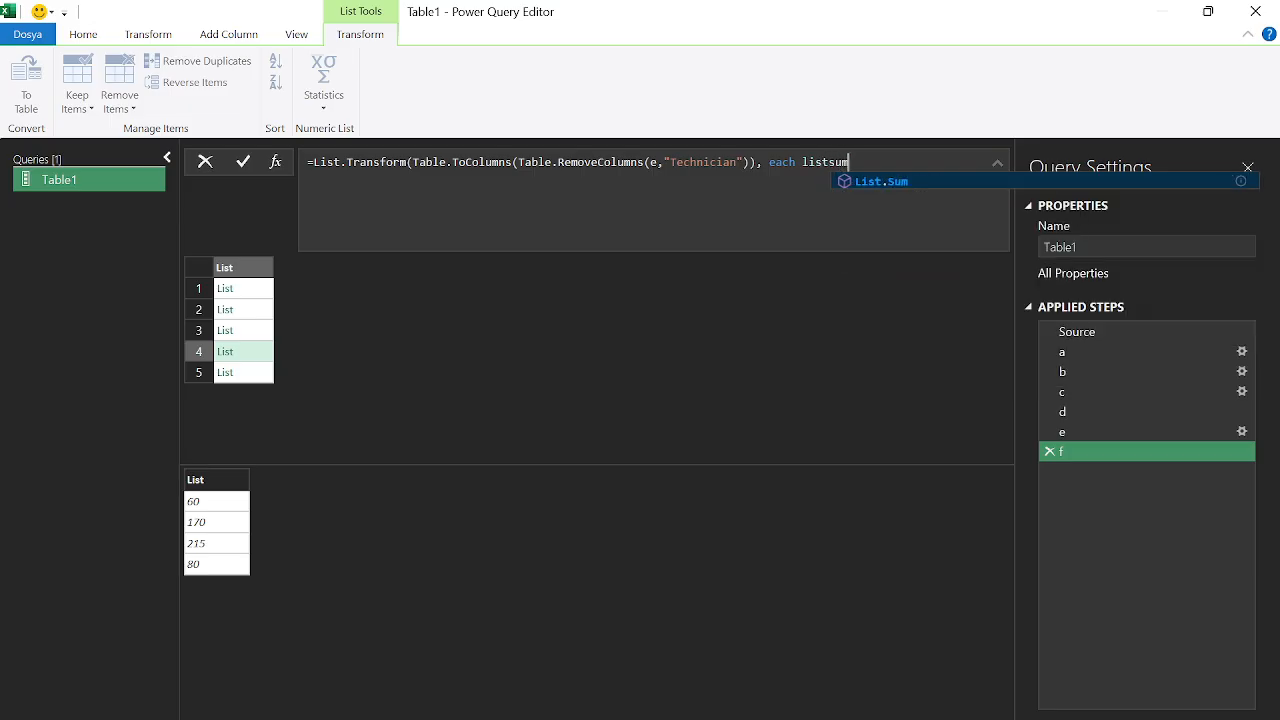
key(Tab)
text(()
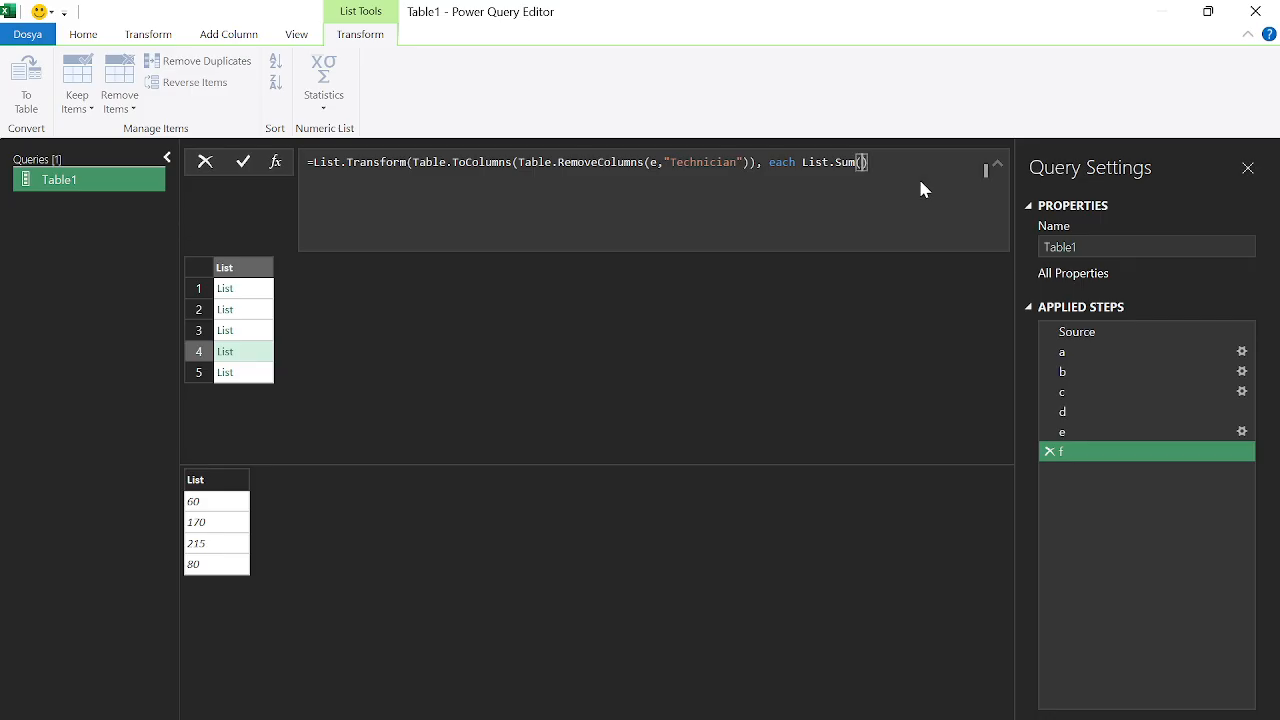
text(_)
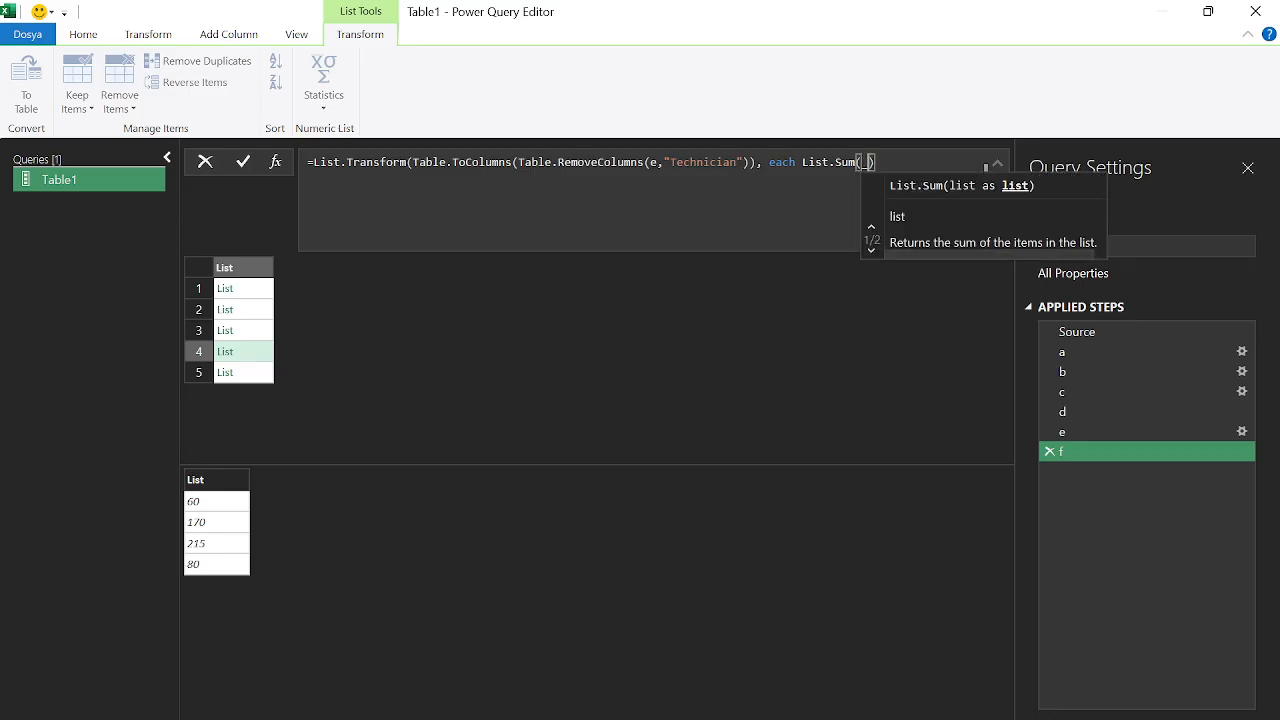
text()))
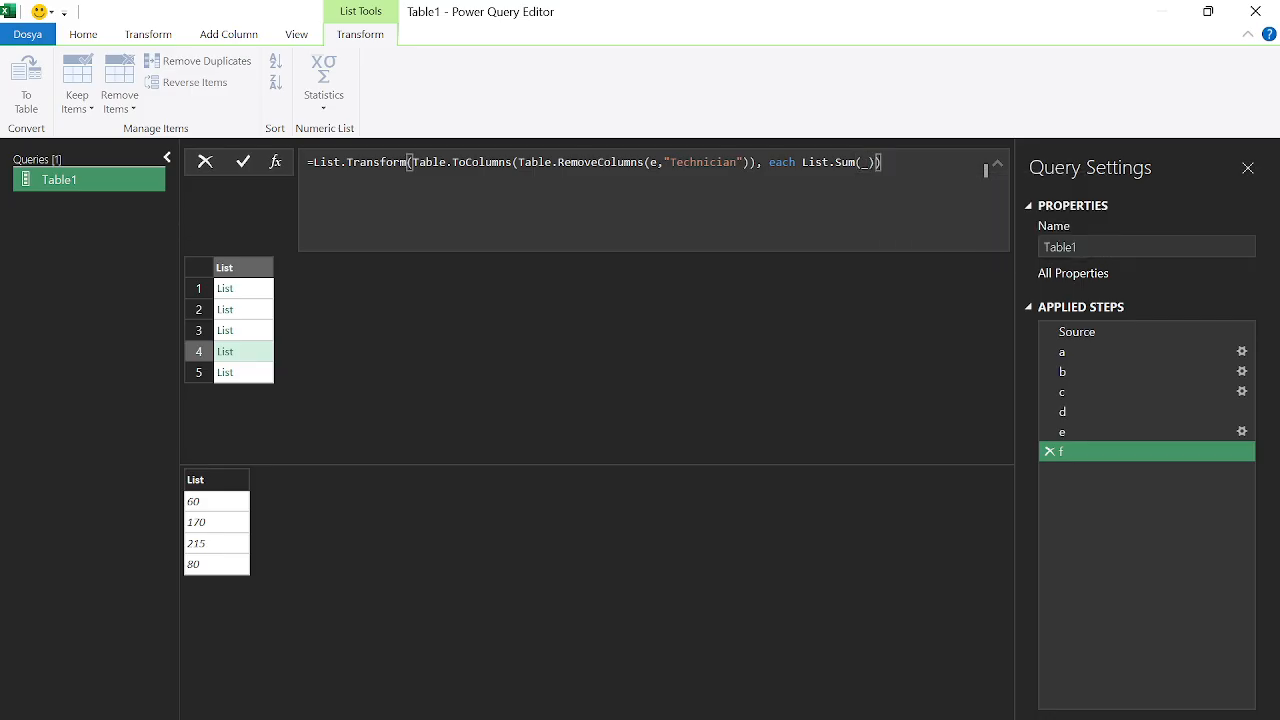
key(Return)
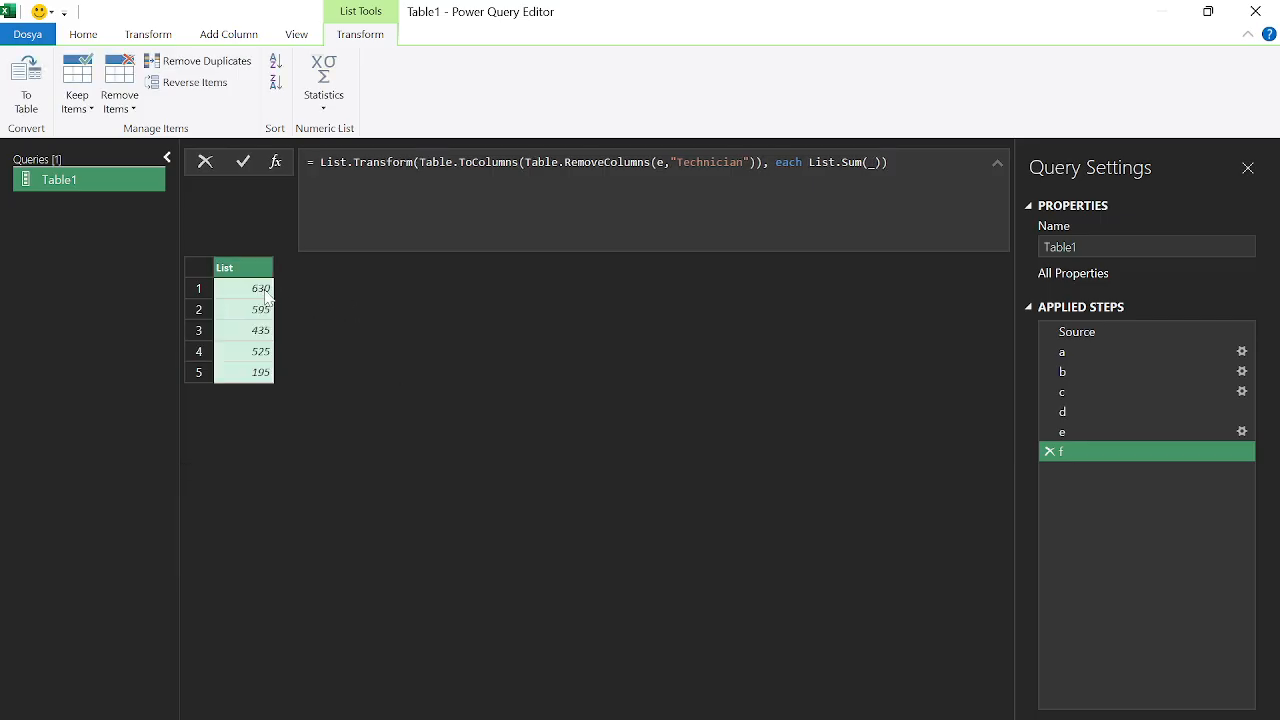
key(alt+Tab)
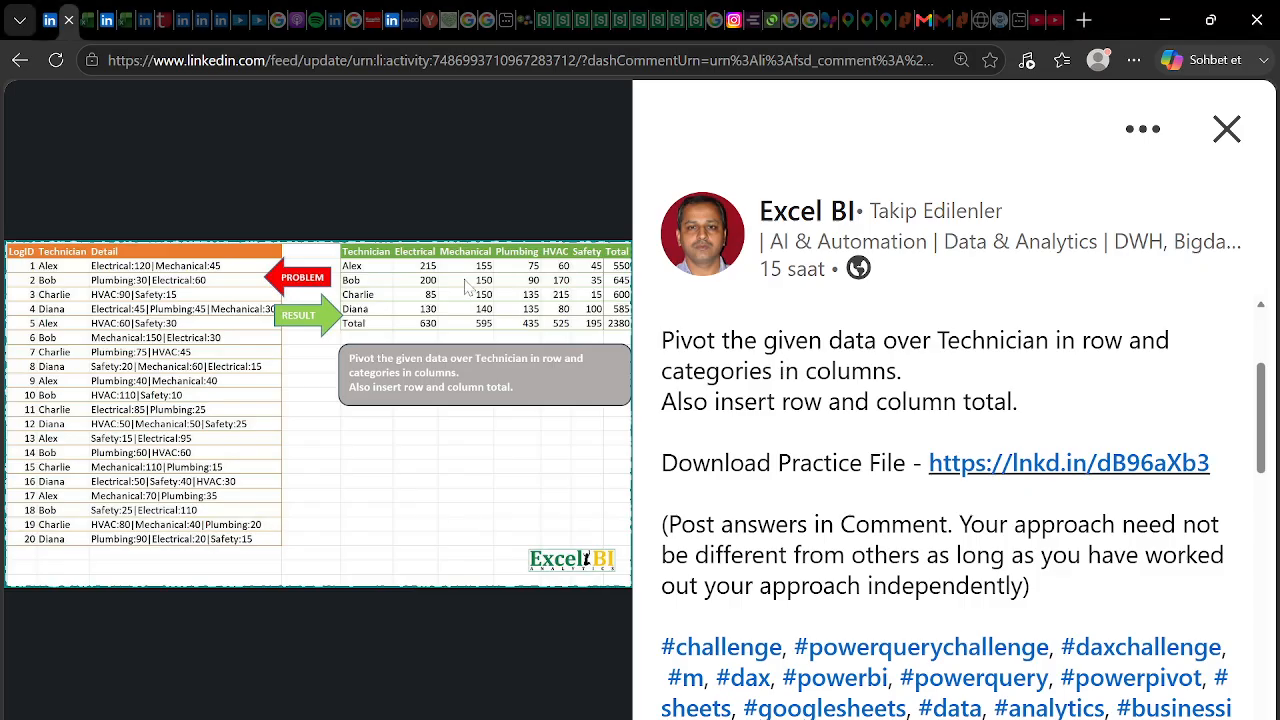
key(alt+Tab)
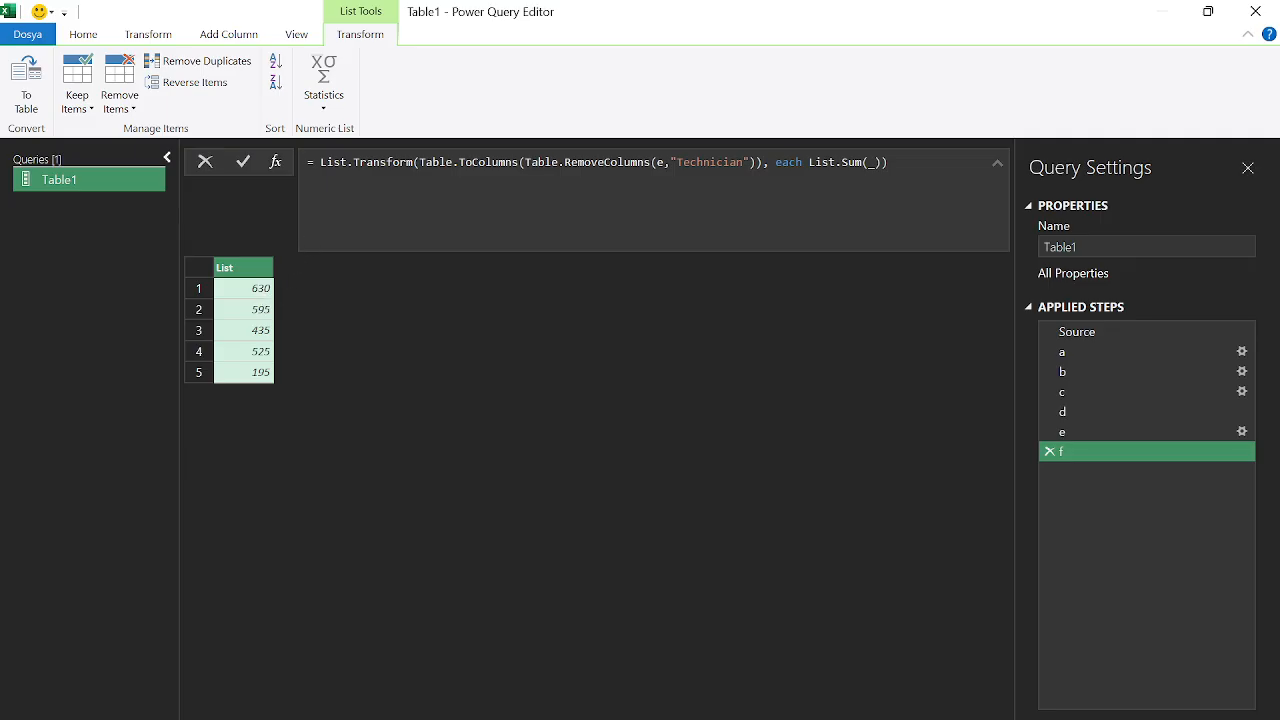
key(alt+Tab)
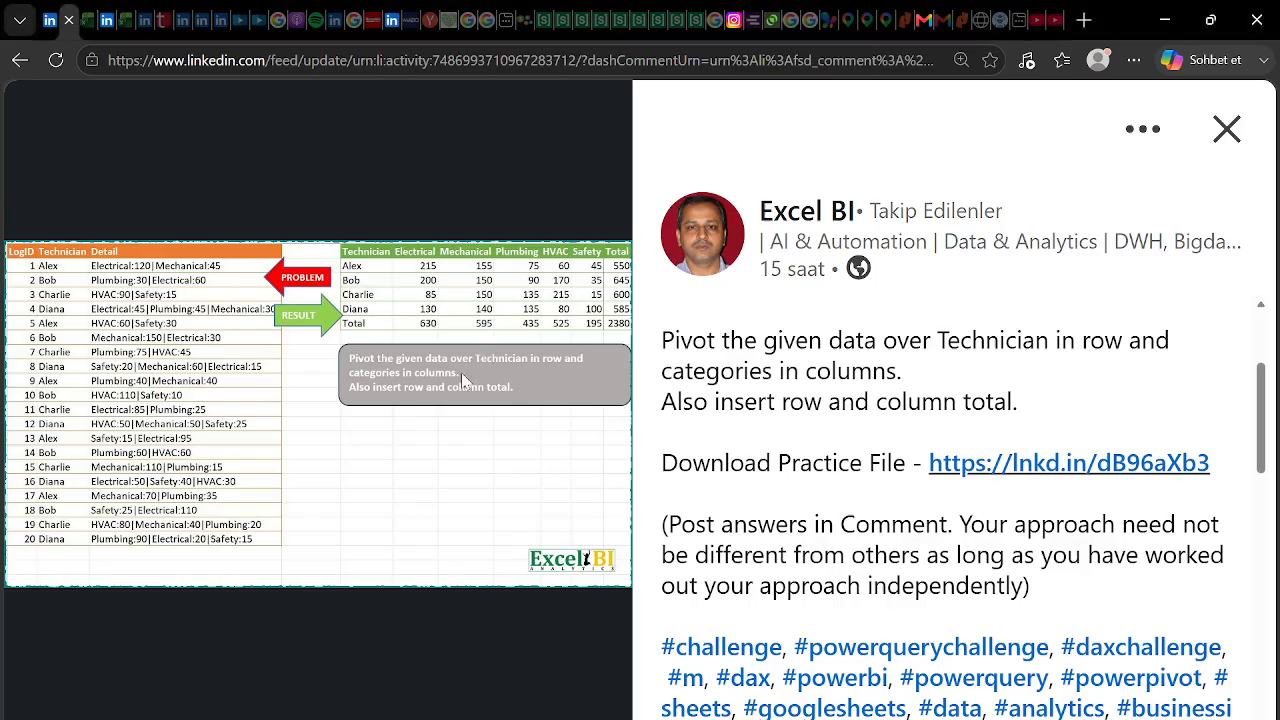
key(alt+Tab)
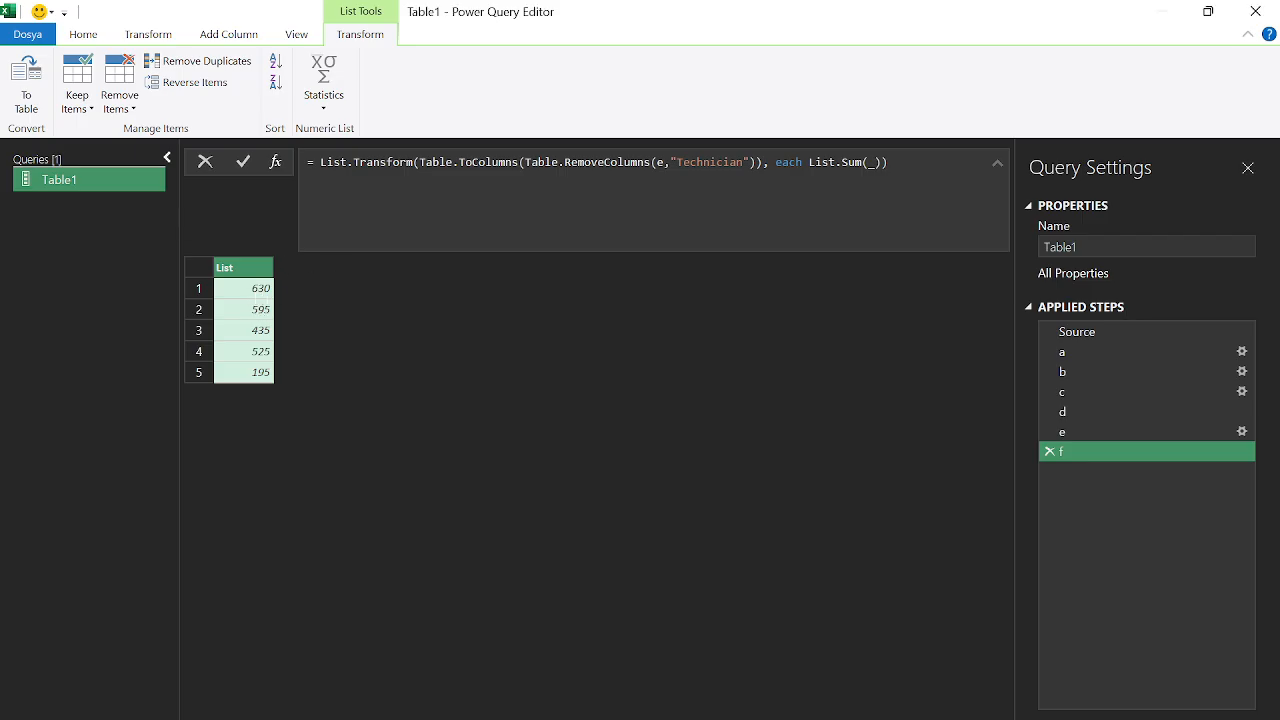
click(320, 163)
key(Left)
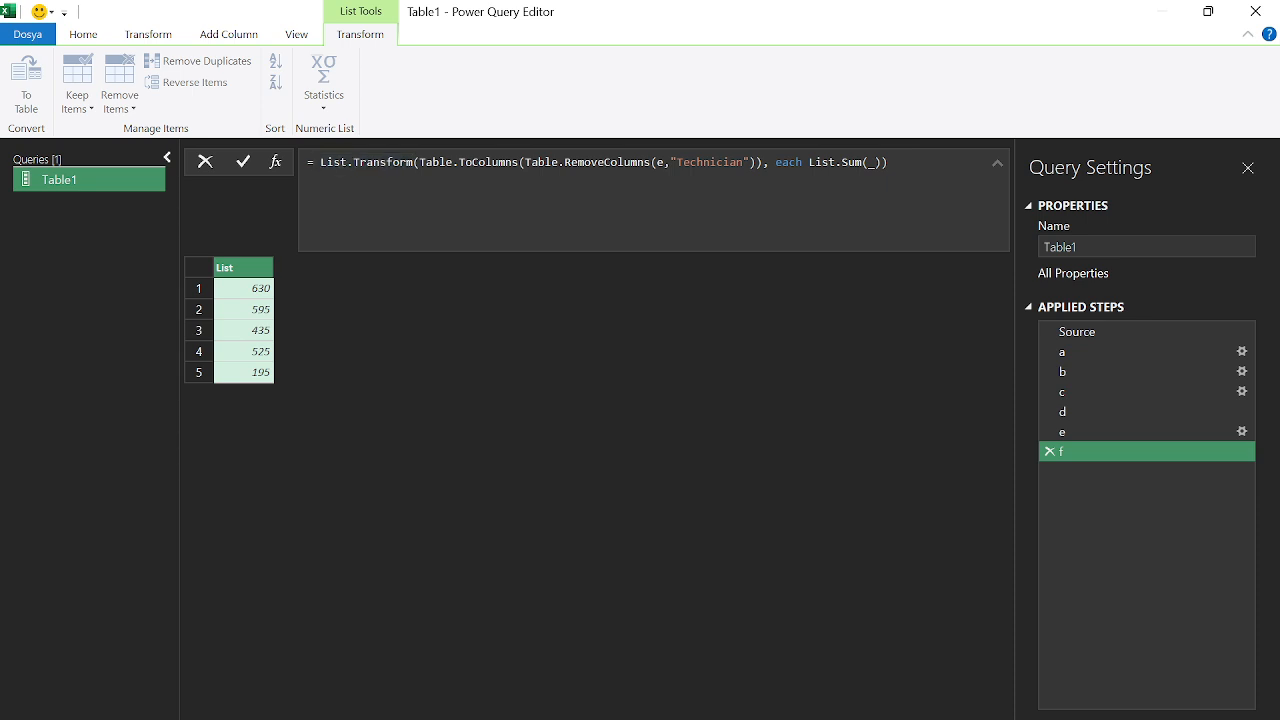
Prepend {"Total"}& to the sums formula, fixing the text-and-list error with braces
text("Total")
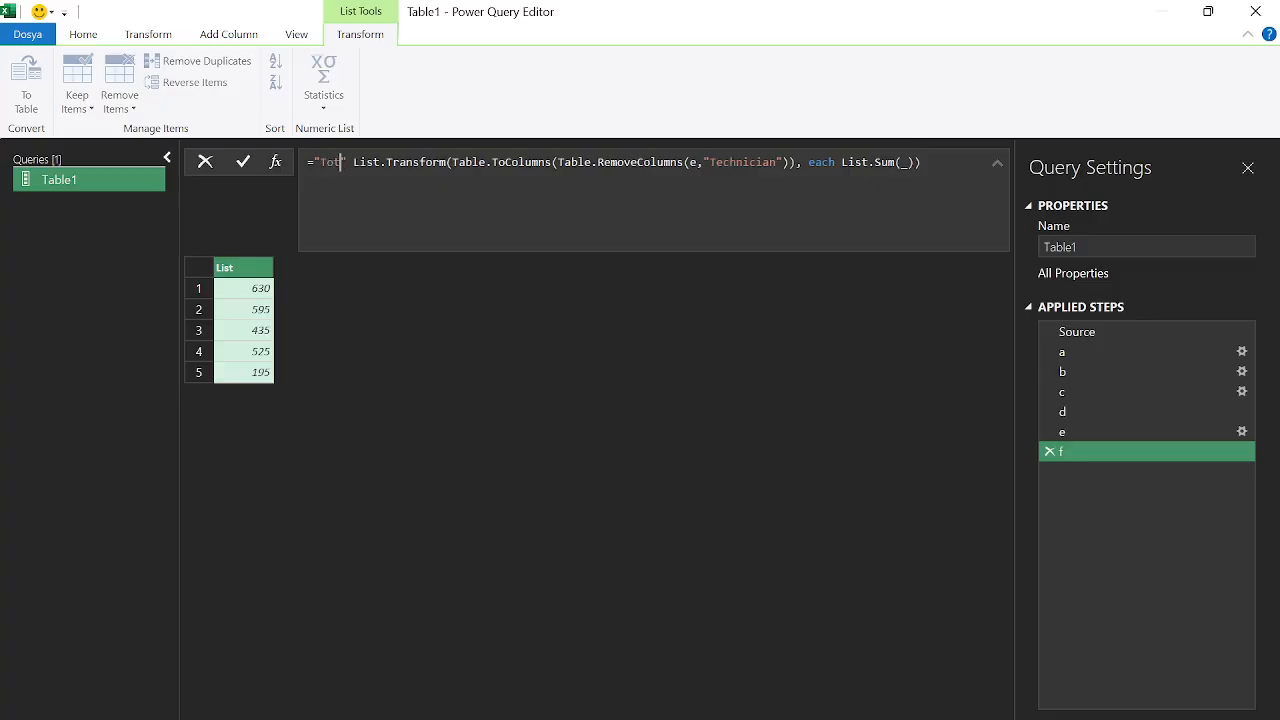
text(&)
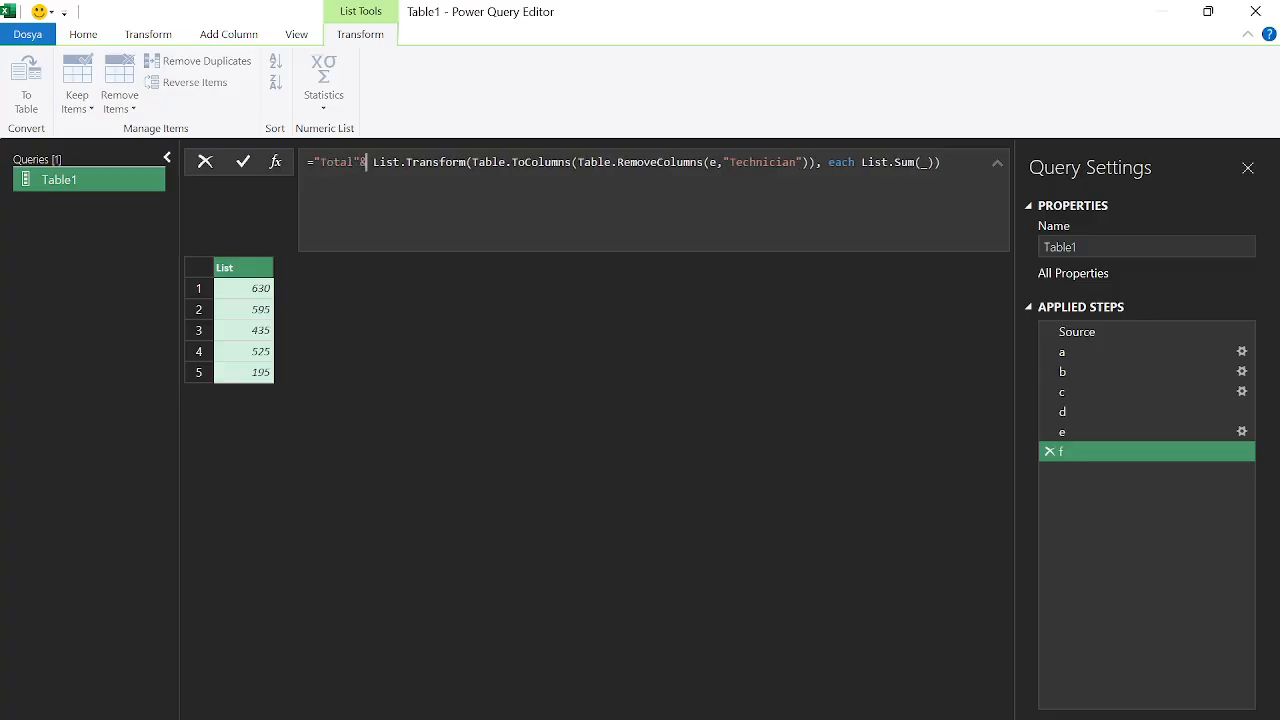
key(Return)
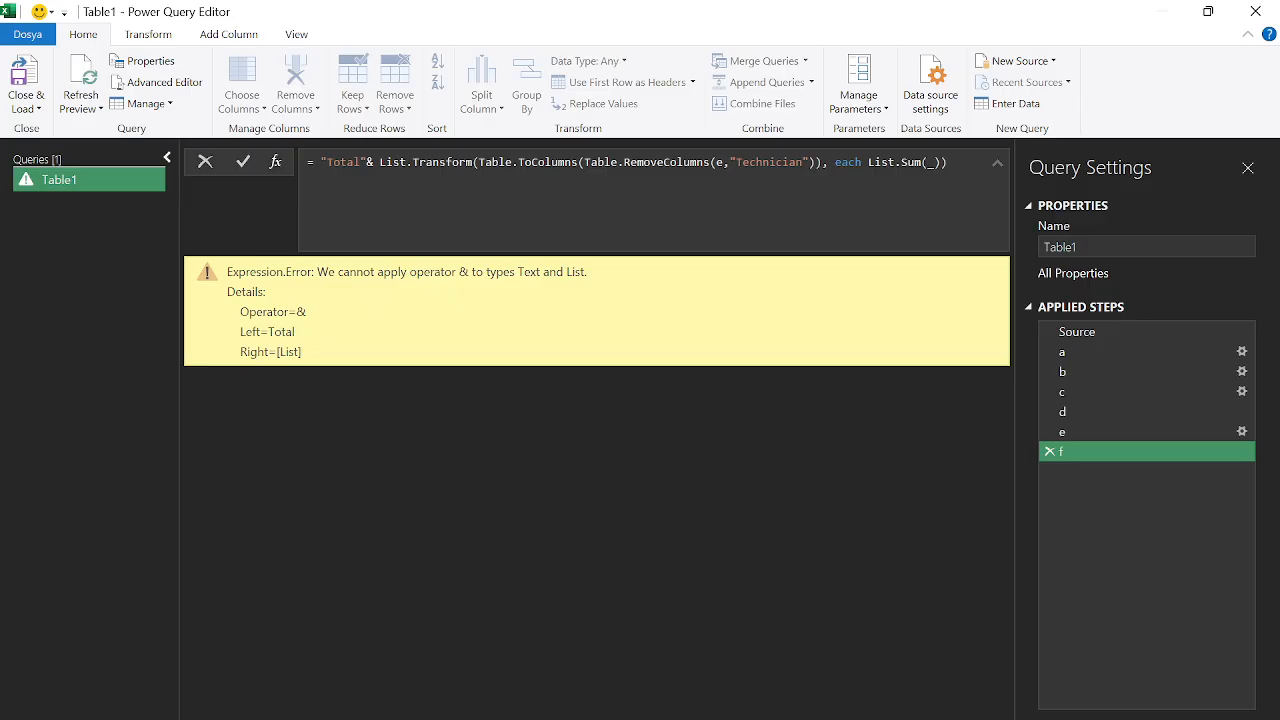
click(320, 162)
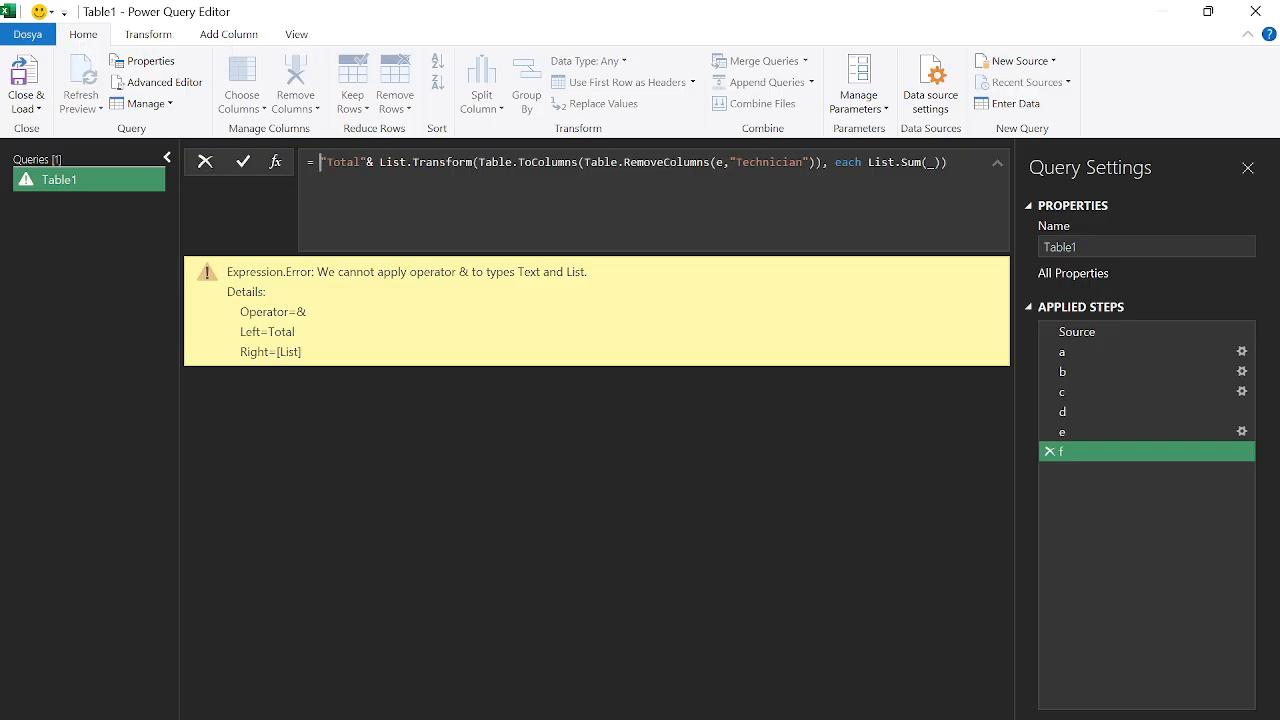
text({)
key(ctrl+Right)
key(Right)
text(})
key(Return)
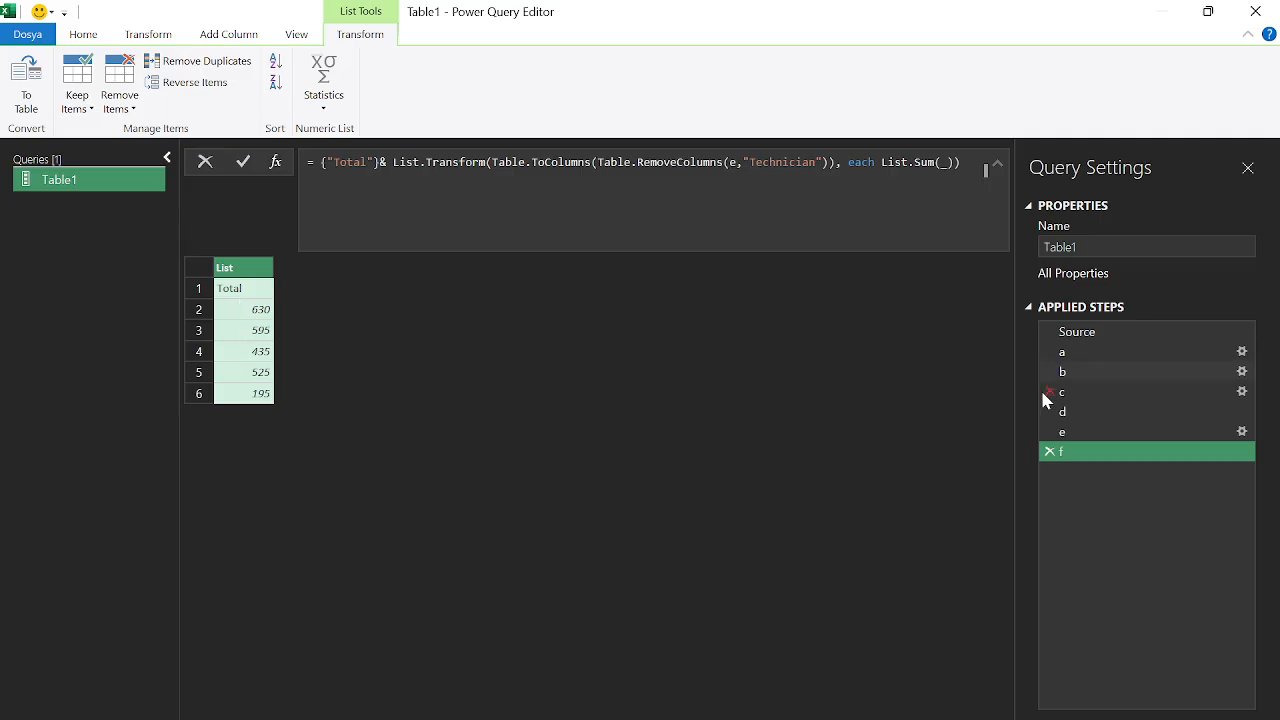
Add a step = List.Transform(f, each {_}) that wraps each total in its own list
click(277, 162)
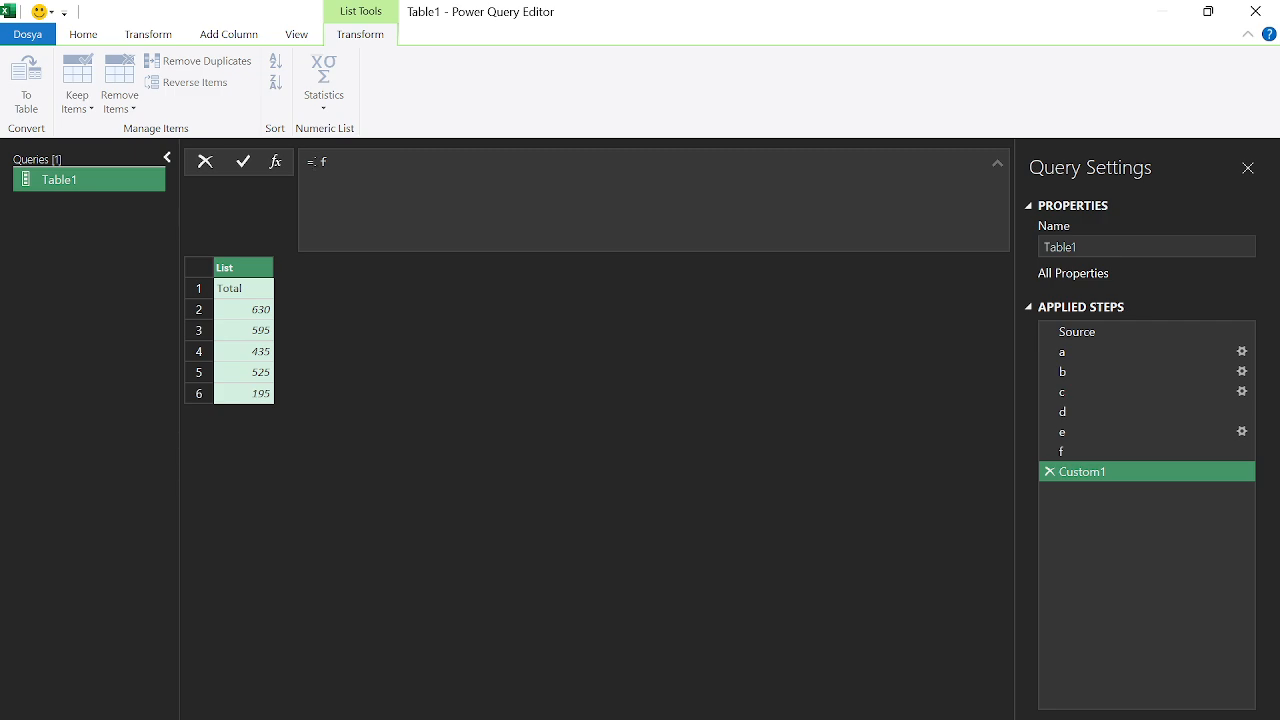
text(List.Transform())
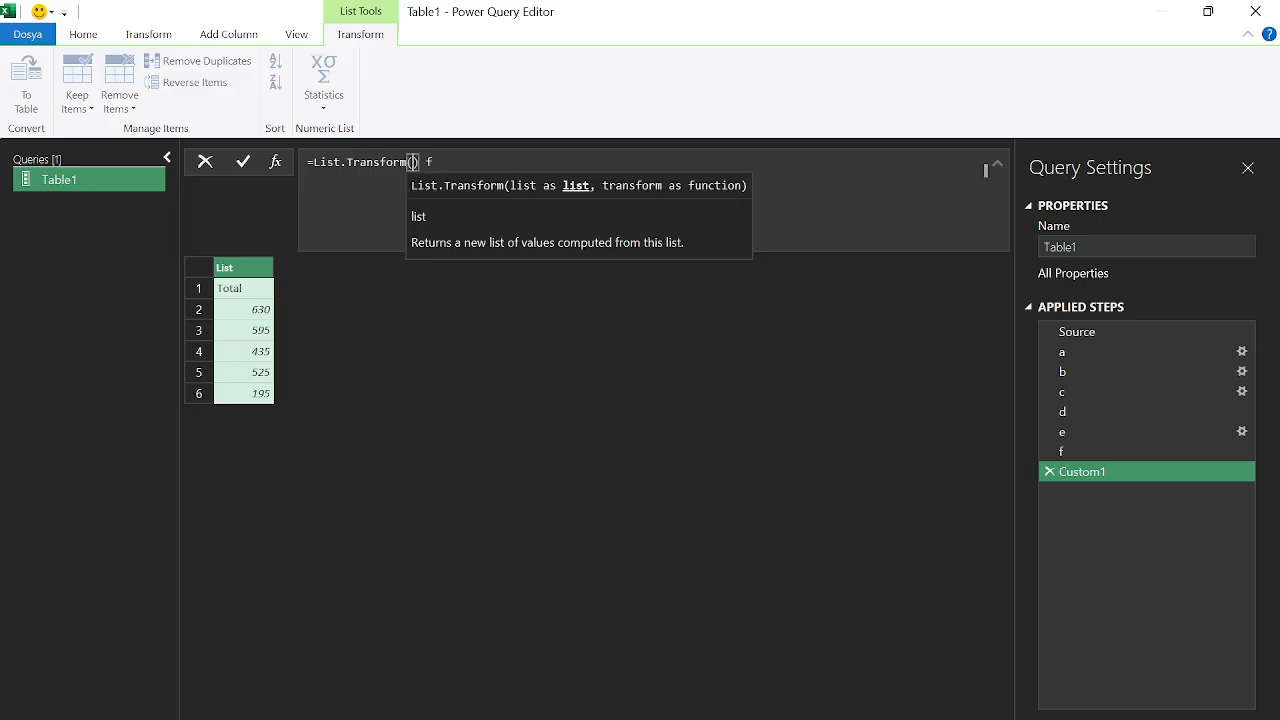
key(BackSpace)
key(BackSpace)
key(Right)
text(, each)
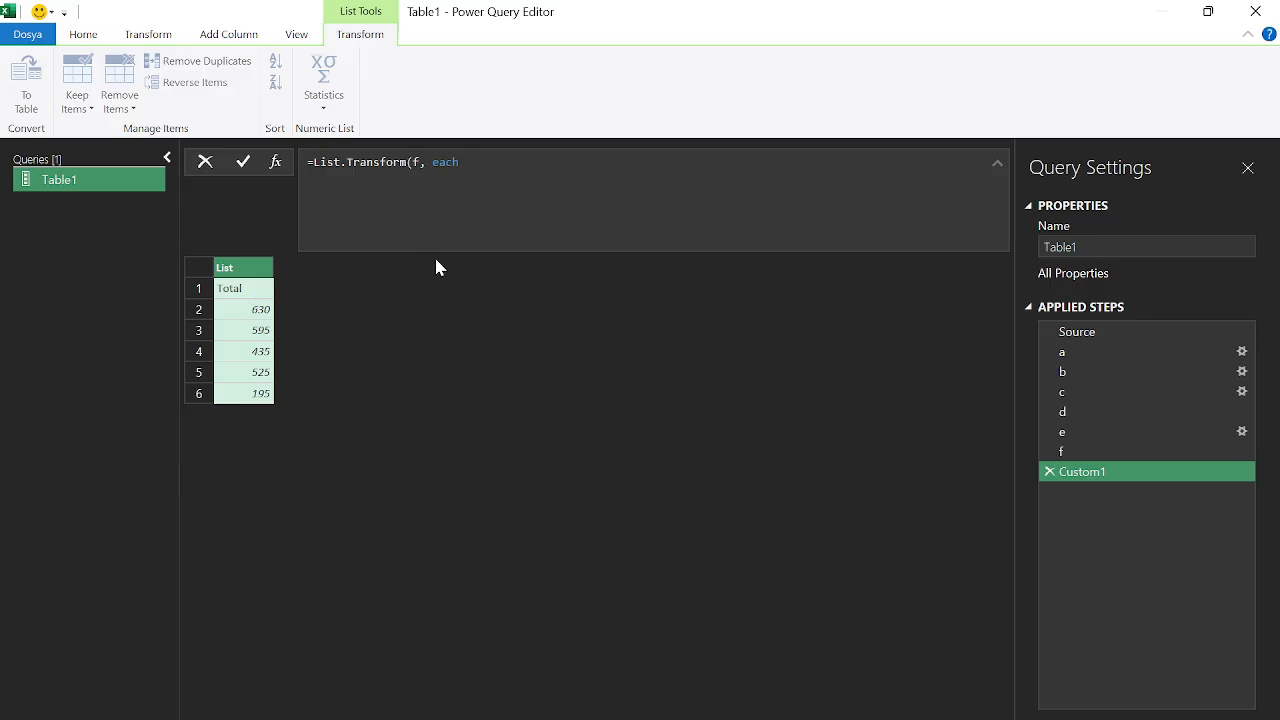
text(_)
key(Left)
text({_}))
key(Return)
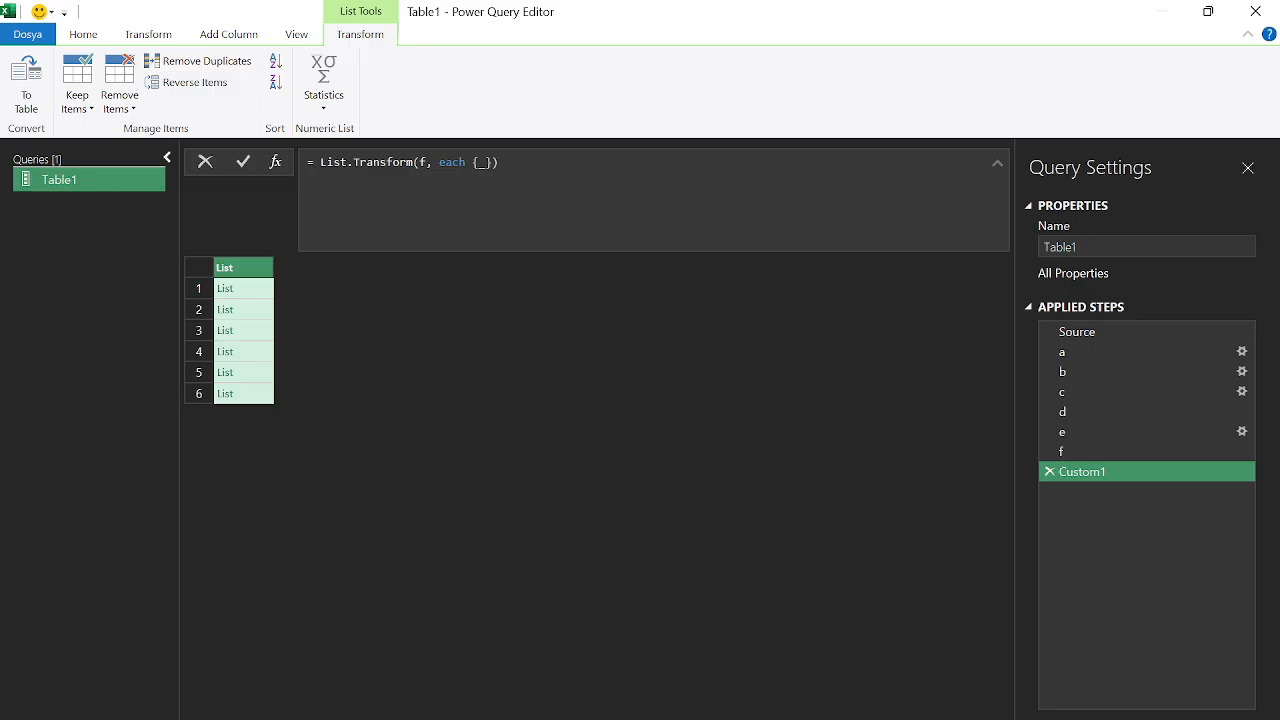
Wrap the List.Transform formula in Table.FromRows
click(313, 162)
text(tablefrom)
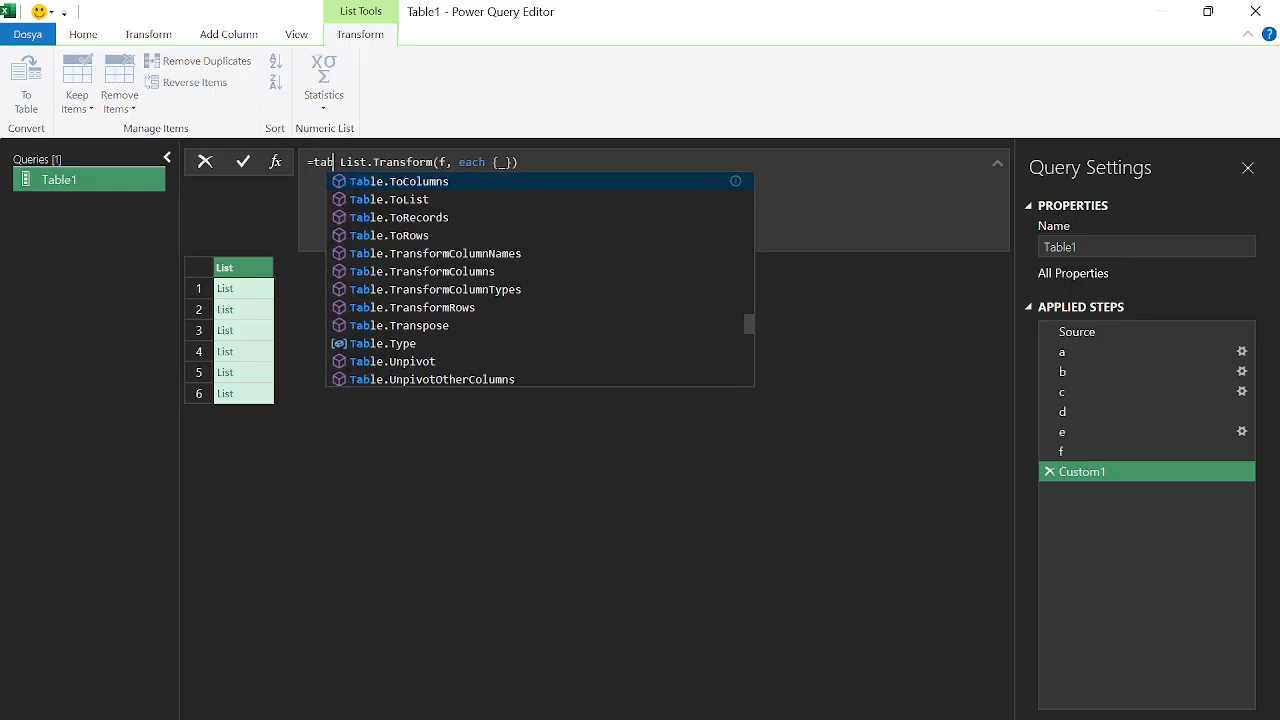
text(romr)
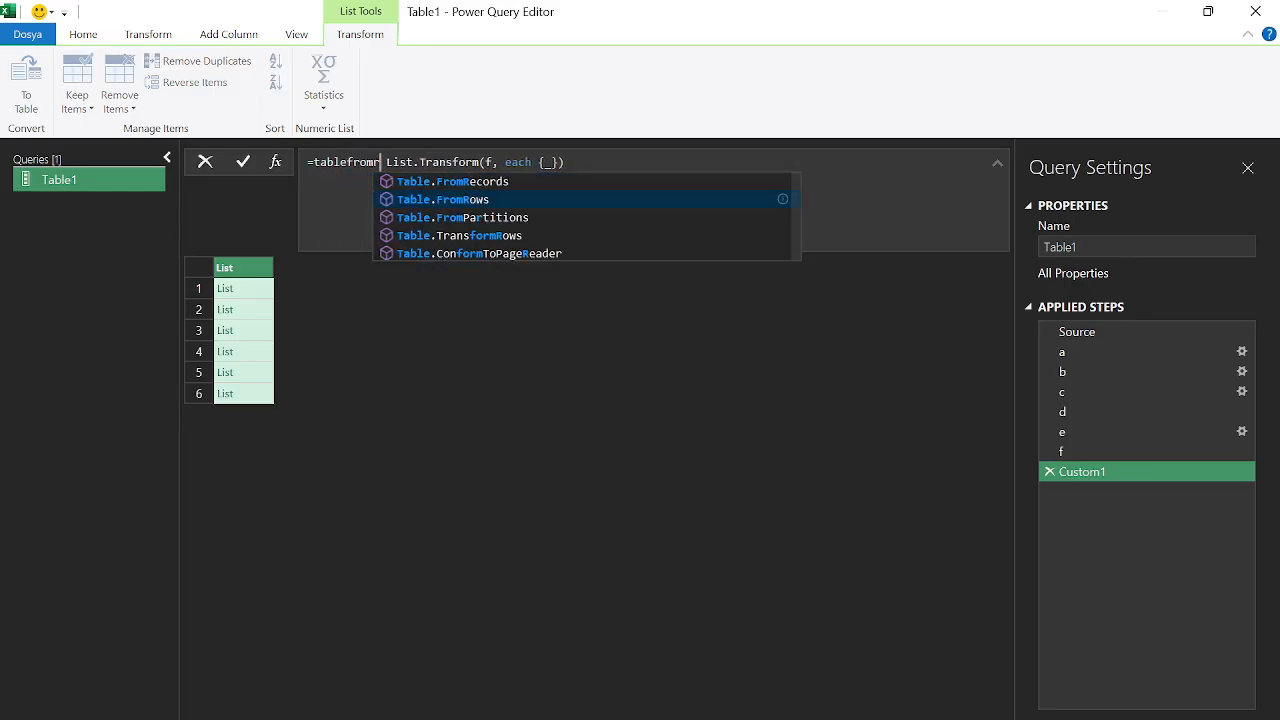
text(ws)
key(Tab)
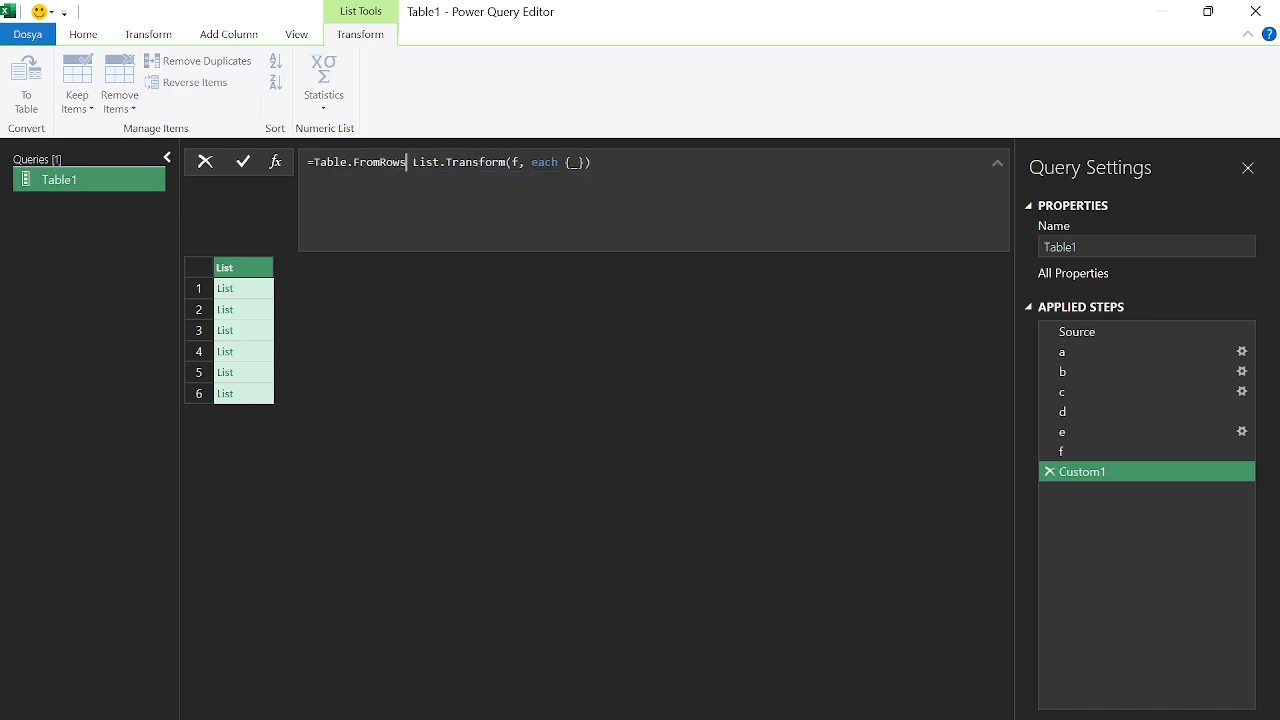
text(()
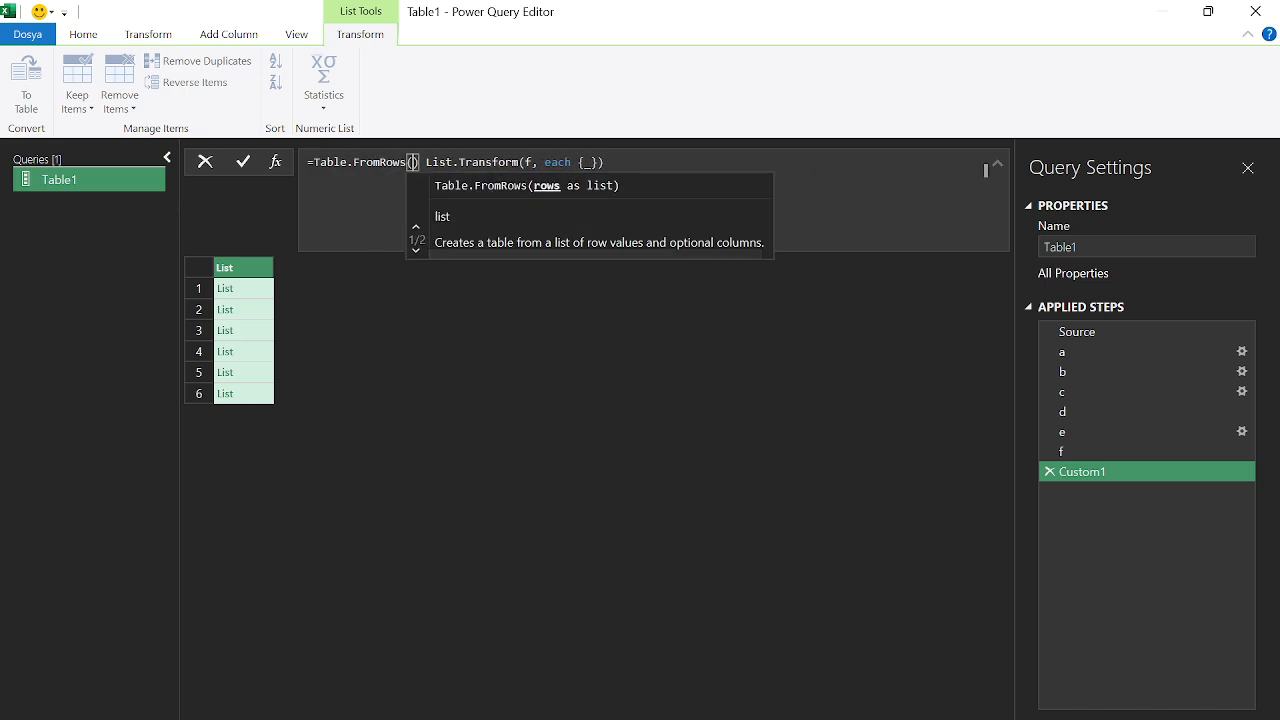
text())
key(BackSpace)
key(BackSpace)
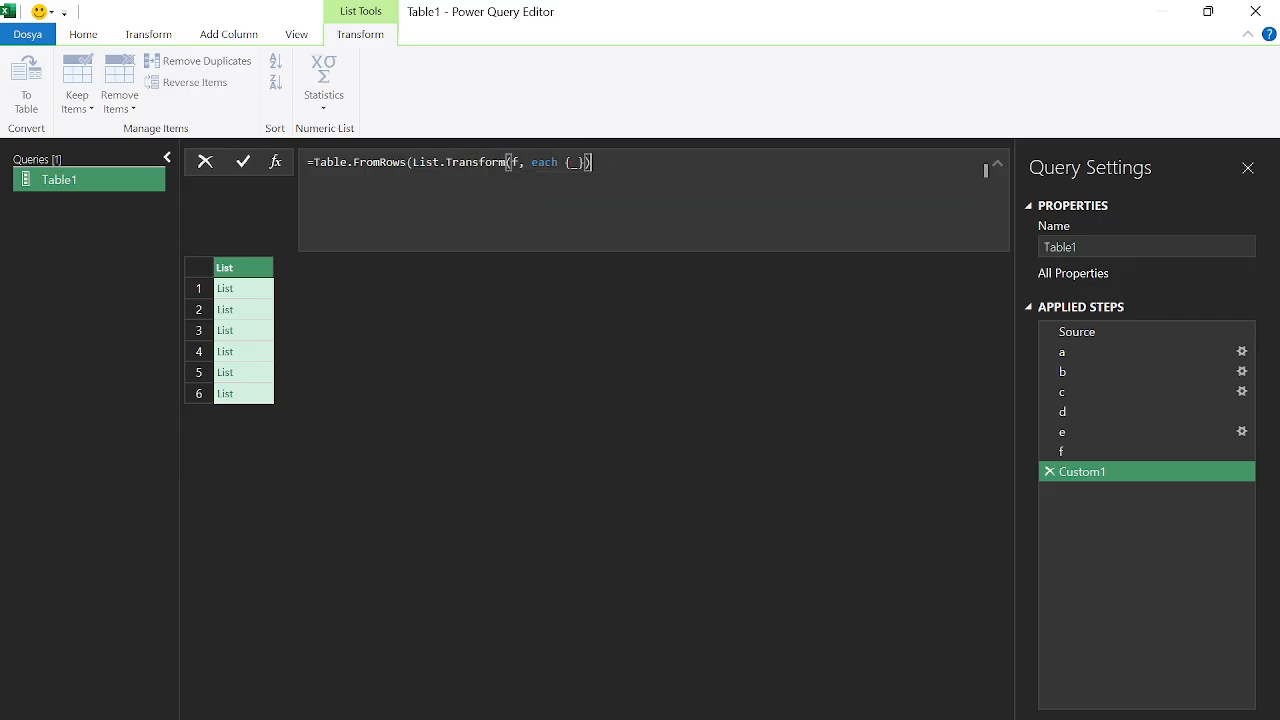
text())
key(Return)
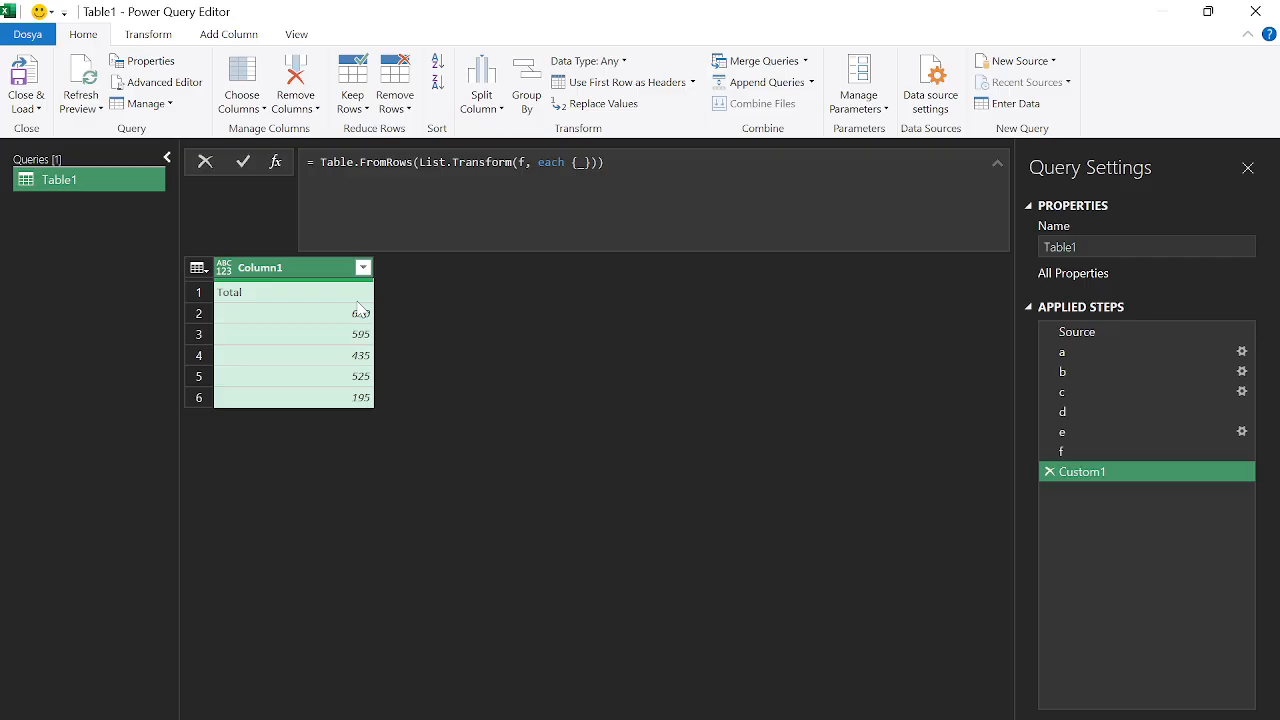
Switch to Table.FromColumns for a one-row Total, 630, 595, 435, 525 table, and start renaming the step
click(408, 162)
key(BackSpace)
key(BackSpace)
key(BackSpace)
text(colum)
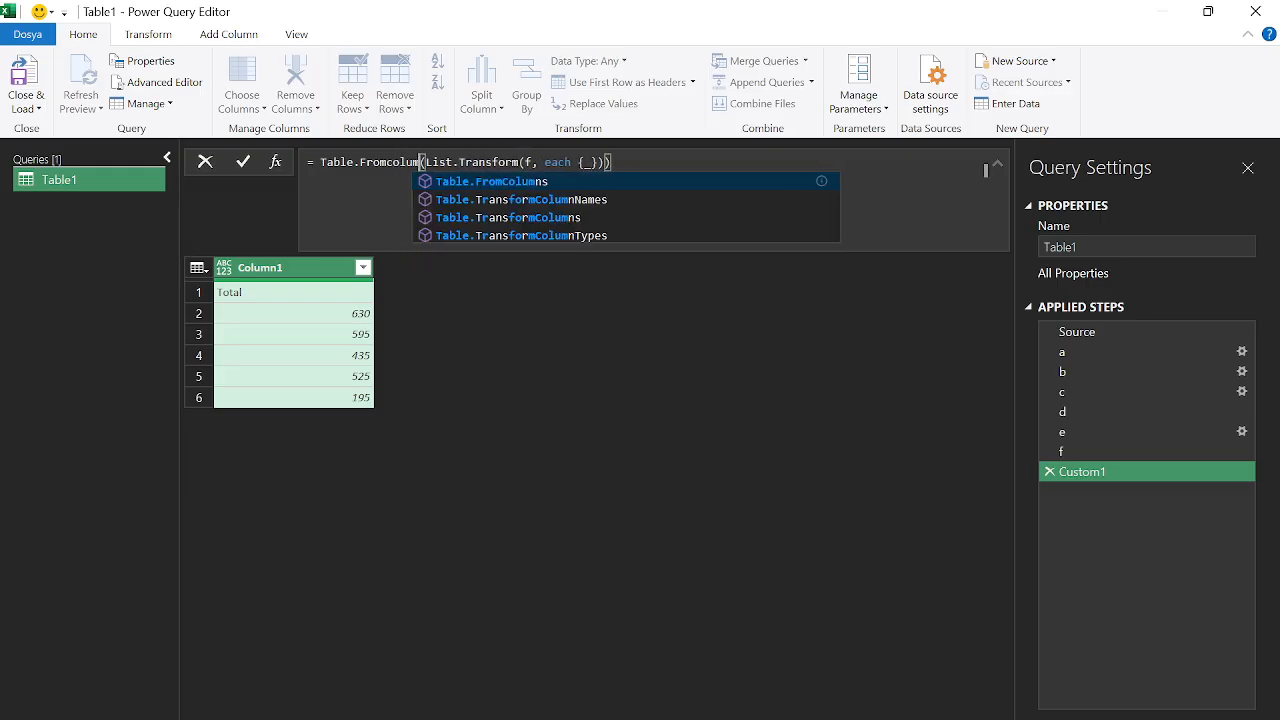
text(ns)
click(514, 351)
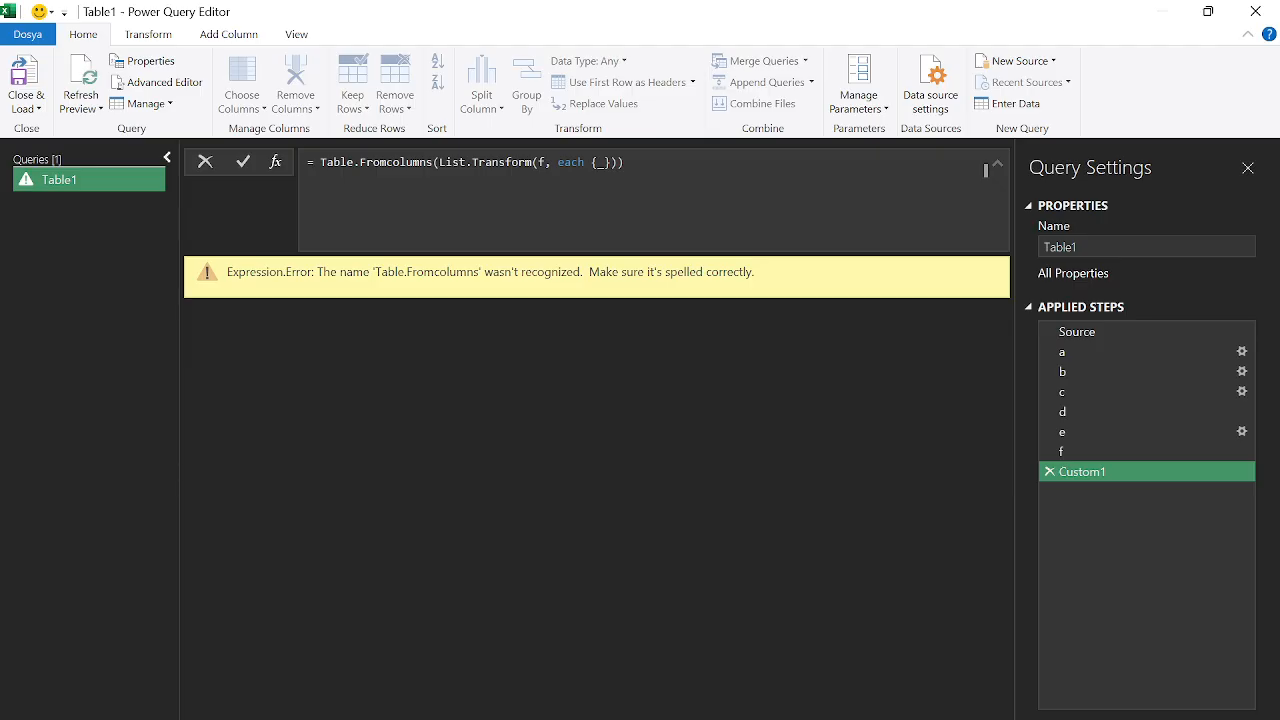
drag(432, 162, 313, 162)
key(BackSpace)
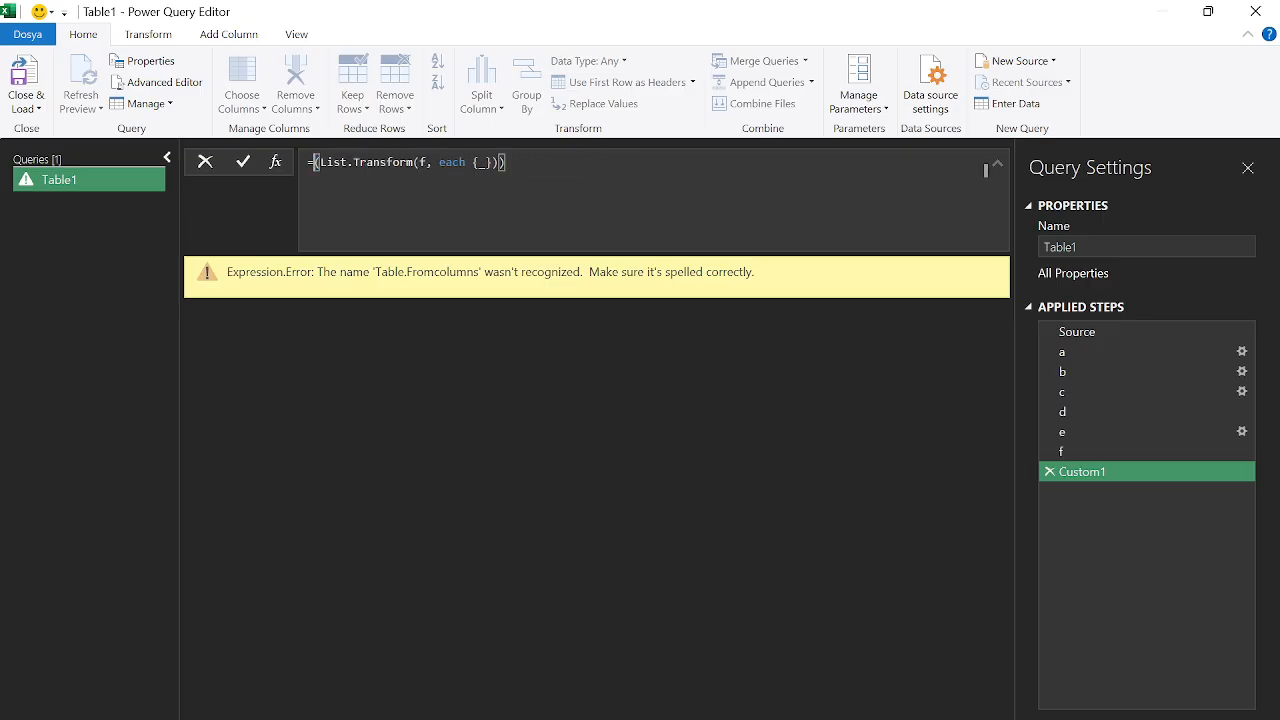
text(tablefrom)
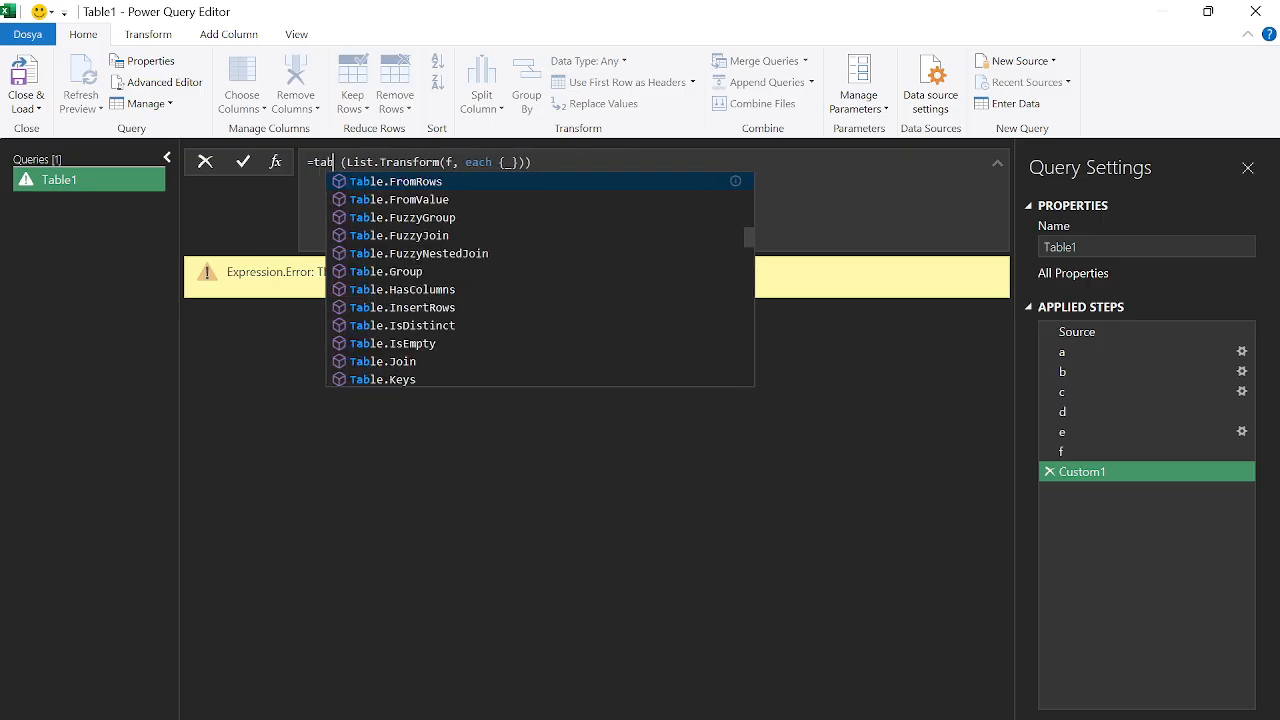
key(Tab)
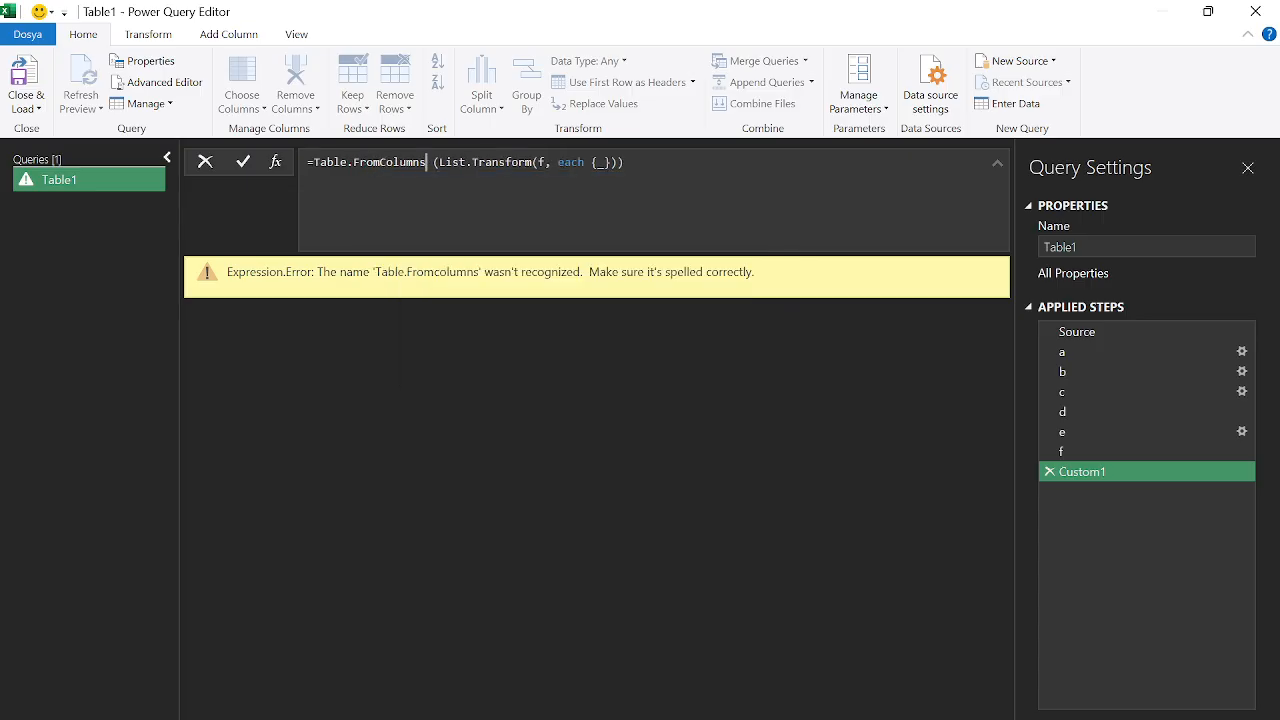
click(985, 170)
key(Return)
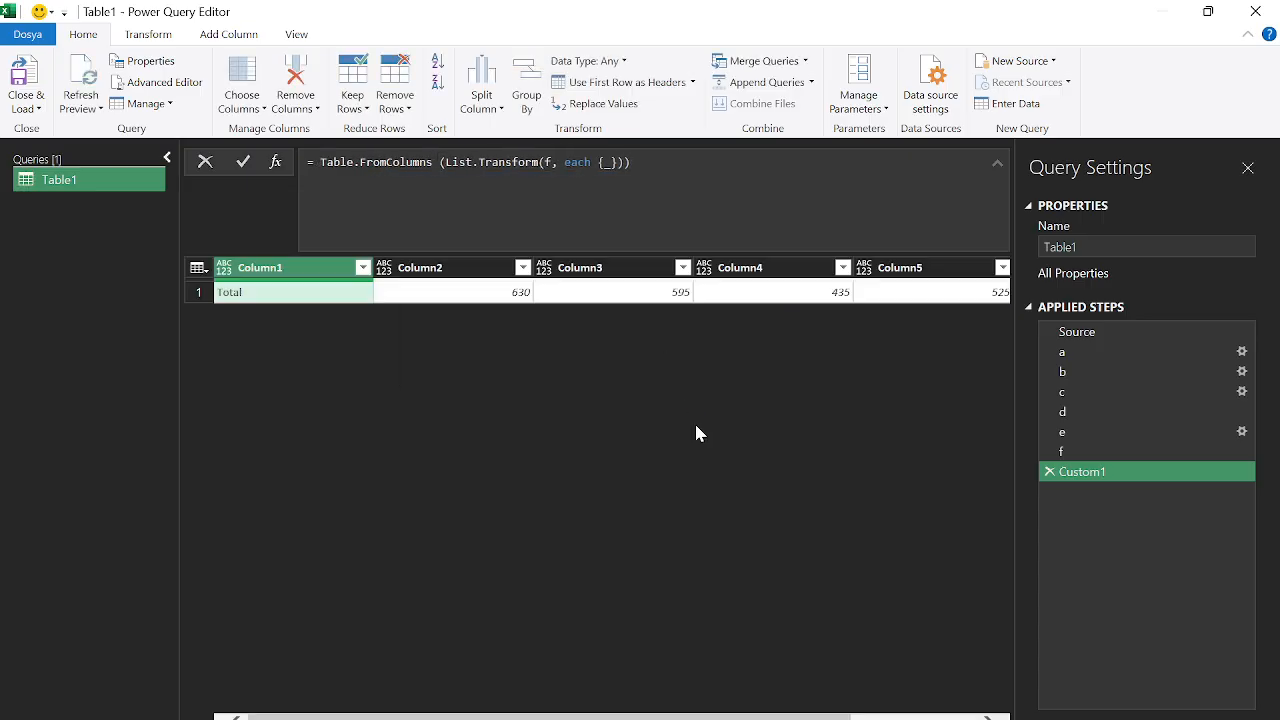
right_click(1075, 472)
click(1112, 508)
Name the step g and compare its totals row with pivot e and the expected result
text(g)
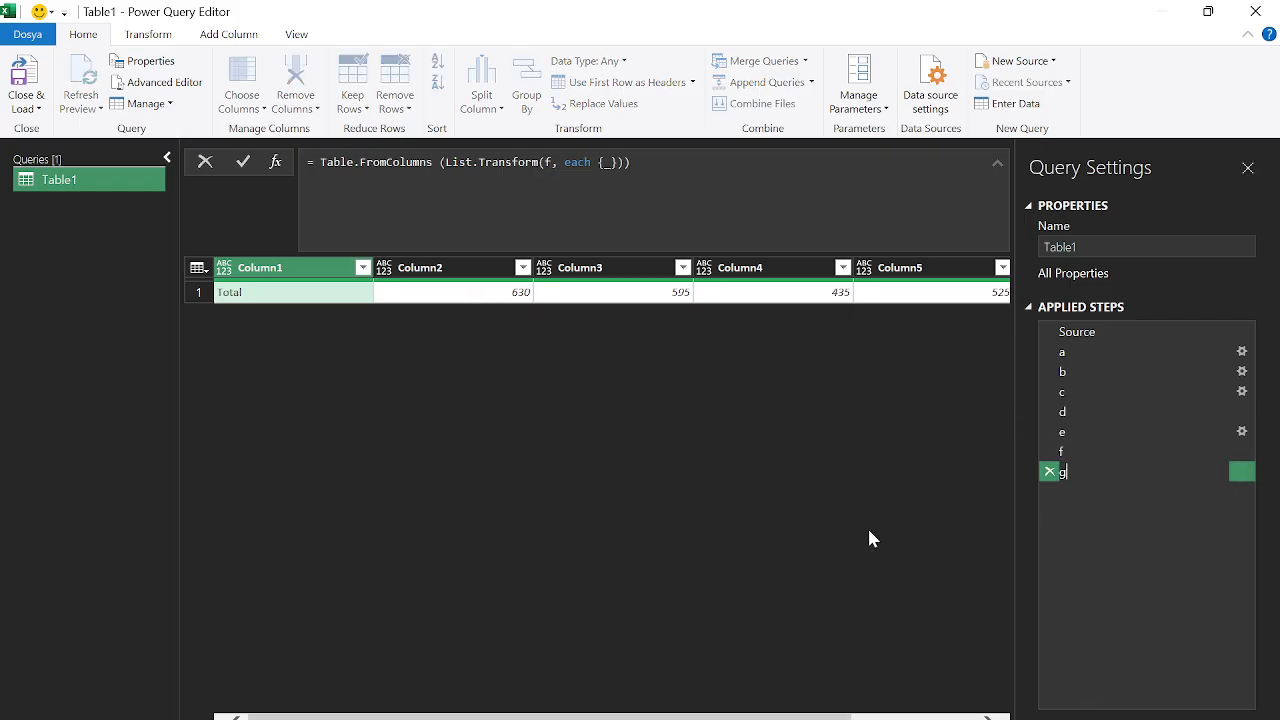
key(Return)
click(1099, 431)
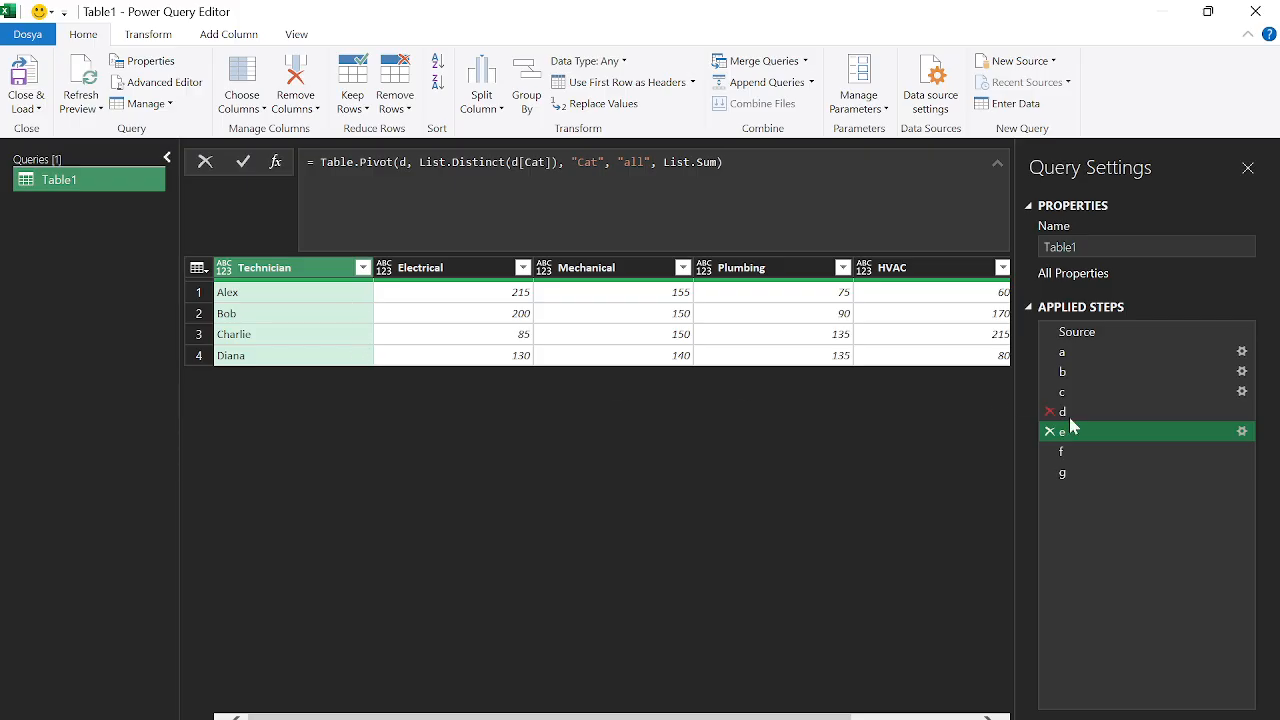
click(1103, 474)
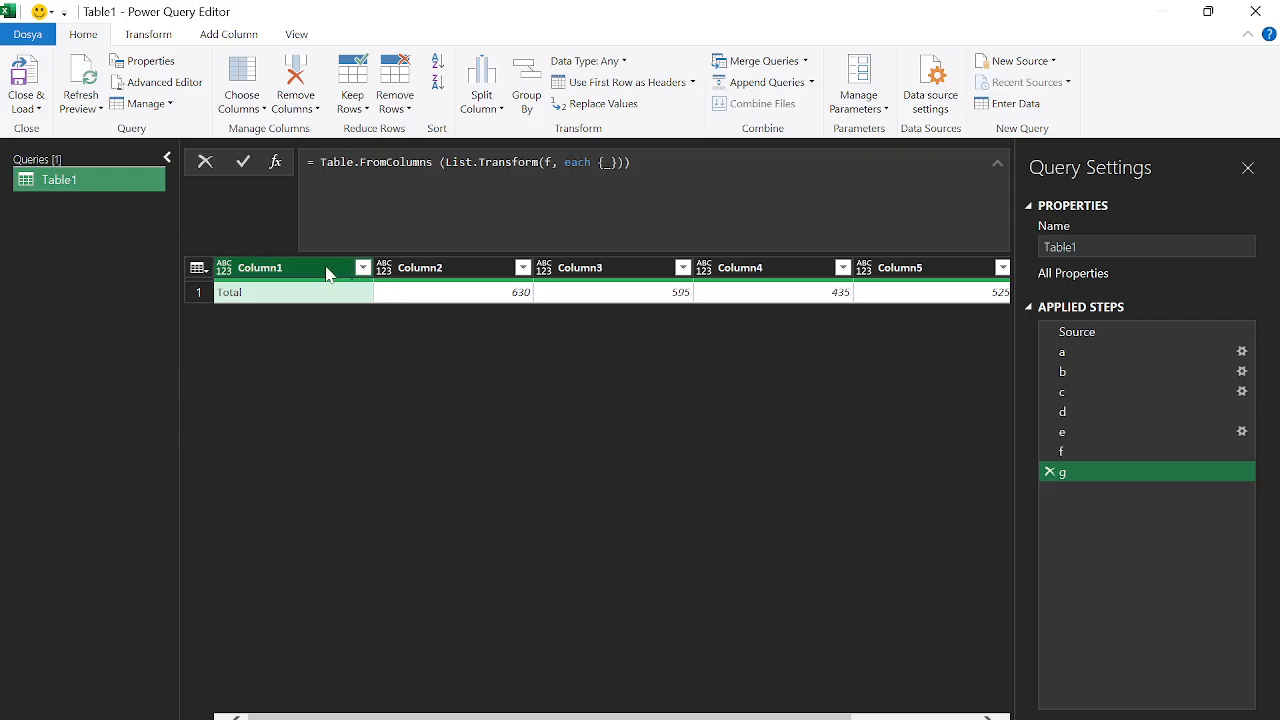
key(alt+Tab)
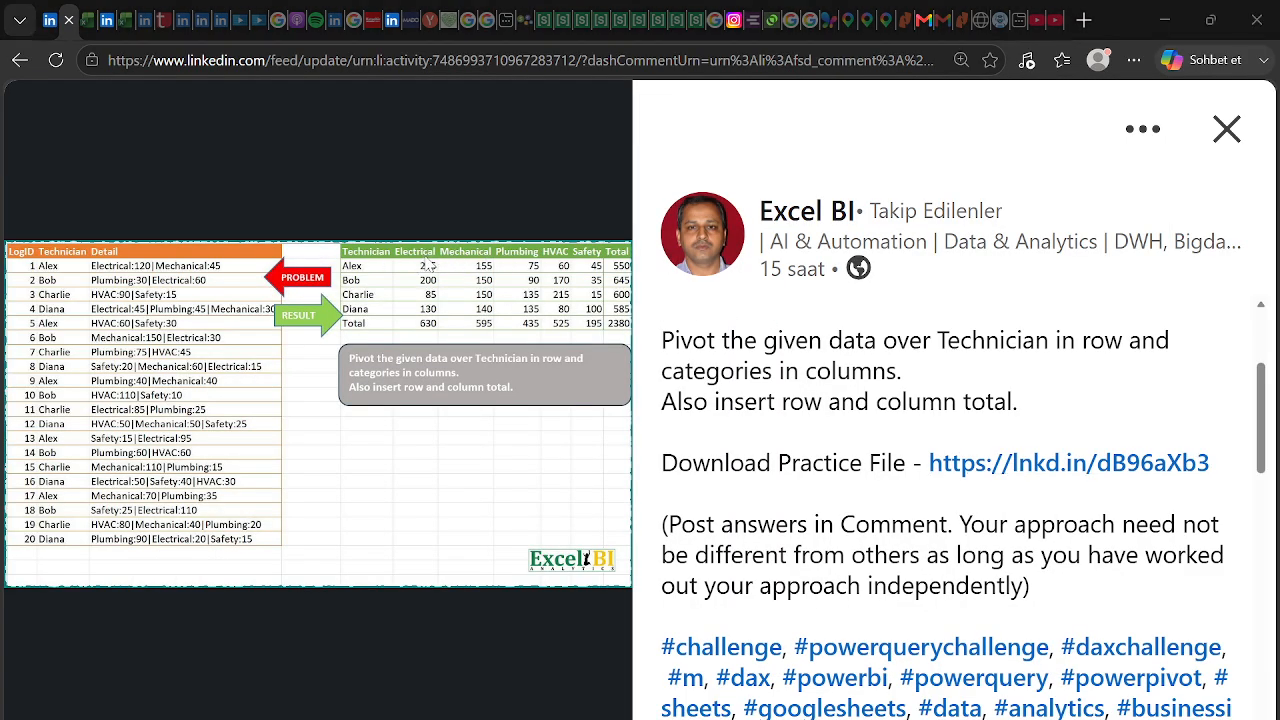
key(alt+Tab)
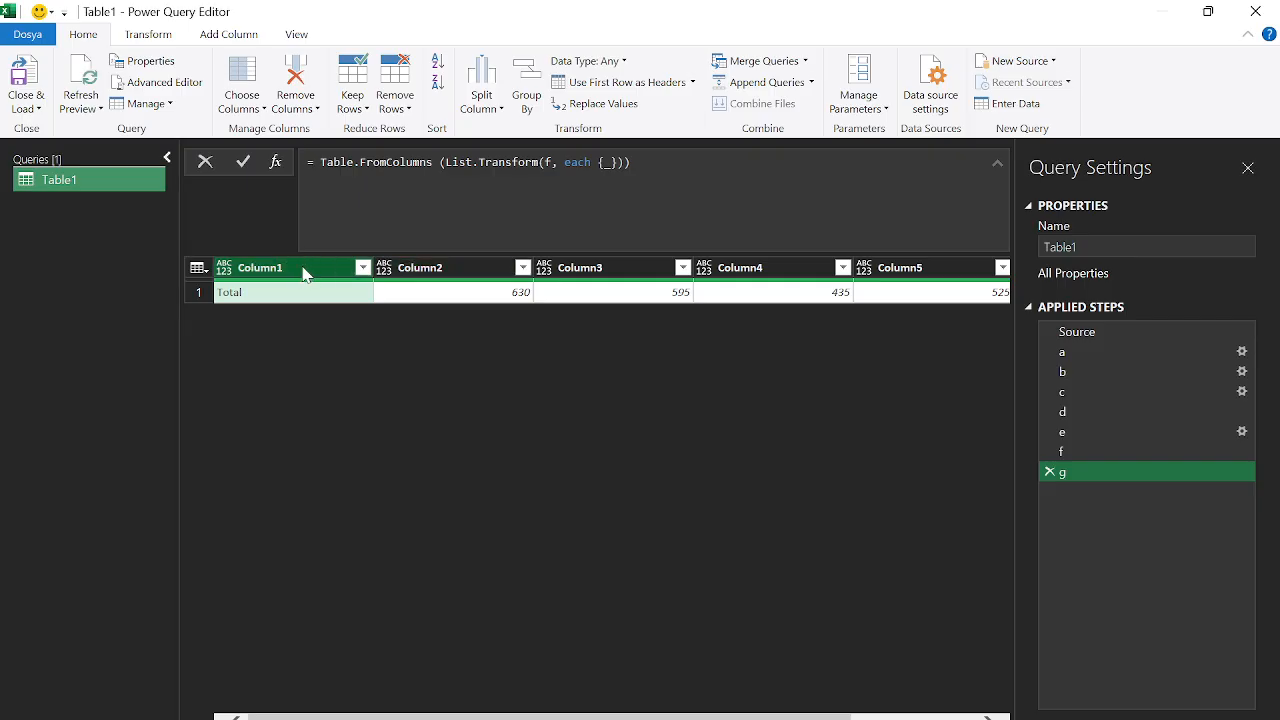
Add a step = e& g appending the totals row to the pivot, then view step g
click(278, 162)
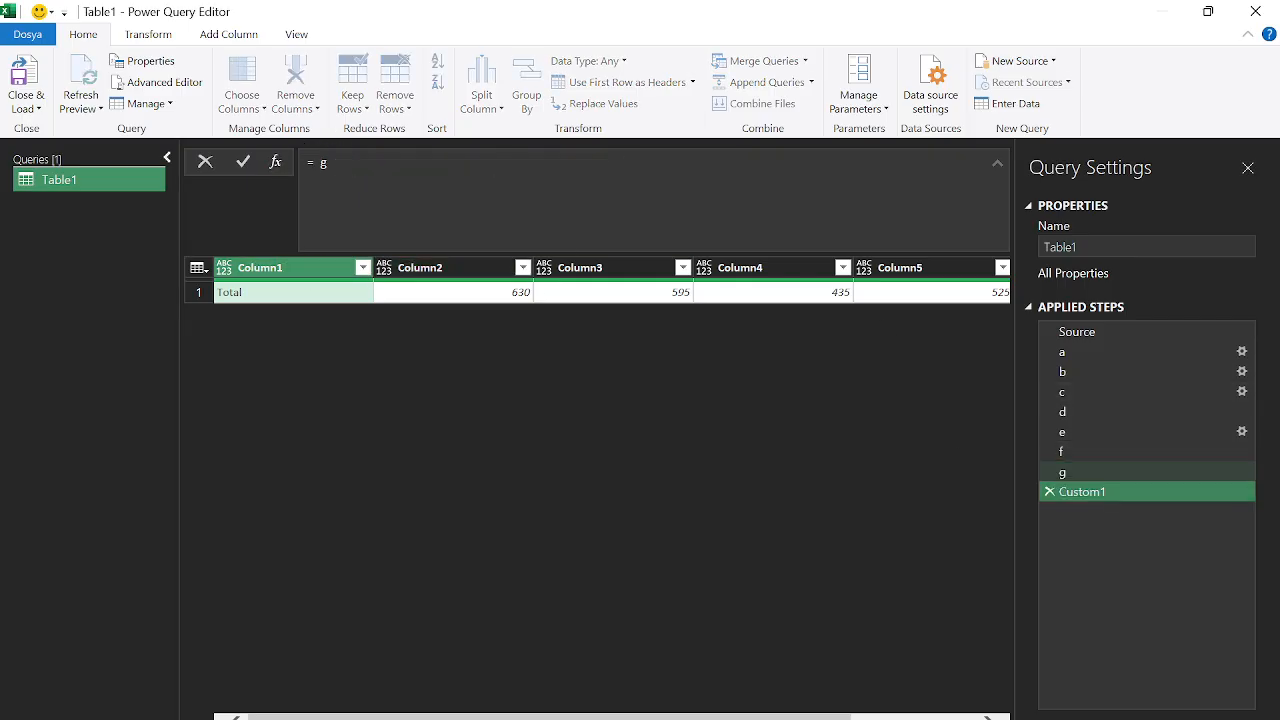
click(314, 162)
text(e&)
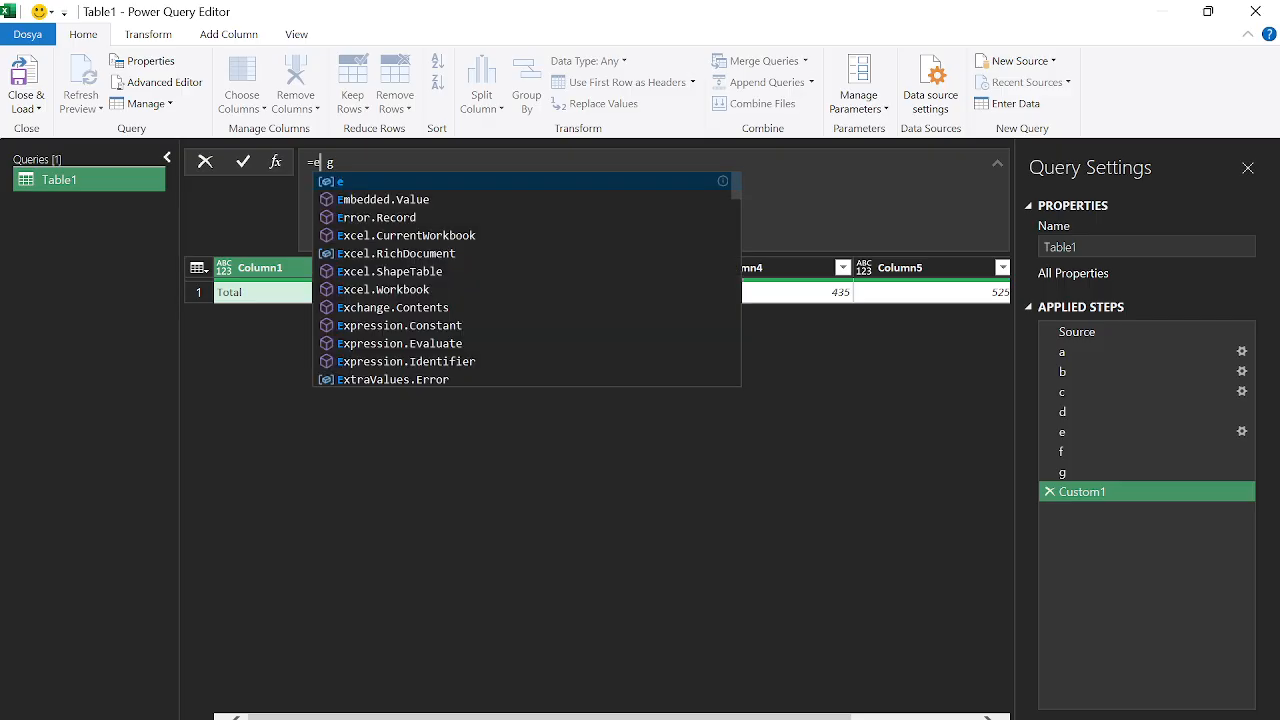
key(Return)
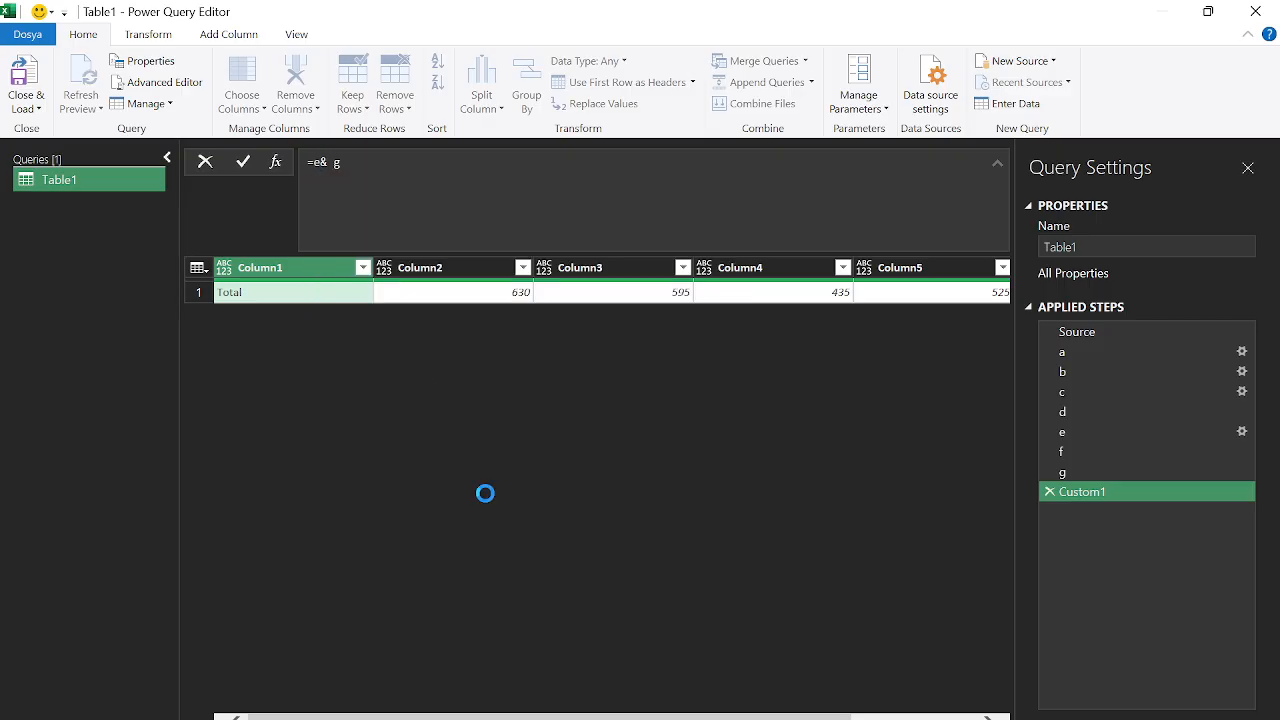
drag(399, 716, 825, 716)
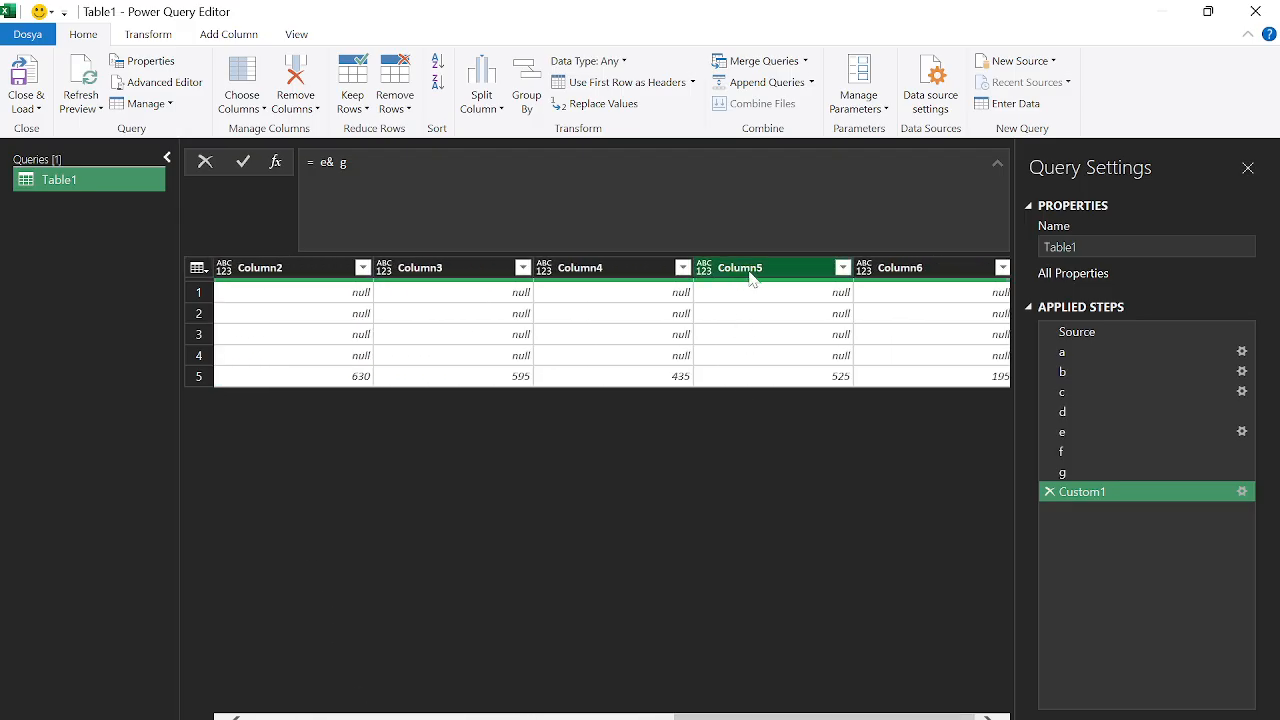
drag(789, 717, 350, 717)
click(1089, 475)
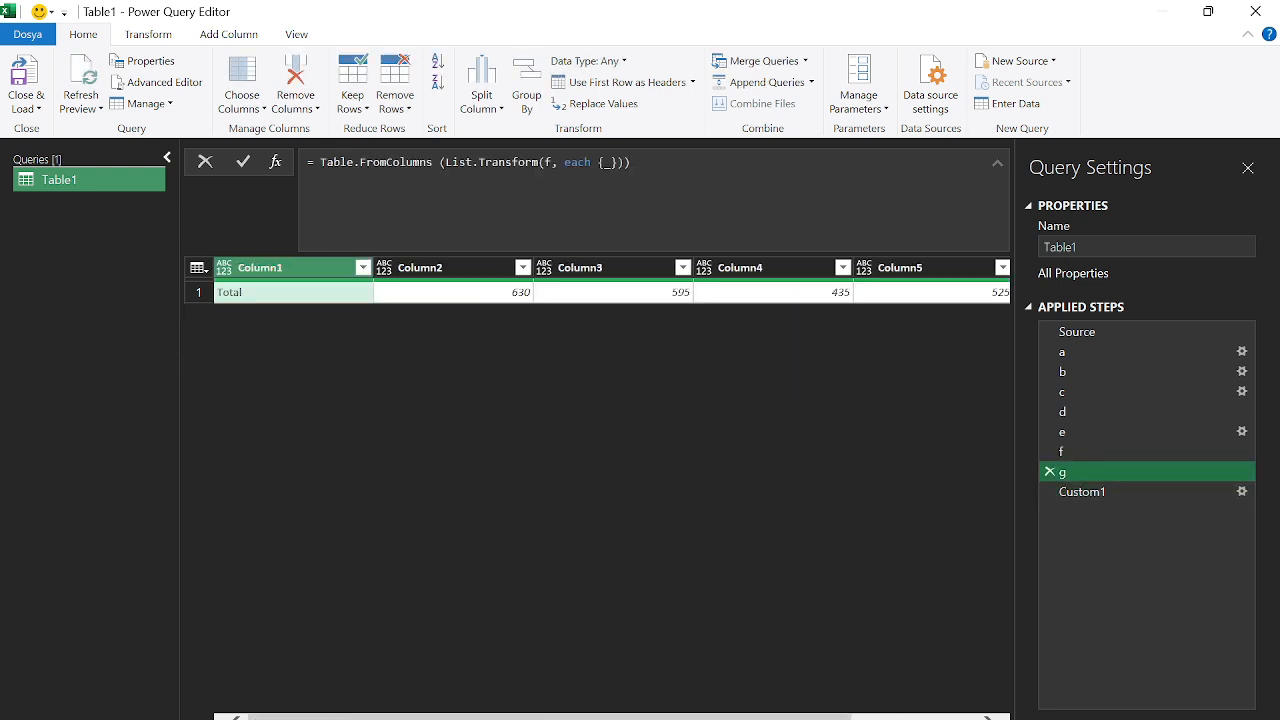
Start a column-names list in step g's Table.FromColumns with "Technician" and "Electrician"
key(alt+Tab)
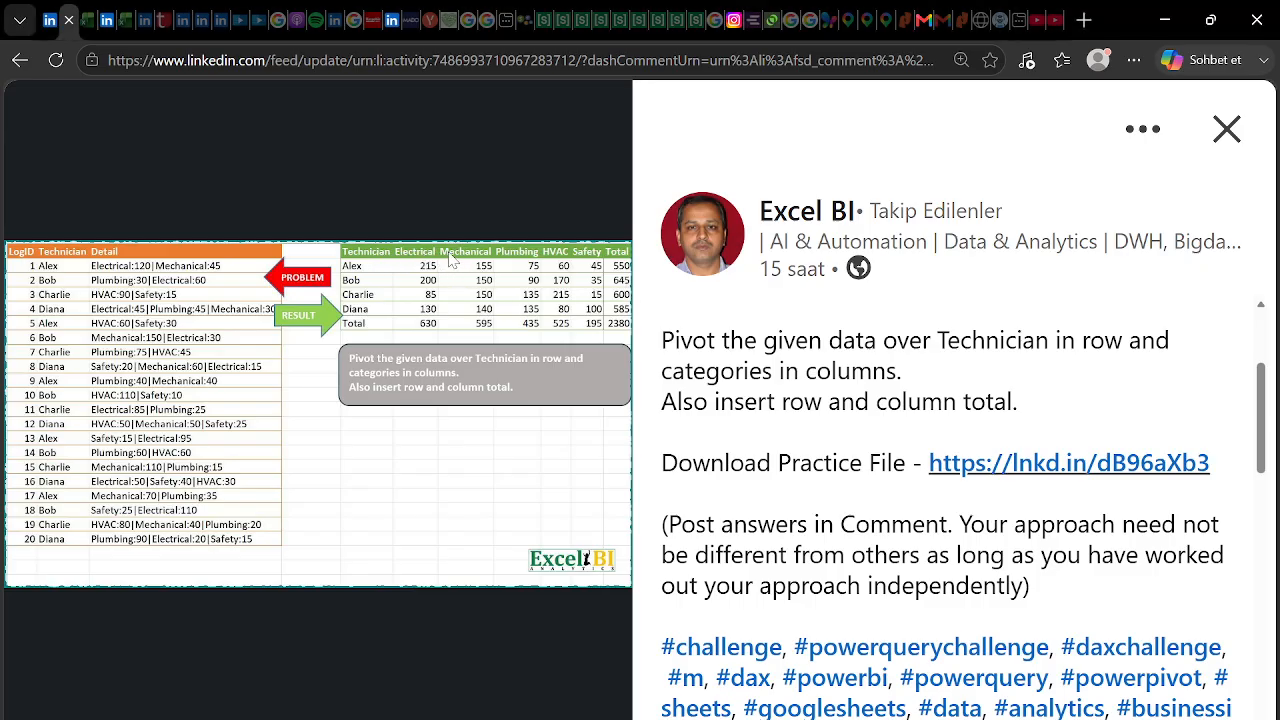
key(alt+Tab)
click(985, 170)
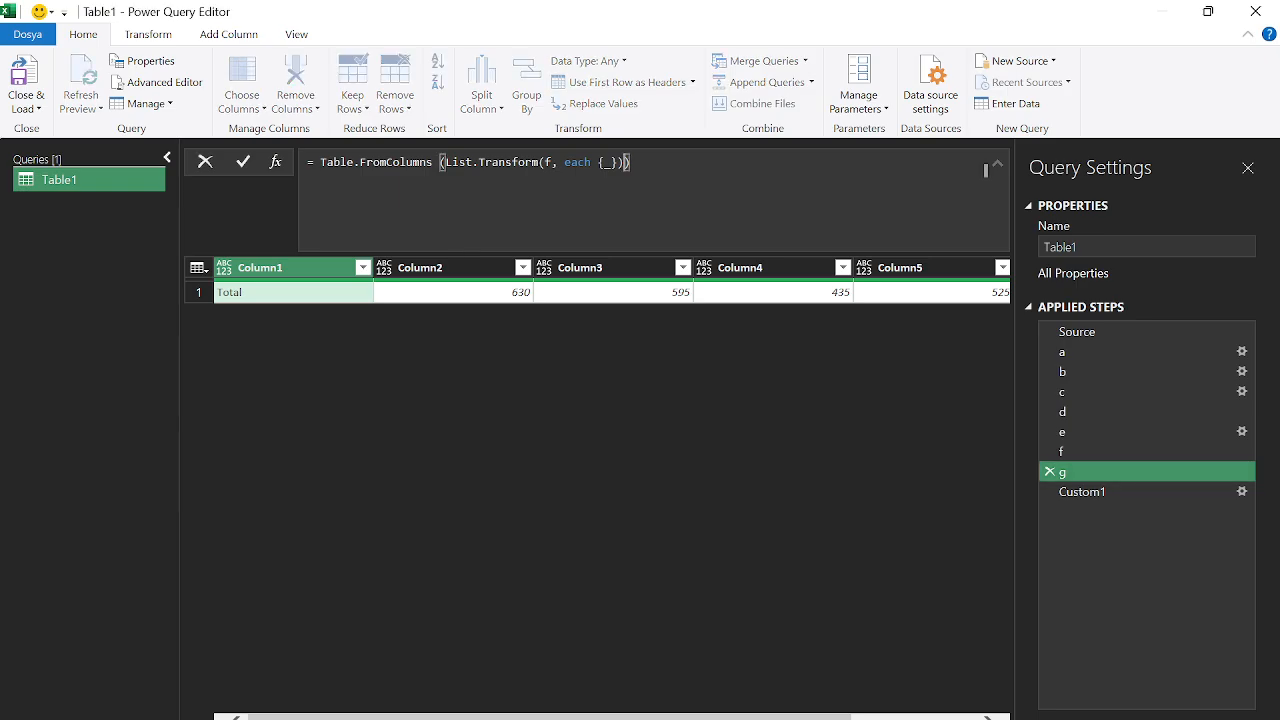
text(,)
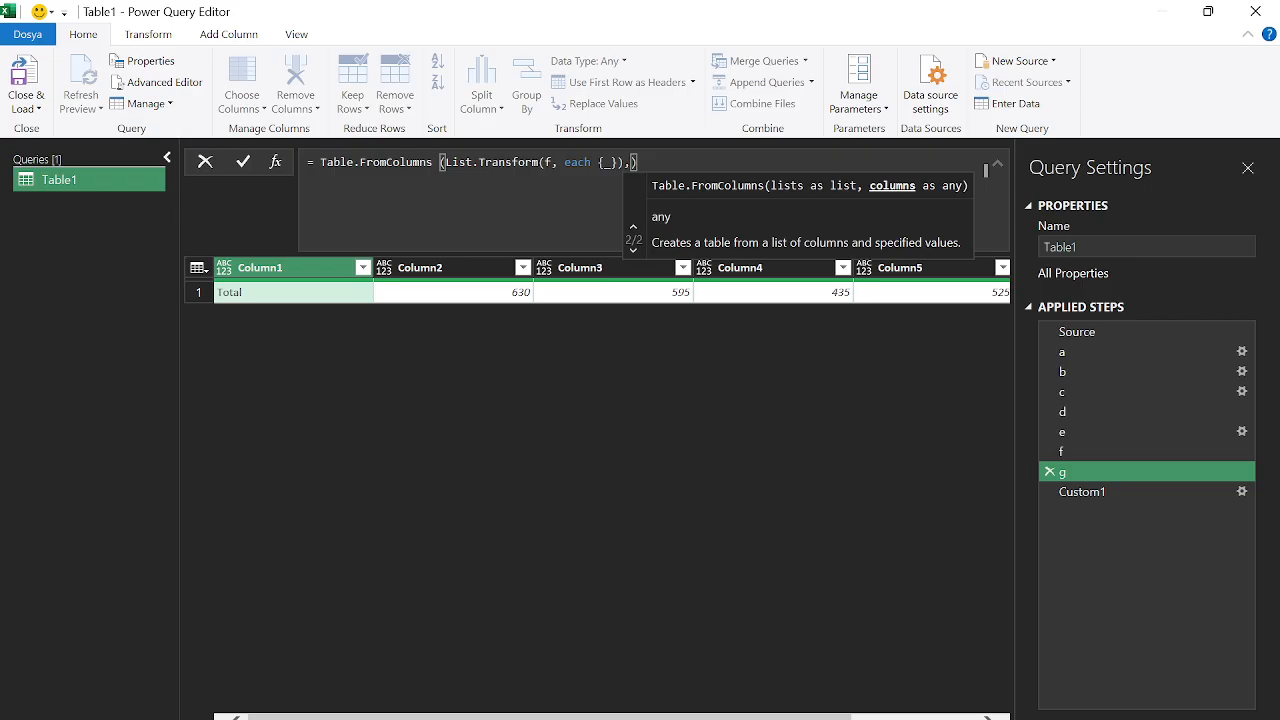
text({)
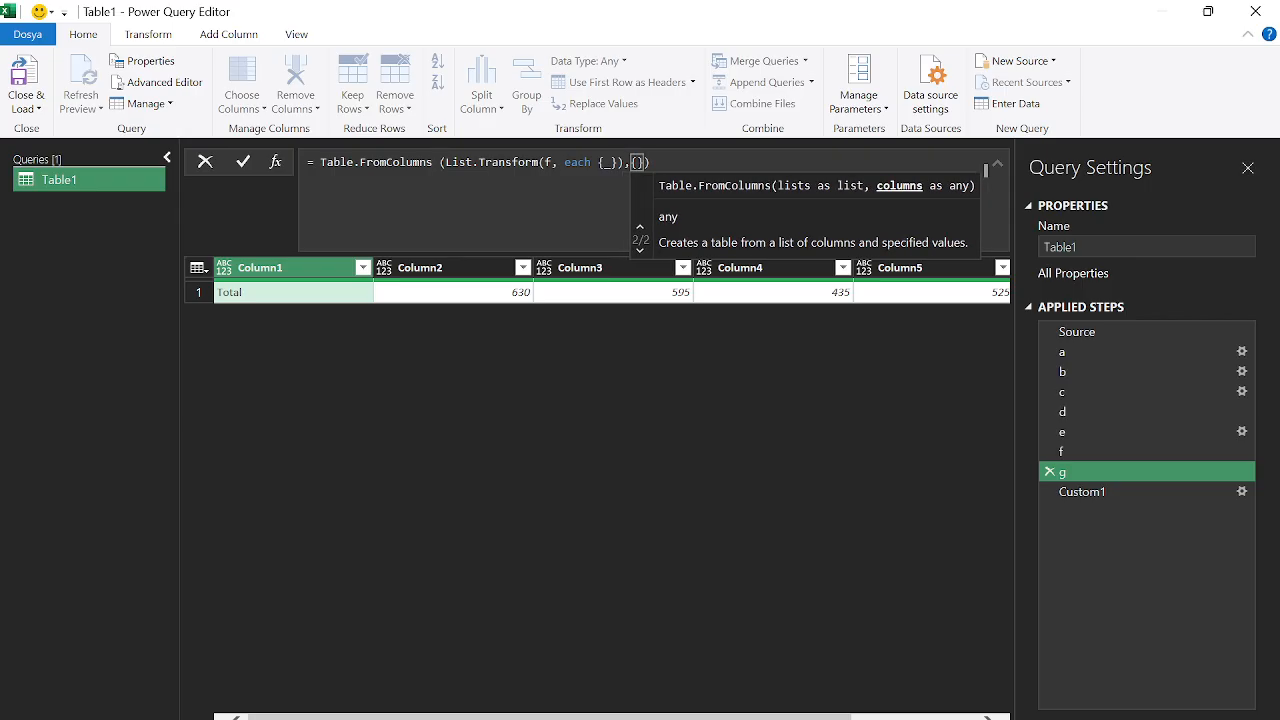
text("Techni)
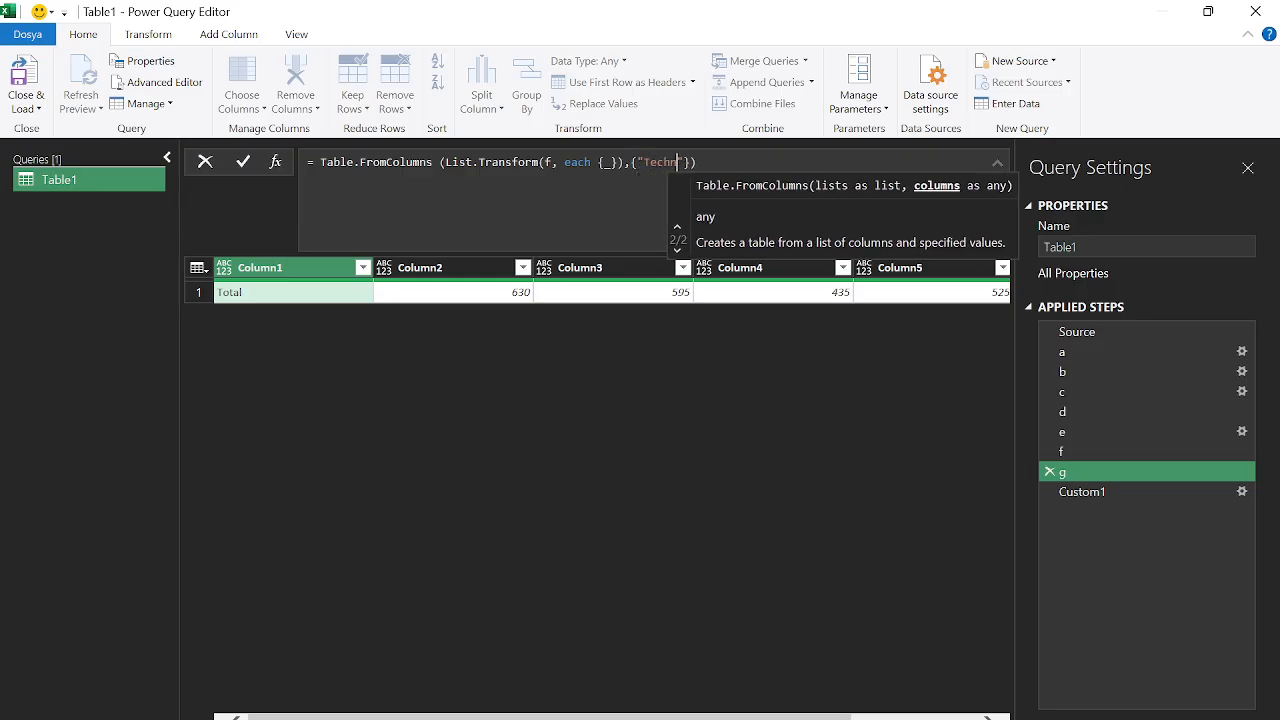
text(cian)
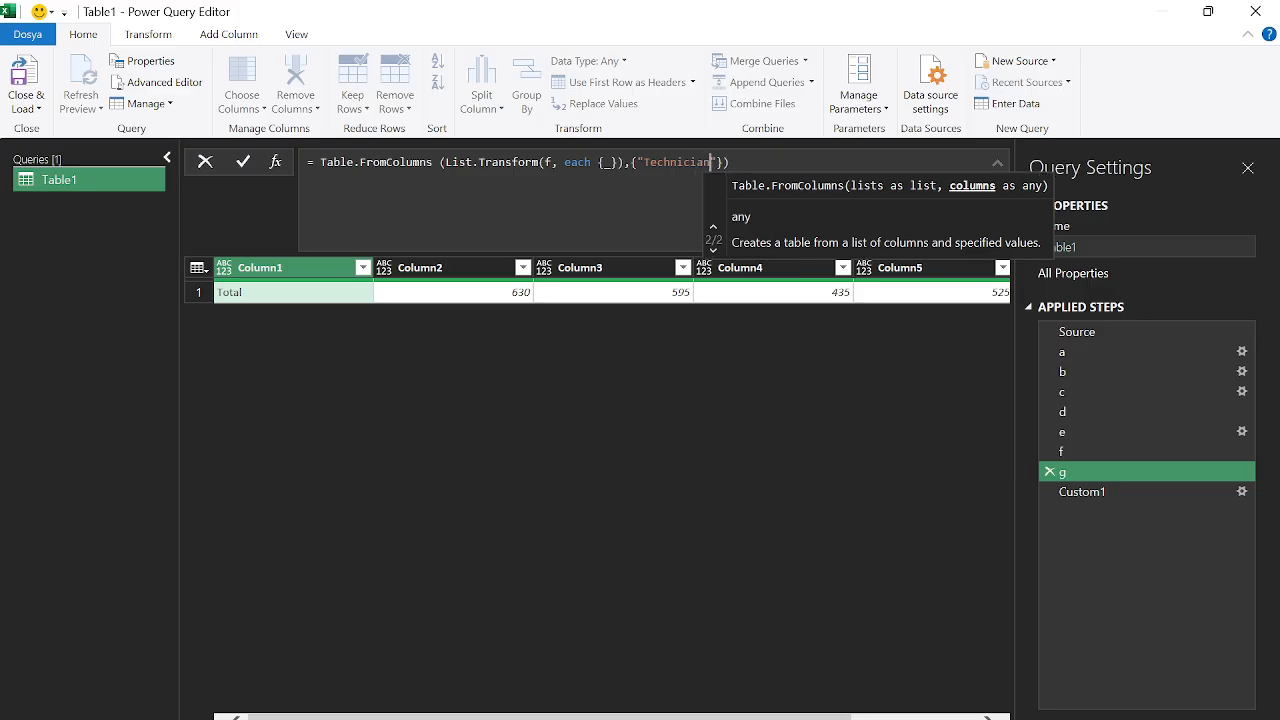
key(Right)
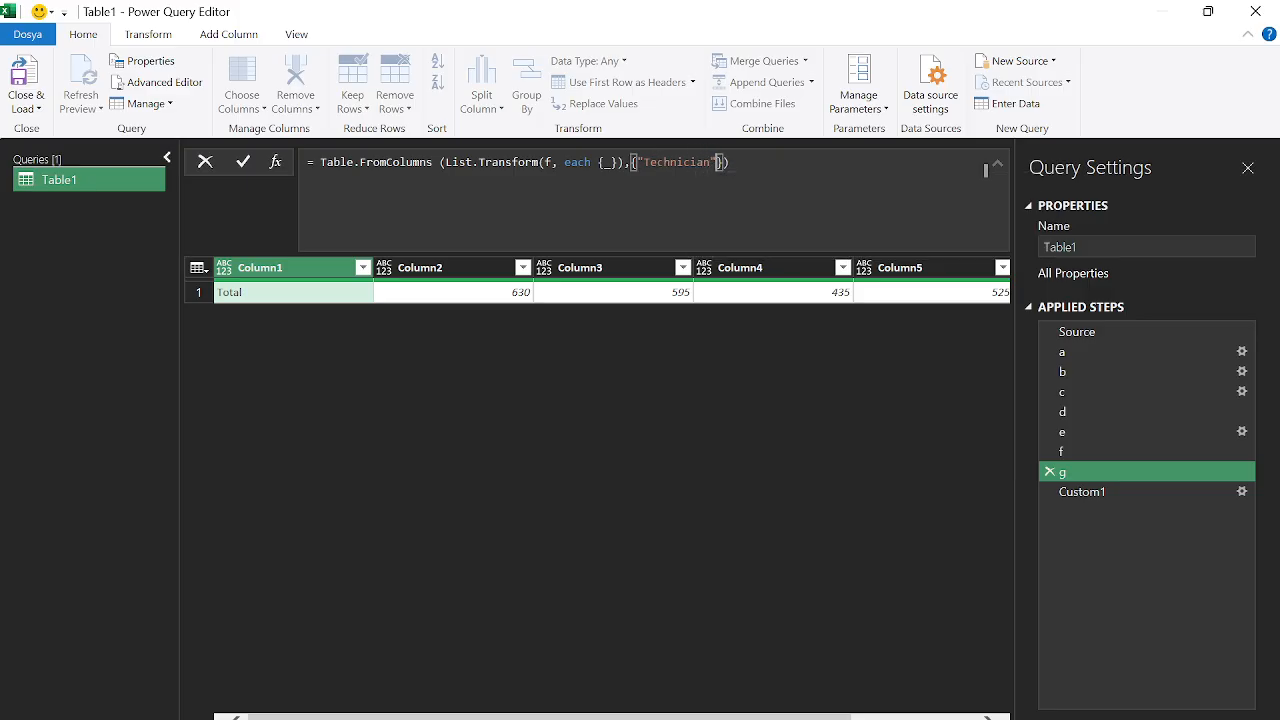
text(,"Elect)
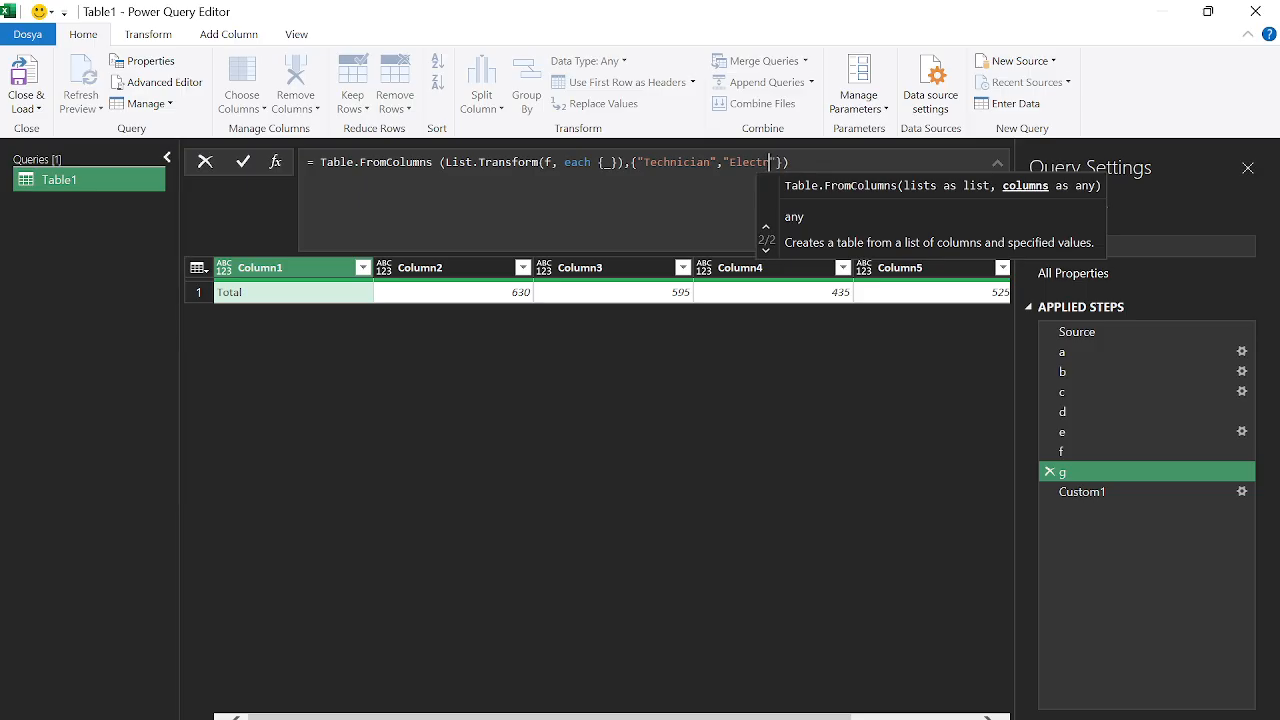
text(ri)
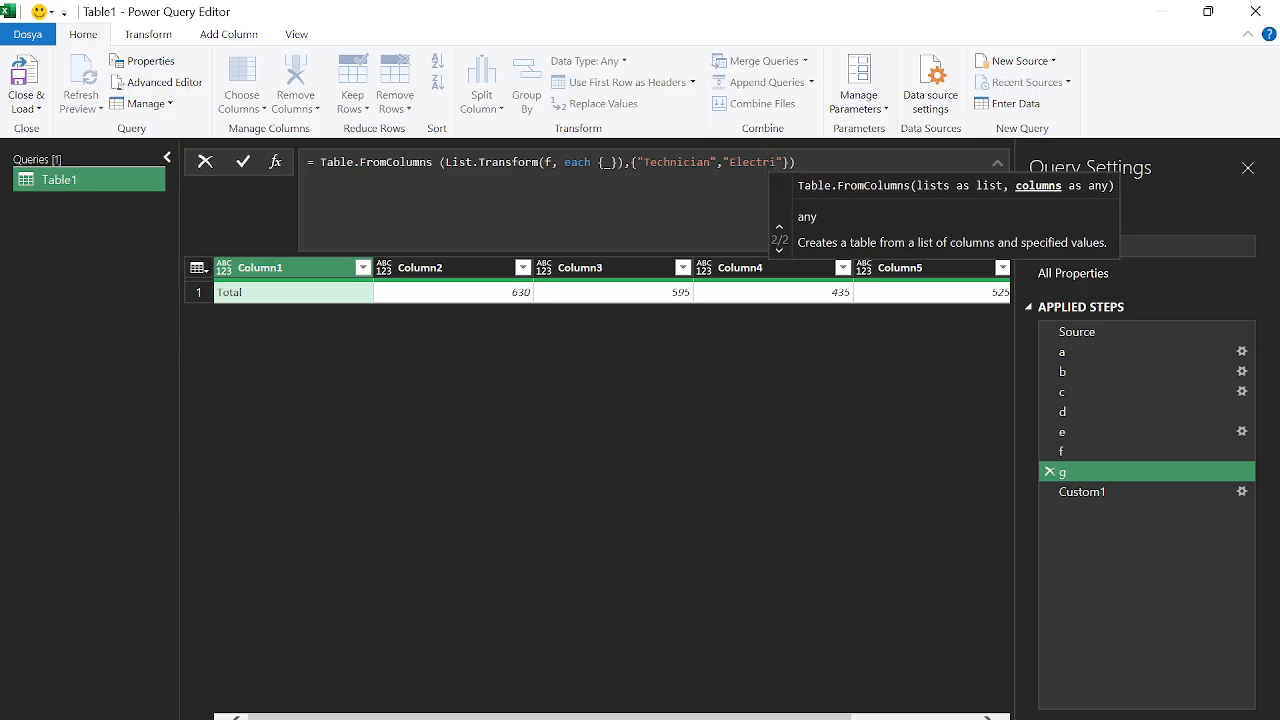
text(cian)
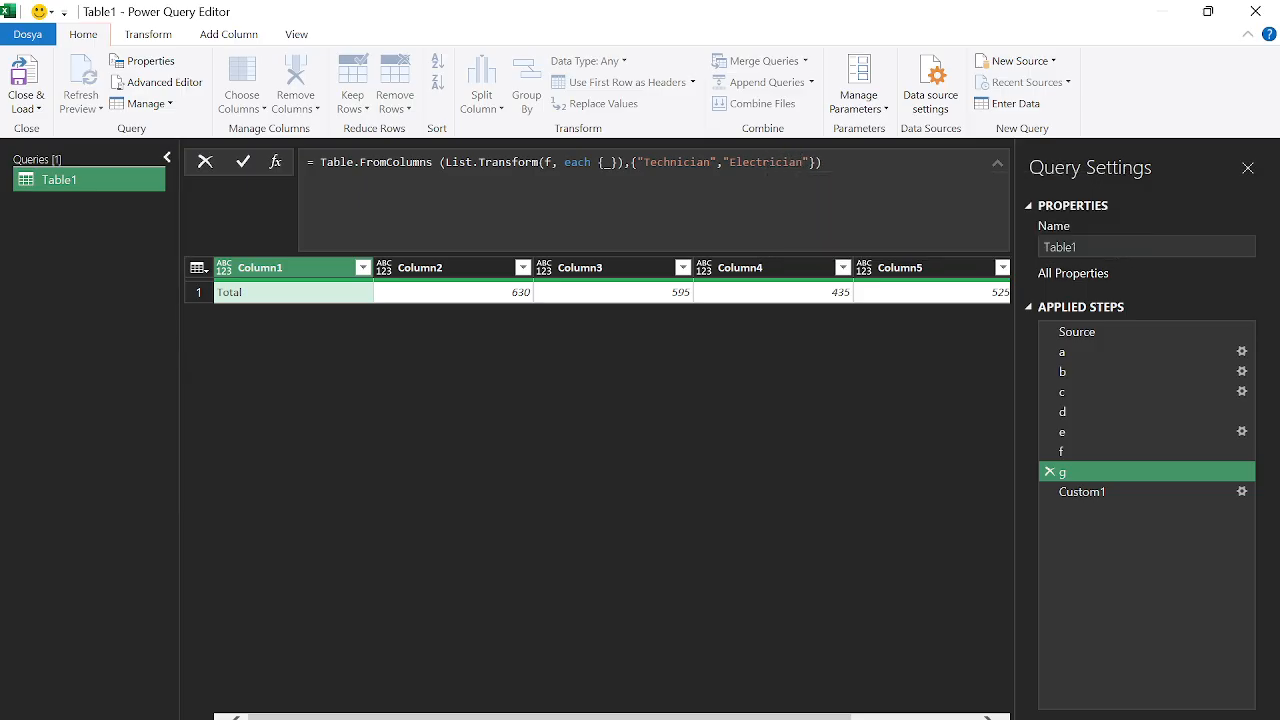
Correct the name to "Electrical", add "Mechanical", then view steps d and e
key(alt+Tab)
key(alt+Tab)
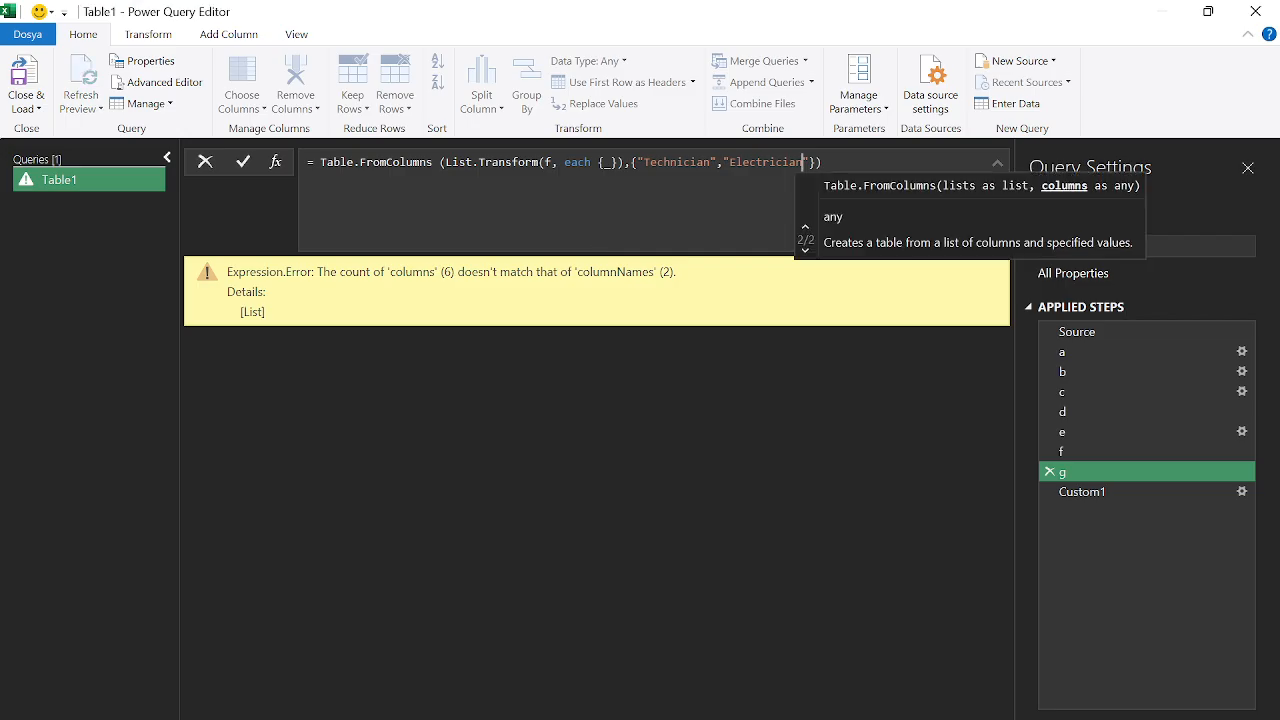
key(BackSpace)
key(BackSpace)
key(BackSpace)
text(al)
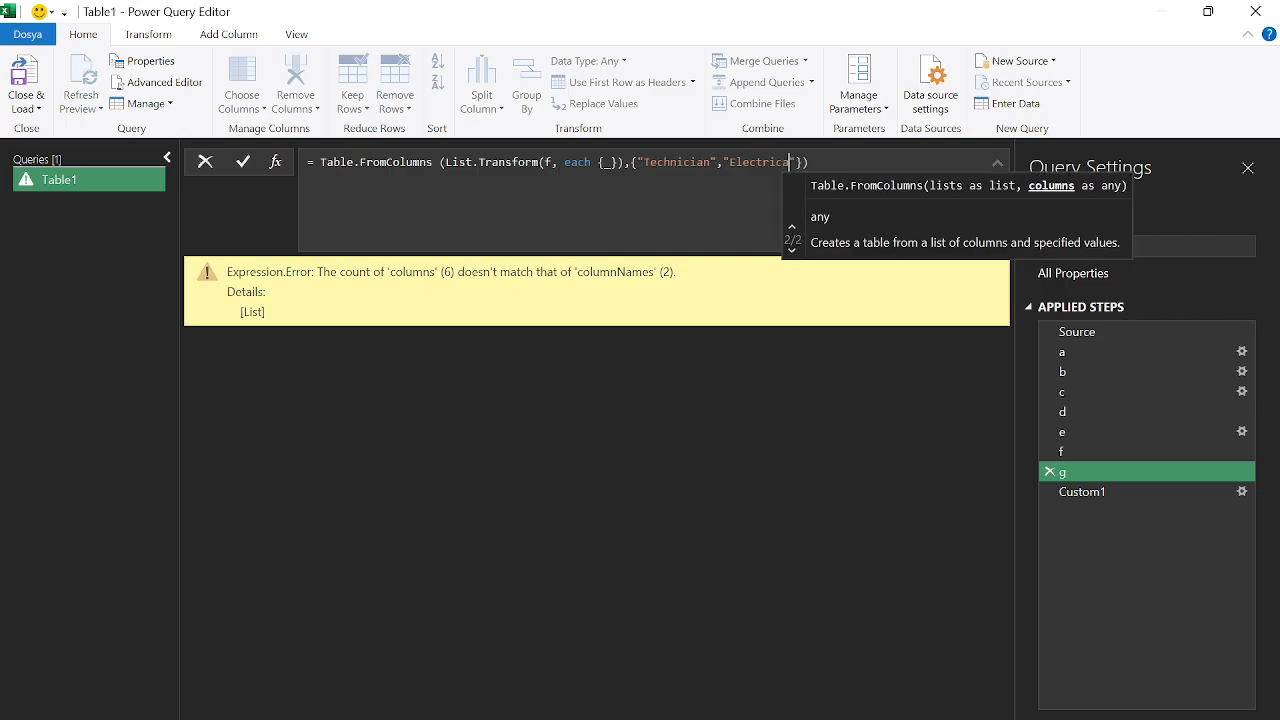
key(Right)
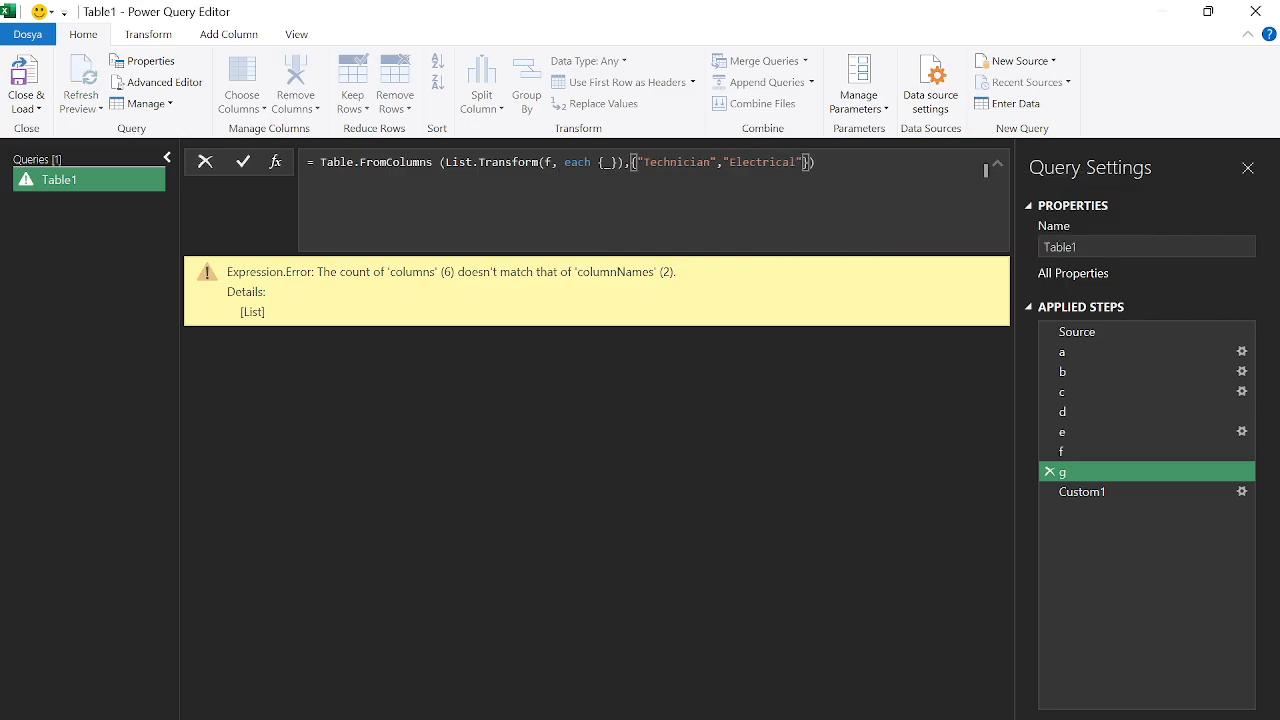
text(,")
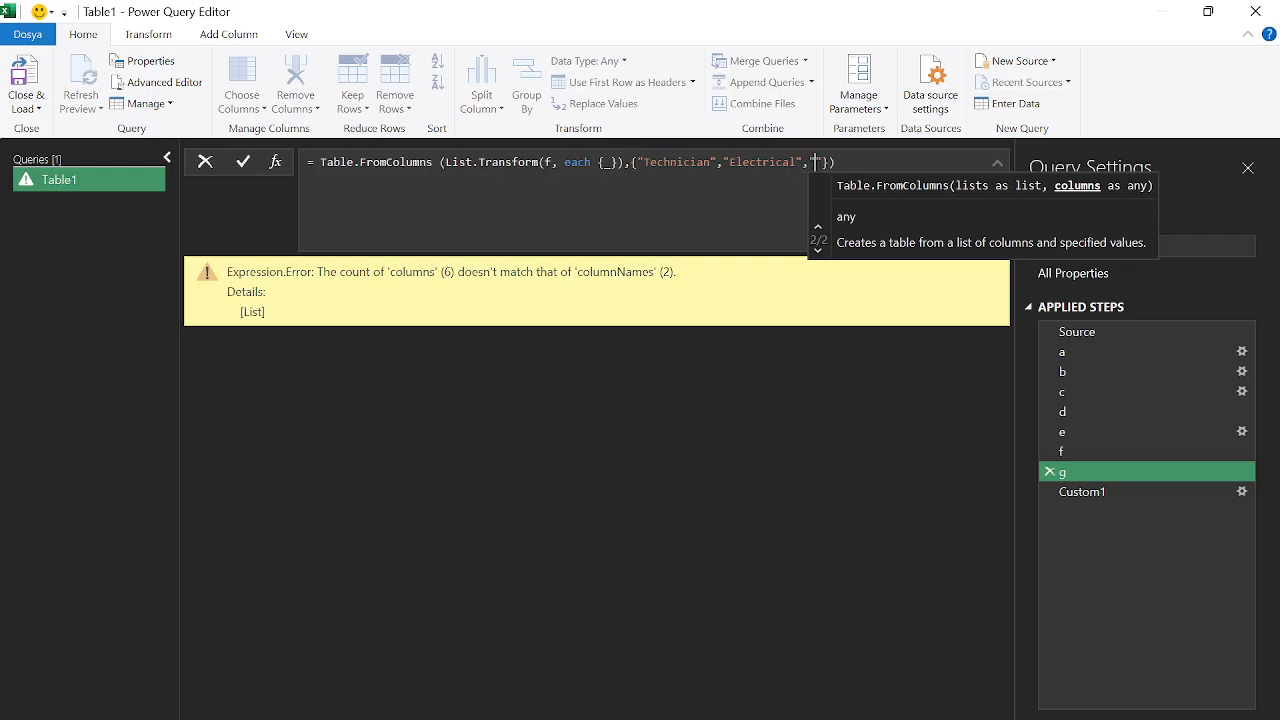
text(Mechanical)
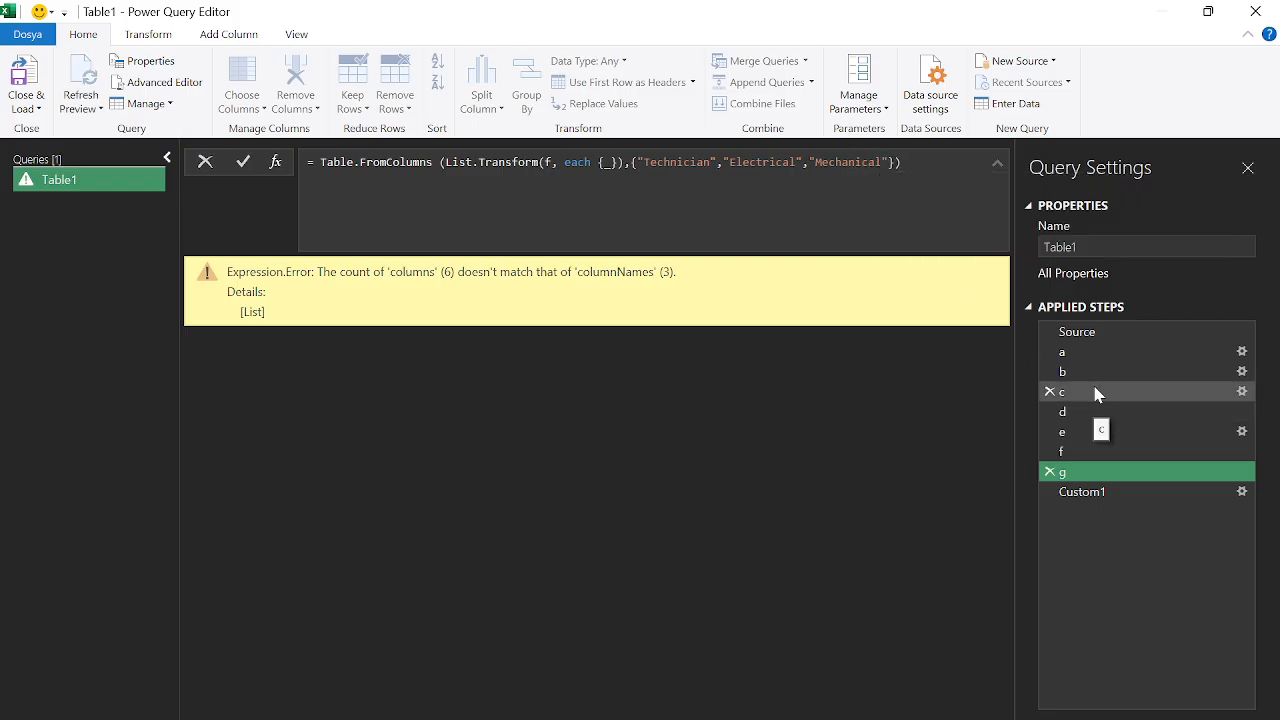
click(1092, 411)
click(1095, 434)
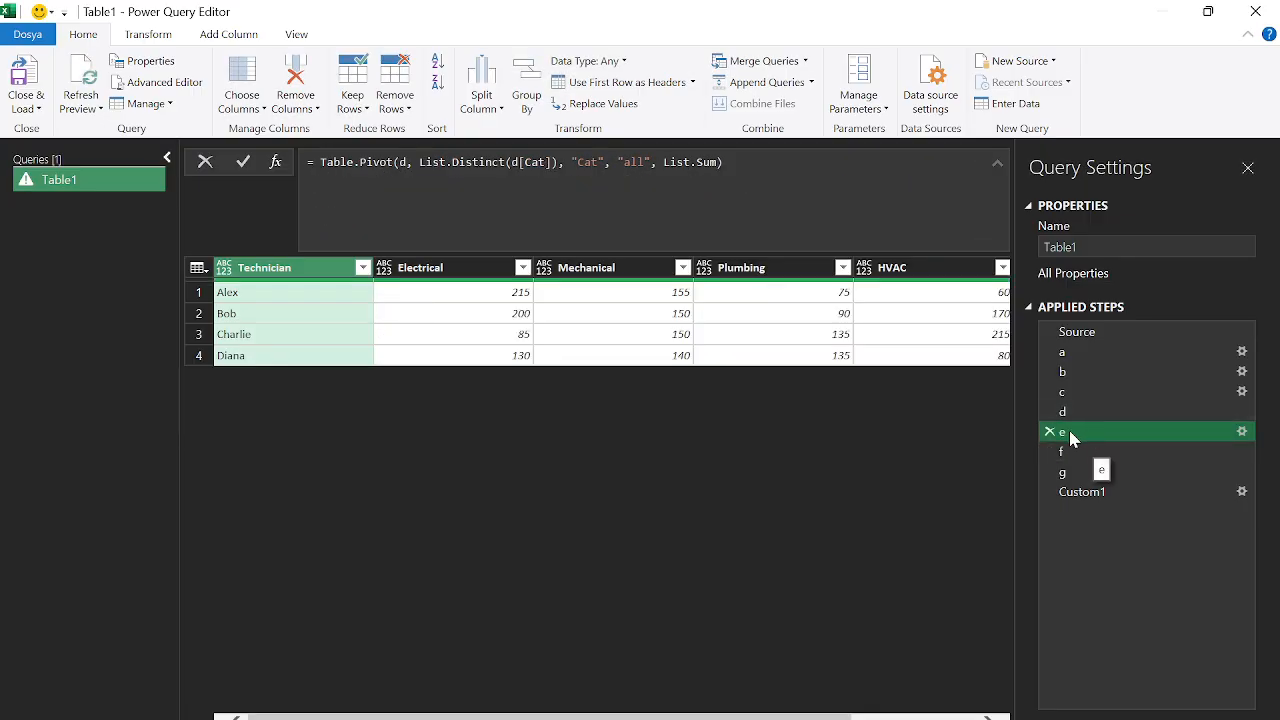
Insert a step after e with = Table.ColumnNames(e) listing the pivot's column names
click(274, 163)
click(736, 427)
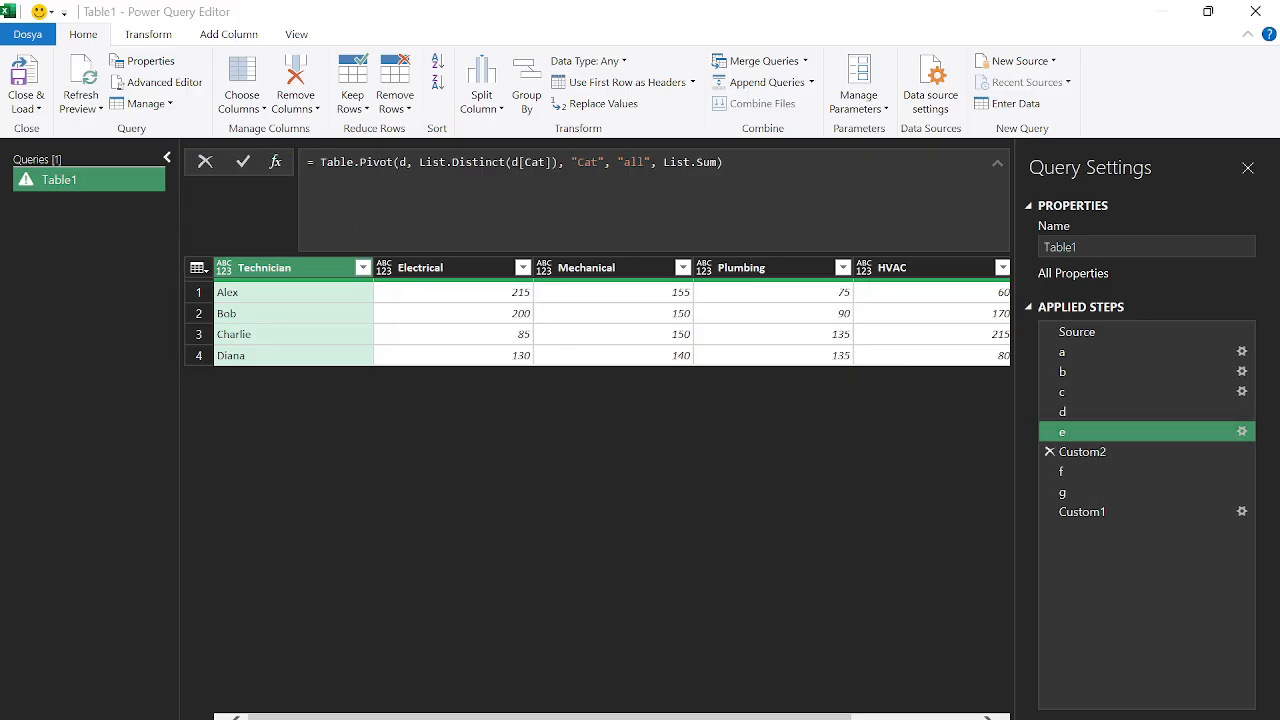
click(314, 162)
text(table)
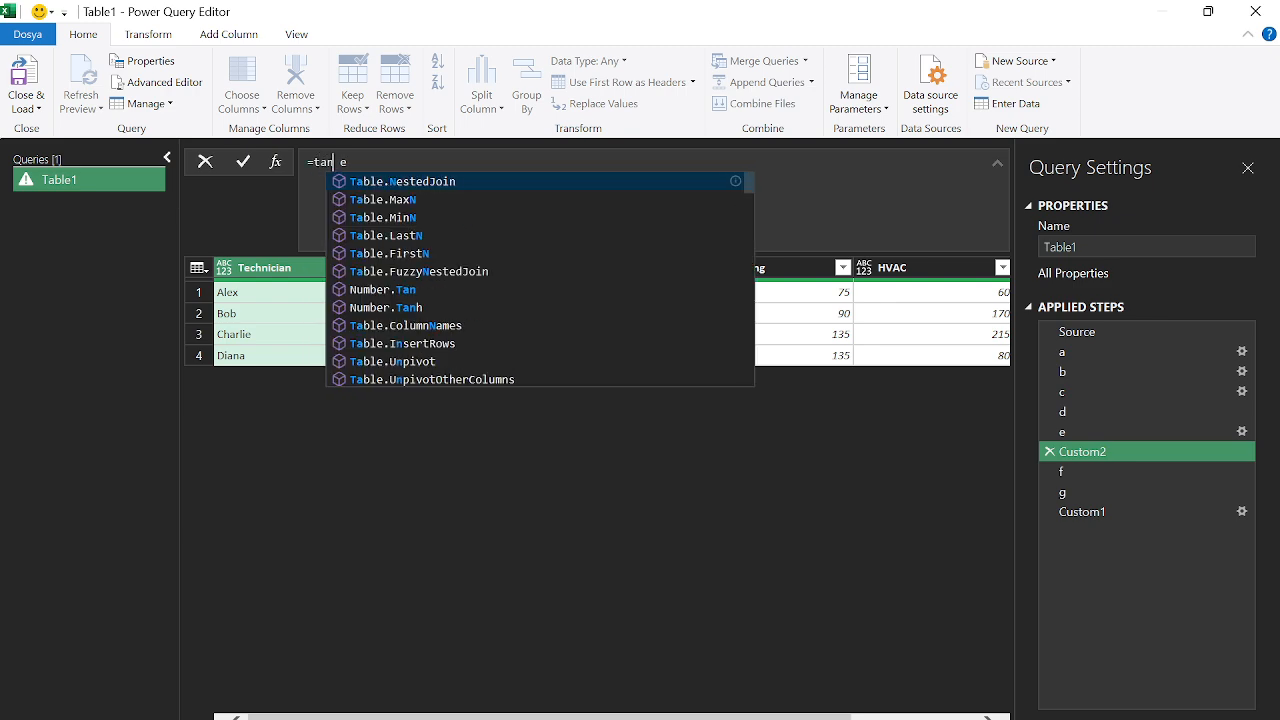
text(colum)
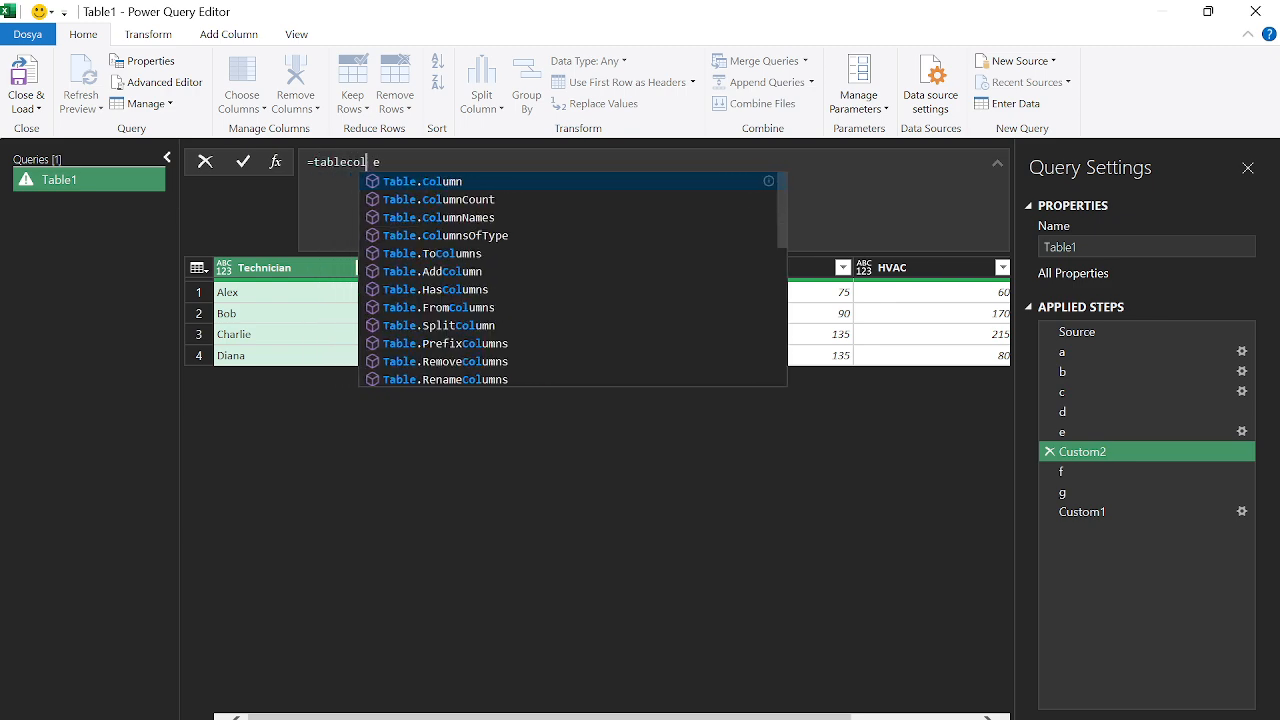
click(467, 219)
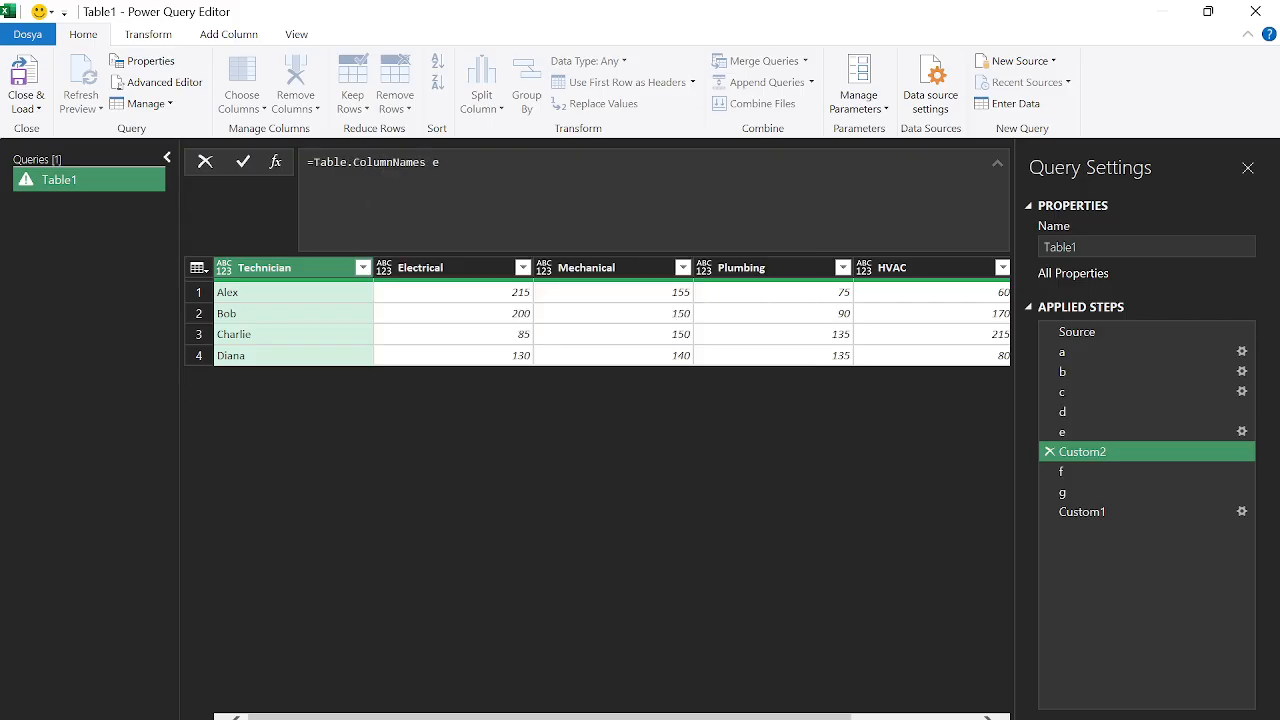
text(()
key(Delete)
key(End)
text())
key(Return)
Rename the new step e1, point step f back to e, and view step g
right_click(1085, 453)
click(1131, 489)
text(e1)
key(Return)
click(1076, 470)
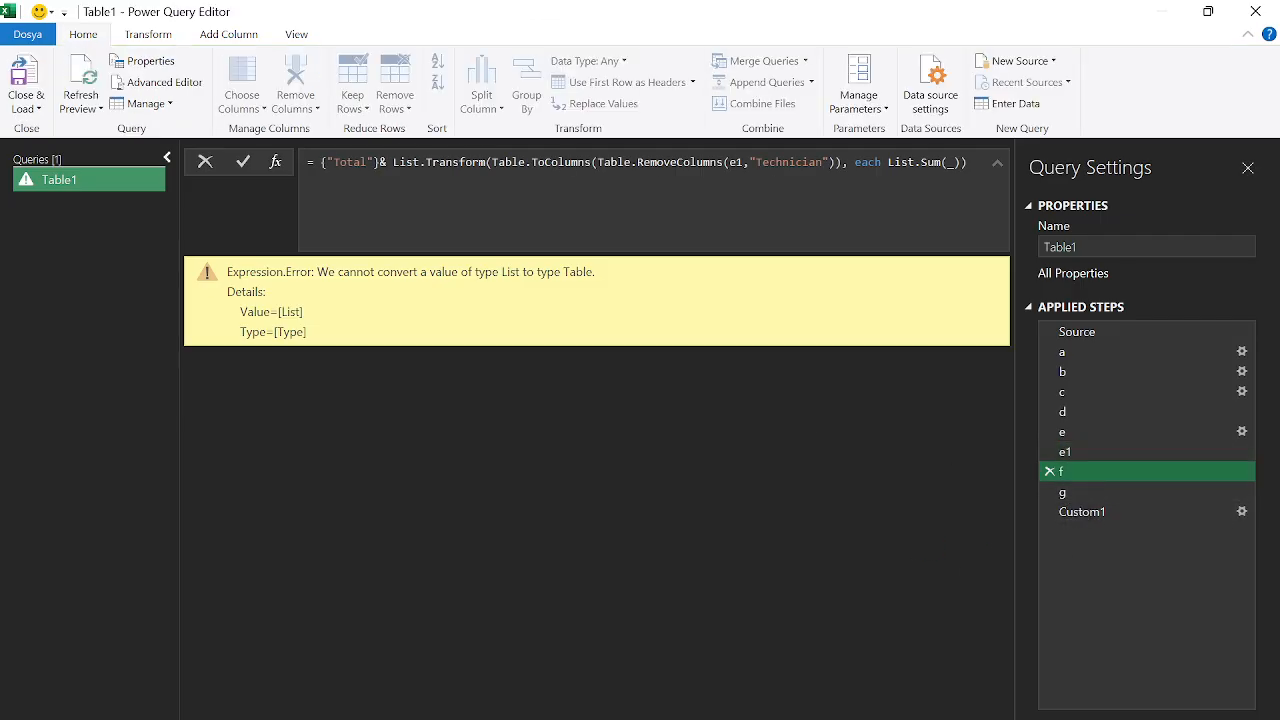
click(742, 163)
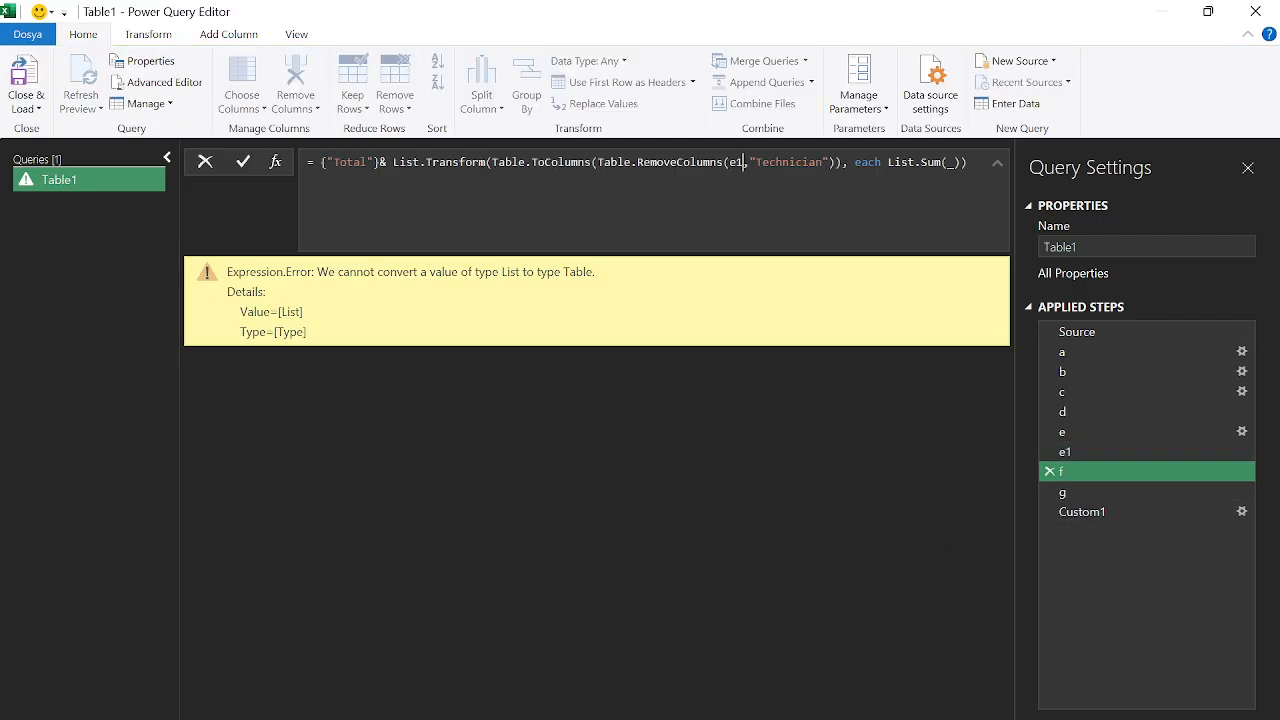
key(BackSpace)
key(Return)
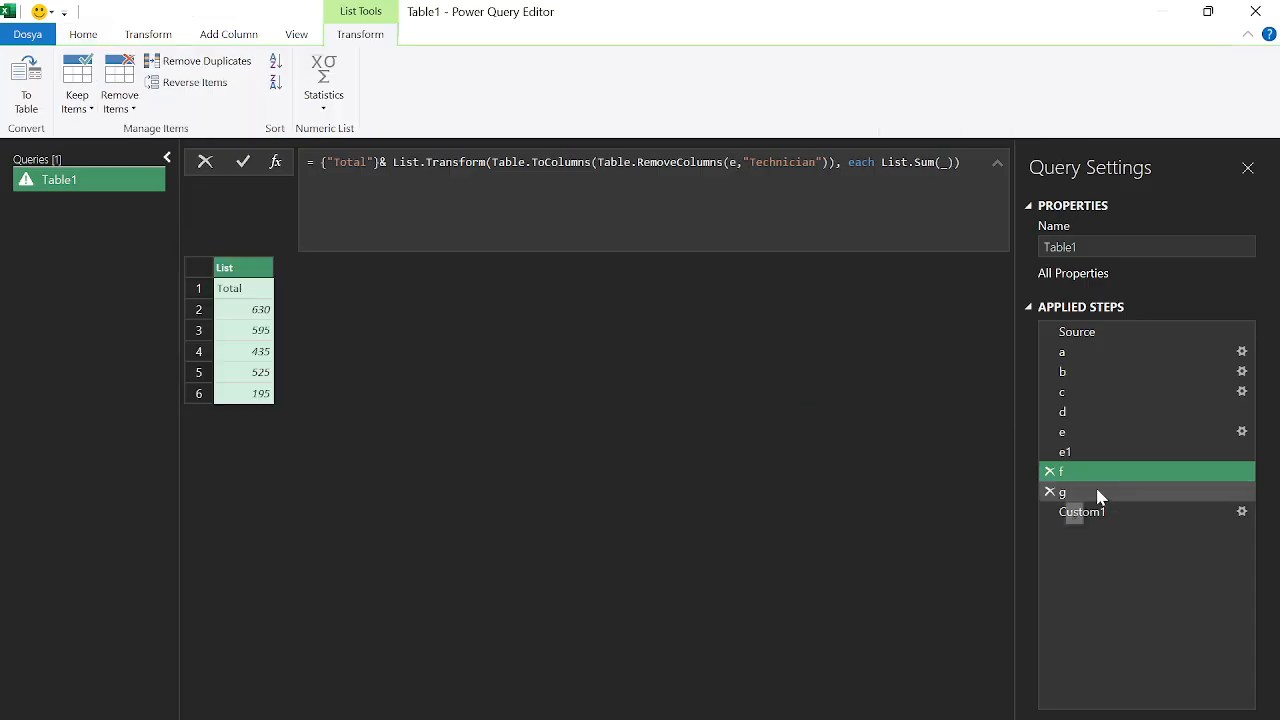
click(1097, 492)
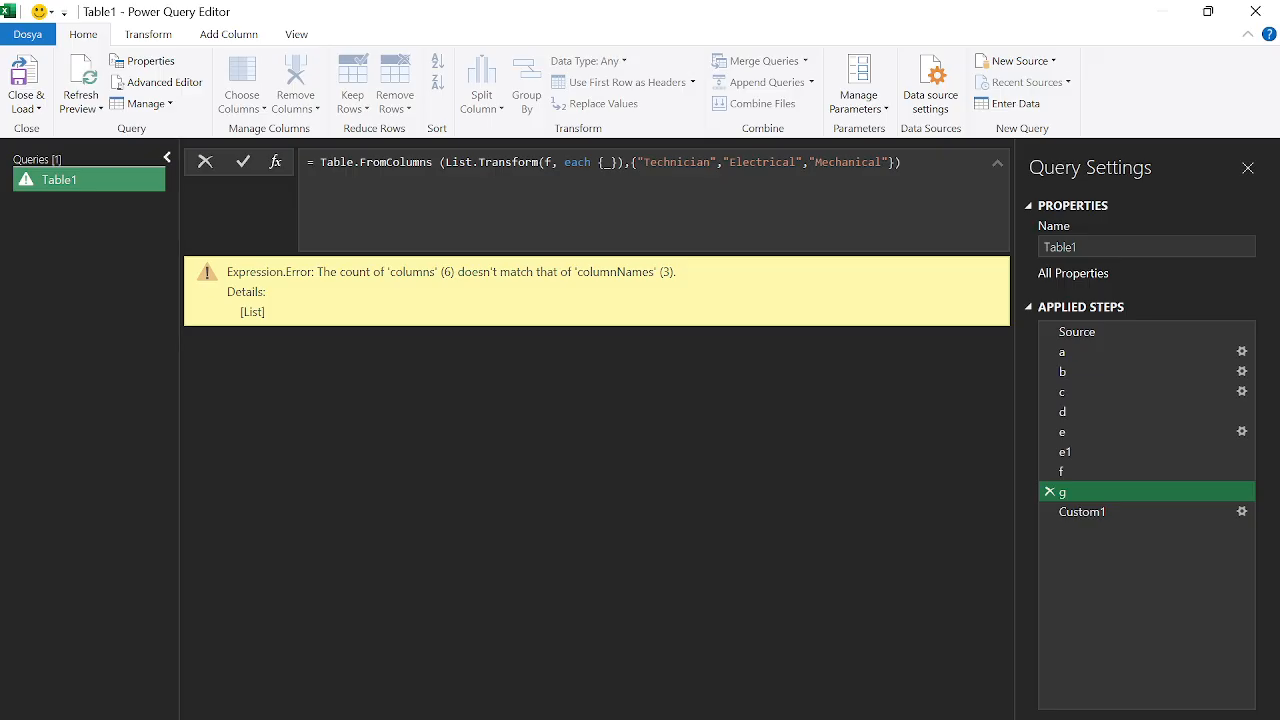
Replace step g's hard-coded column-name list with e1
drag(632, 162, 898, 162)
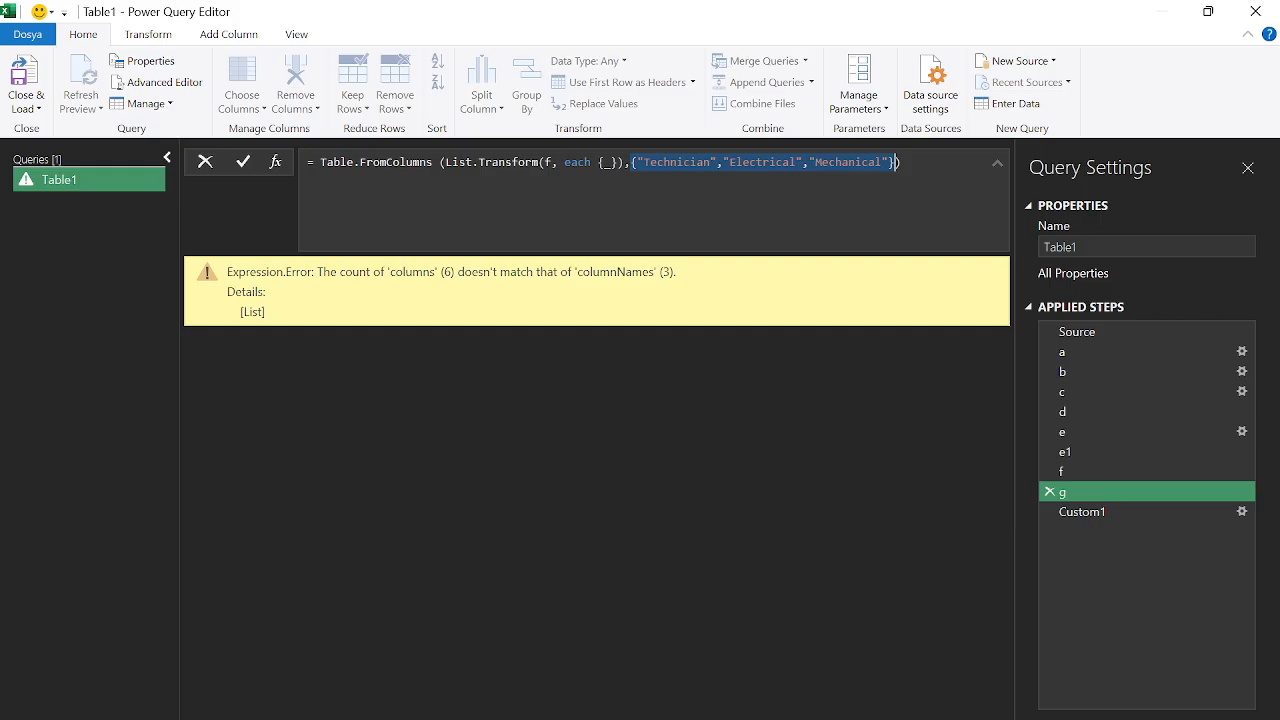
text(e1)
key(Escape)
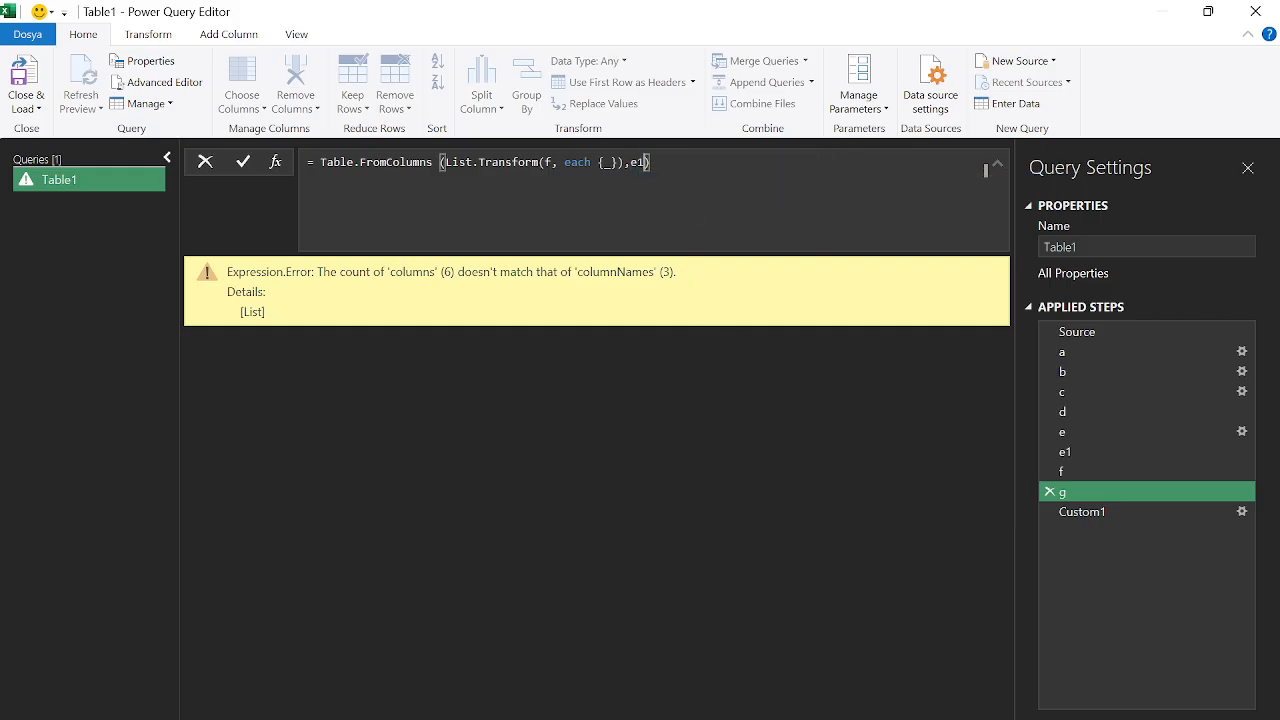
key(Return)
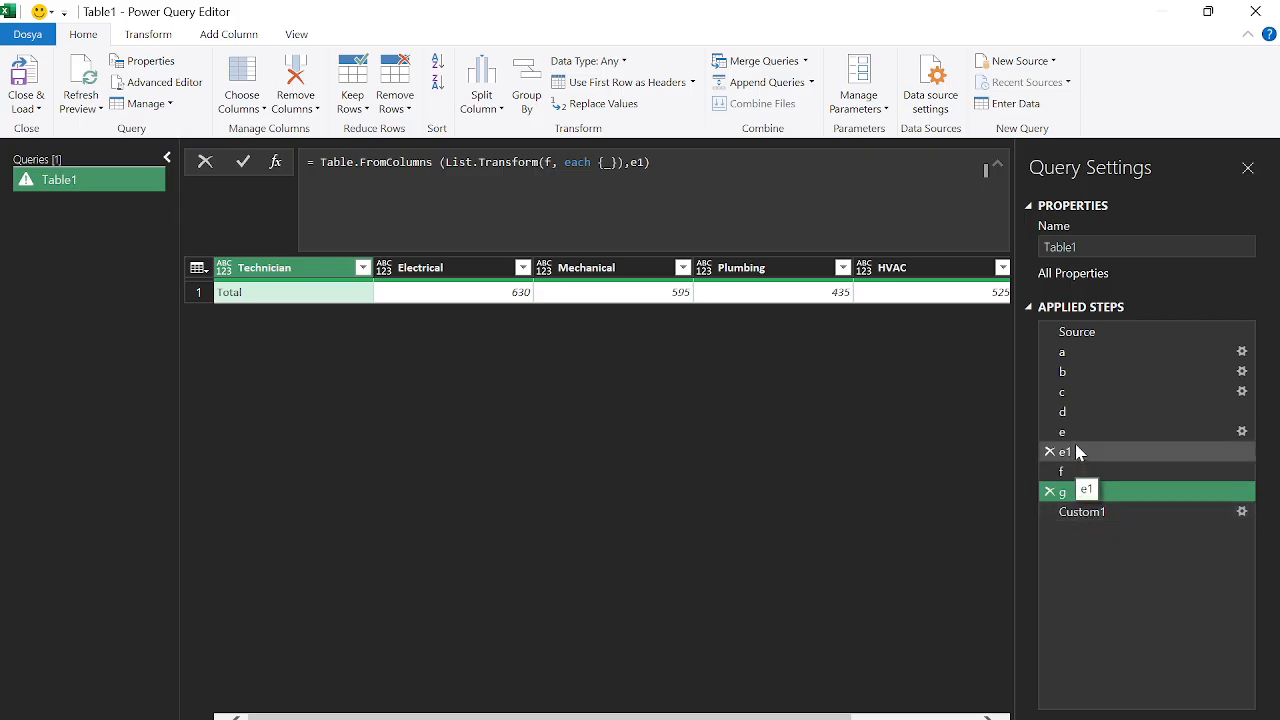
Change Custom1's formula from e1& g to e& g so the Total row aligns
click(1080, 512)
click(334, 162)
key(BackSpace)
click(519, 453)
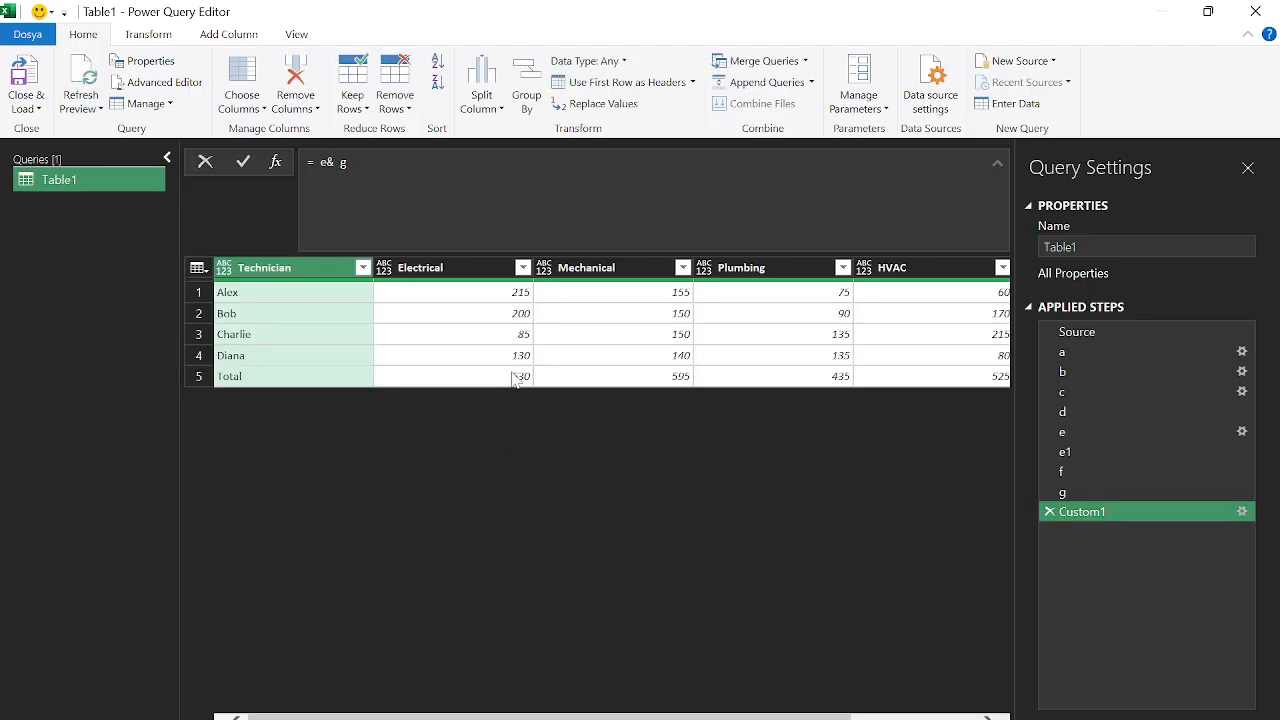
mouse_move(690, 717)
mouse_down()
mouse_move(852, 716)
mouse_move(707, 716)
mouse_up()
Compare the result with the challenge post, then start renaming the Custom1 step
drag(557, 712, 717, 712)
key(alt+Tab)
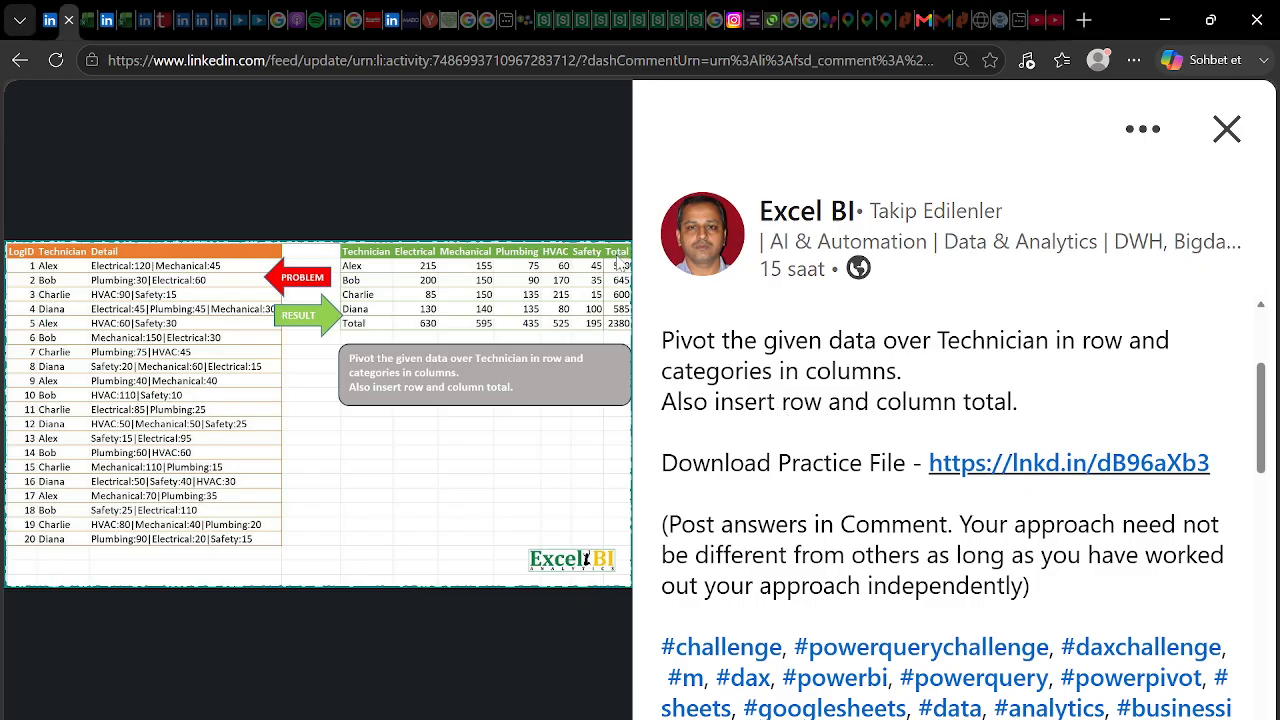
key(alt+Tab)
right_click(1142, 545)
click(1138, 546)
Name the step h and add Table.AddColumn(h, "Total", each _), previewing the row records
text(h)
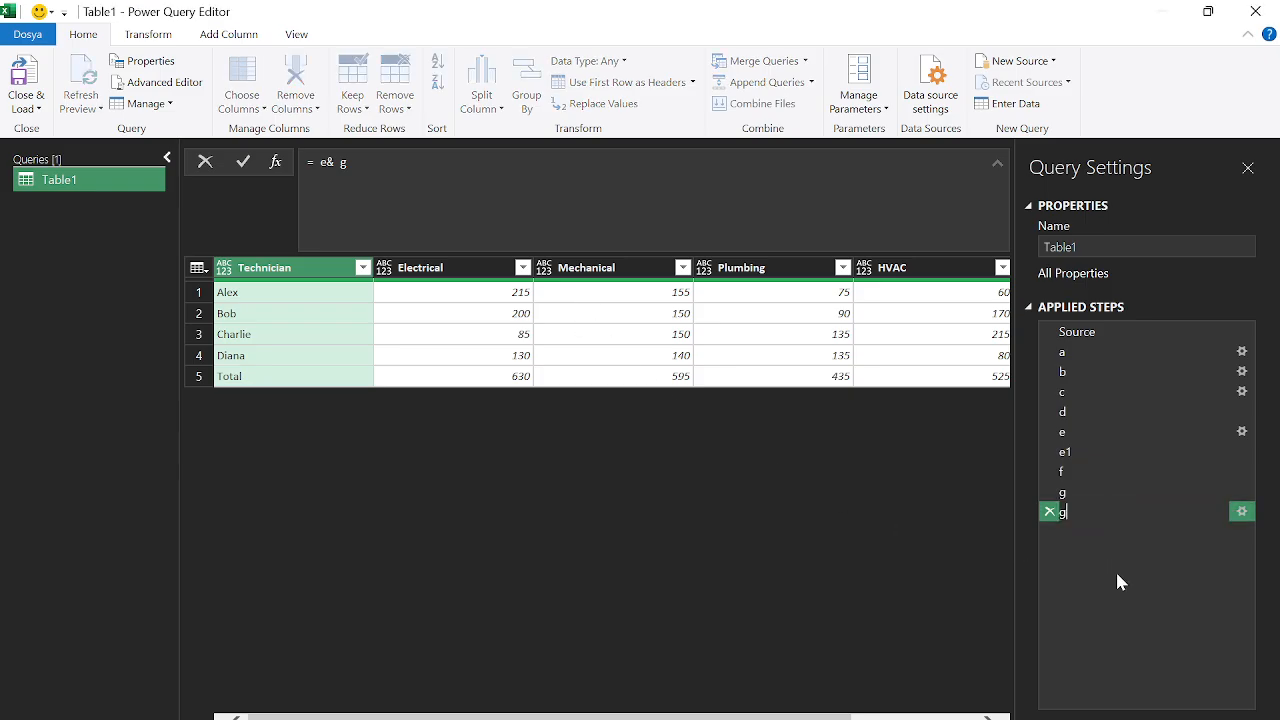
key(Return)
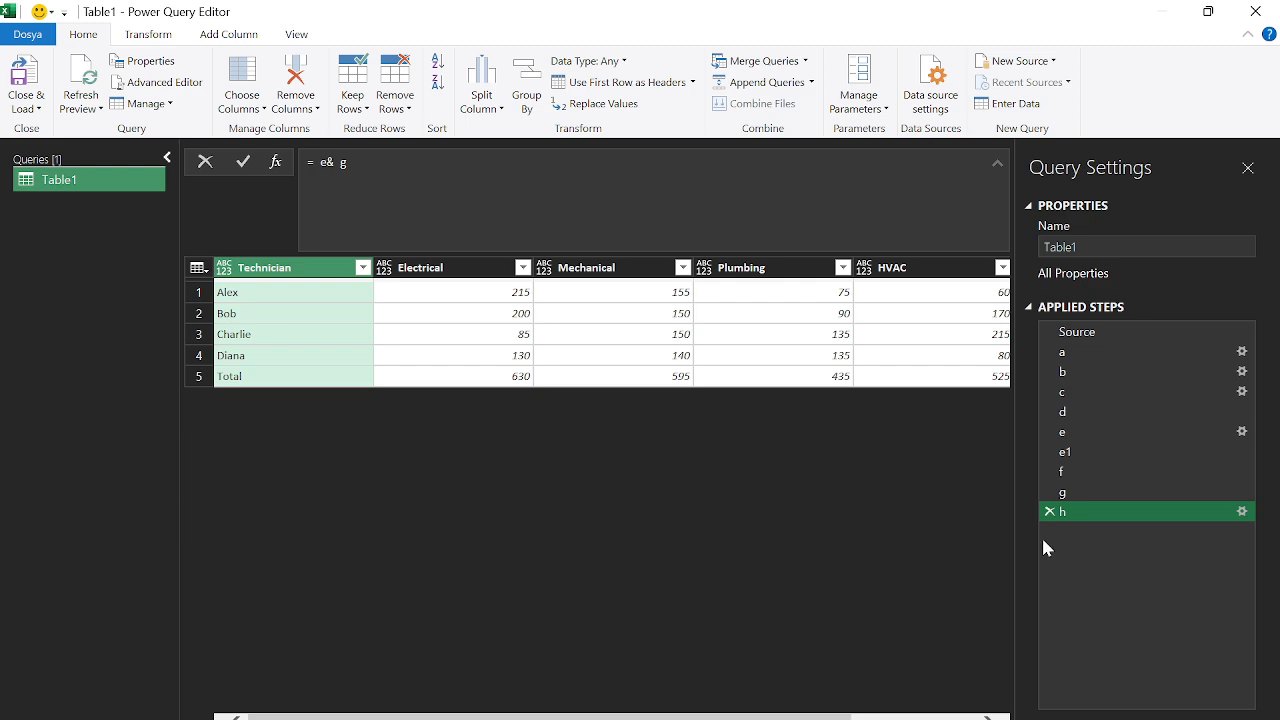
click(277, 163)
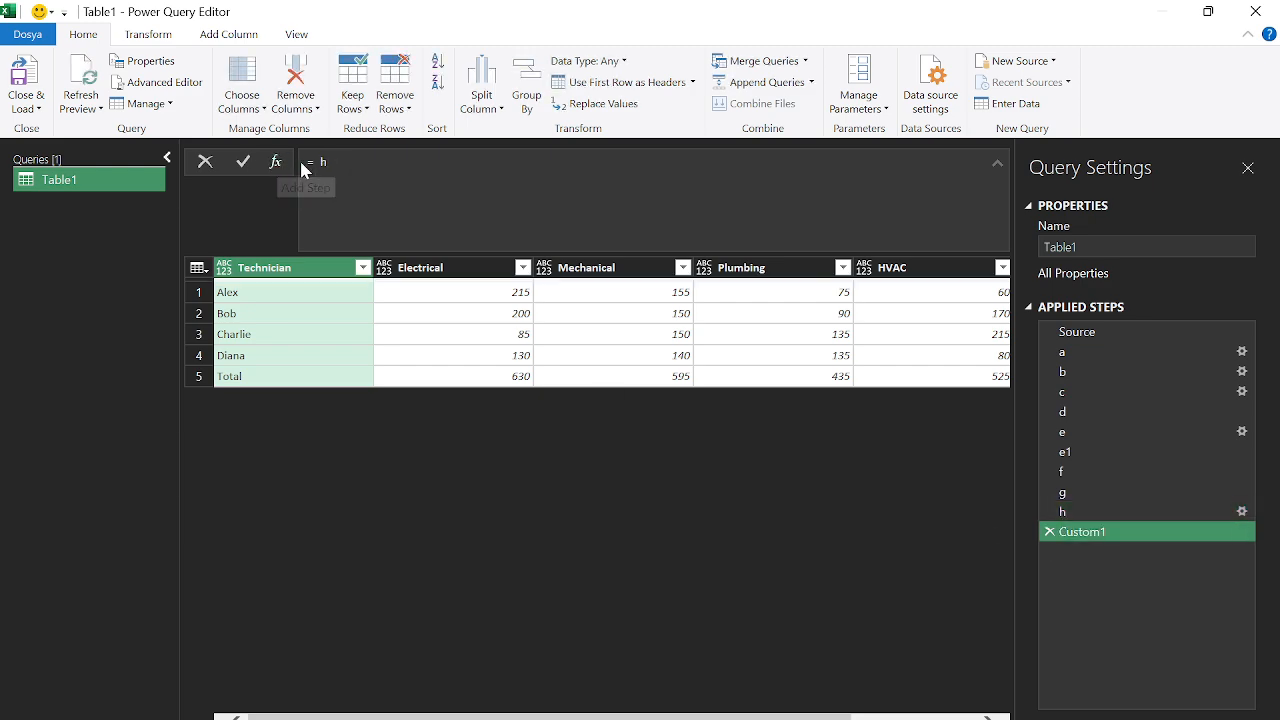
text(tabl)
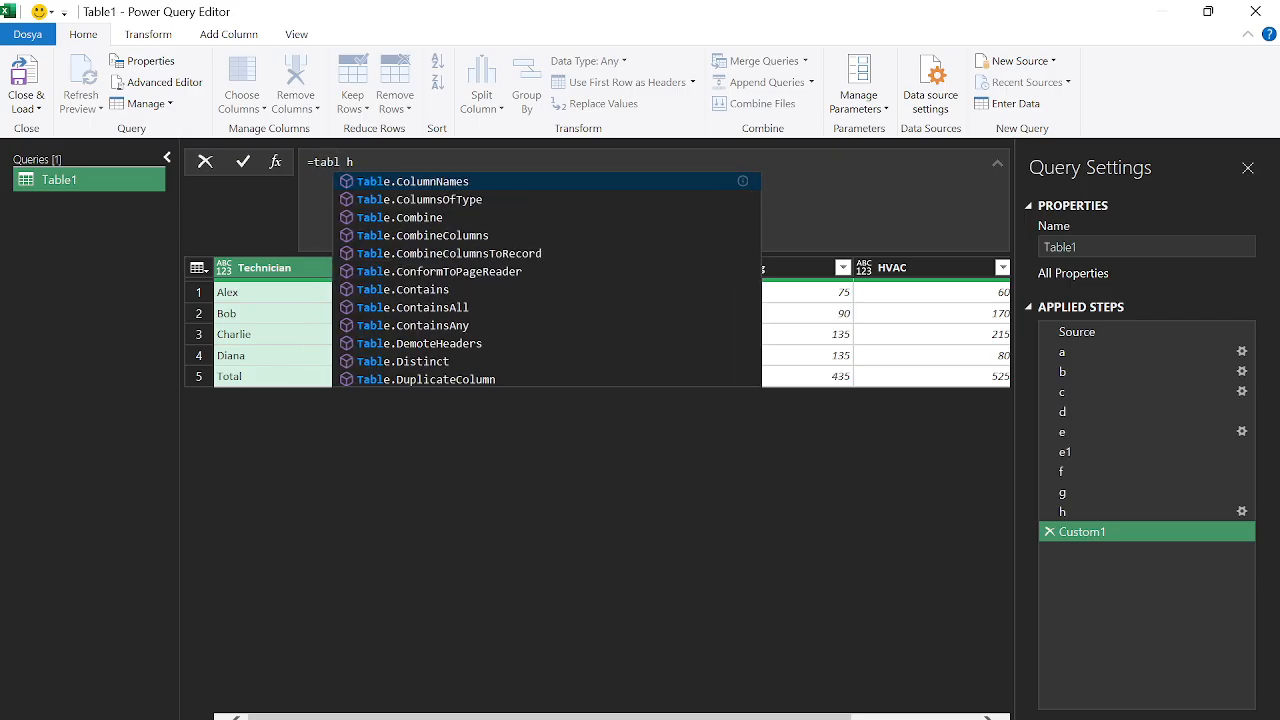
text(e.a)
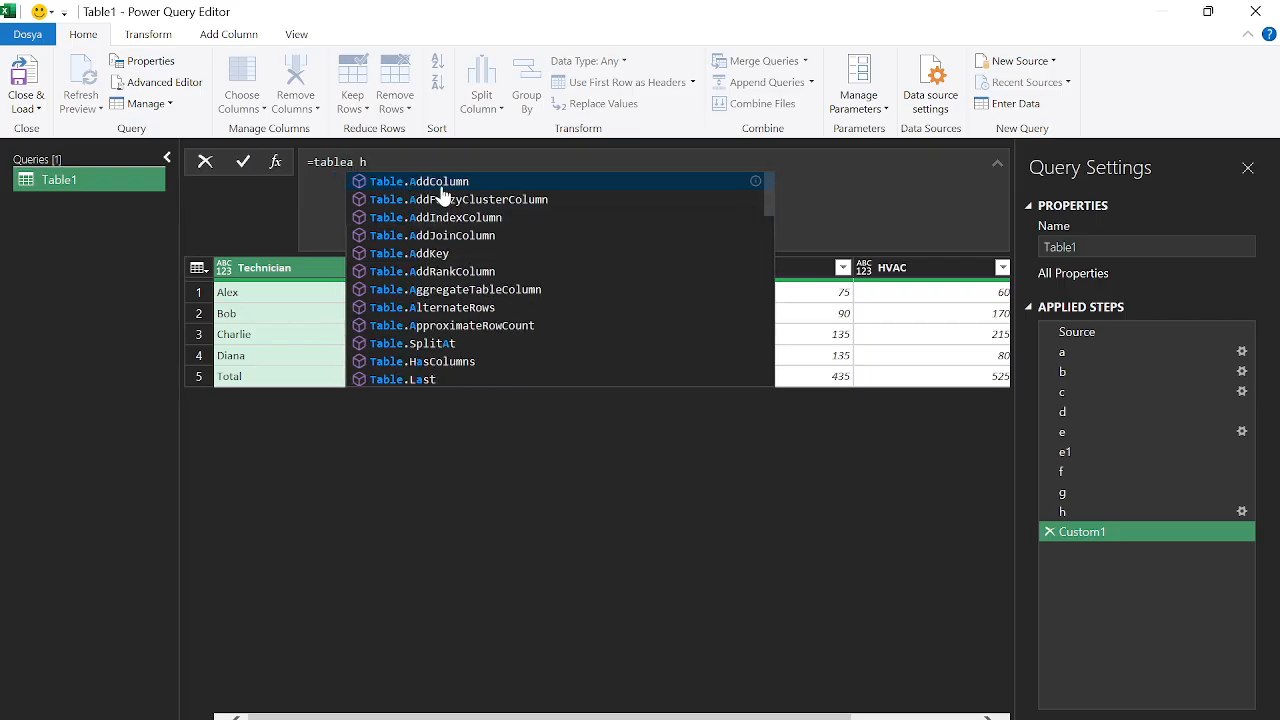
key(Tab)
text(()
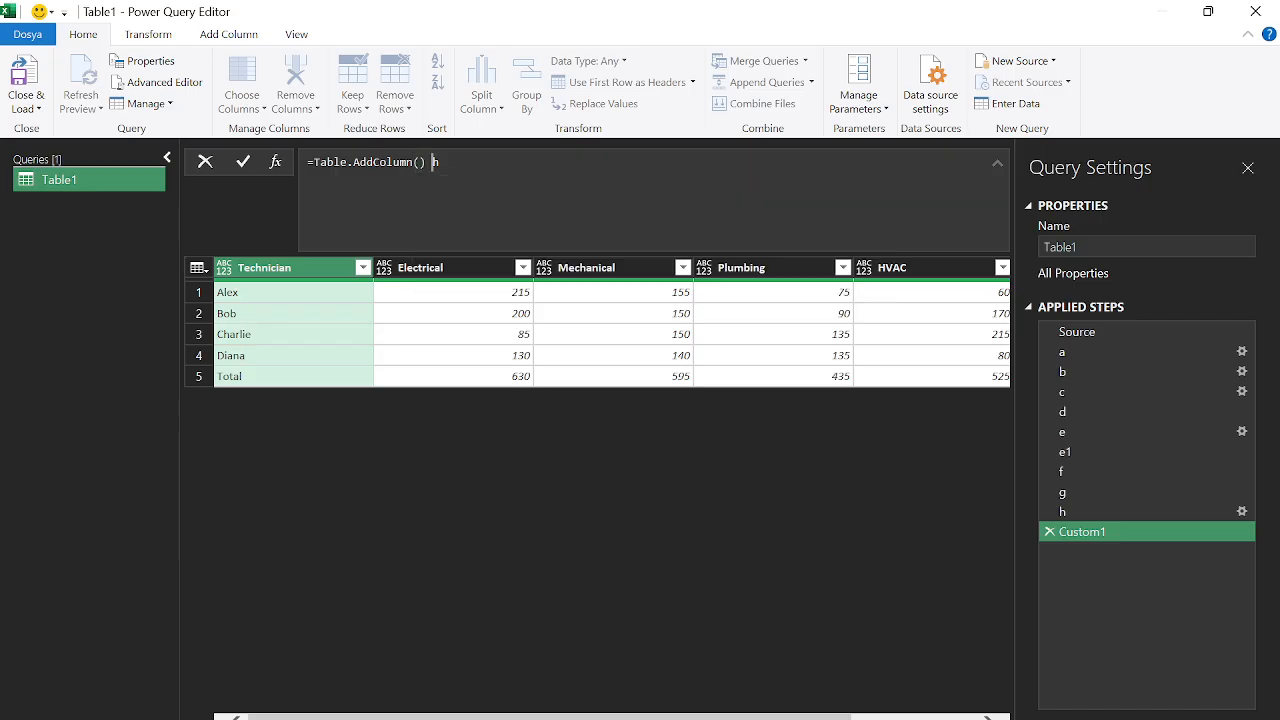
text(h, "Total)
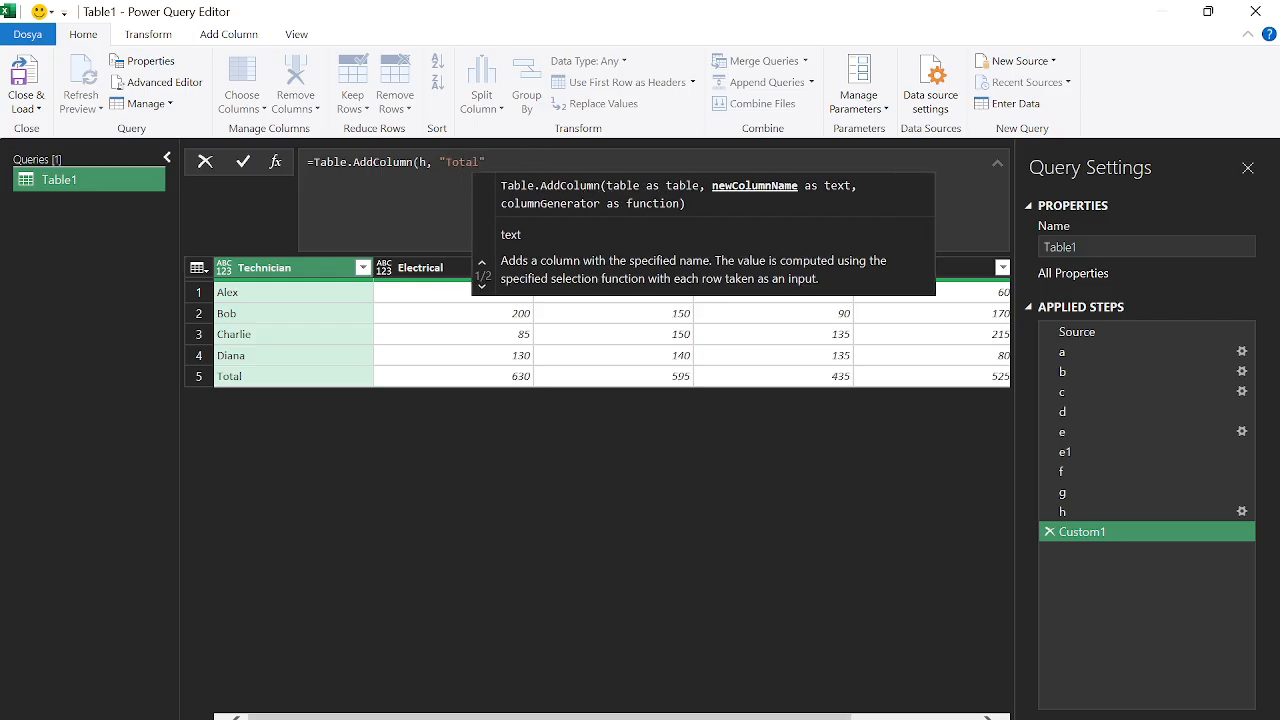
text(", each )
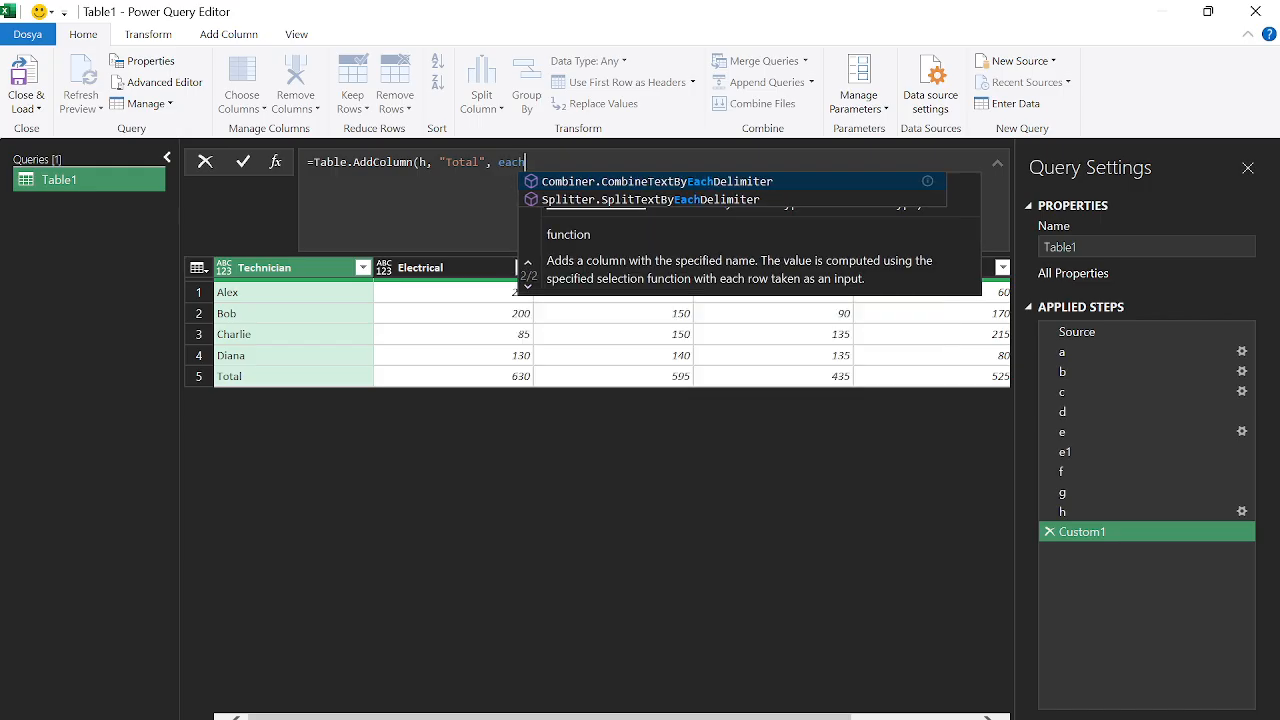
text(_))
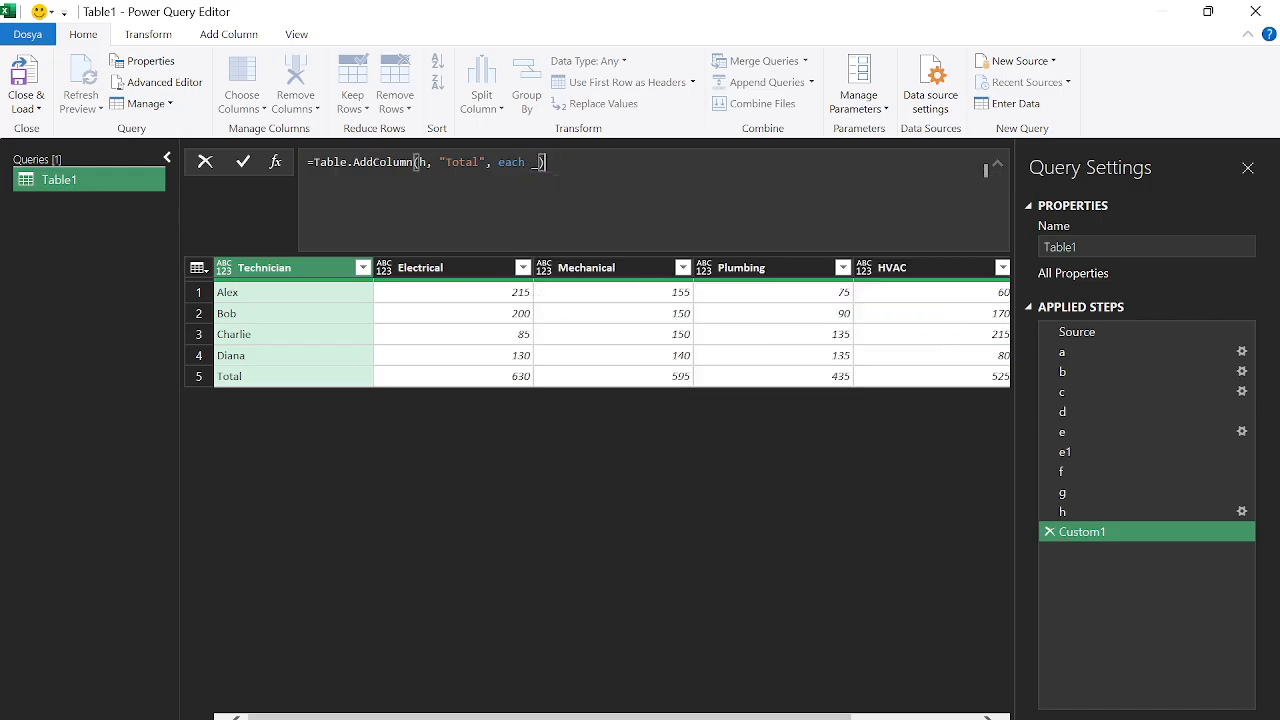
key(Return)
drag(520, 716, 937, 686)
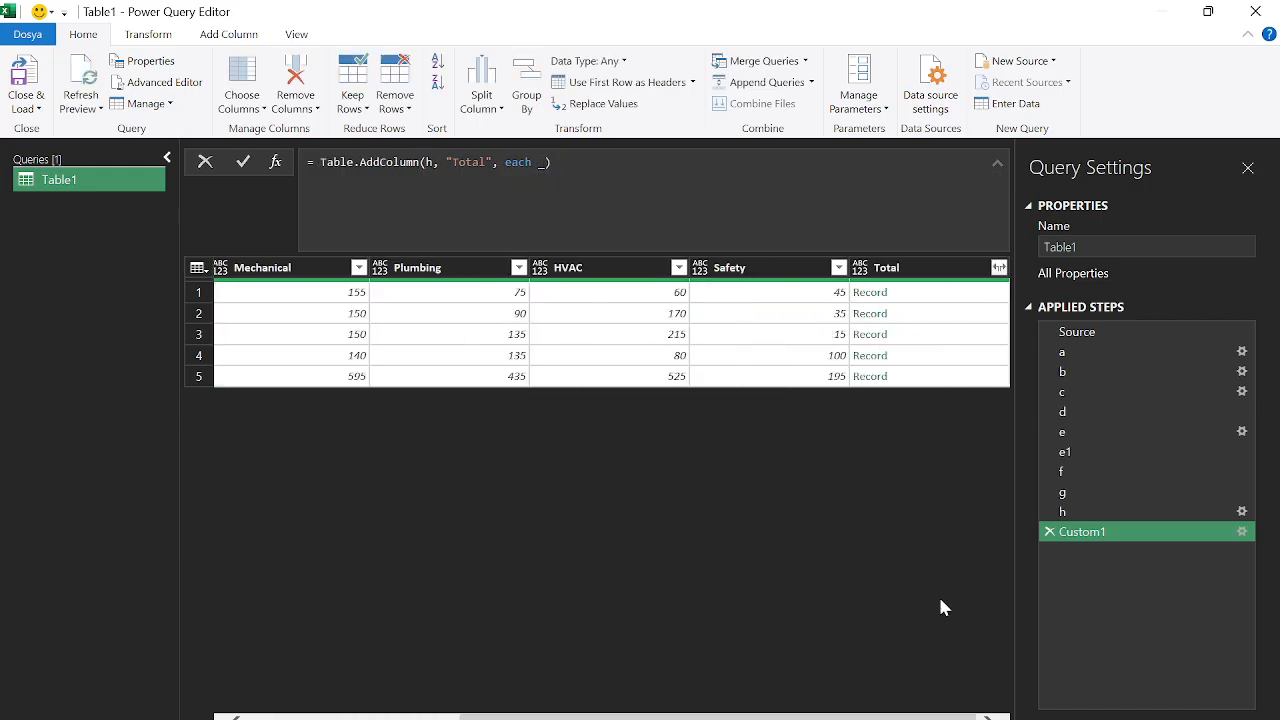
click(925, 296)
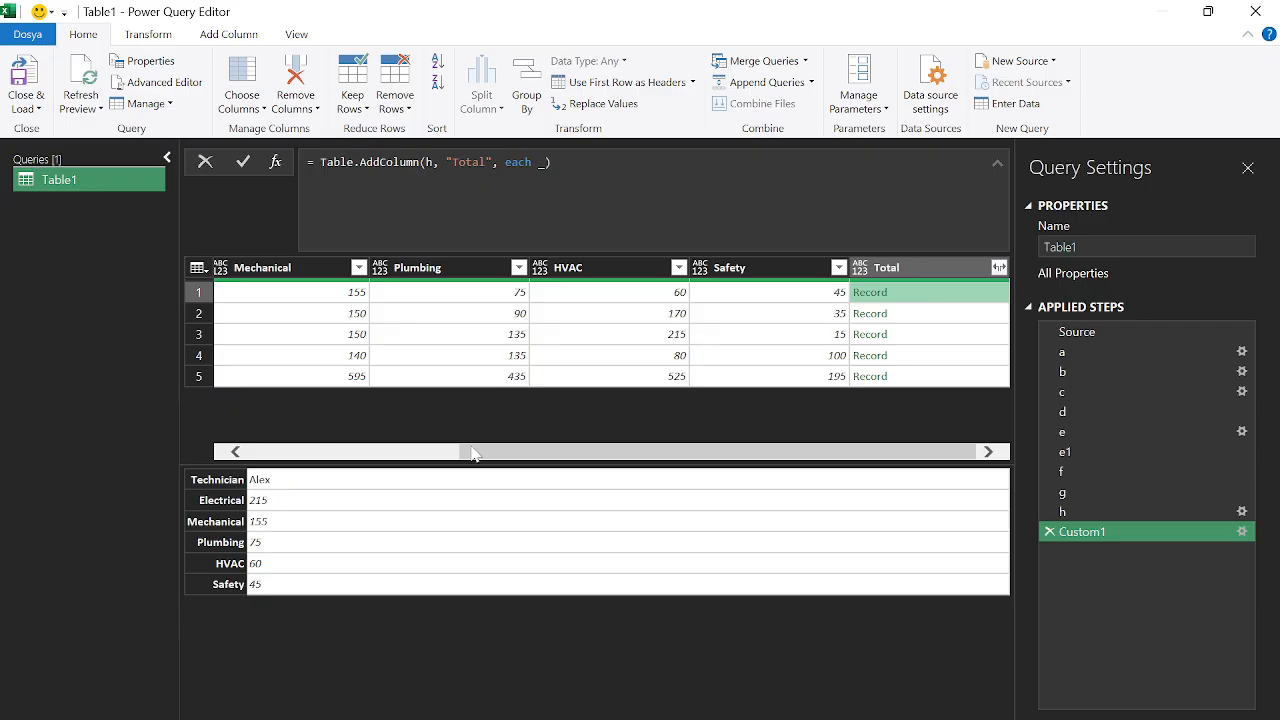
click(927, 315)
click(925, 355)
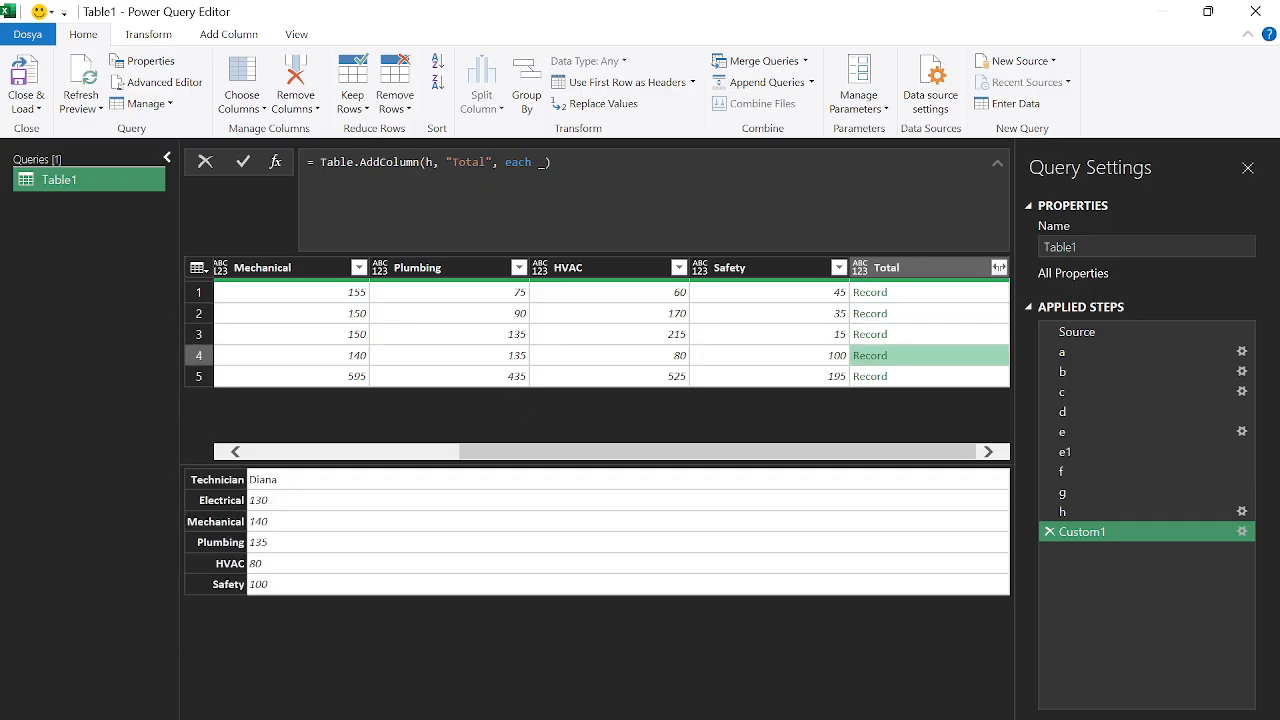
Change the Total column to each Record.ToList(_) and preview the row value lists
click(545, 162)
text(recordtolis)
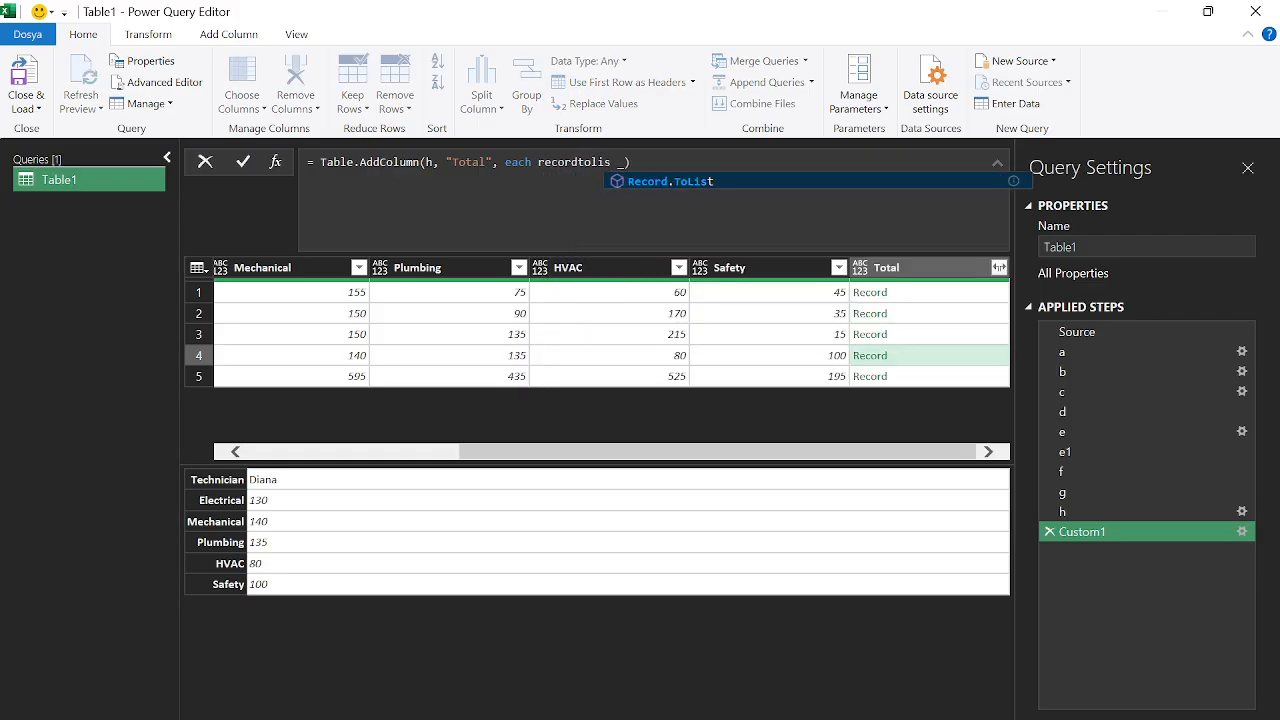
key(Tab)
text(()
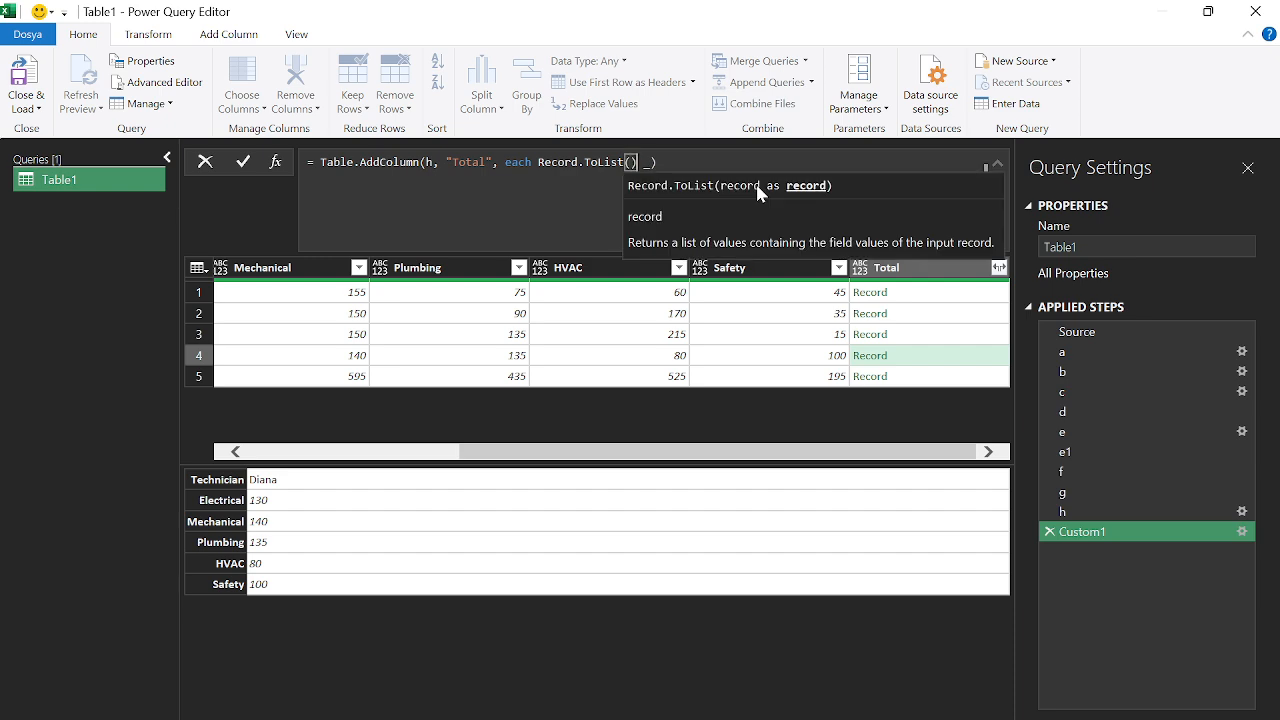
key(Right)
text())
key(Return)
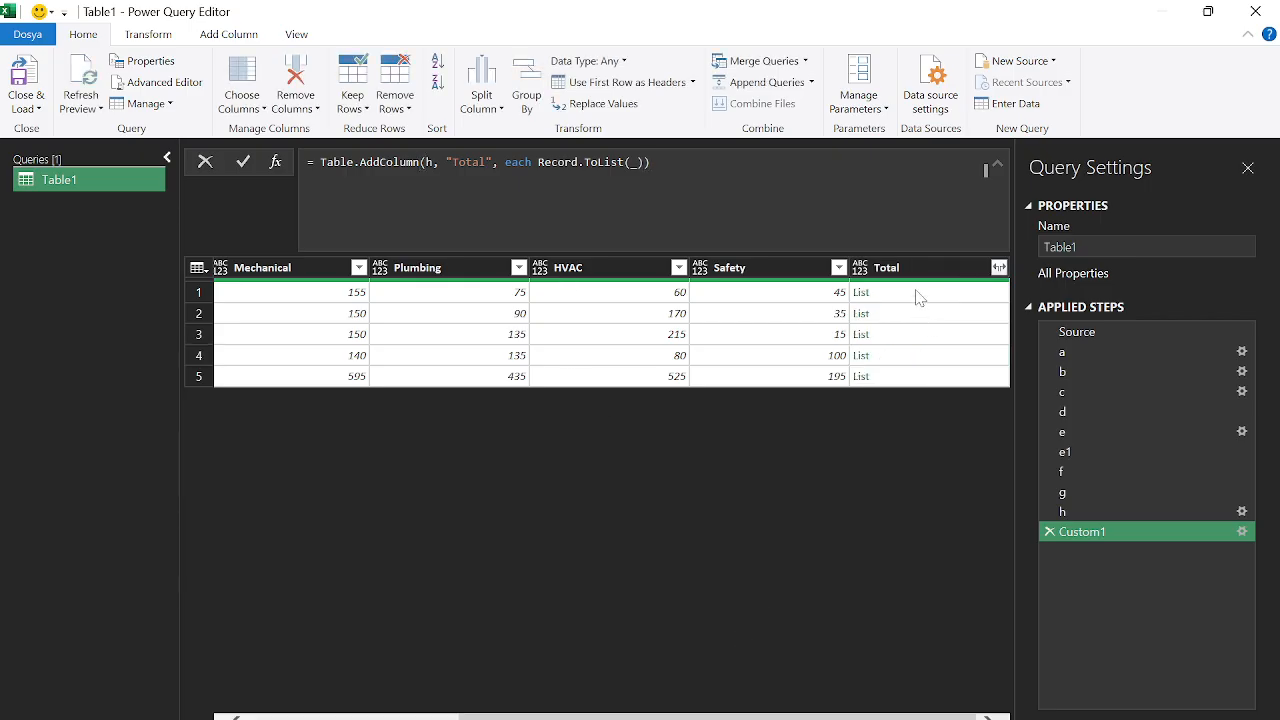
click(916, 296)
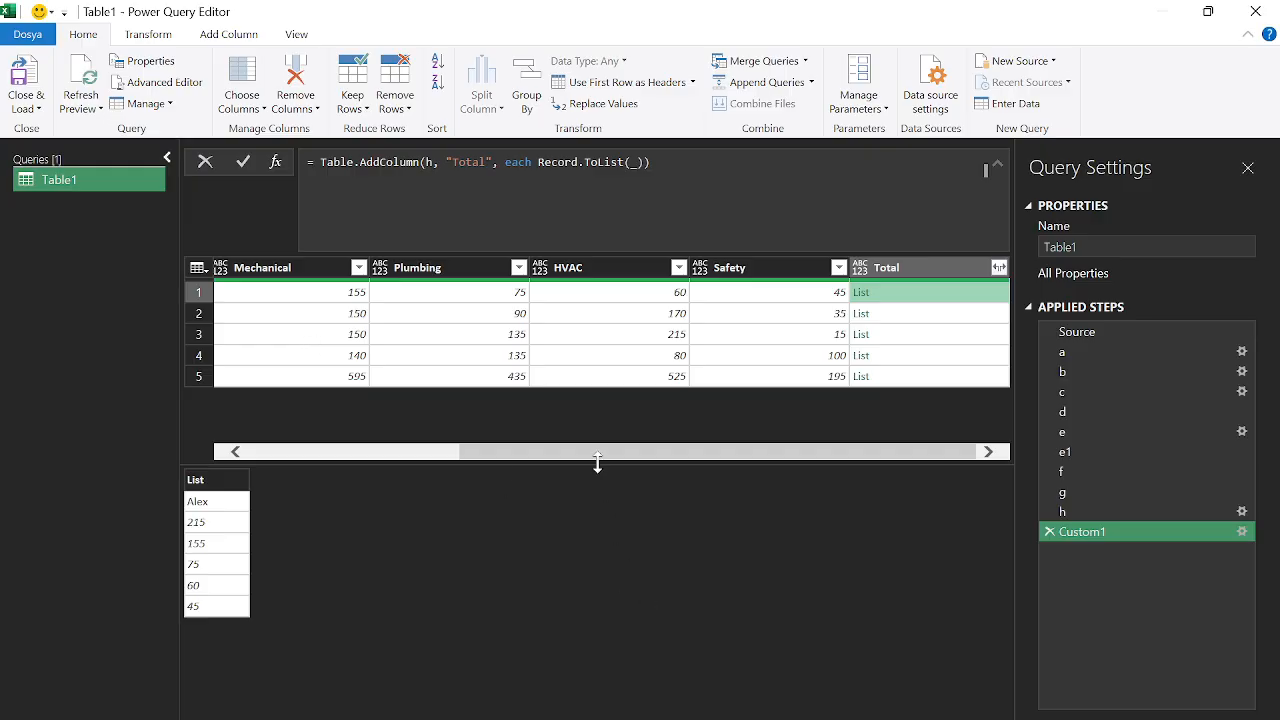
drag(605, 452, 409, 450)
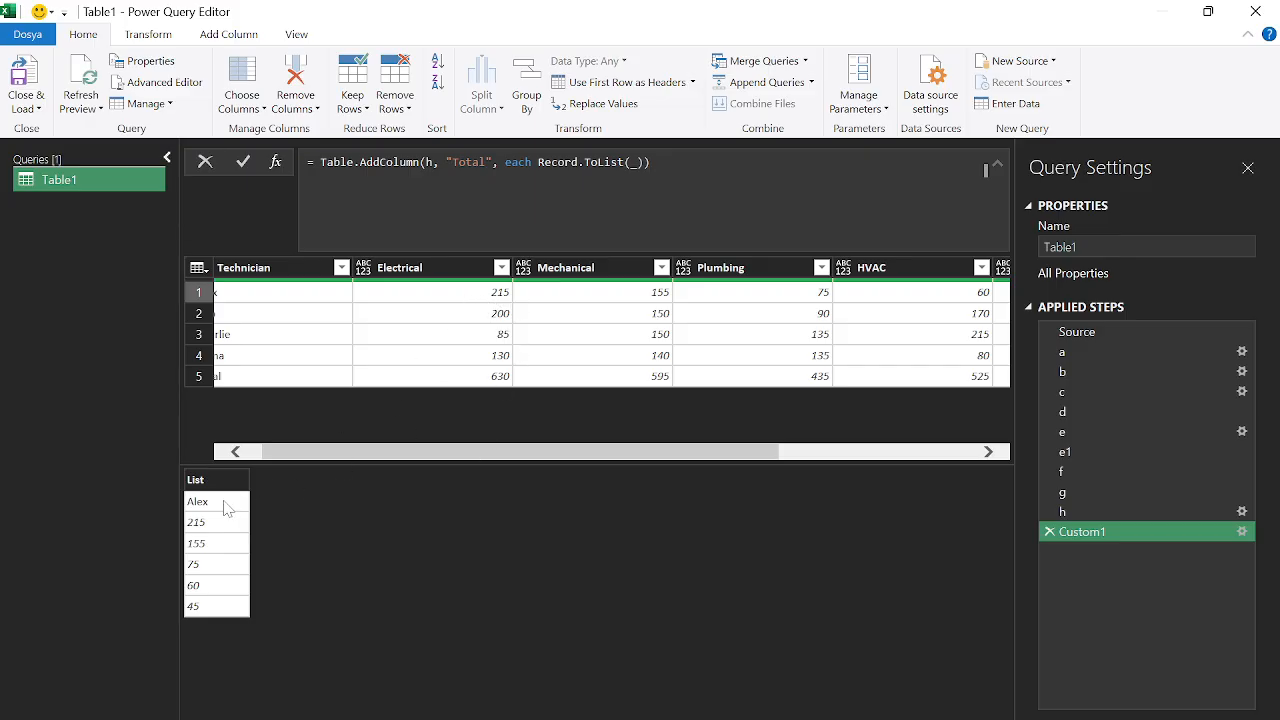
drag(383, 456, 330, 456)
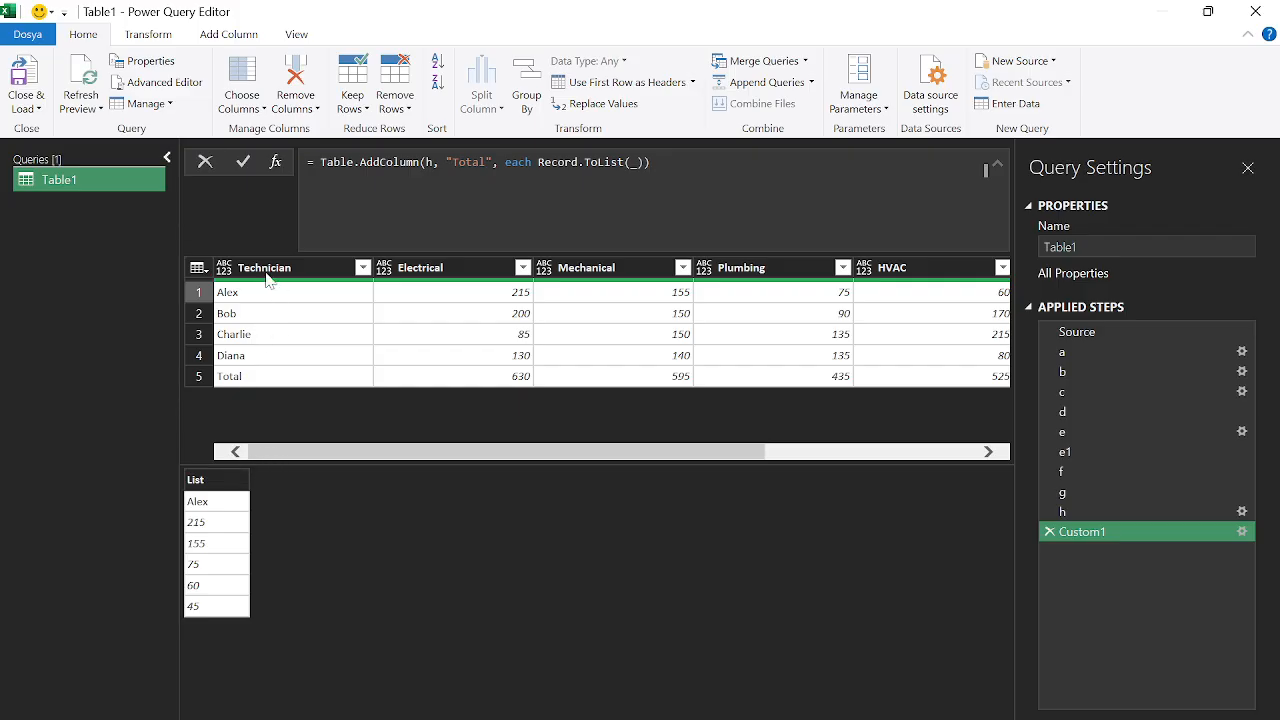
drag(298, 450, 540, 451)
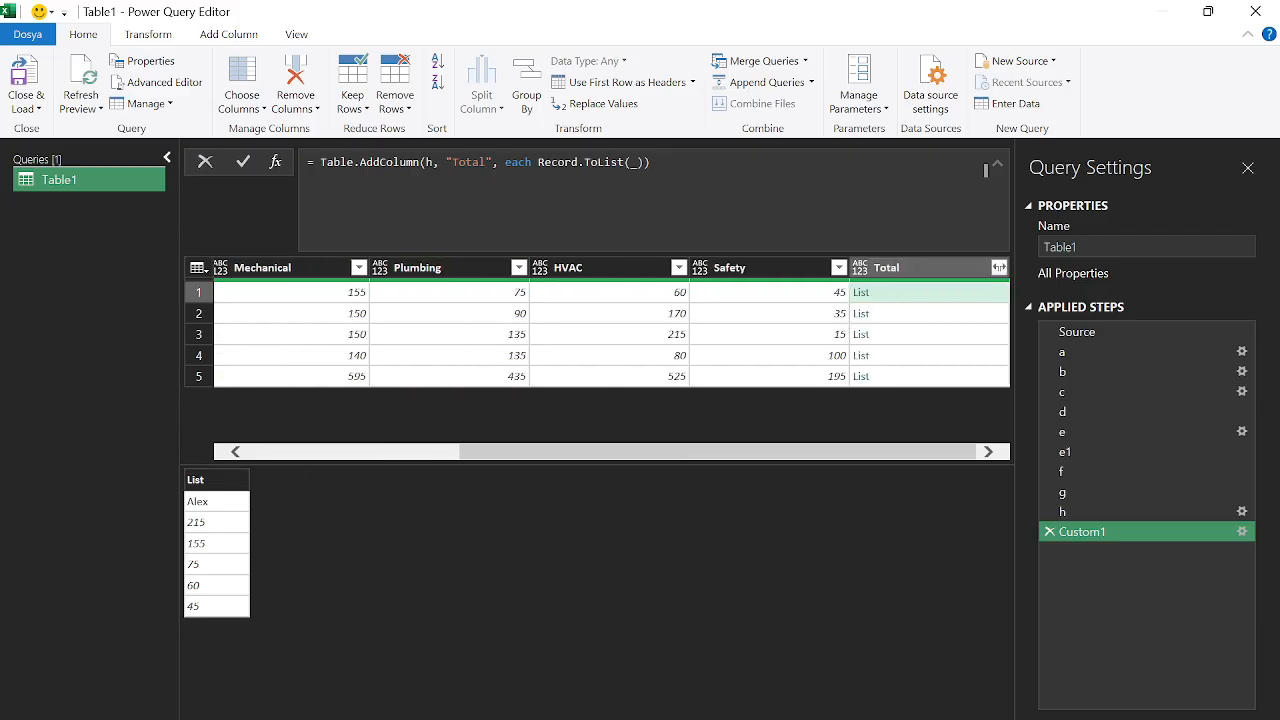
click(310, 162)
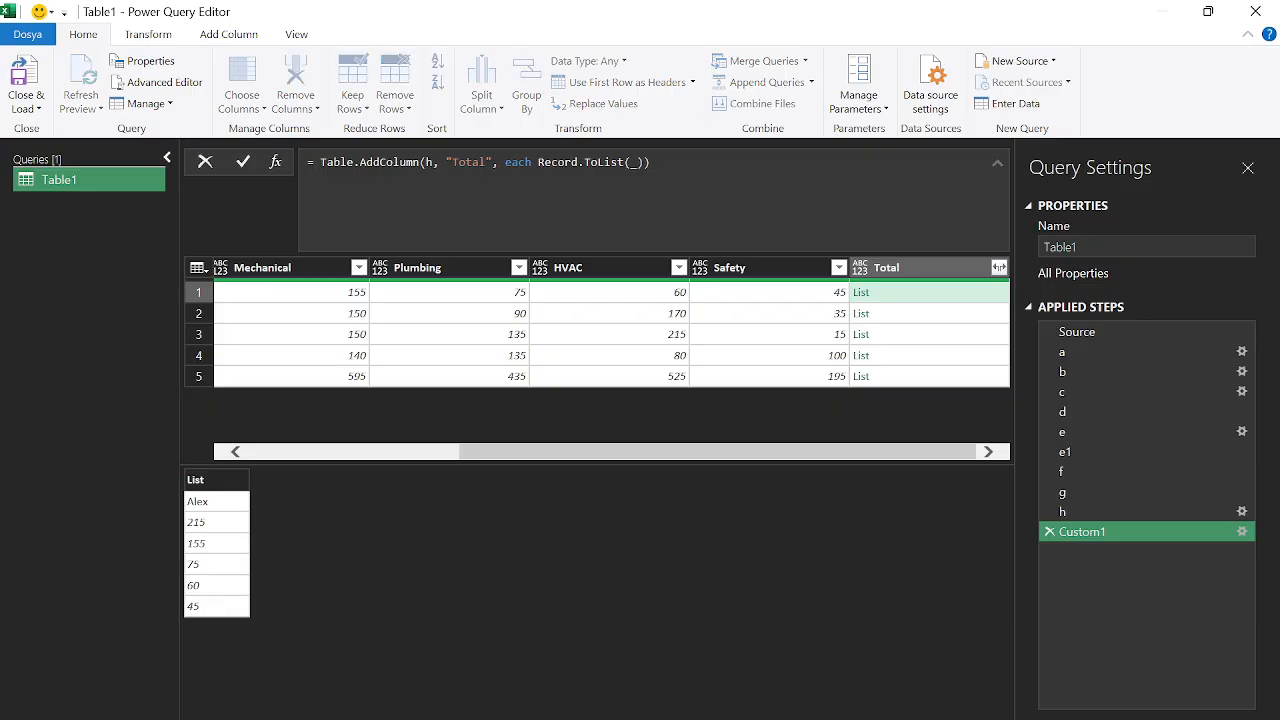
Wrap Record.ToList(_) in List.Skip(..., 1) to drop each row's technician name
click(531, 162)
text(lists)
text(kip)
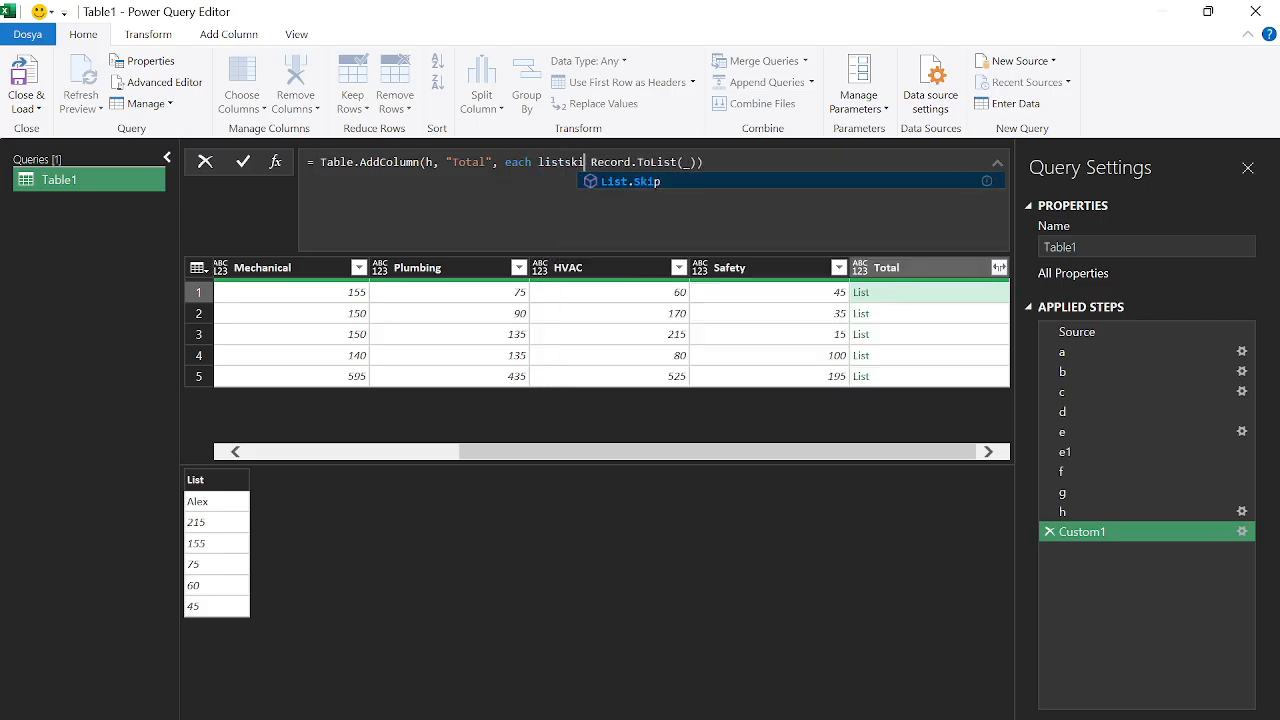
key(Tab)
text(())
key(BackSpace)
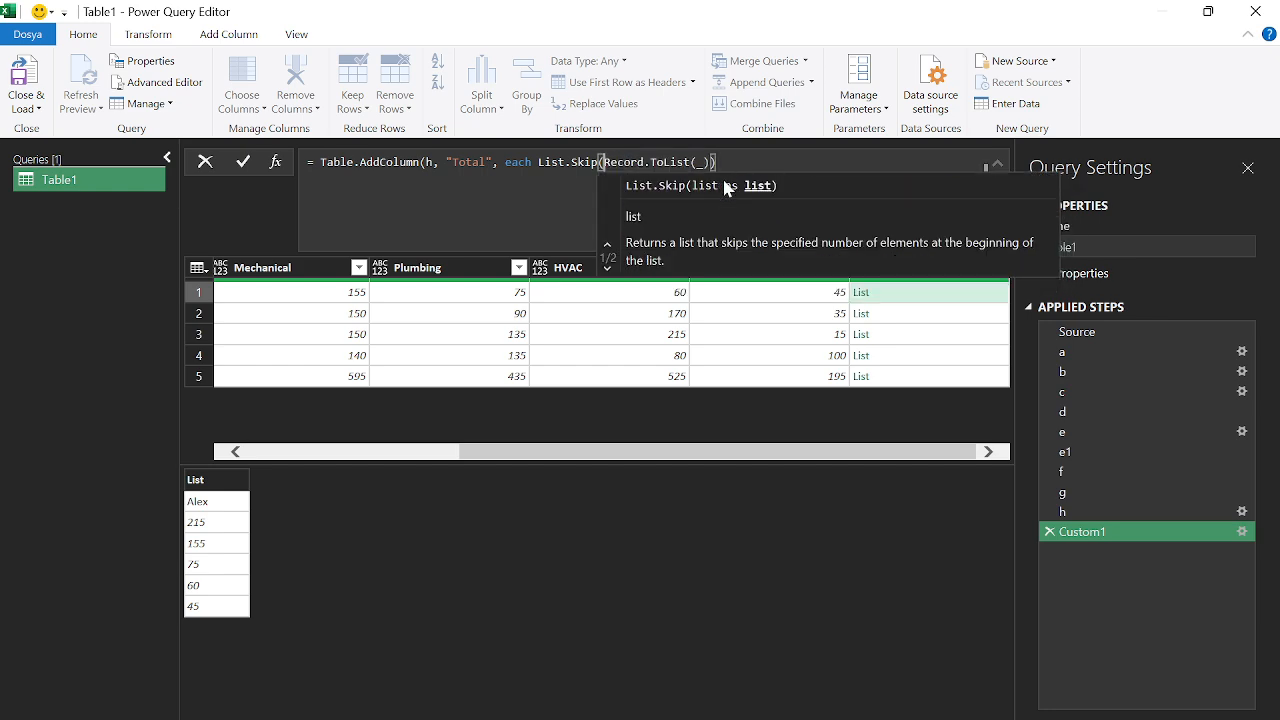
key(Escape)
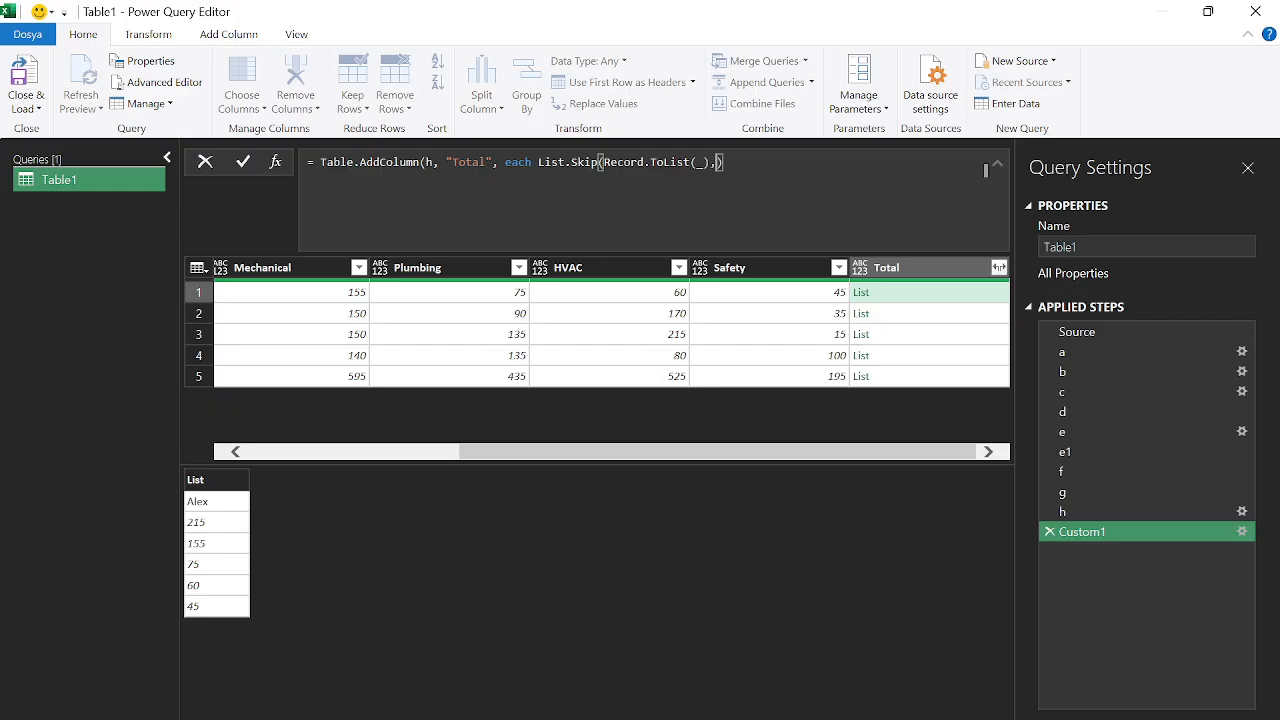
text(,1)
key(Right)
text())
key(Return)
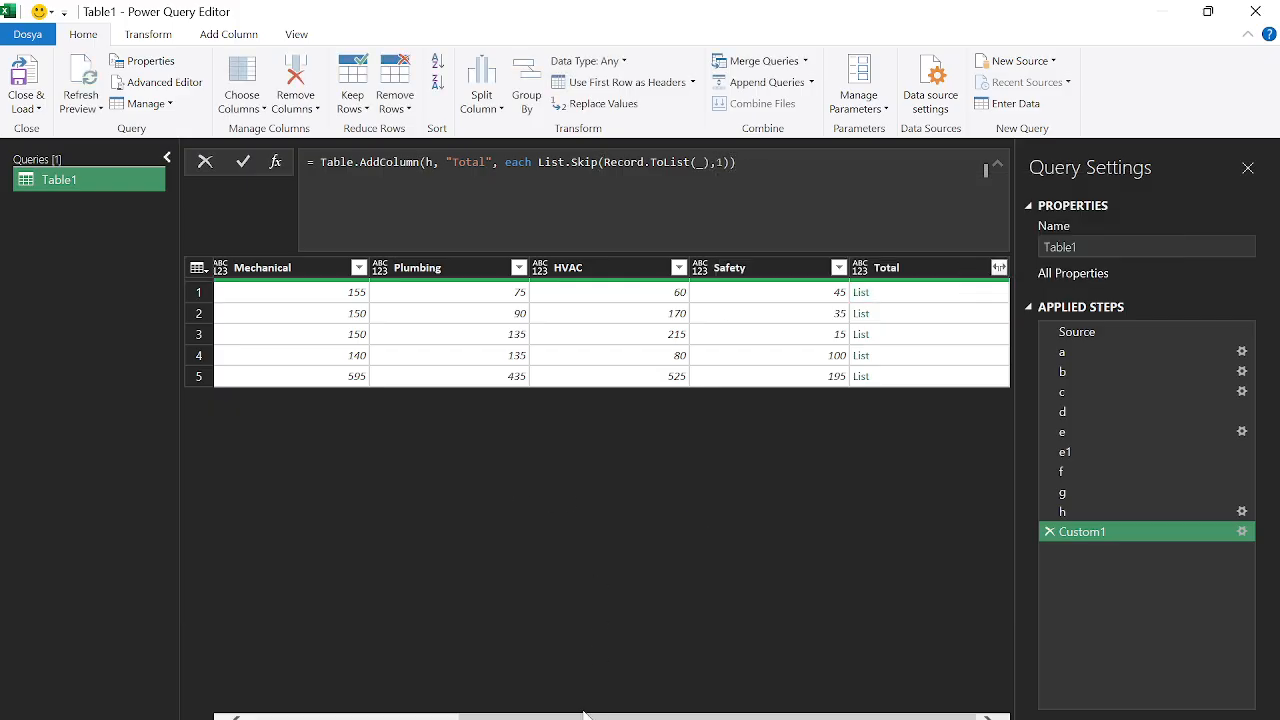
click(930, 266)
click(921, 294)
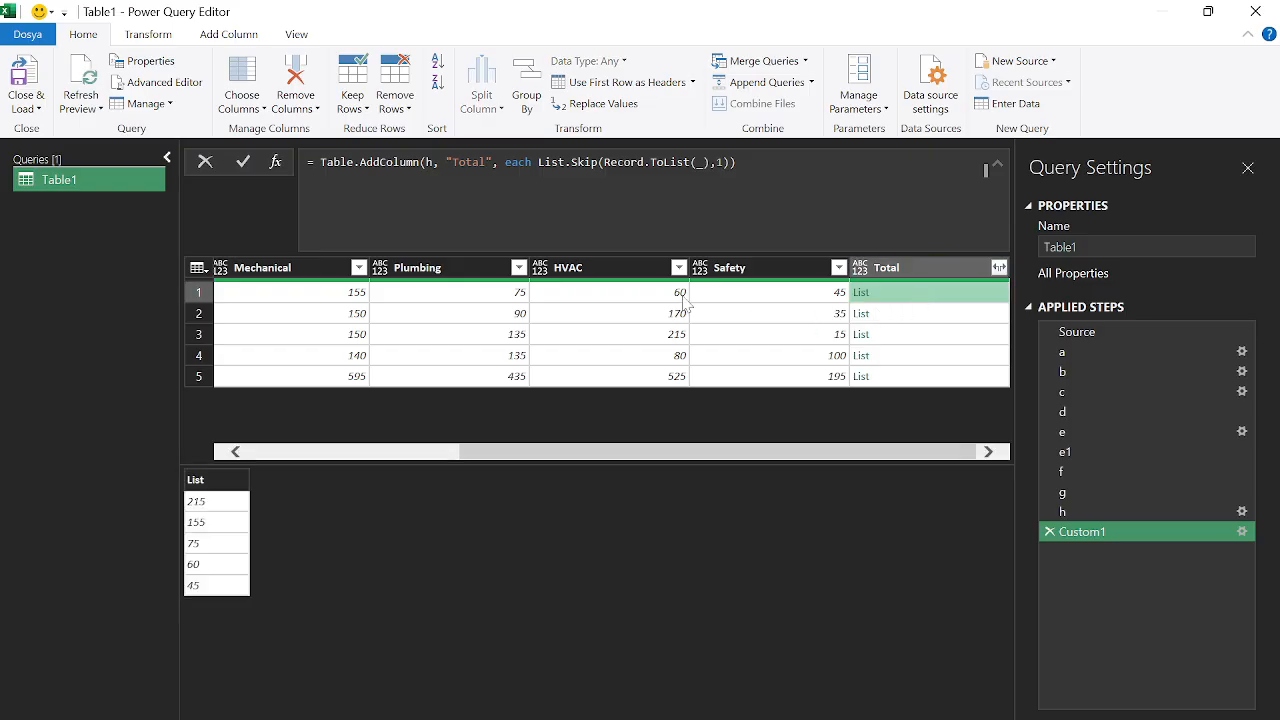
Wrap it in List.Sum, giving row totals 550, 645, 600, 585 and 2380
click(532, 162)
text(lis)
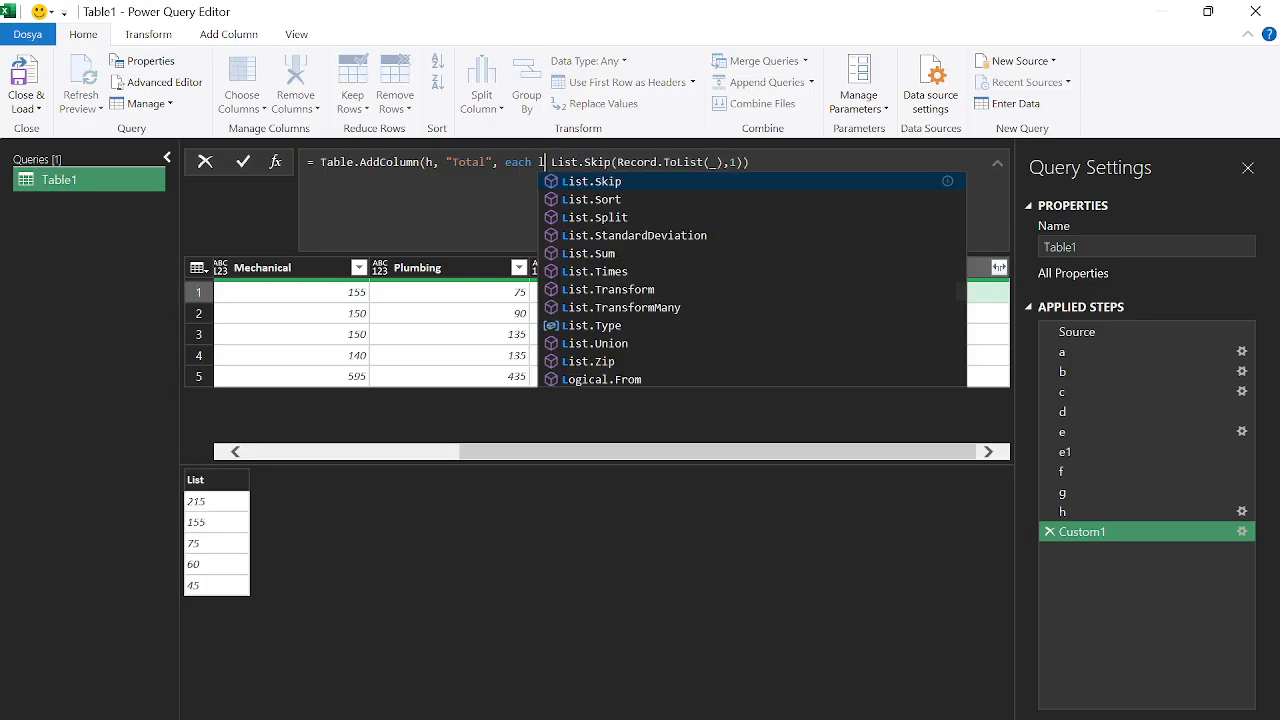
text(t.sum)
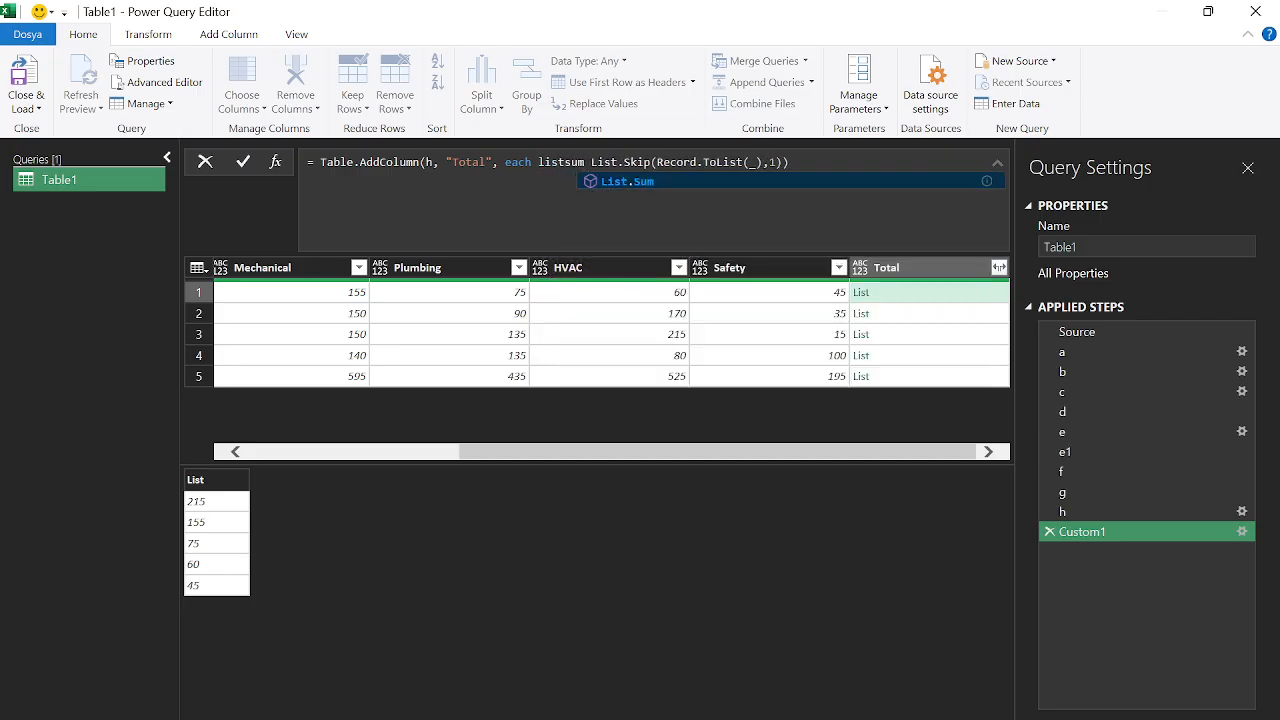
key(Tab)
key(Delete)
text(()
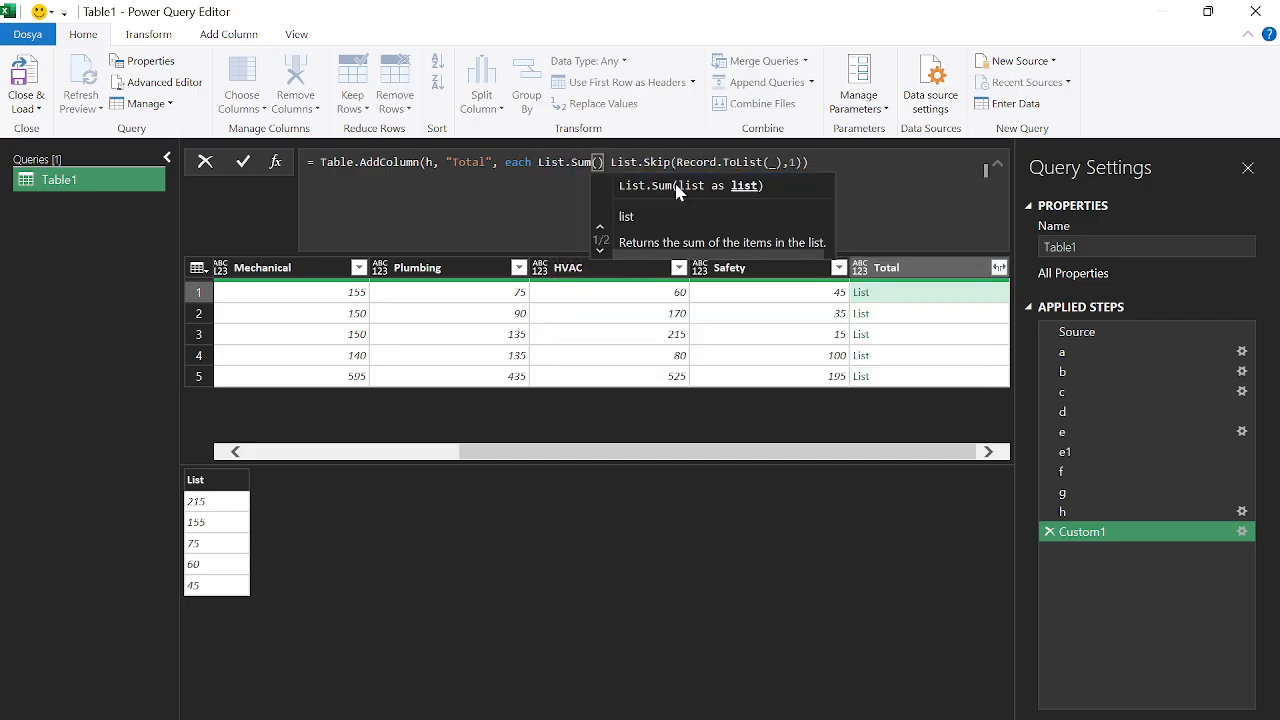
click(886, 160)
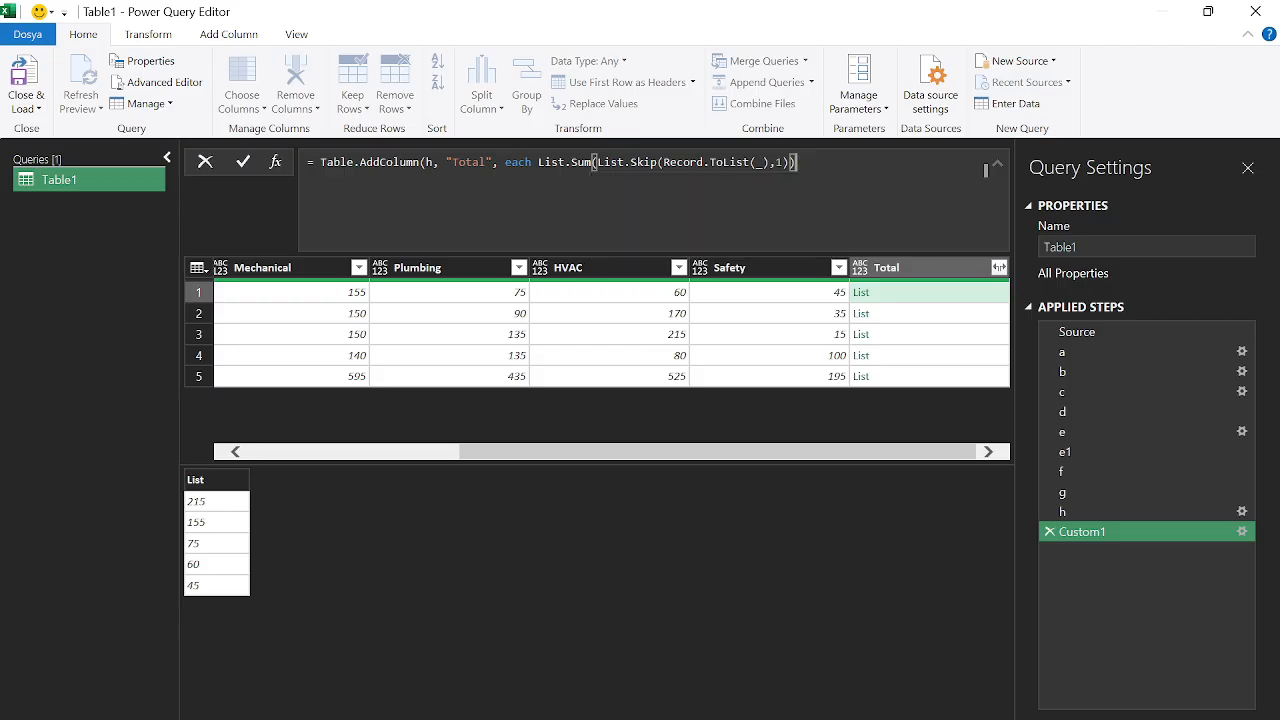
text())
key(Return)
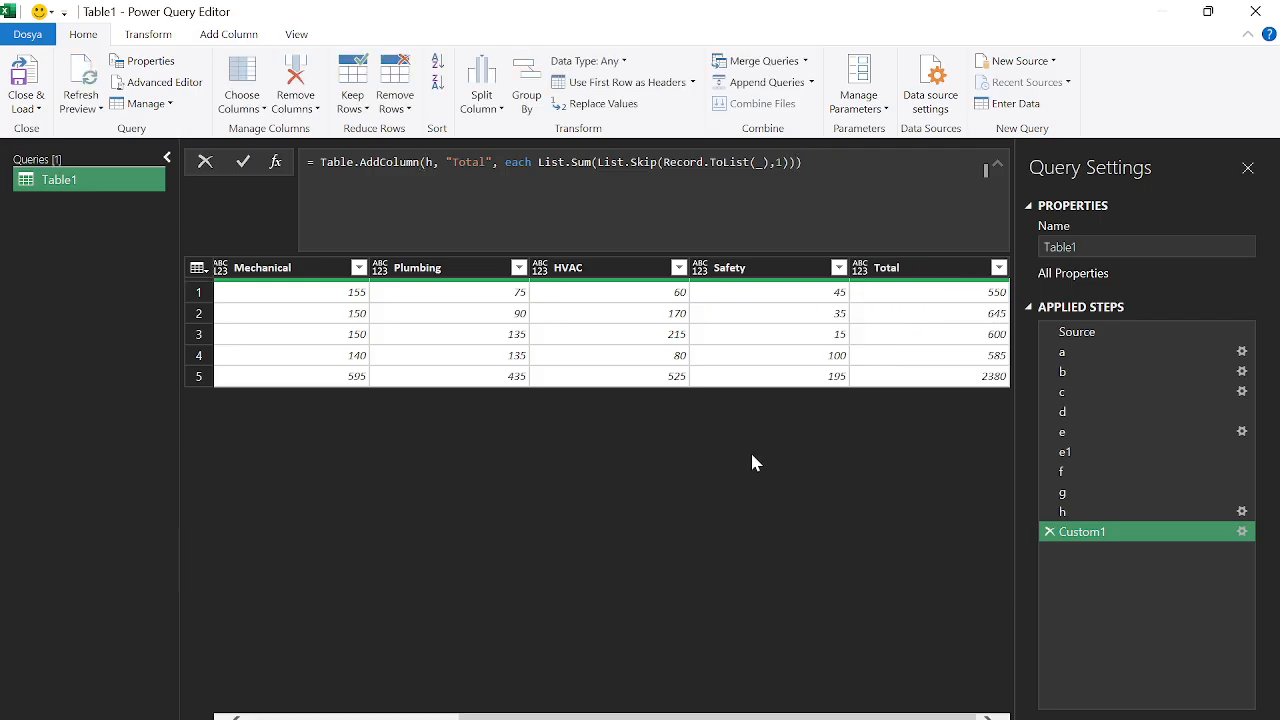
Check the first row's total of 550 against the expected result in the post
click(998, 298)
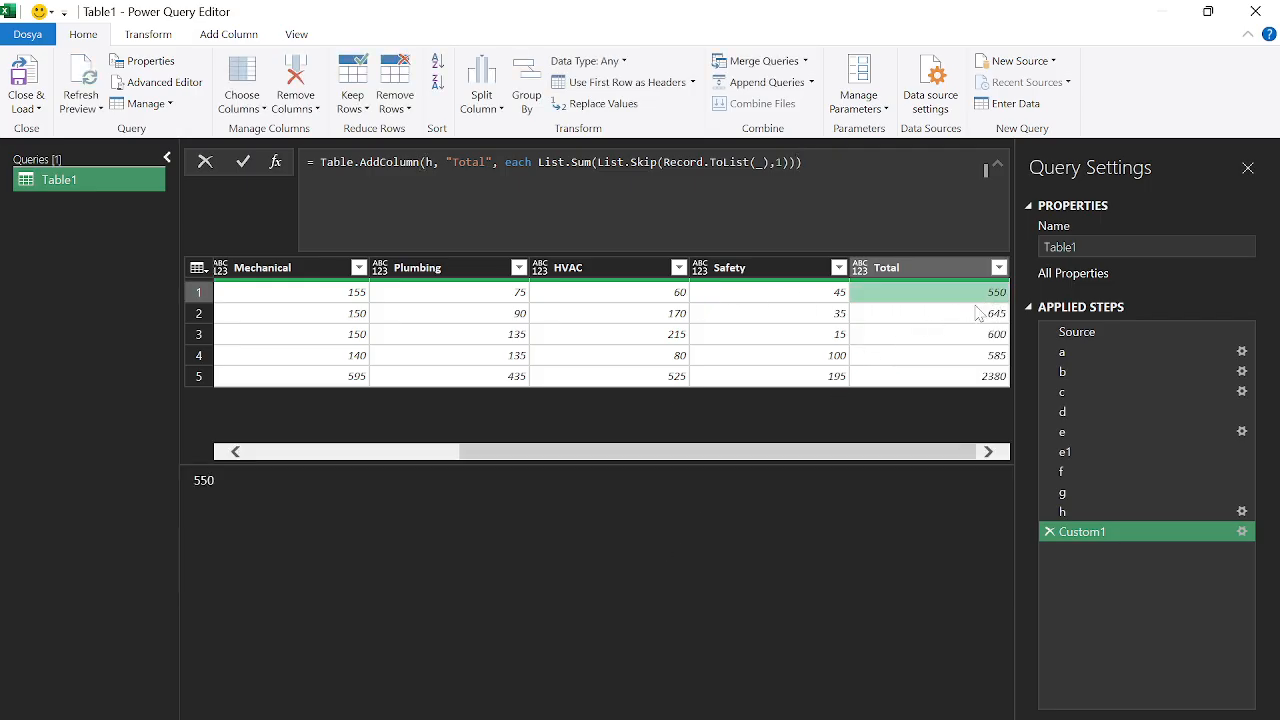
key(alt+Tab)
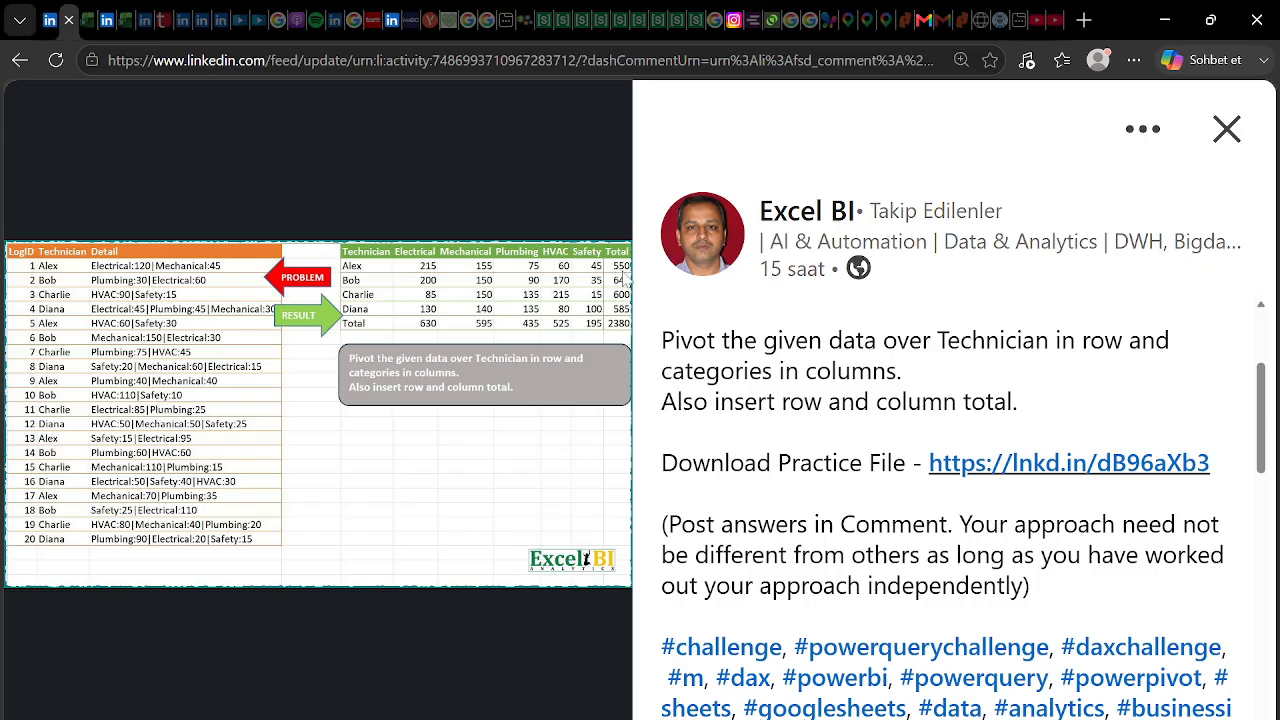
key(alt+Tab)
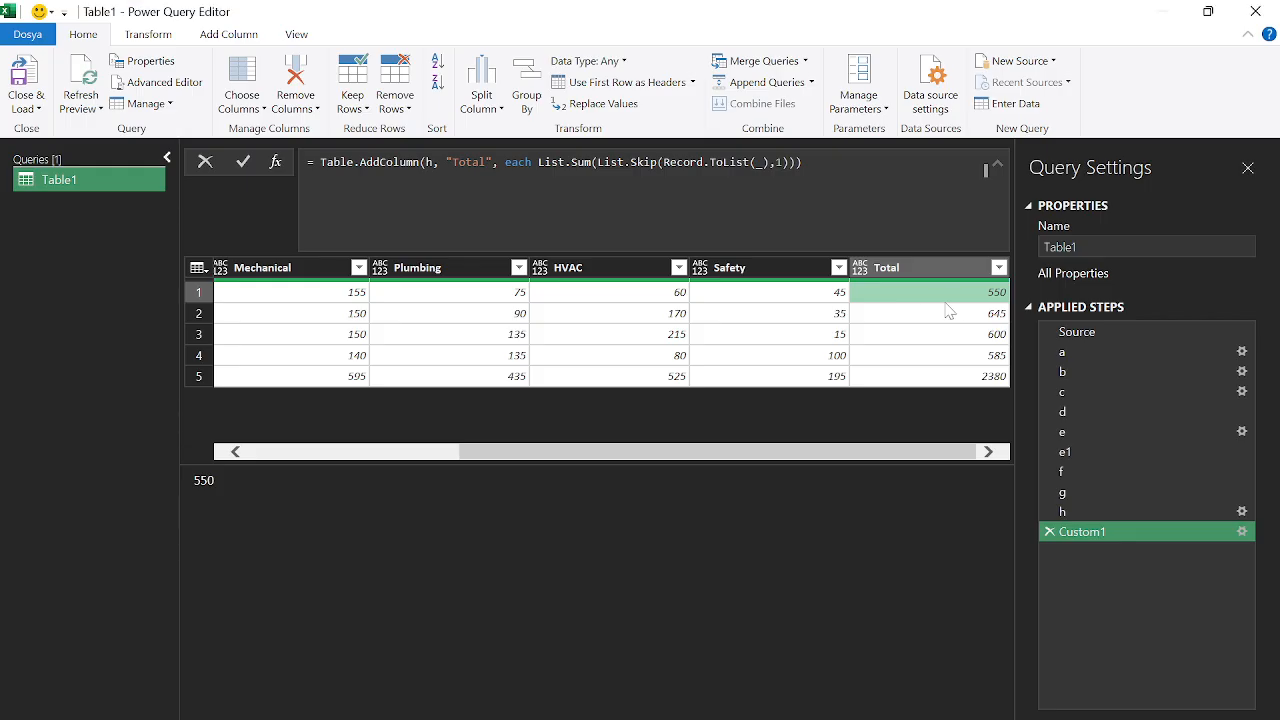
drag(924, 455, 634, 457)
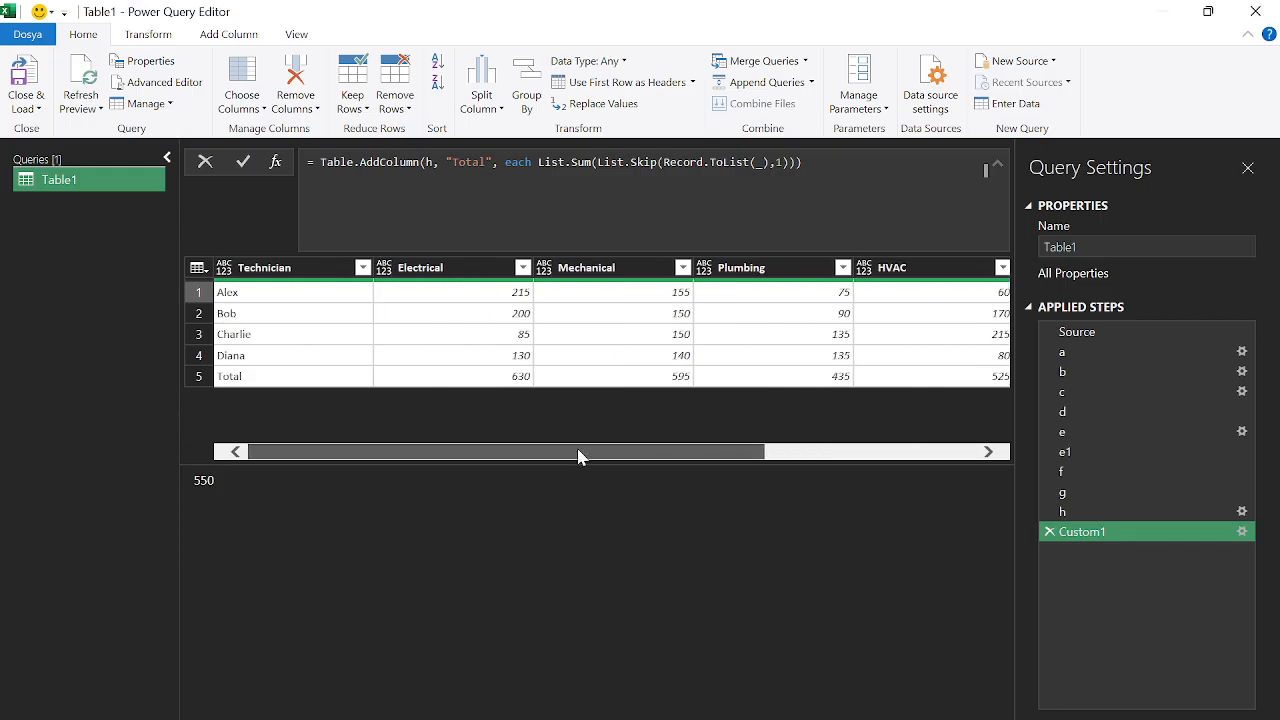
Rename the Custom1 step to Res, then pick Close & Load To
right_click(1100, 540)
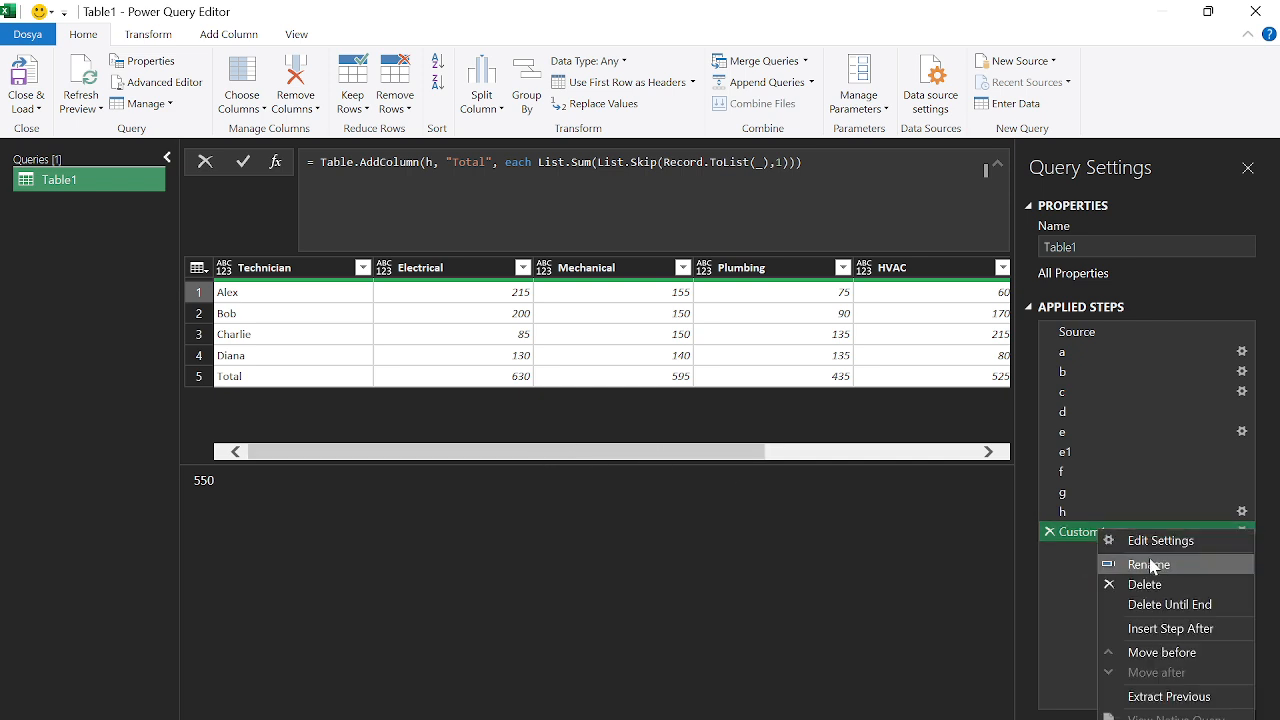
click(1075, 563)
text(Res)
key(Return)
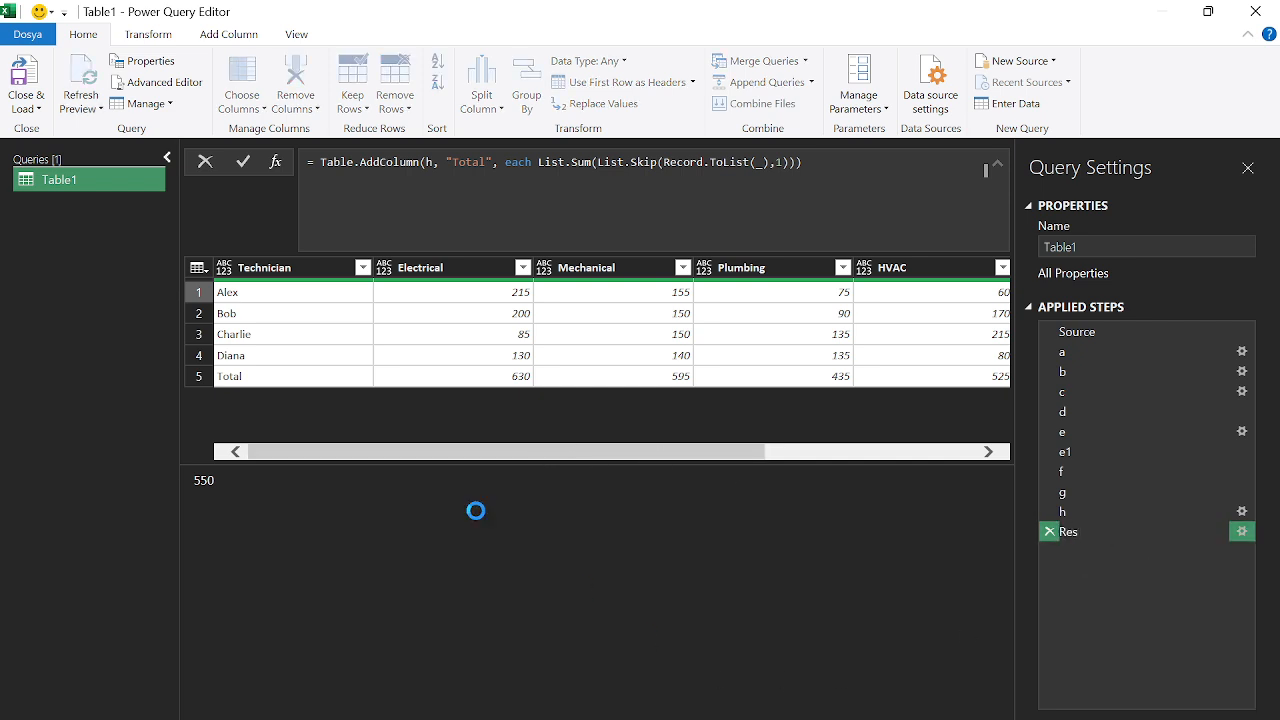
click(25, 104)
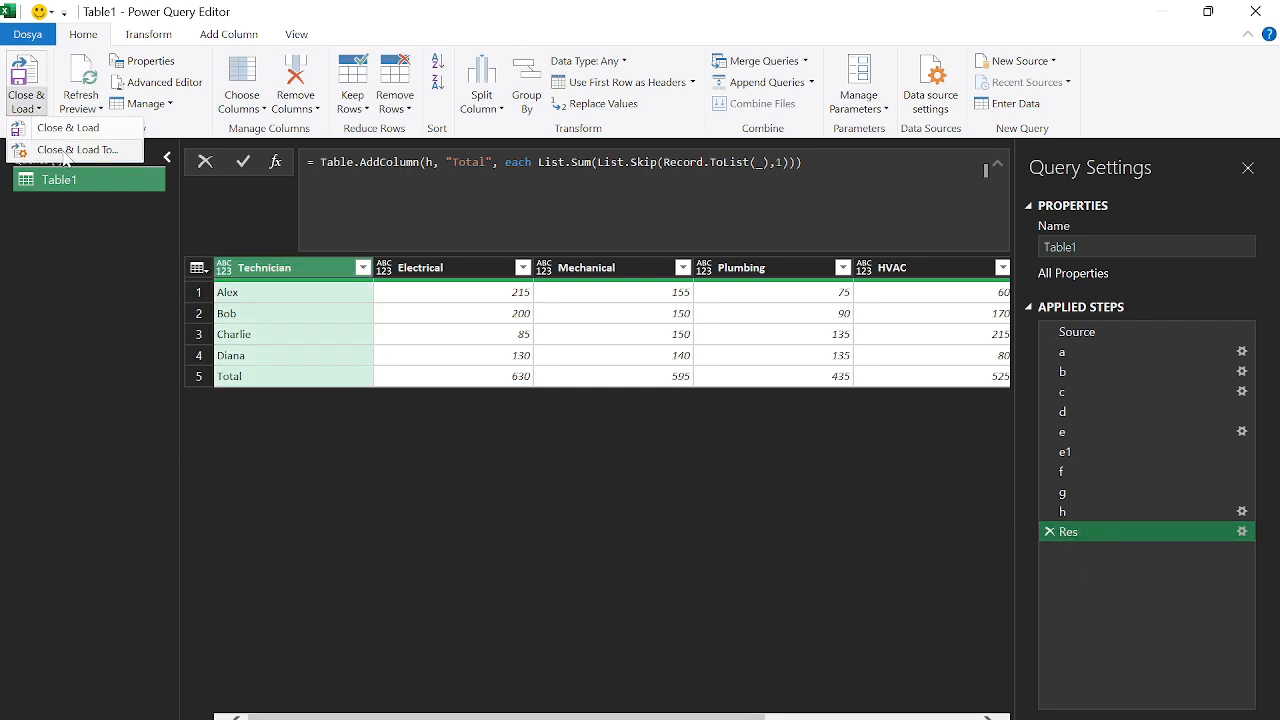
click(60, 128)
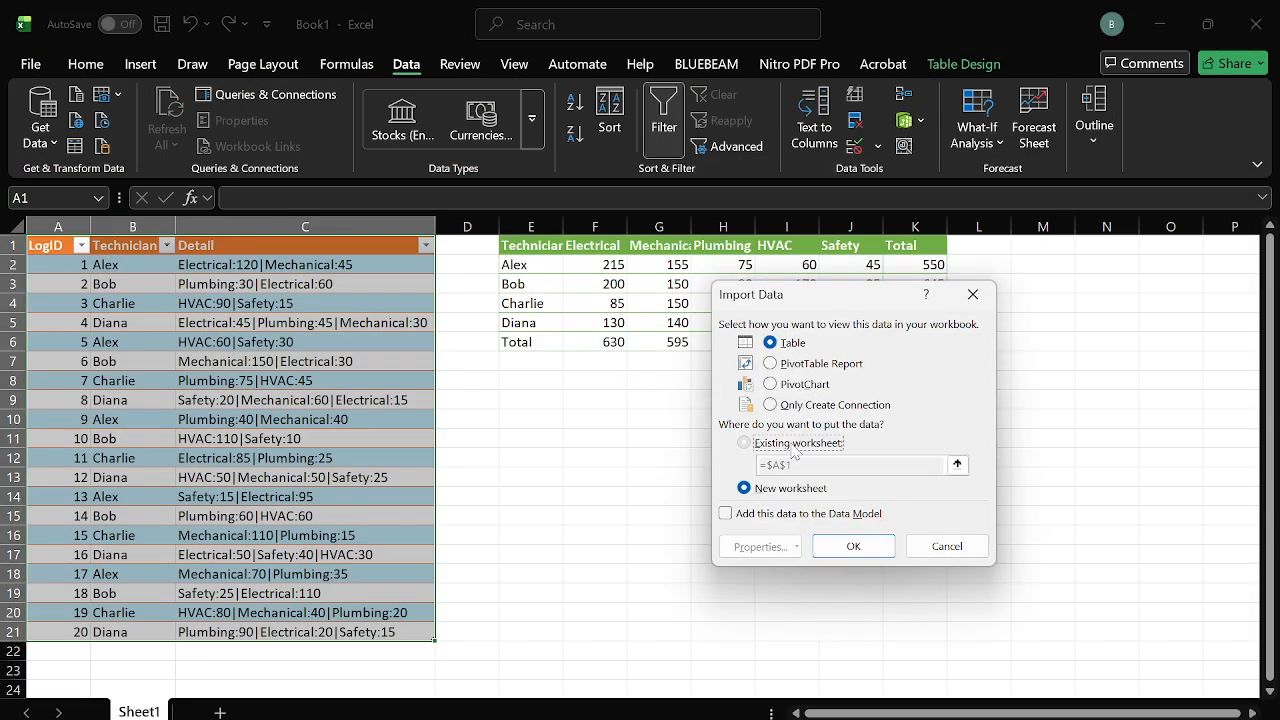
Load the result into the existing worksheet at cell E10, then dismiss the Queries pane and tip
click(744, 442)
click(531, 414)
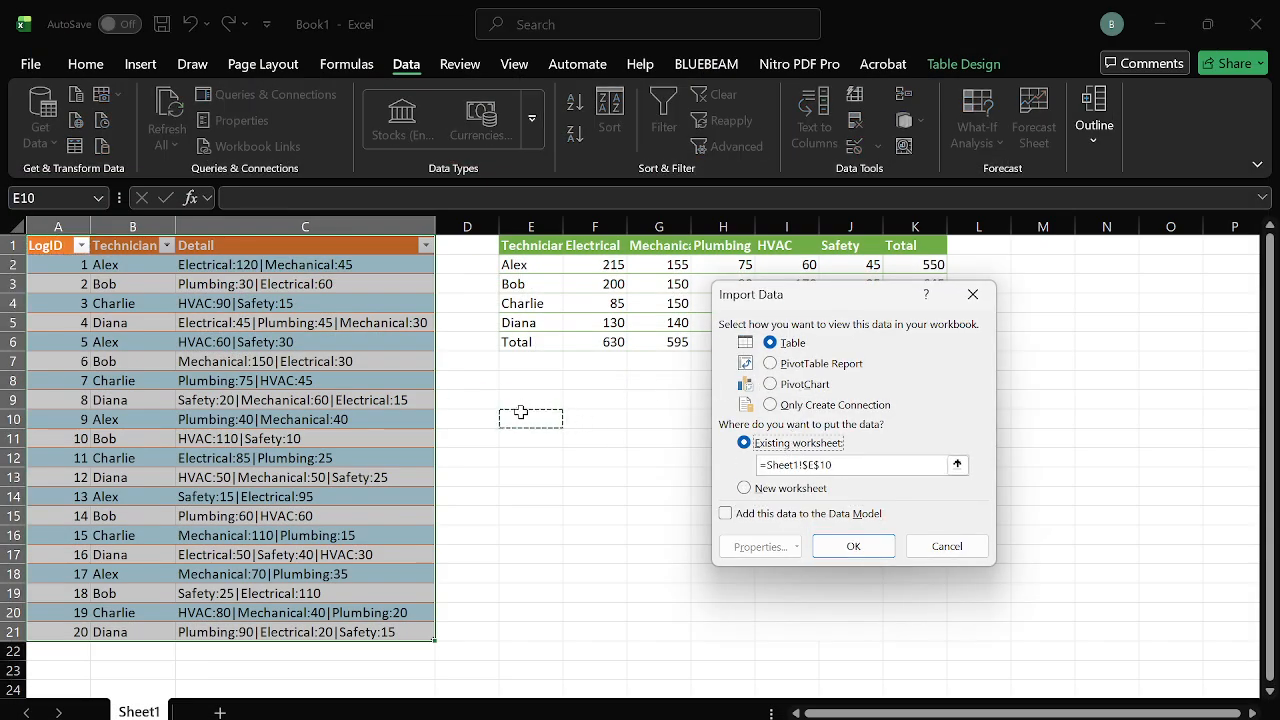
click(854, 549)
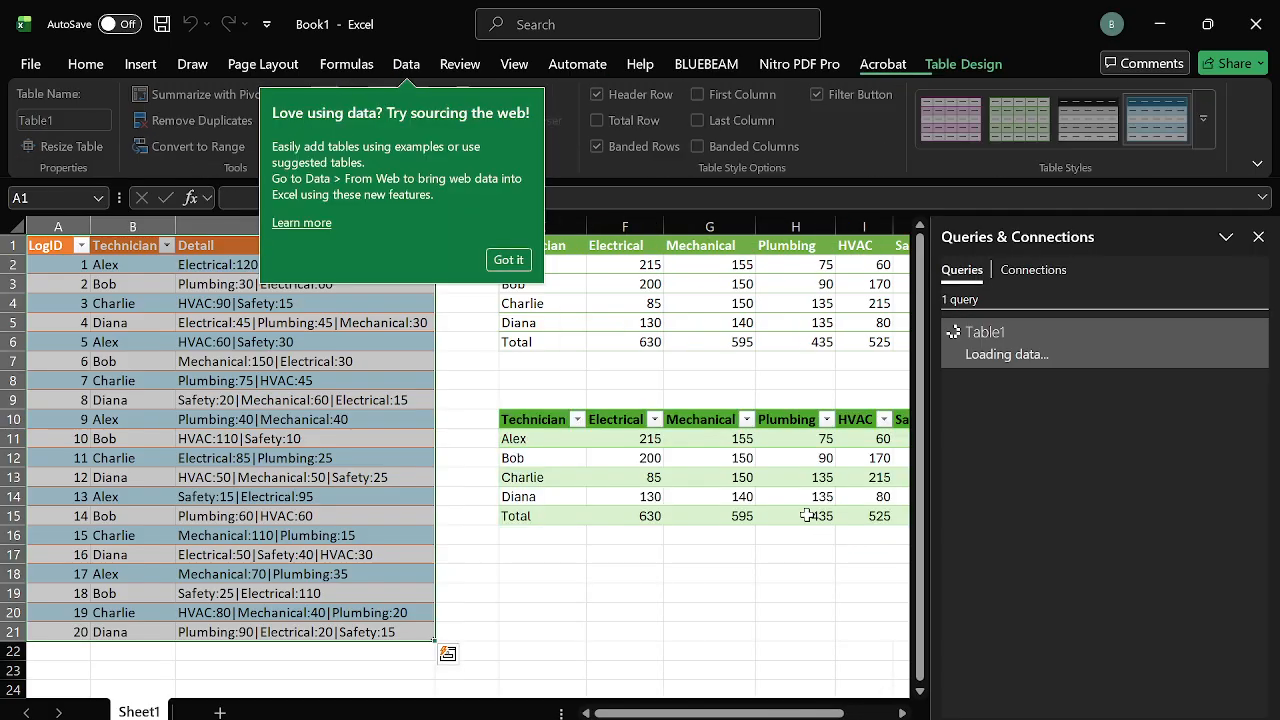
click(1258, 237)
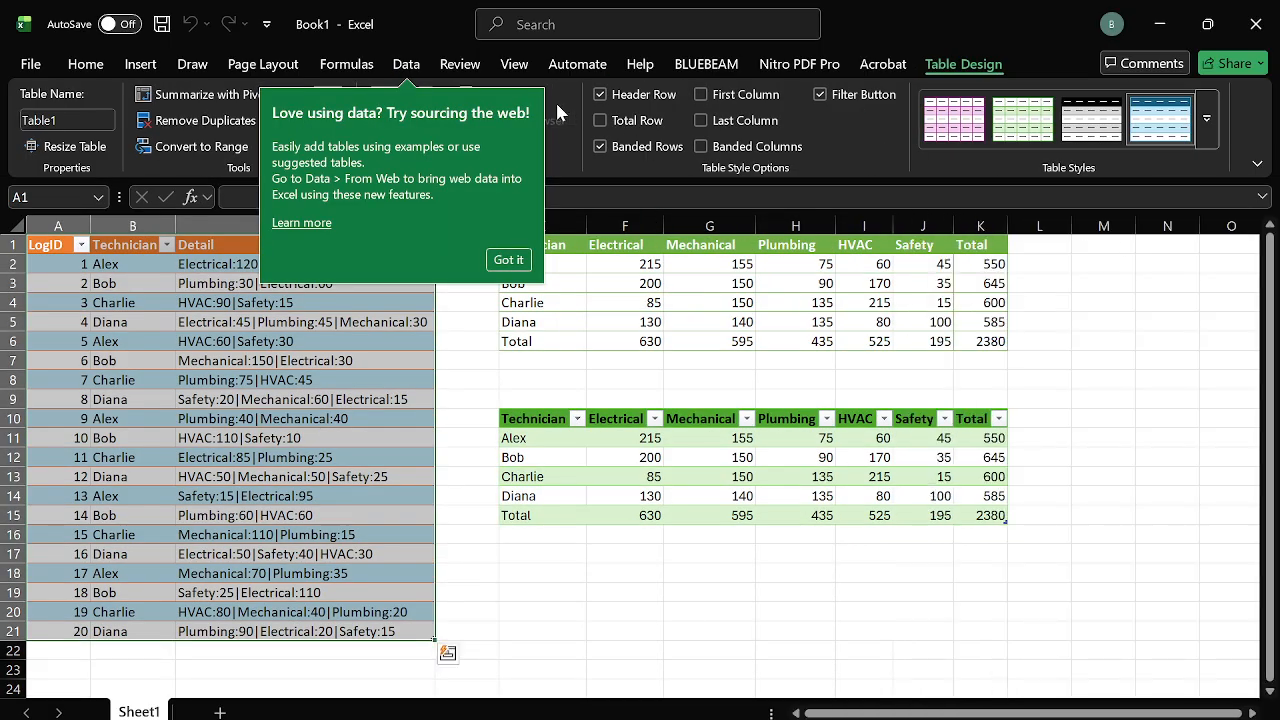
click(860, 481)
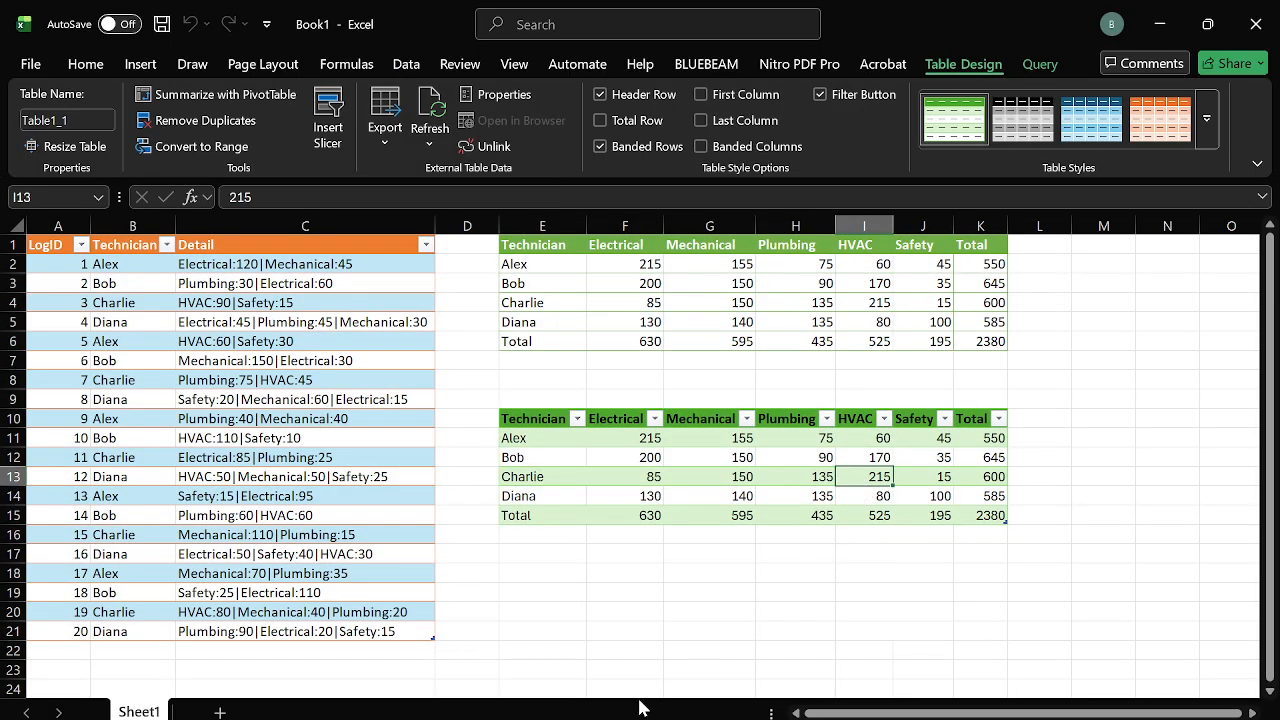